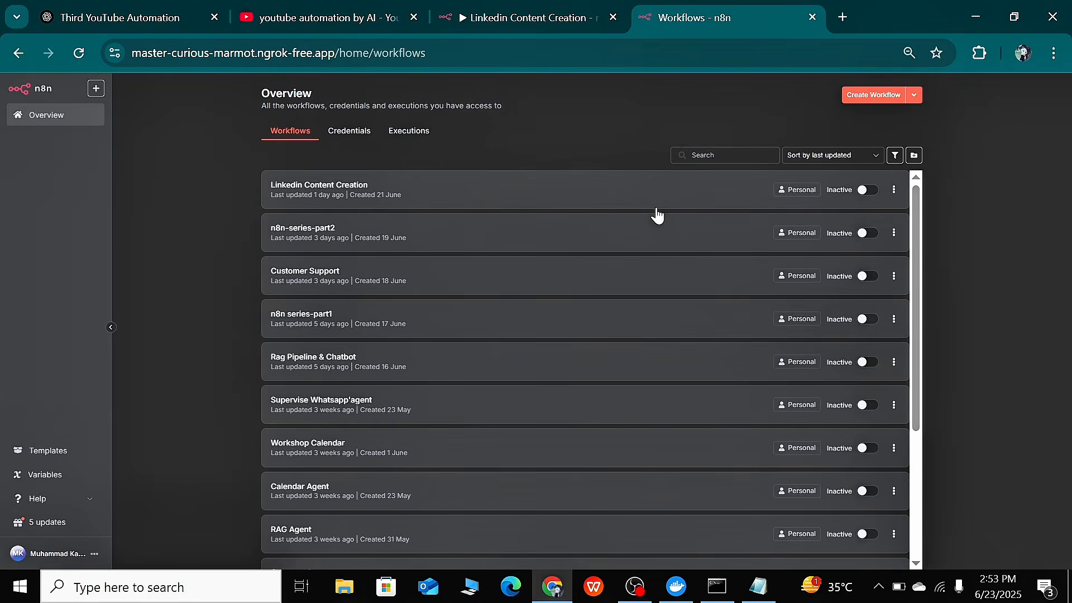
# Create a new workflow and name it "Linkedin Agent"
pyautogui.click(862, 97)
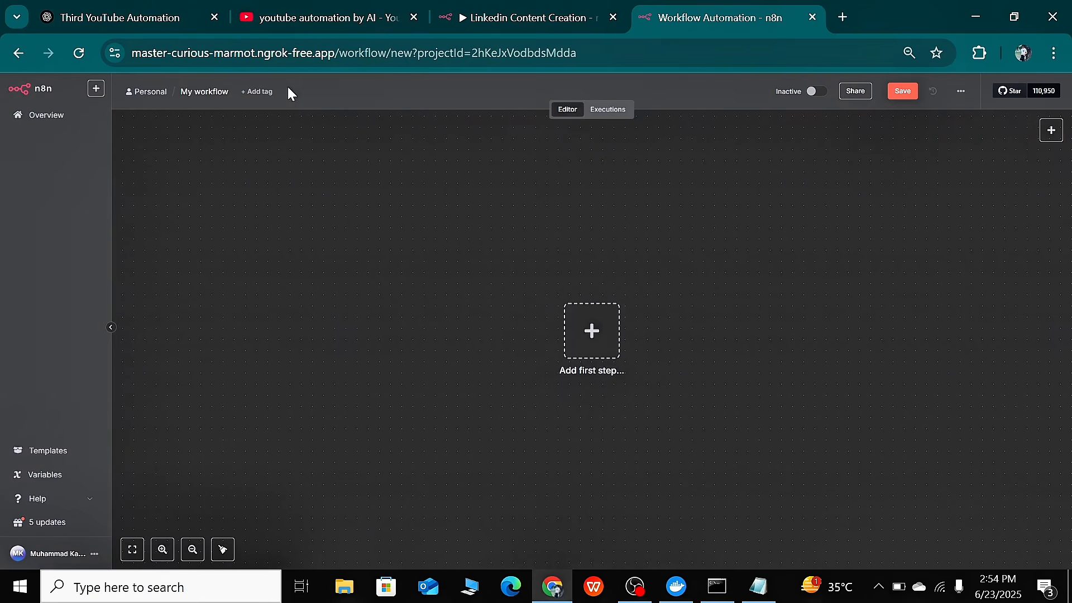
pyautogui.click(216, 92)
pyautogui.press('BackSpace')
pyautogui.write('Linkedin')
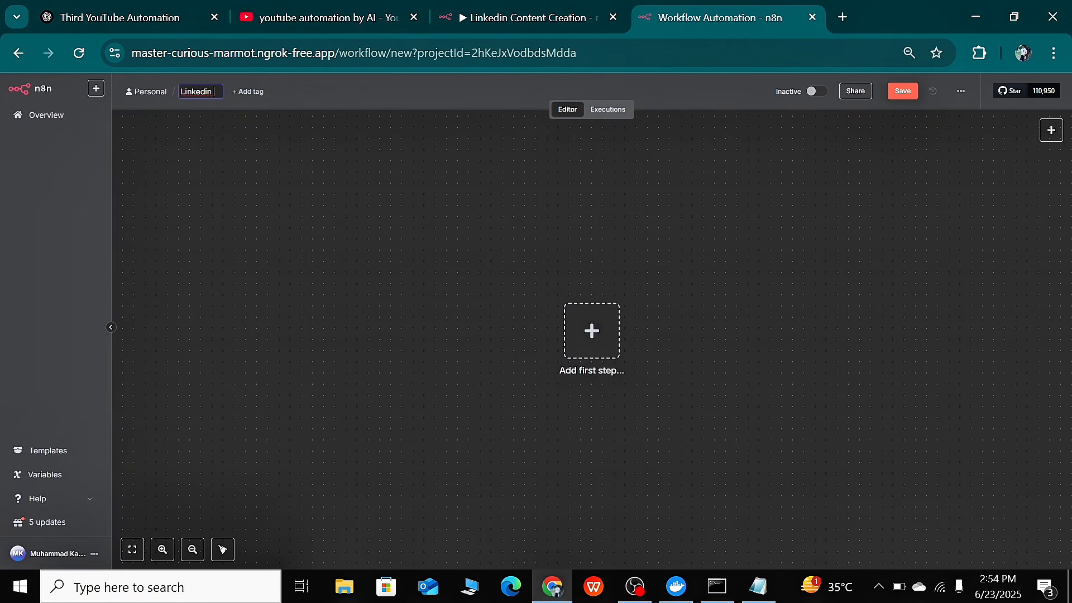
pyautogui.write(' Agent')
pyautogui.press('Return')
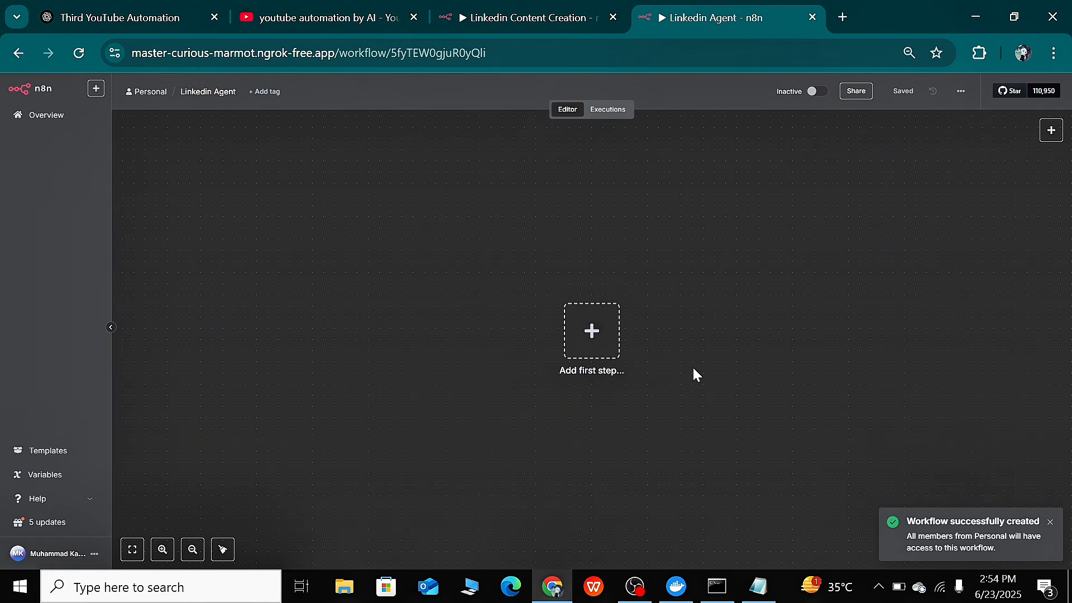
# Add a manual trigger as the workflow's first step and move it to the left part of the canvas
pyautogui.click(592, 331)
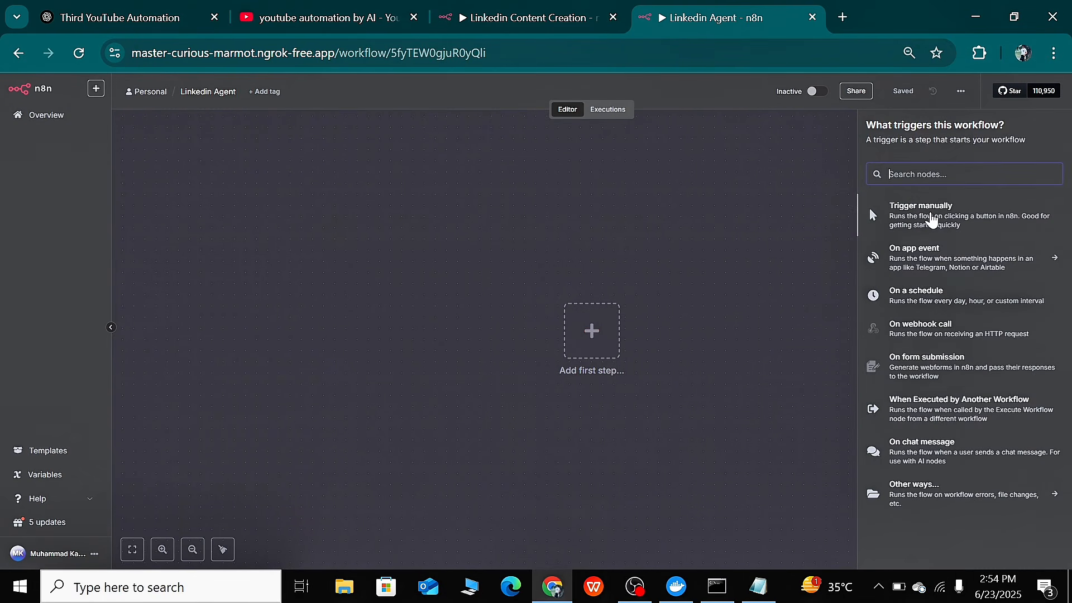
pyautogui.click(932, 219)
pyautogui.moveTo(593, 345); pyautogui.dragTo(342, 358)
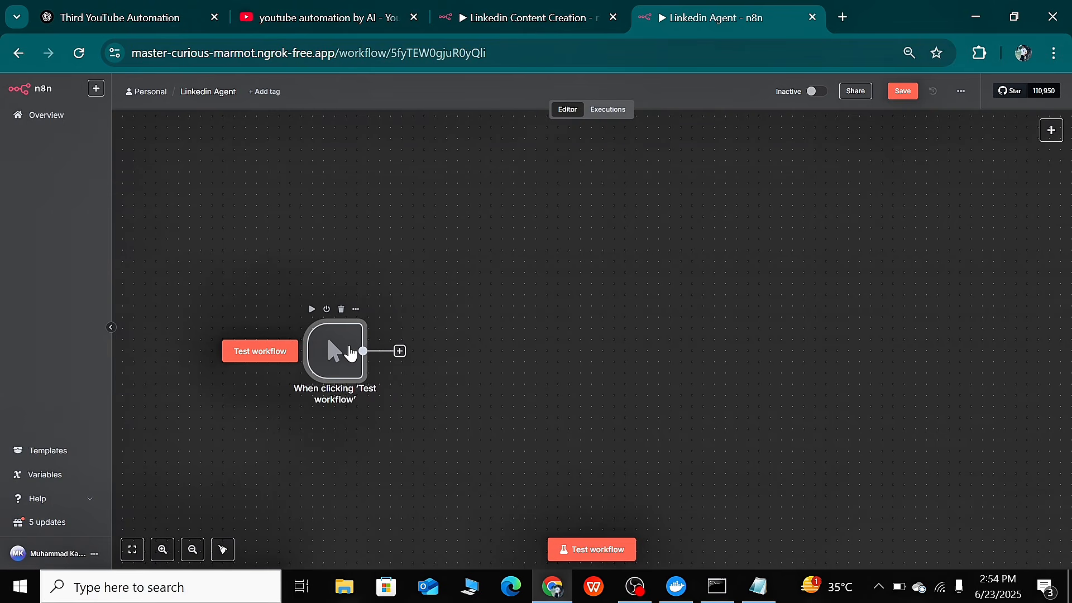
pyautogui.moveTo(219, 259); pyautogui.dragTo(454, 468)
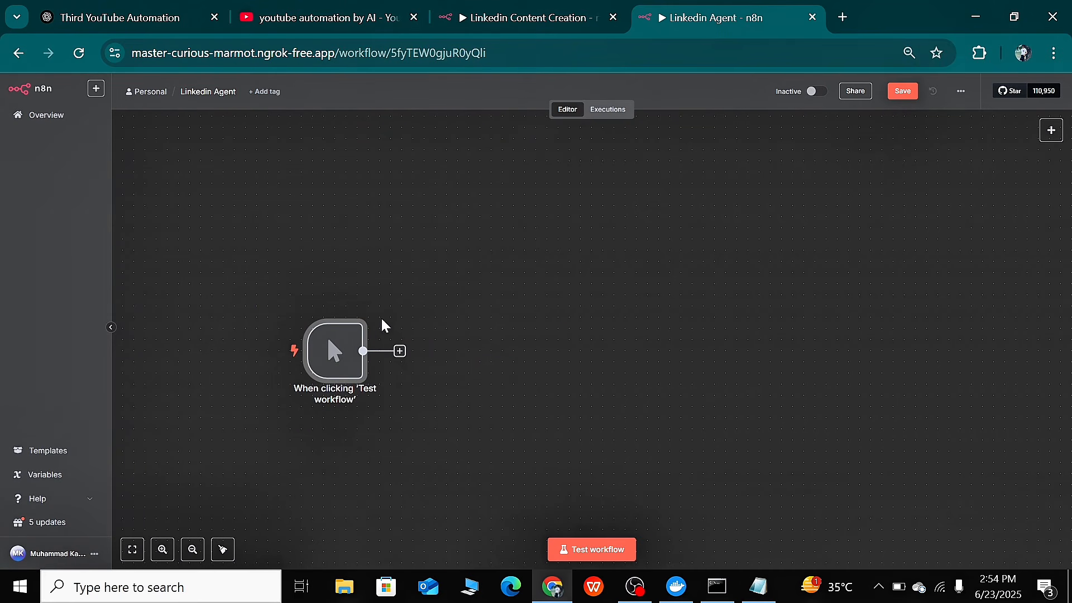
pyautogui.moveTo(340, 349); pyautogui.dragTo(331, 339)
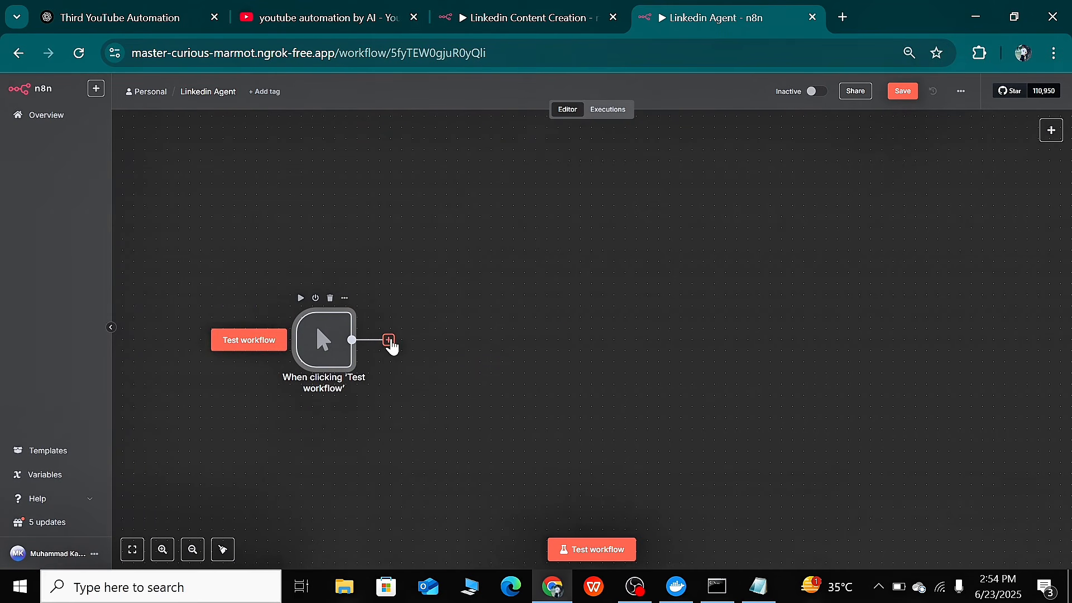
# Add a Google Sheets node with the Get row(s) in sheet action after the manual trigger
pyautogui.click(389, 341)
pyautogui.write('sheet')
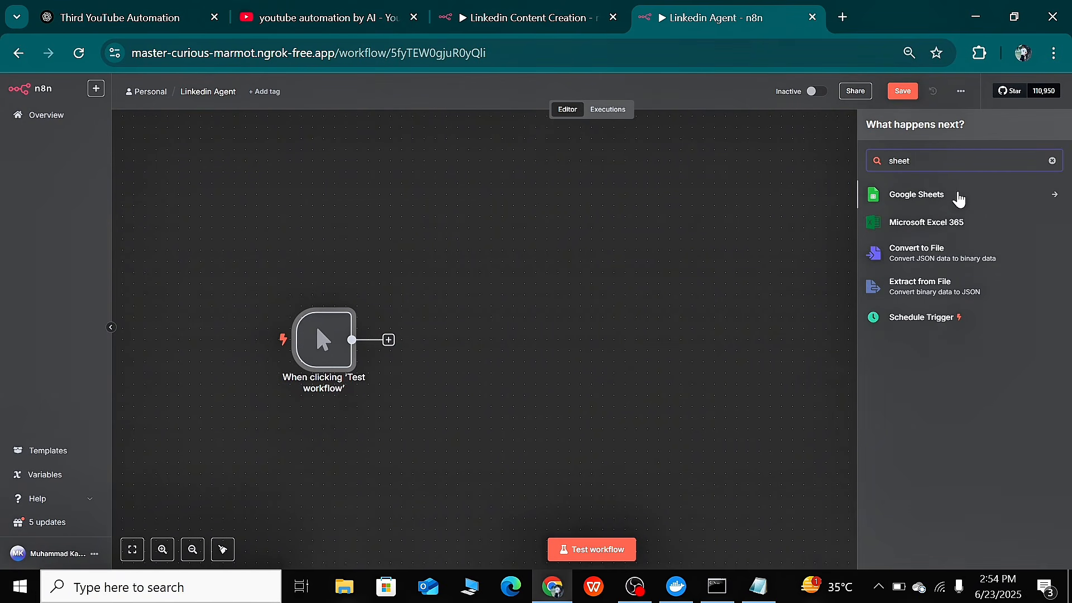
pyautogui.click(958, 200)
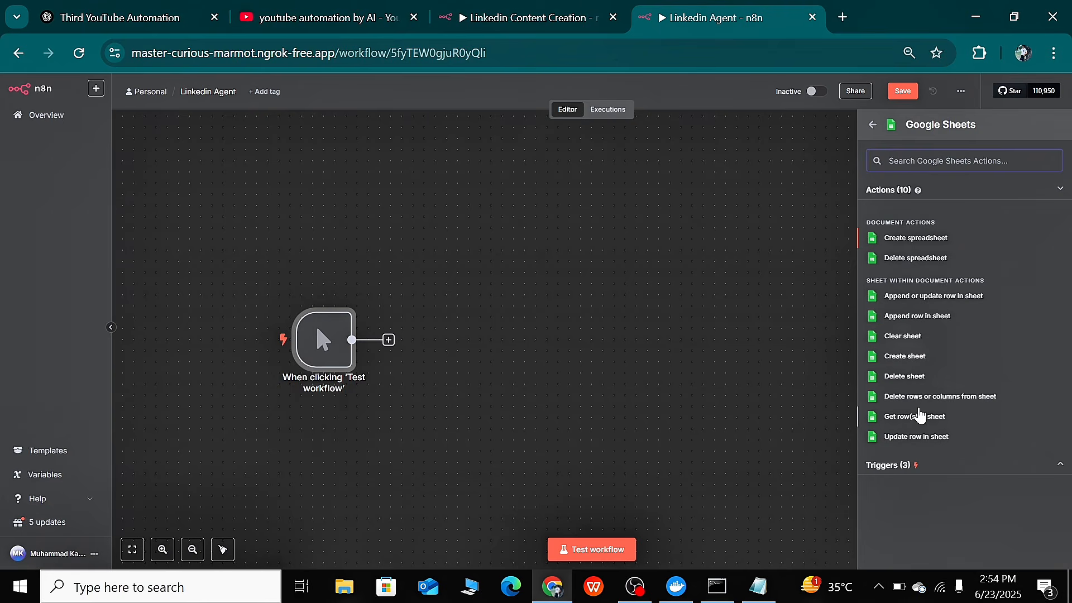
pyautogui.click(927, 419)
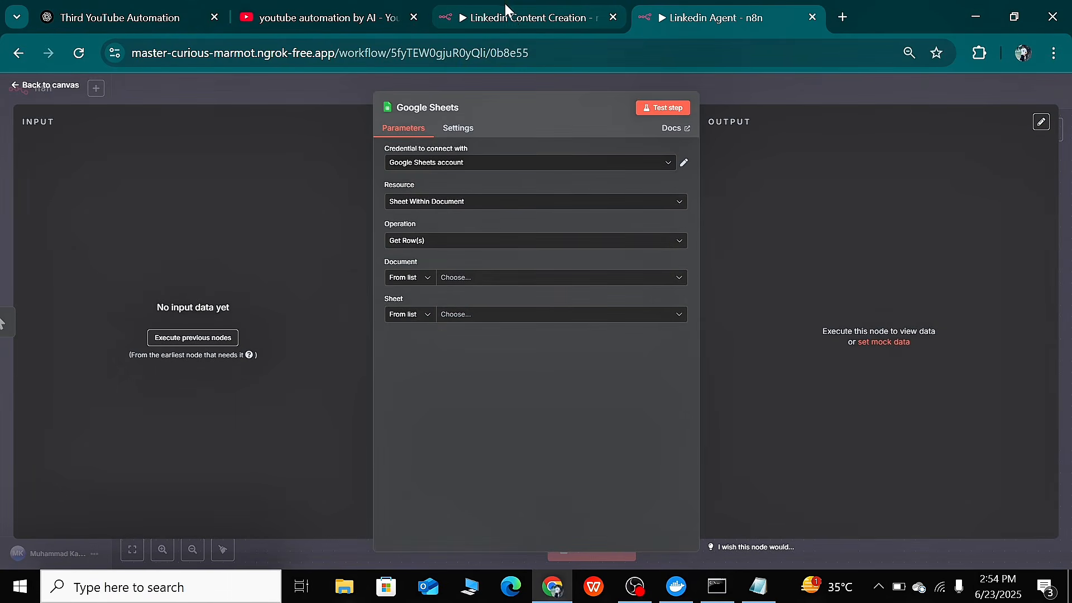
pyautogui.click(766, 79)
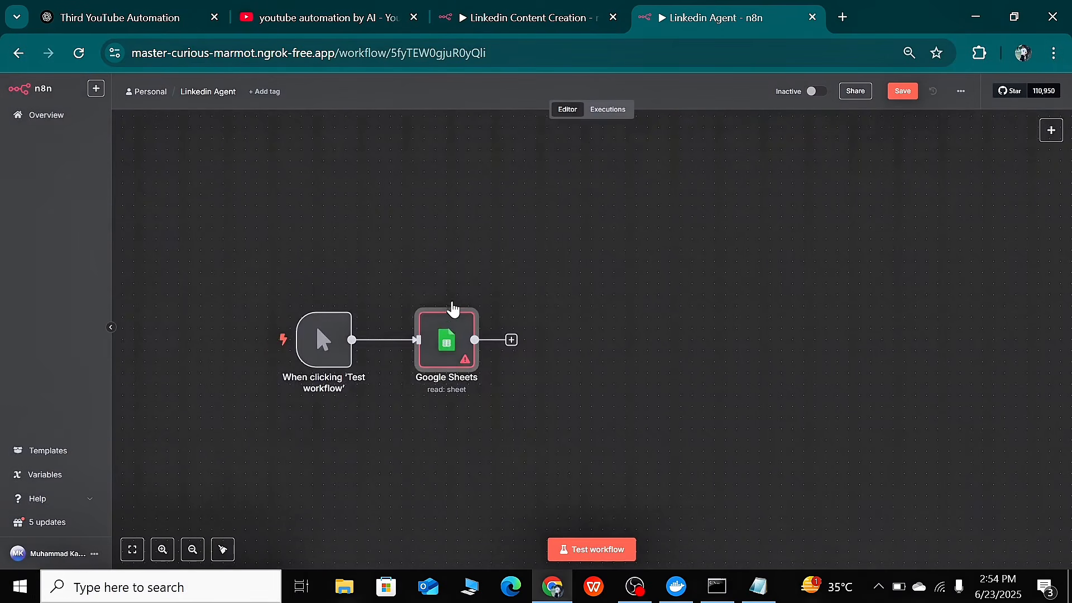
# Start creating a new credential for the Google Sheets node
pyautogui.doubleClick(445, 340)
pyautogui.click(464, 163)
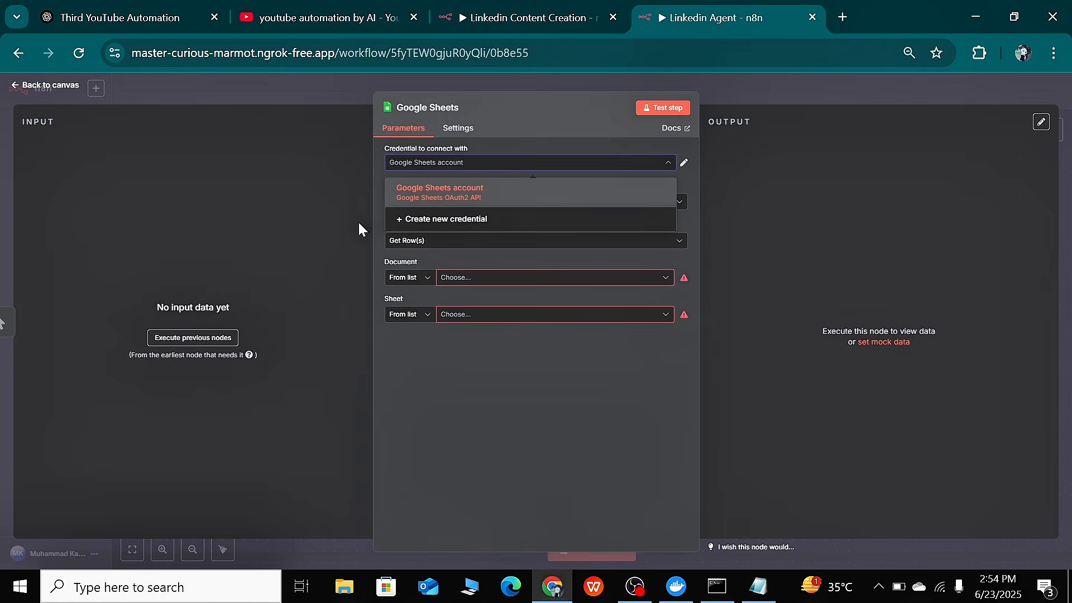
pyautogui.click(478, 222)
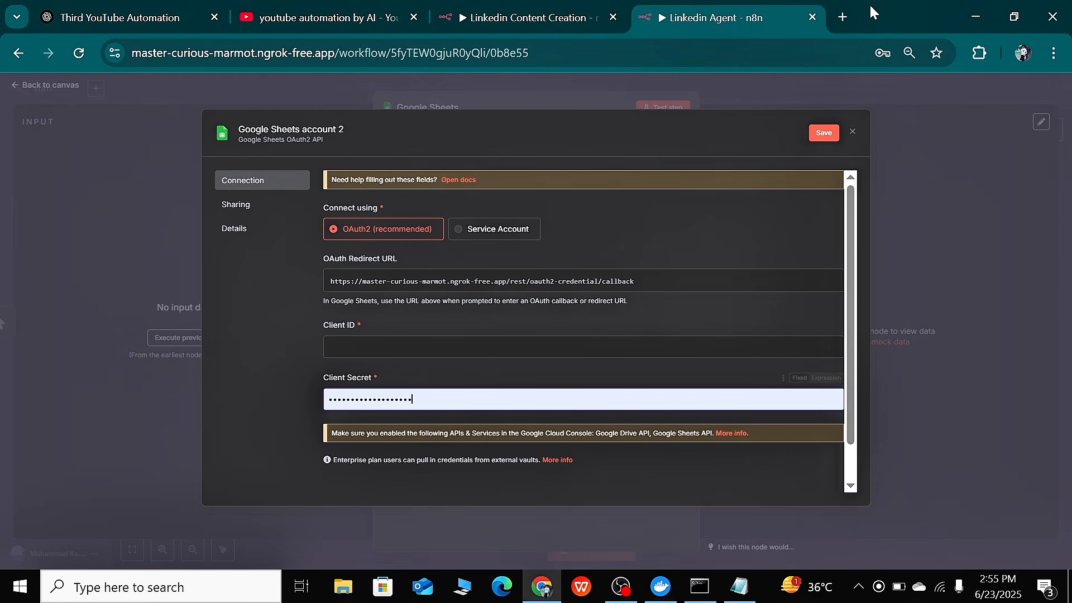
# Open console.cloud.google.com in a new browser tab and switch to the AI Workshop project
pyautogui.click(843, 22)
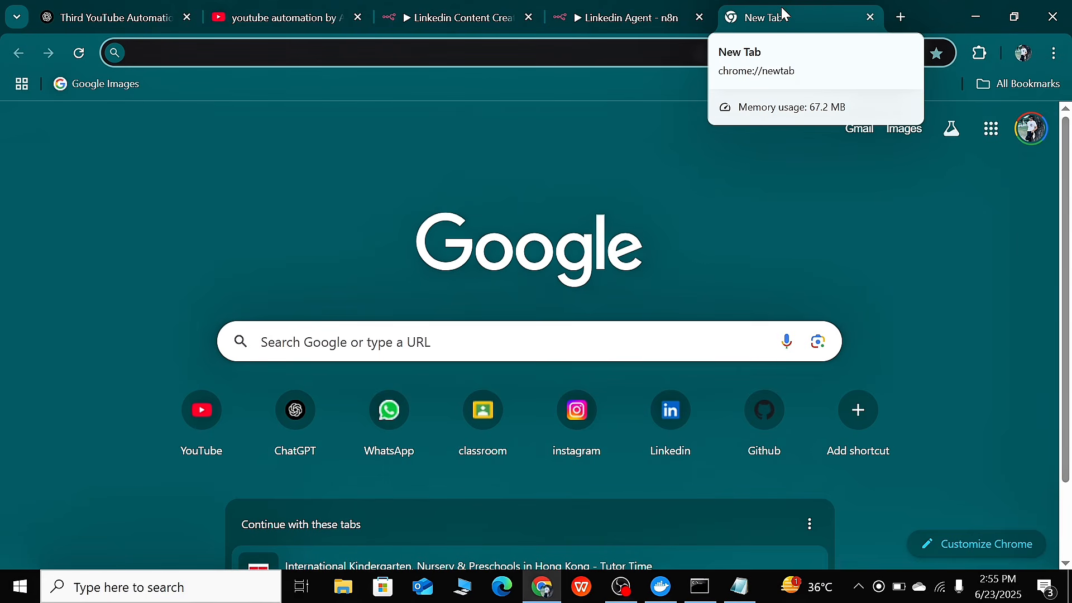
pyautogui.write('console.cloud.google.com')
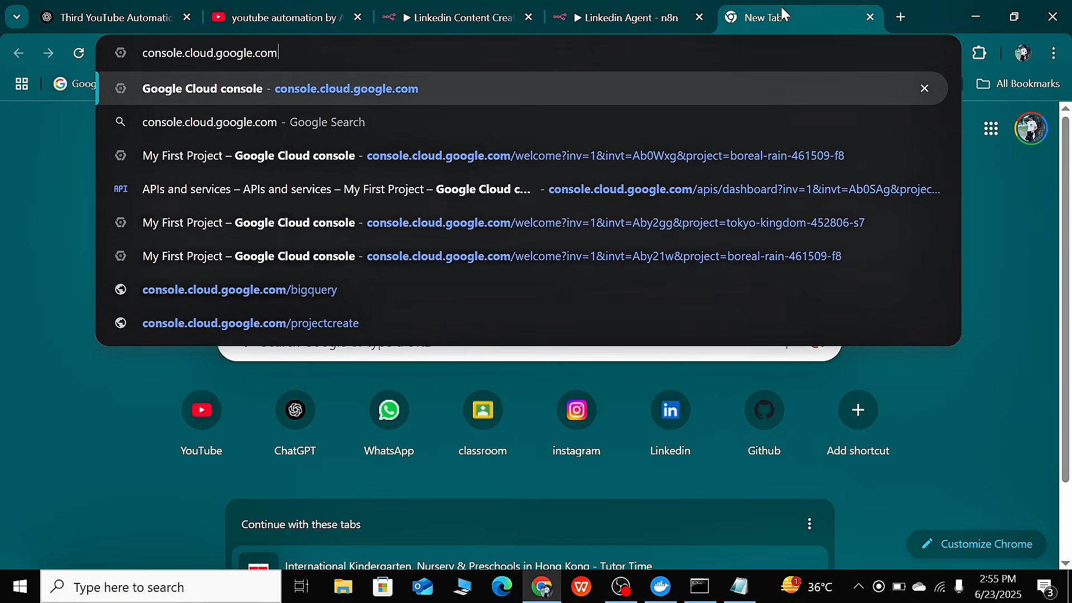
pyautogui.press('Return')
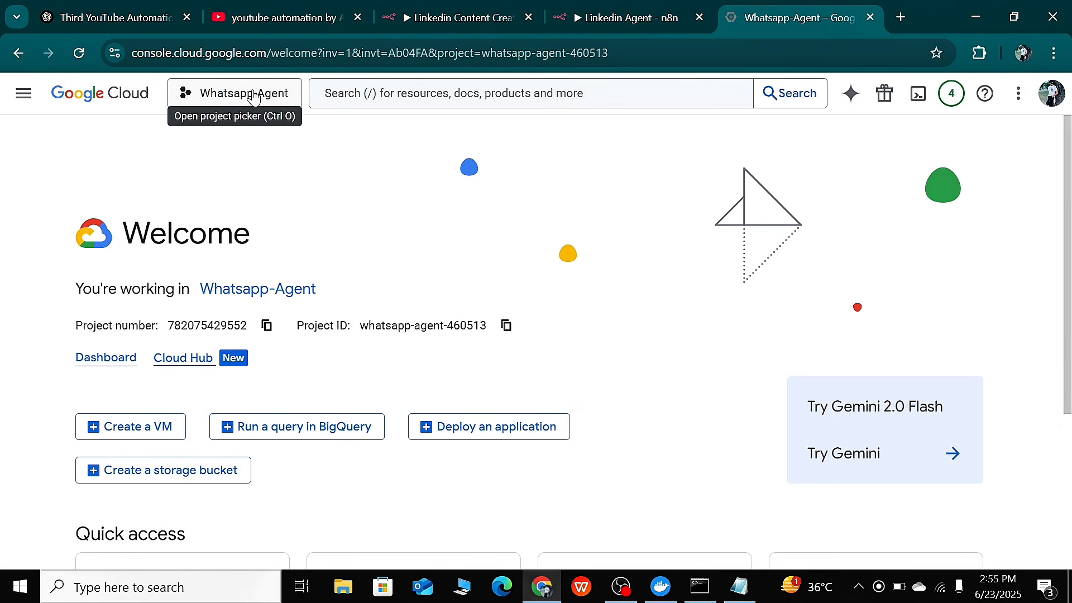
pyautogui.click(253, 96)
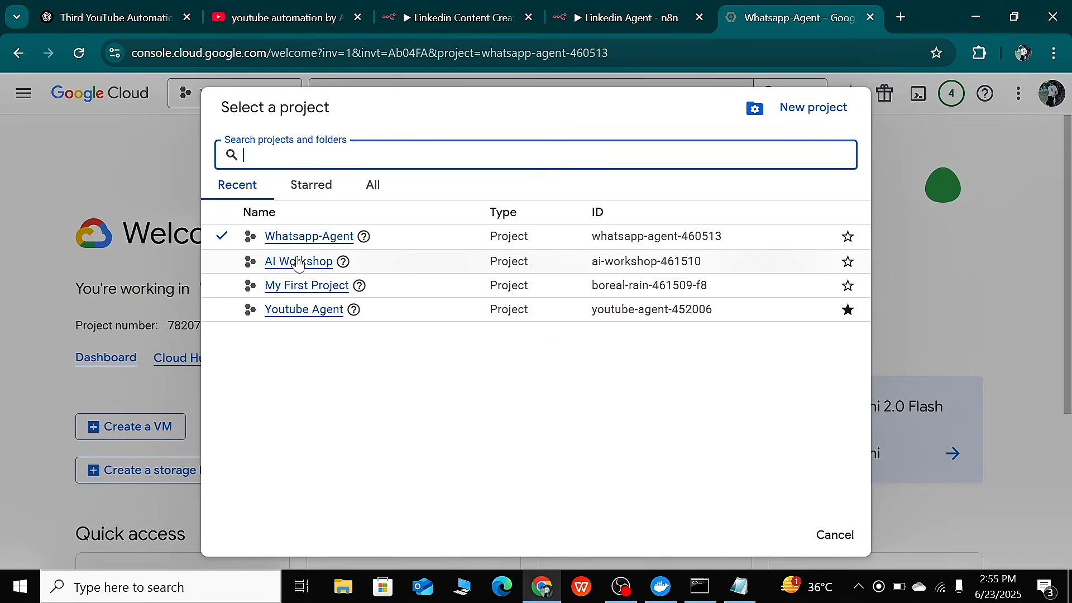
pyautogui.click(298, 262)
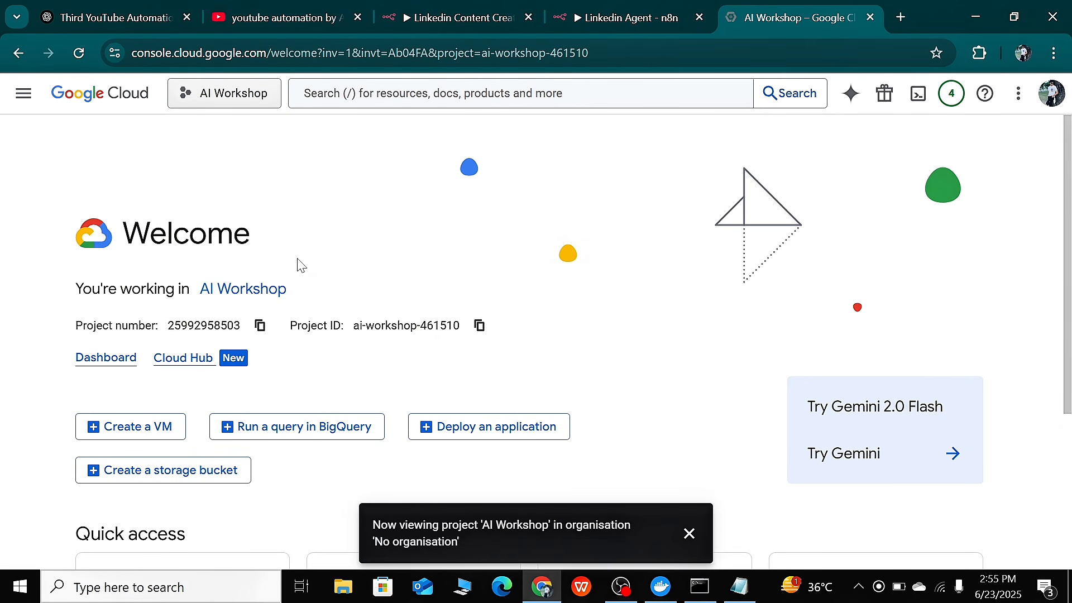
# Search the project's API library for "sheets" and enable the Google Sheets API
pyautogui.click(23, 96)
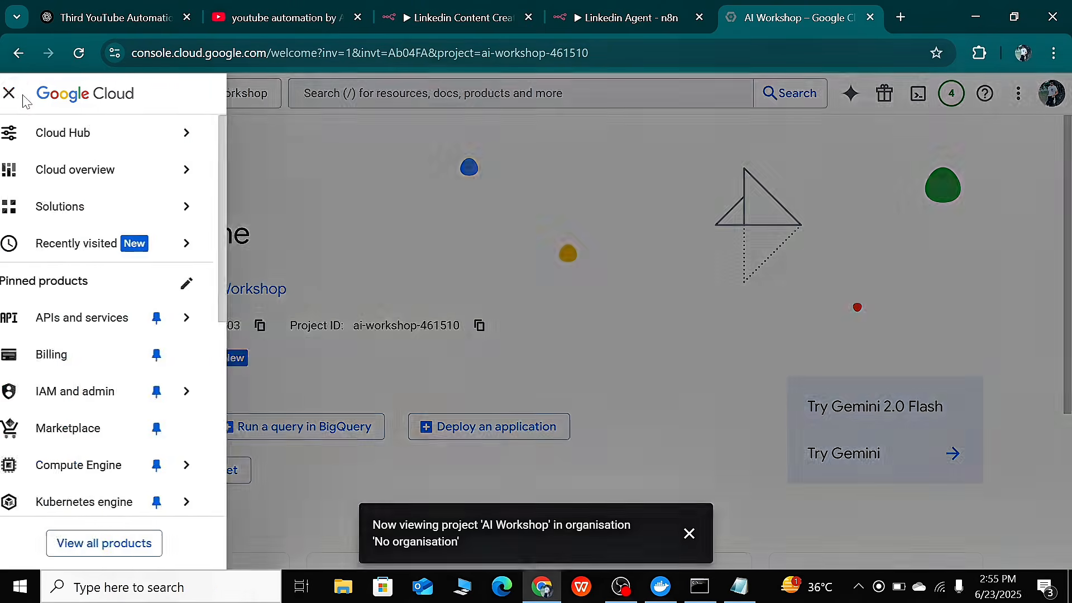
pyautogui.click(110, 319)
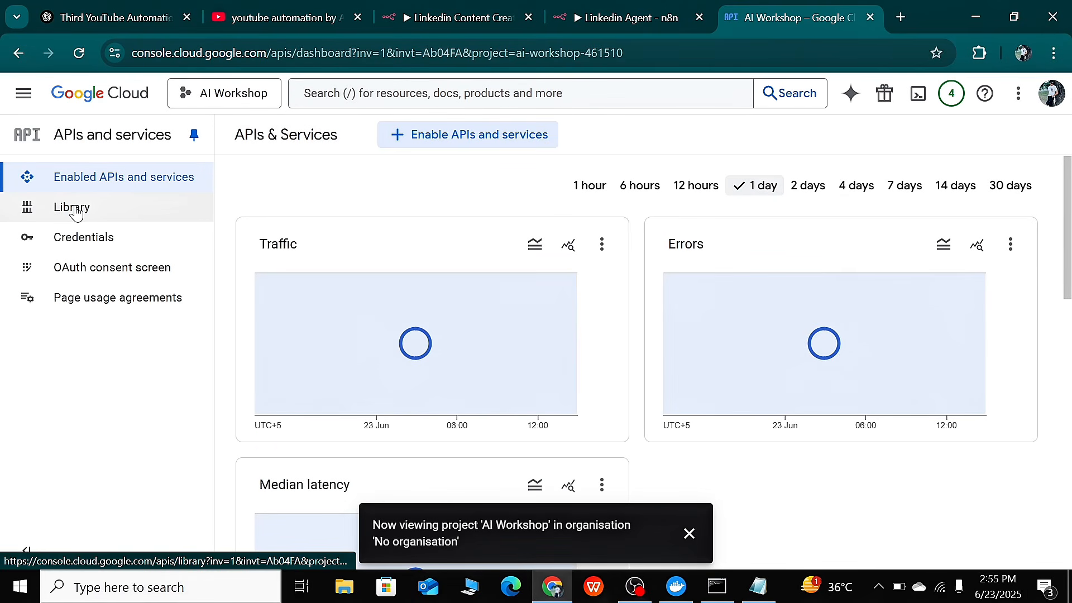
pyautogui.click(75, 212)
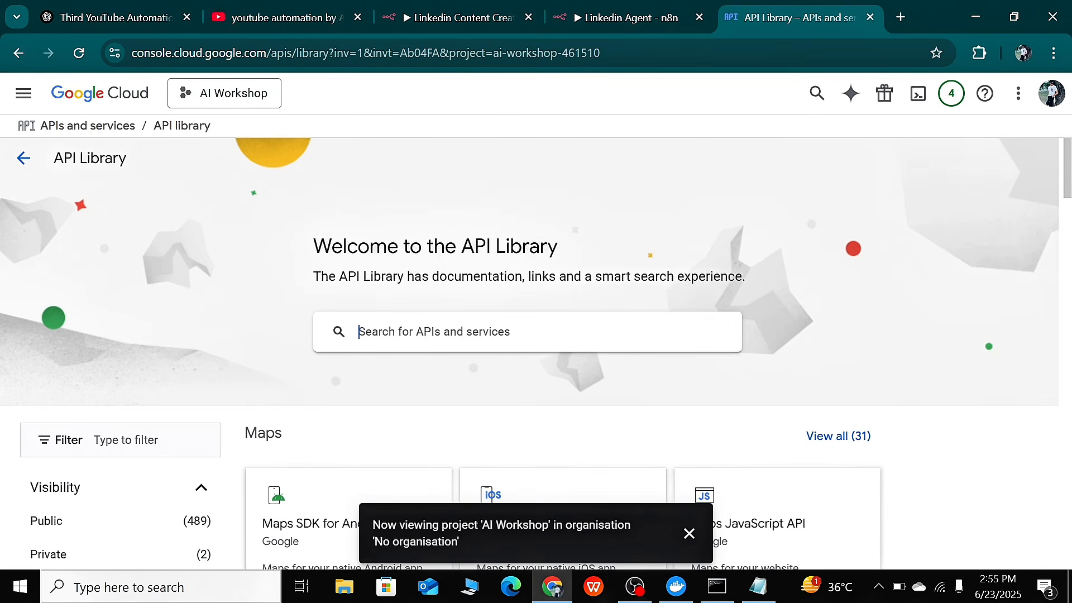
pyautogui.write('sheets')
pyautogui.press('Return')
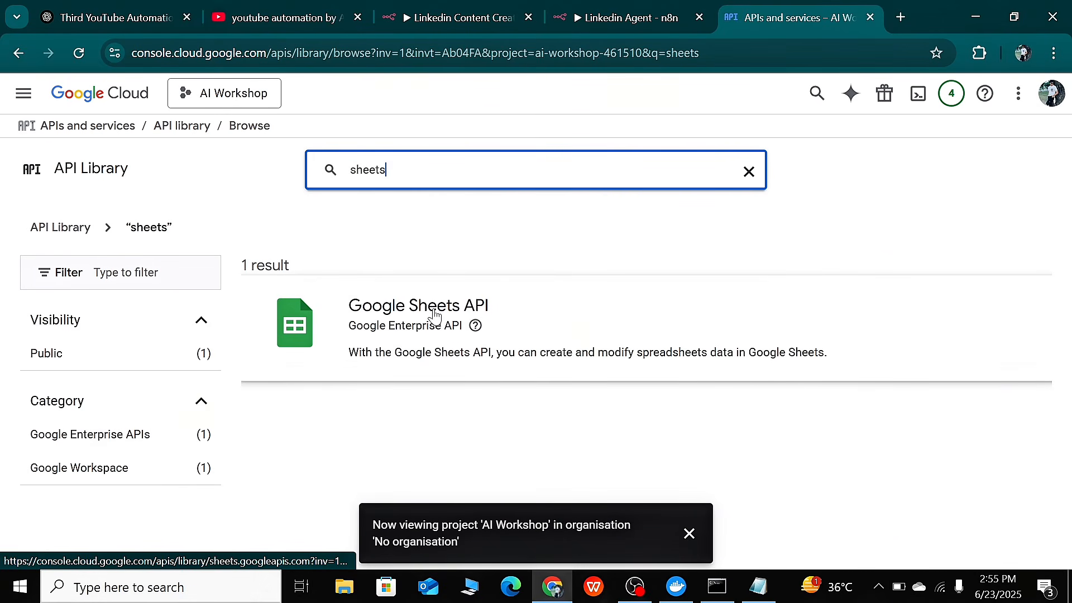
pyautogui.click(416, 307)
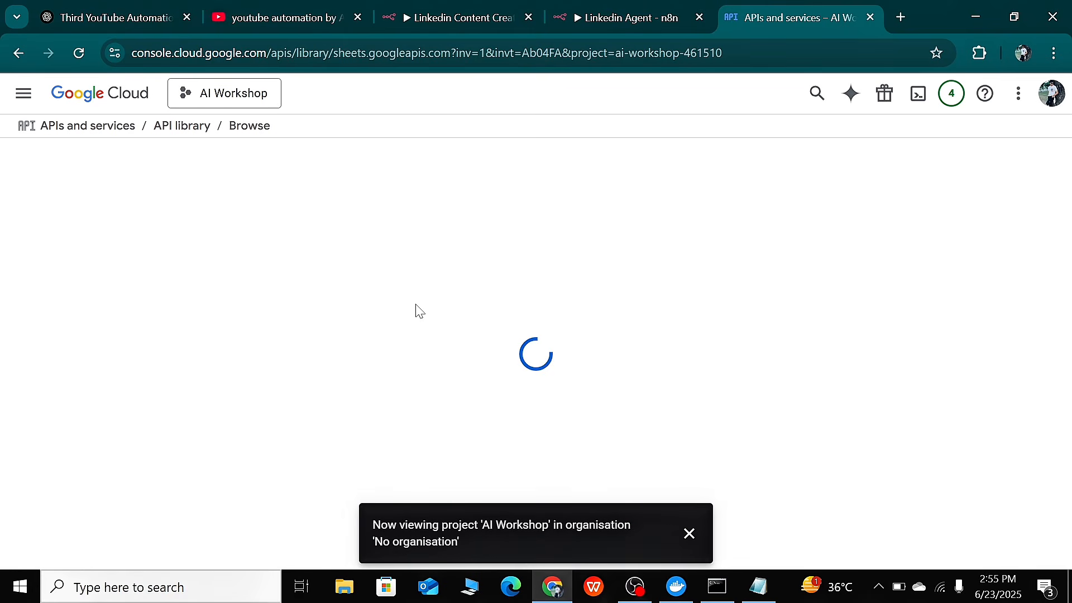
pyautogui.click(189, 310)
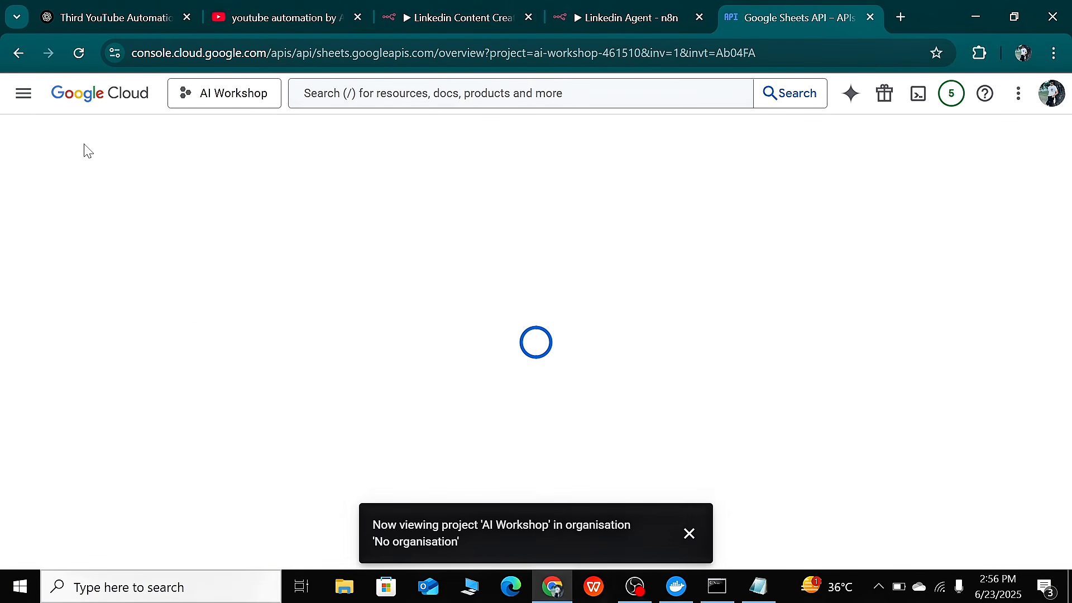
pyautogui.click(689, 532)
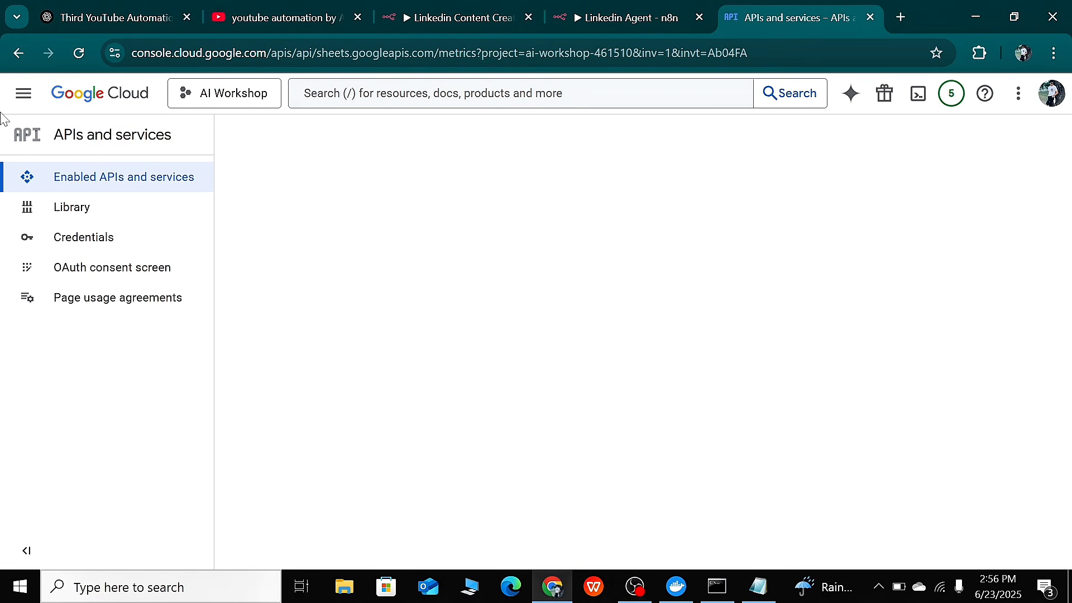
# Open the n8n-series OAuth client from the project's credentials and review its client ID, redirect URI and client secret sections
pyautogui.click(89, 239)
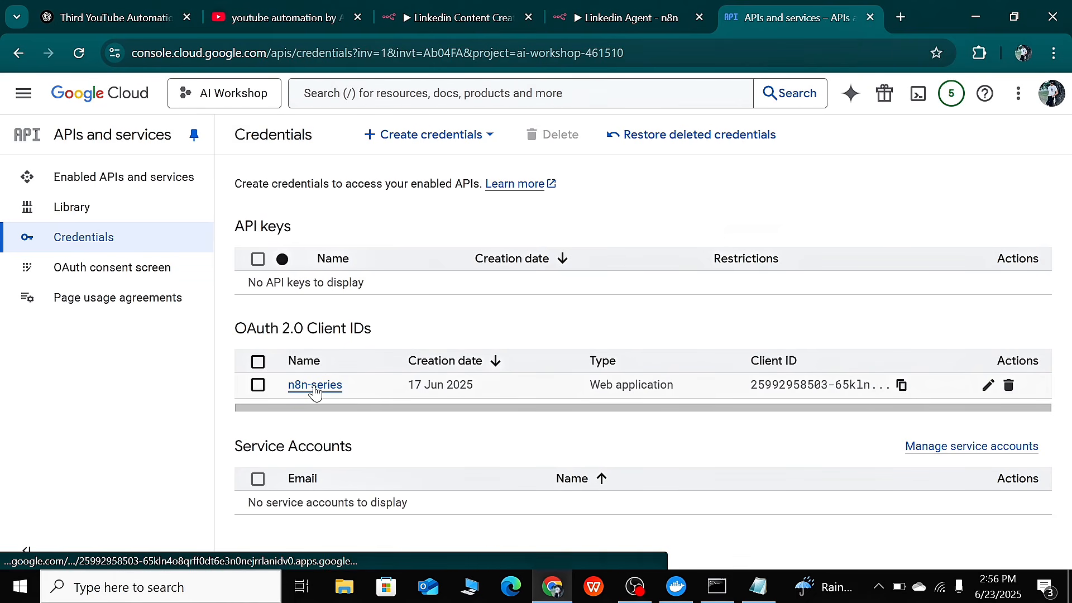
pyautogui.click(314, 385)
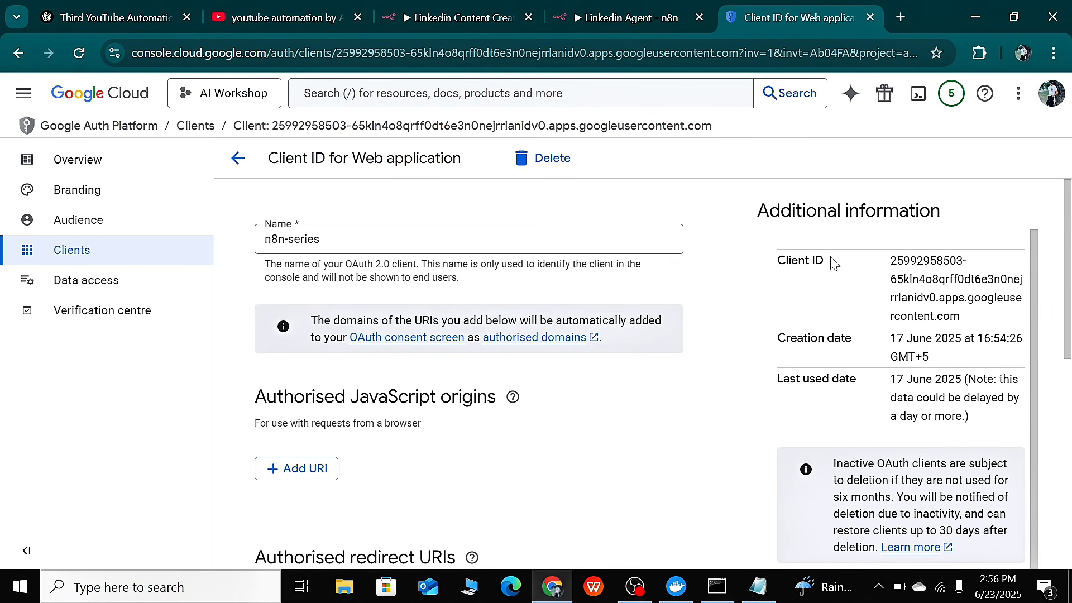
pyautogui.scroll(-2, 847, 335)
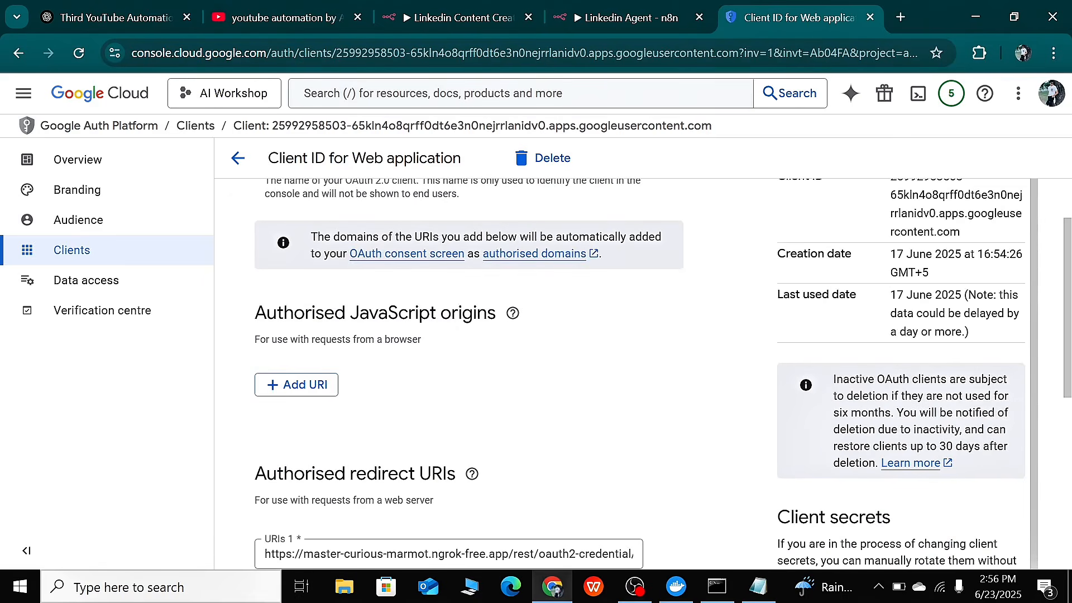
pyautogui.scroll(2, 843, 362)
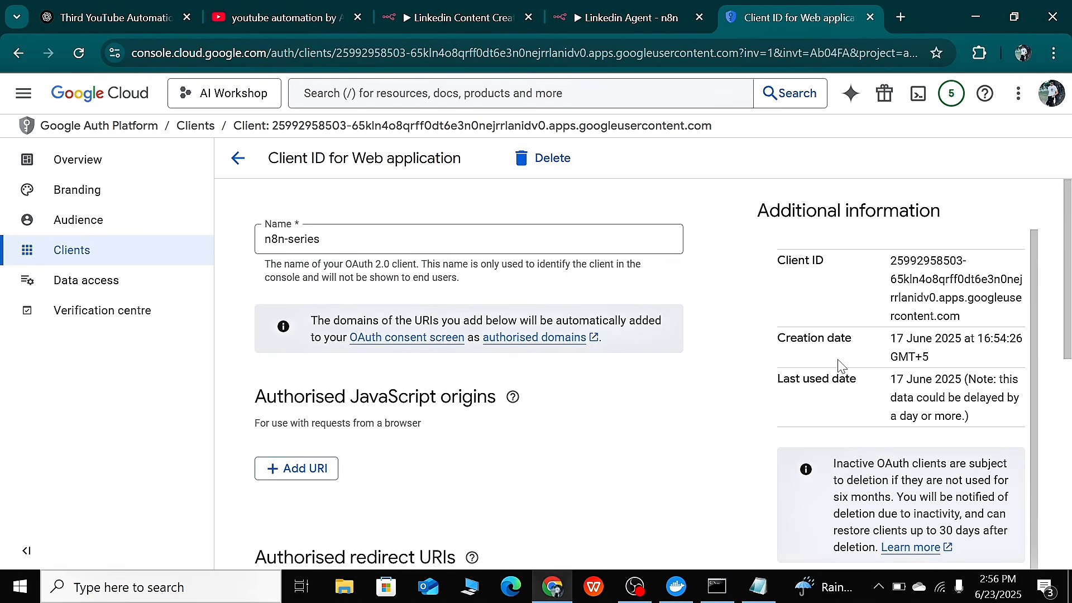
pyautogui.scroll(-10, 832, 416)
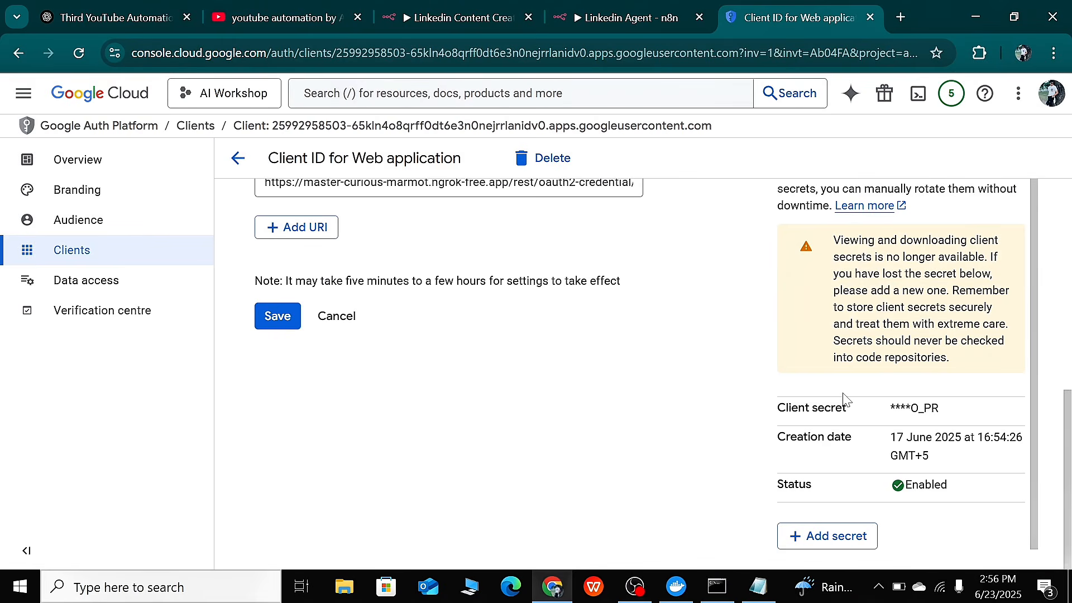
pyautogui.scroll(10, 665, 371)
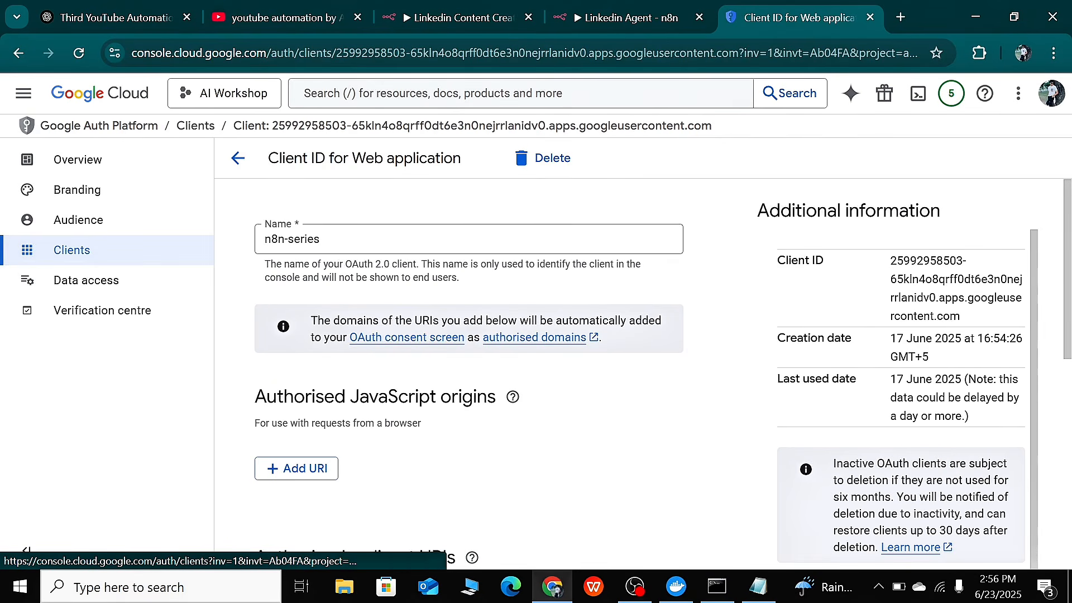
pyautogui.click(237, 161)
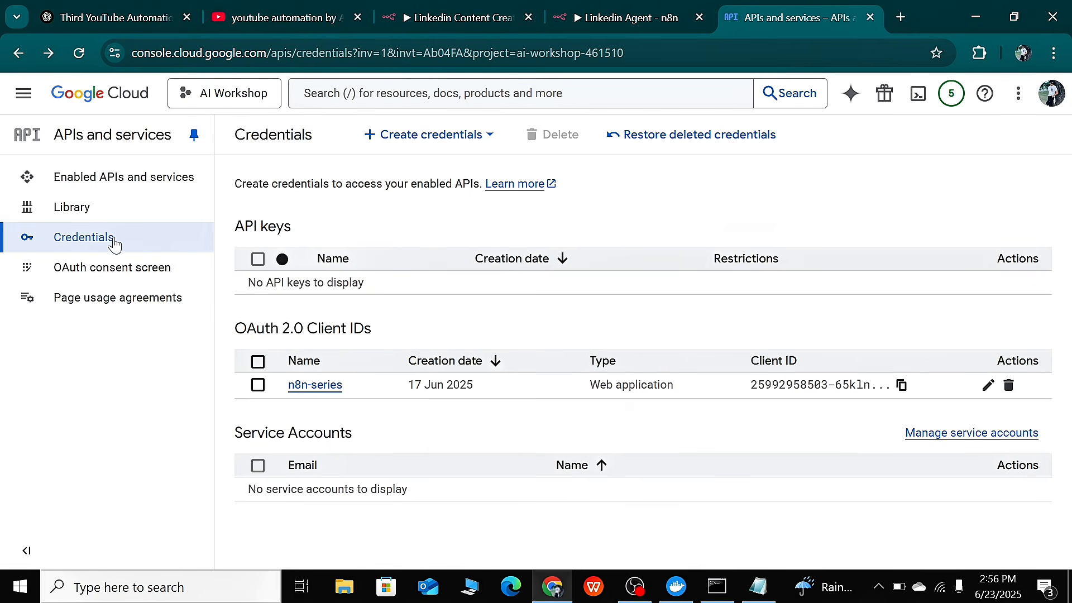
# Look at the OAuth consent screen overview, return to the credentials and open the API library
pyautogui.click(114, 274)
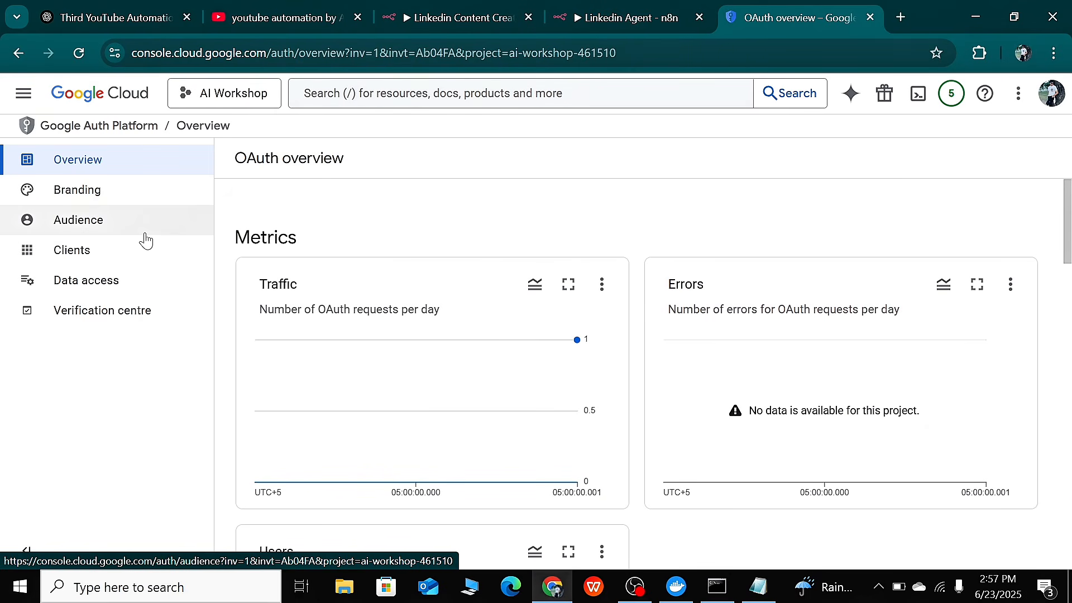
pyautogui.click(19, 53)
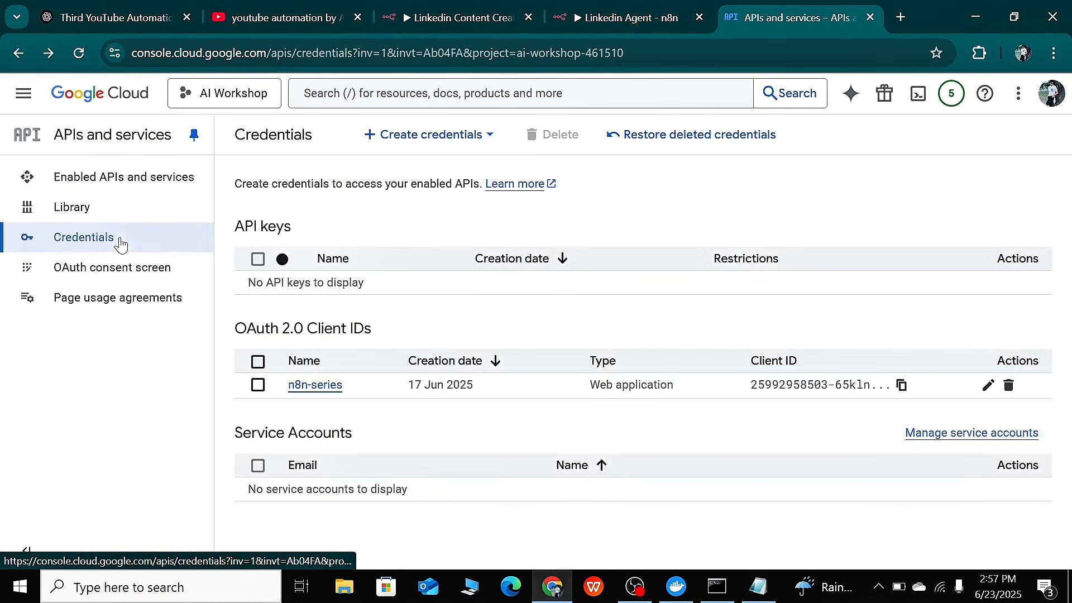
pyautogui.click(84, 210)
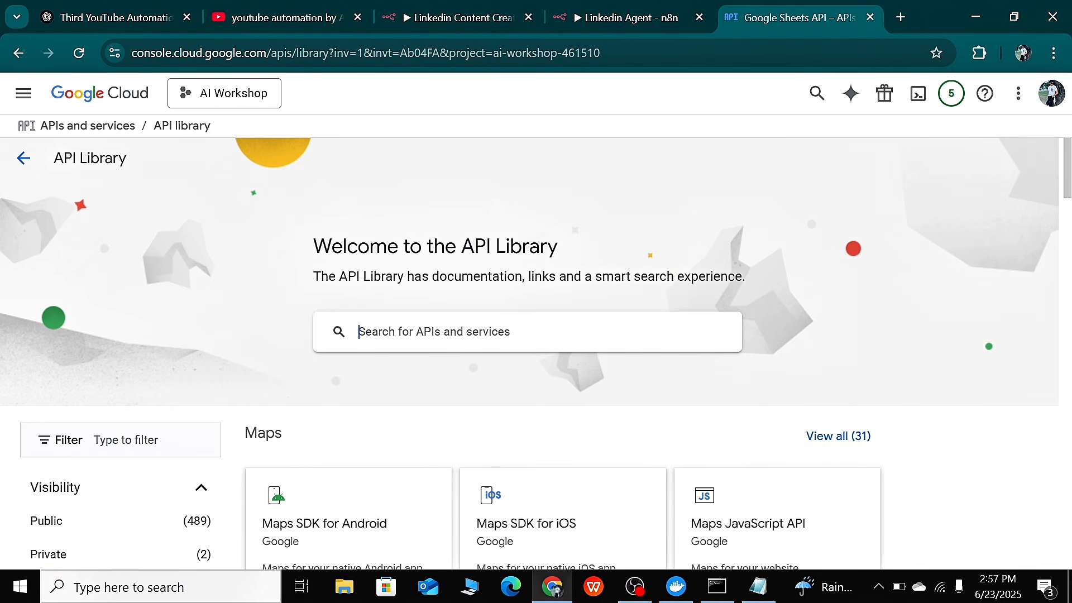
# Switch back to the Linkedin Agent workflow, discard the unsaved new credential and select the existing Google Sheets account for the Google Sheets node
pyautogui.click(613, 17)
pyautogui.click(443, 351)
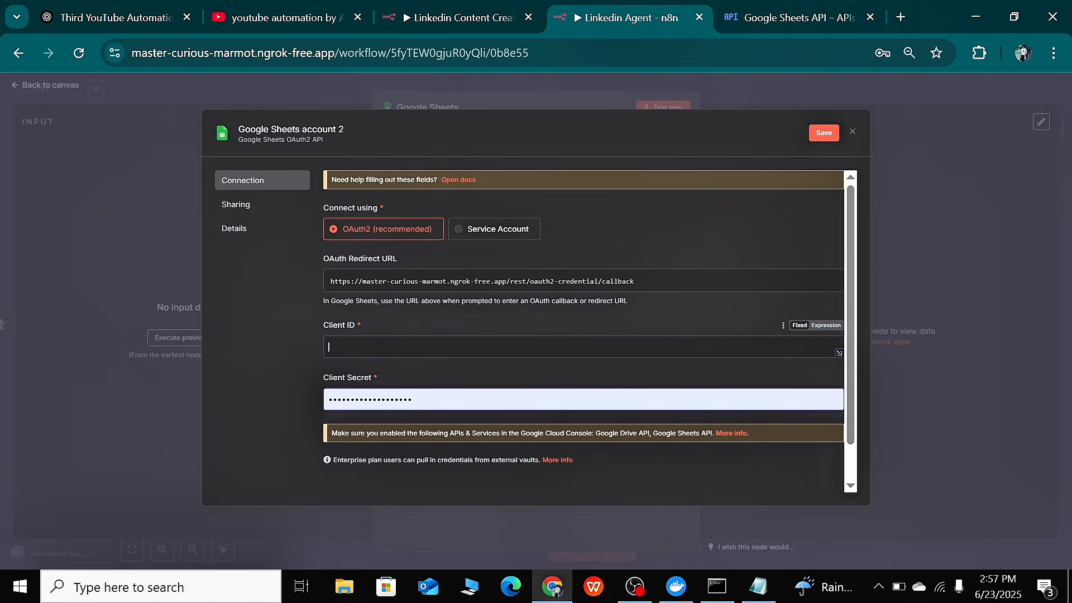
pyautogui.click(850, 131)
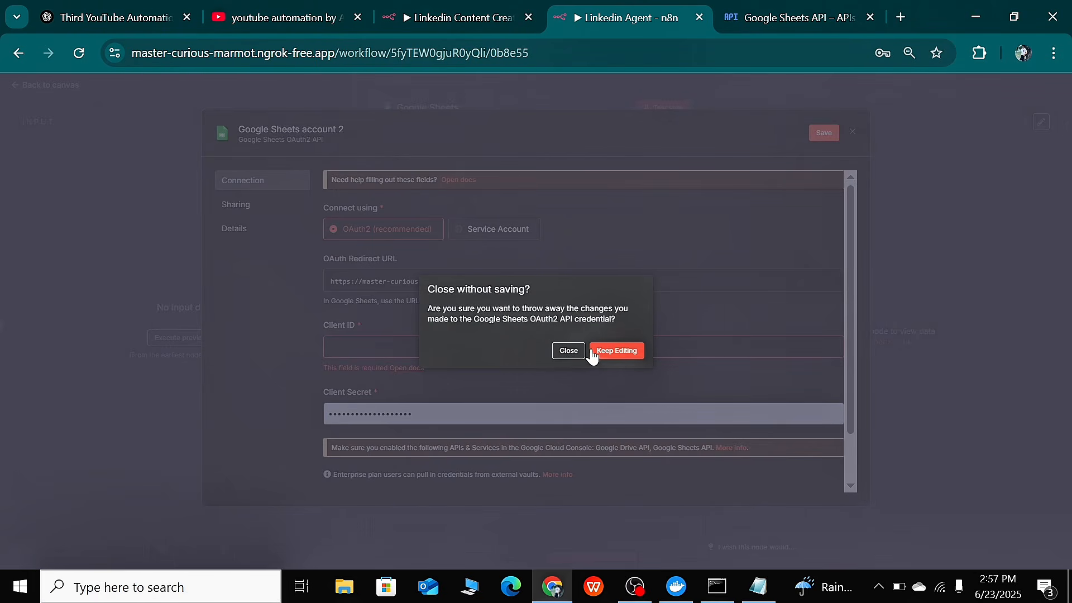
pyautogui.click(568, 350)
pyautogui.click(474, 162)
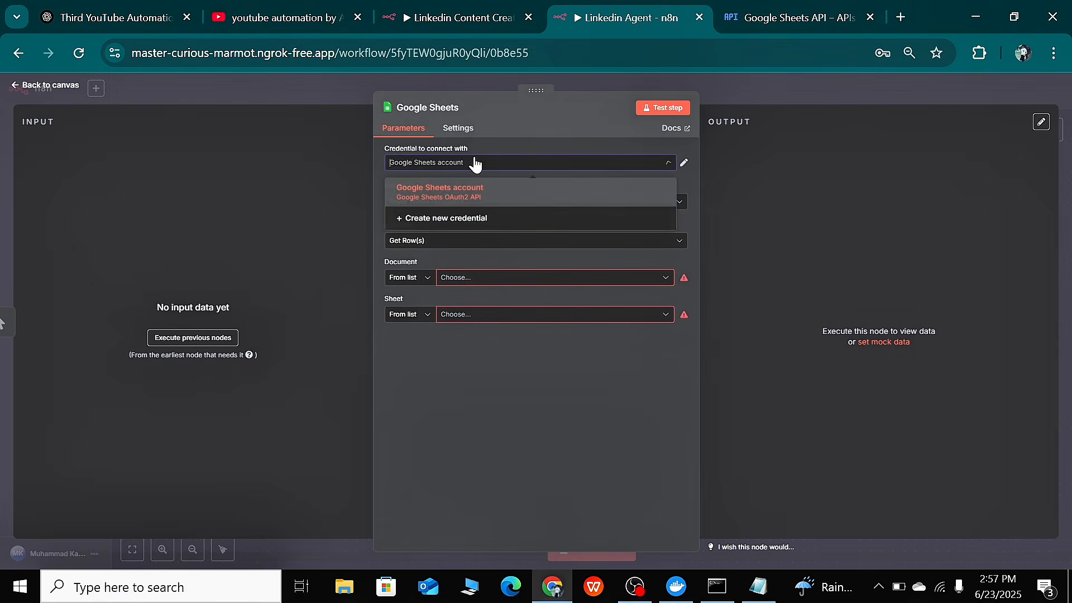
pyautogui.click(445, 198)
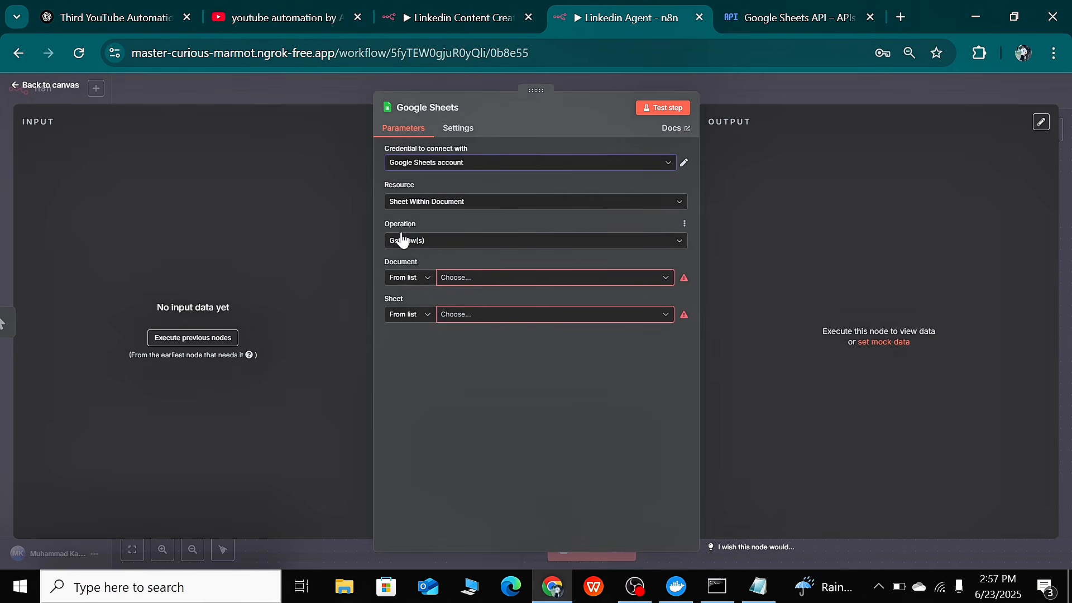
pyautogui.click(484, 280)
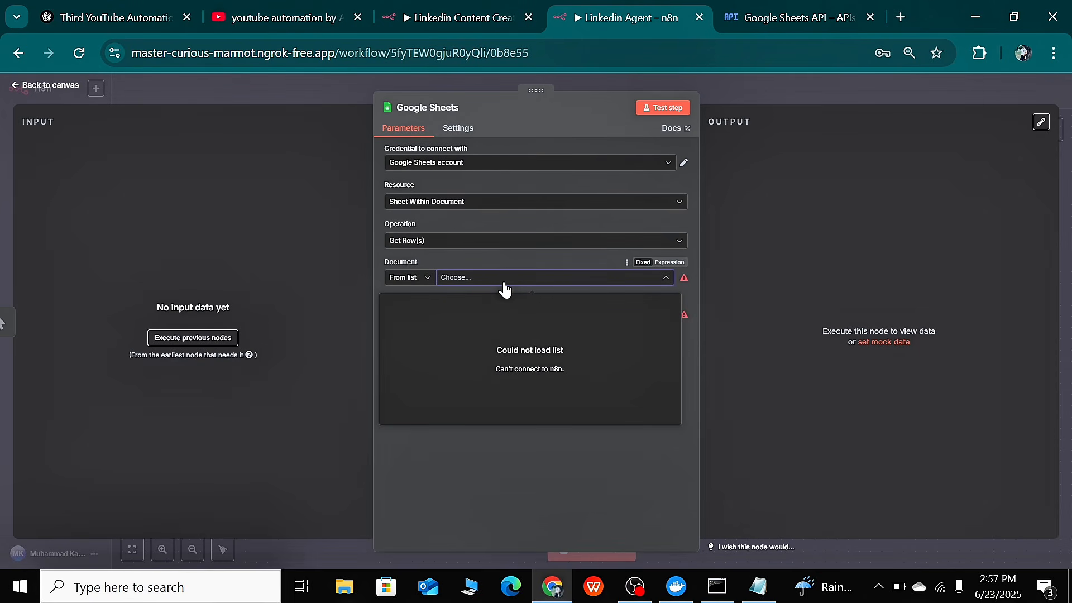
pyautogui.click(333, 234)
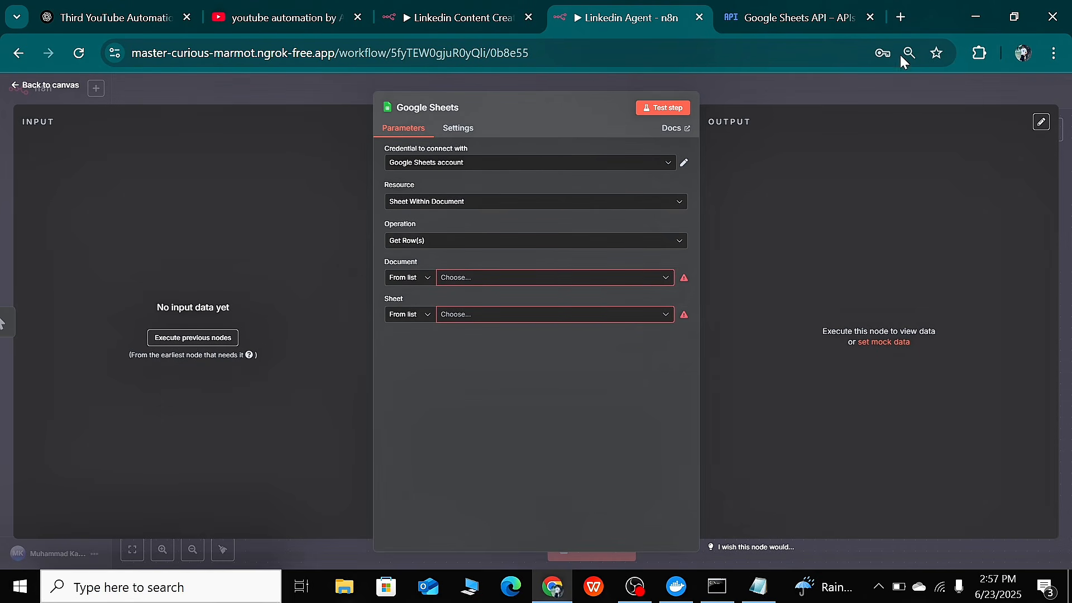
# Search the web for "sheets" in a new browser tab, open Google Sheets and create a blank spreadsheet
pyautogui.click(906, 16)
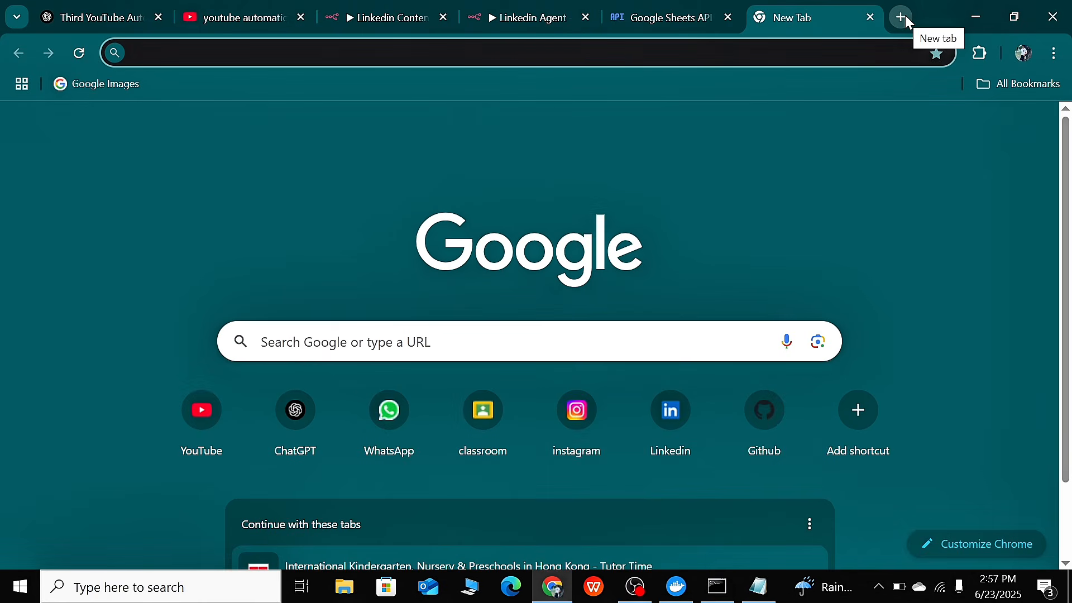
pyautogui.write('sheets')
pyautogui.press('Return')
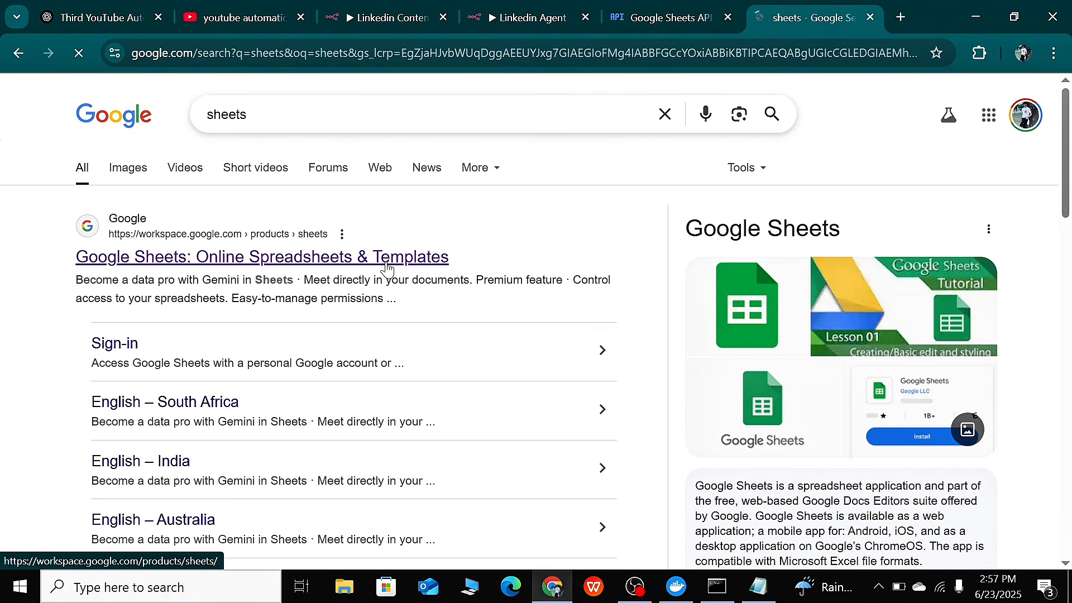
pyautogui.click(387, 267)
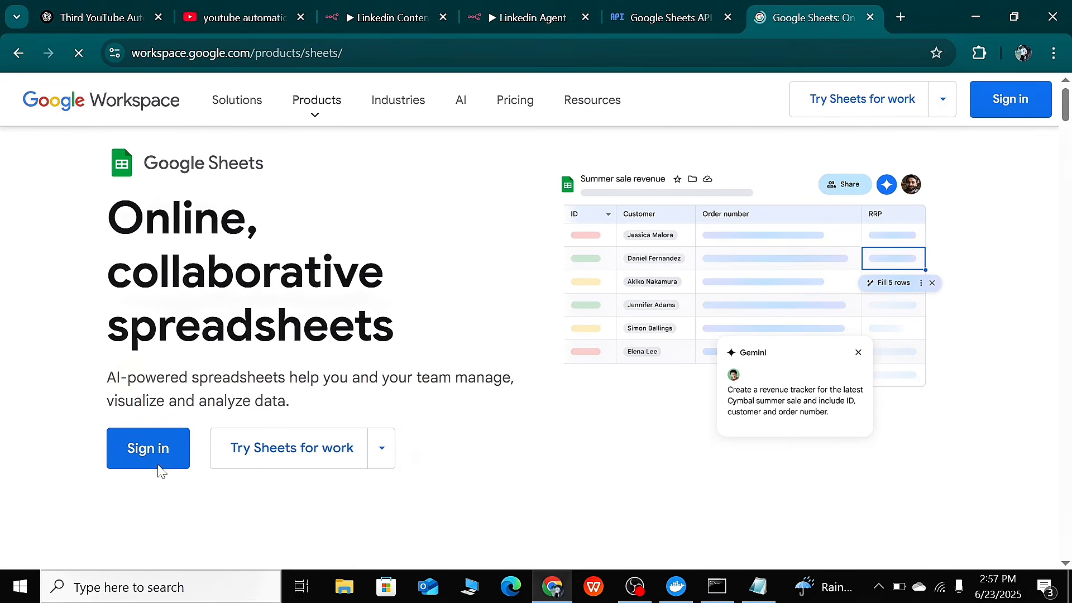
pyautogui.click(148, 448)
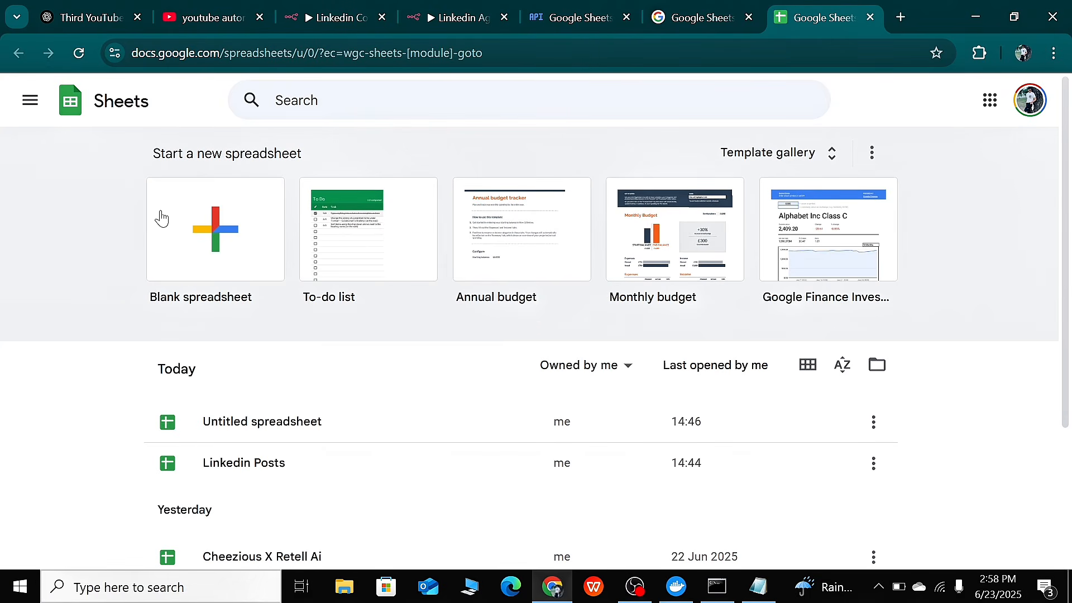
pyautogui.click(229, 239)
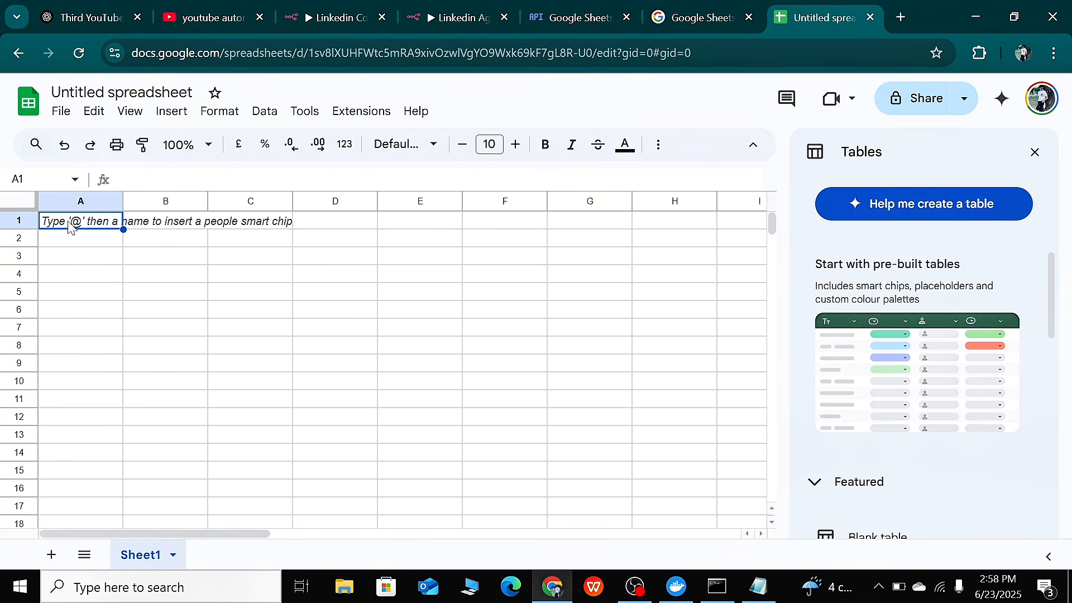
# Enter the column headers Topic, status and content in cells A1 to C1
pyautogui.write('Topic')
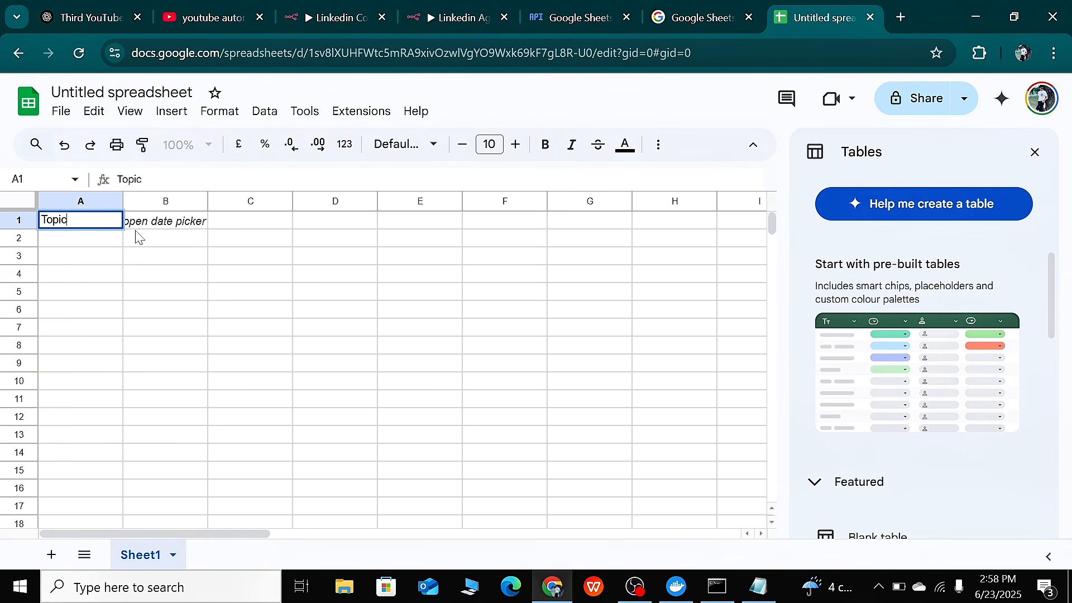
pyautogui.click(150, 221)
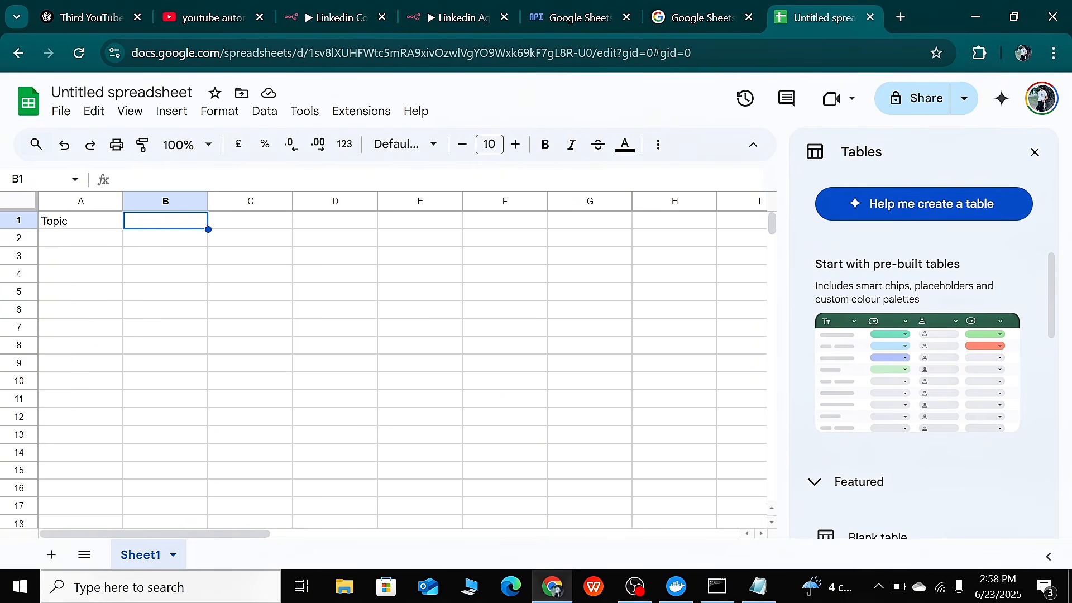
pyautogui.write('status')
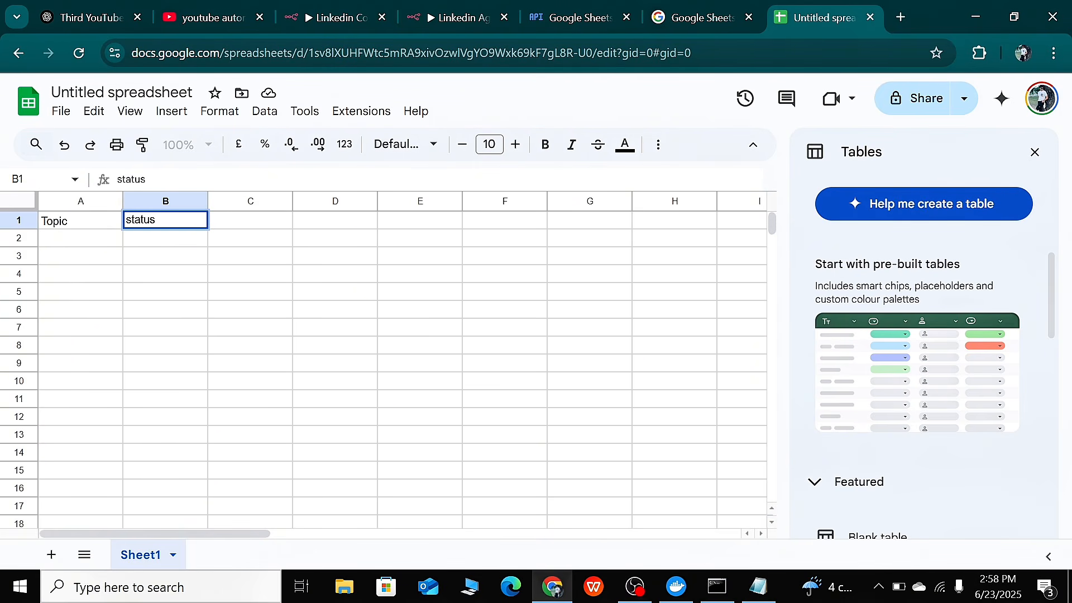
pyautogui.click(167, 276)
pyautogui.click(242, 222)
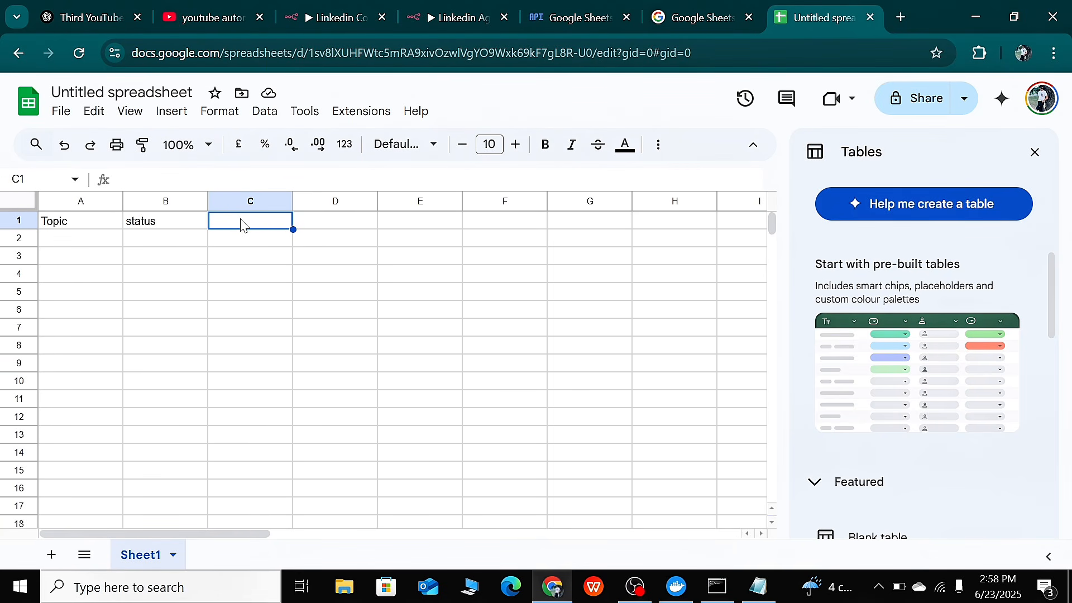
pyautogui.write('conet')
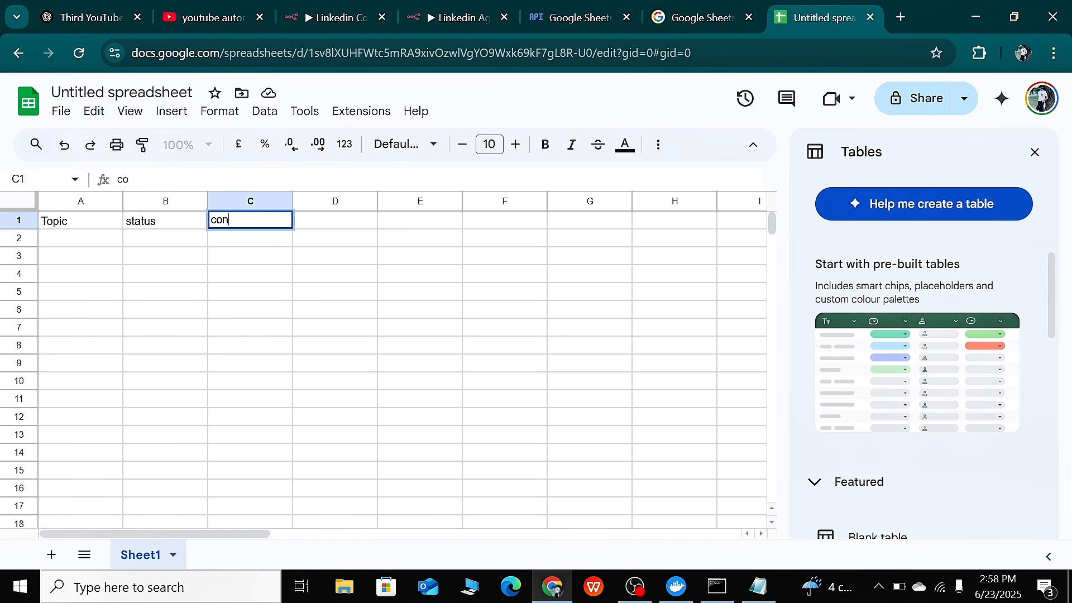
pyautogui.press('BackSpace')
pyautogui.press('BackSpace')
pyautogui.write('tent')
pyautogui.click(244, 264)
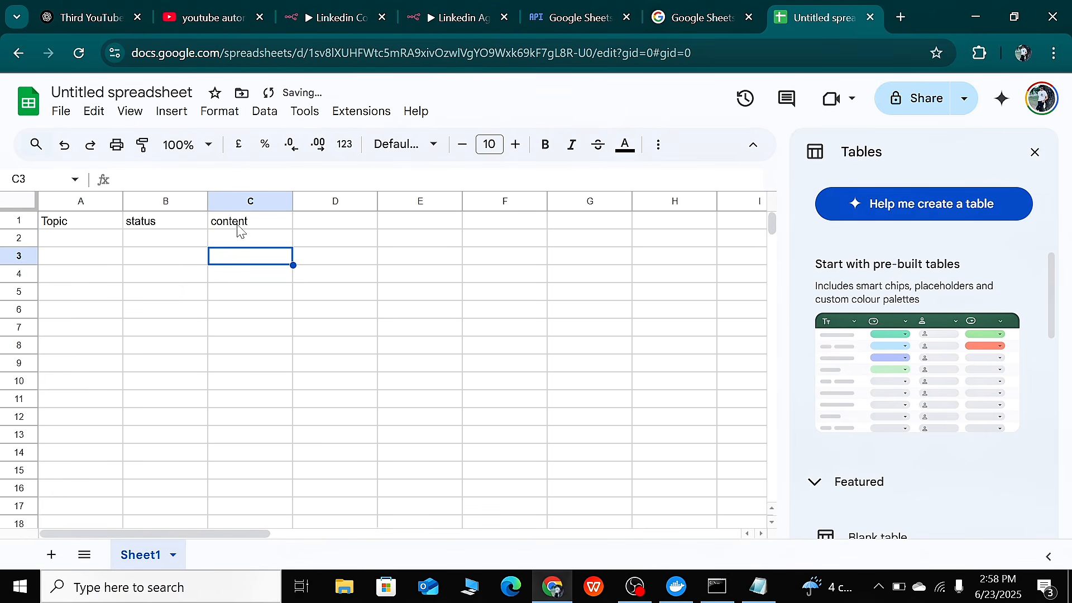
# Fill the whole header row 1 with yellow
pyautogui.click(18, 221)
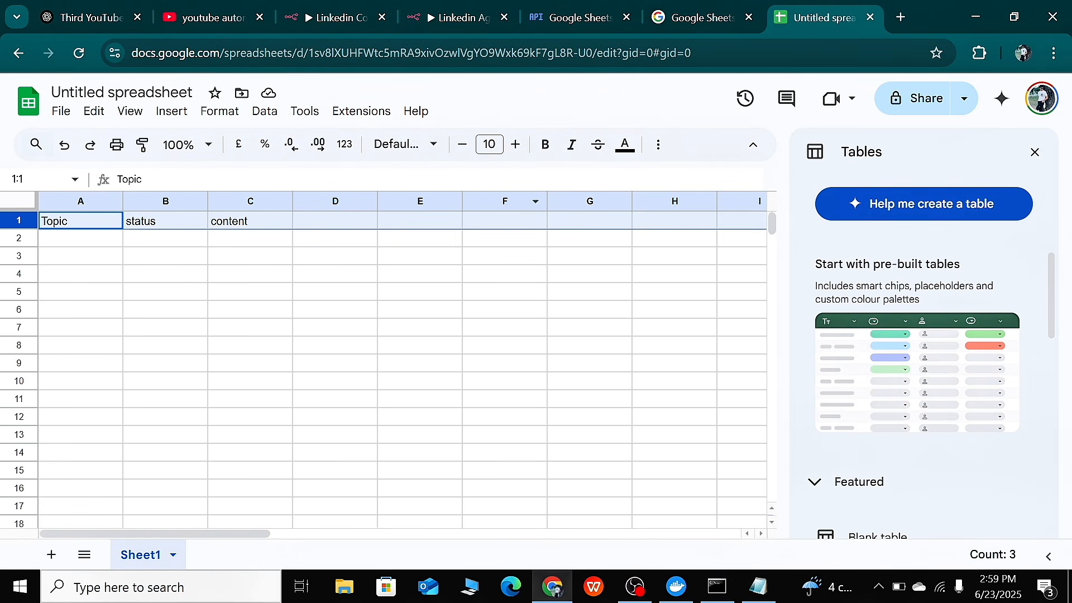
pyautogui.click(657, 149)
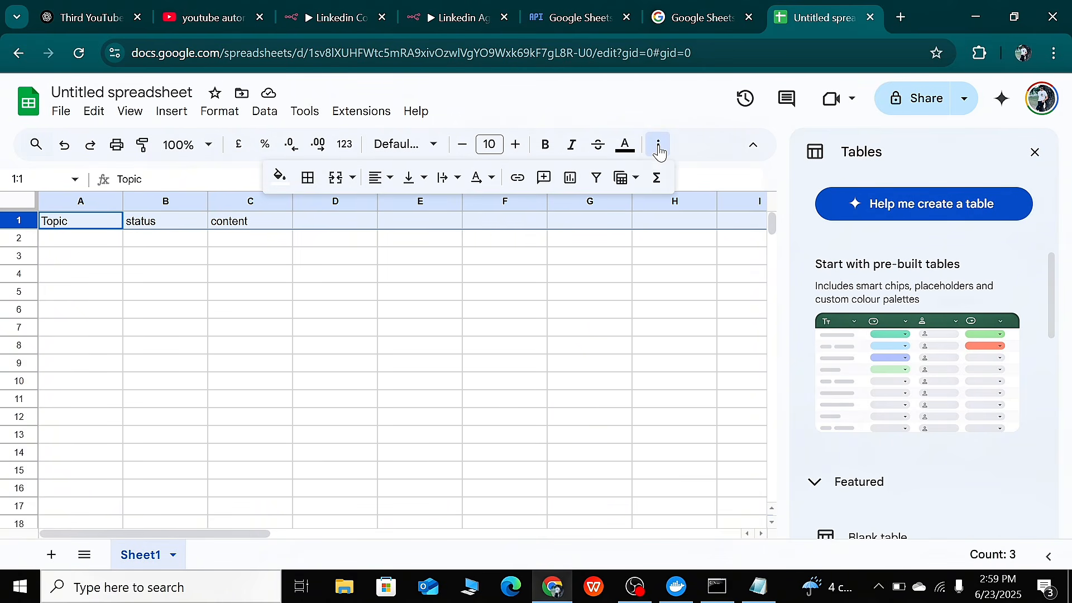
pyautogui.click(280, 178)
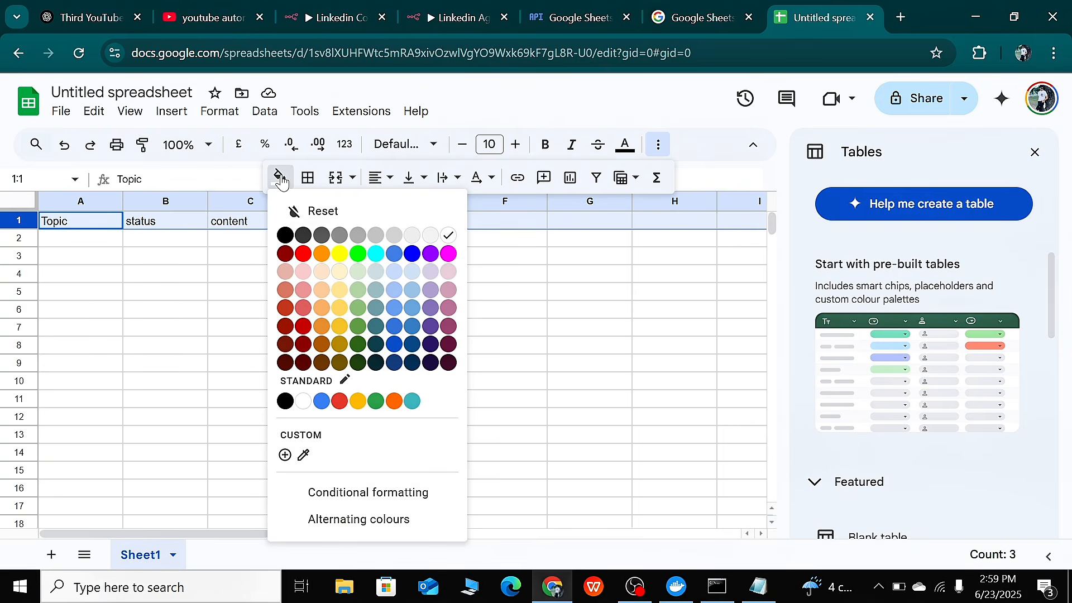
pyautogui.click(339, 255)
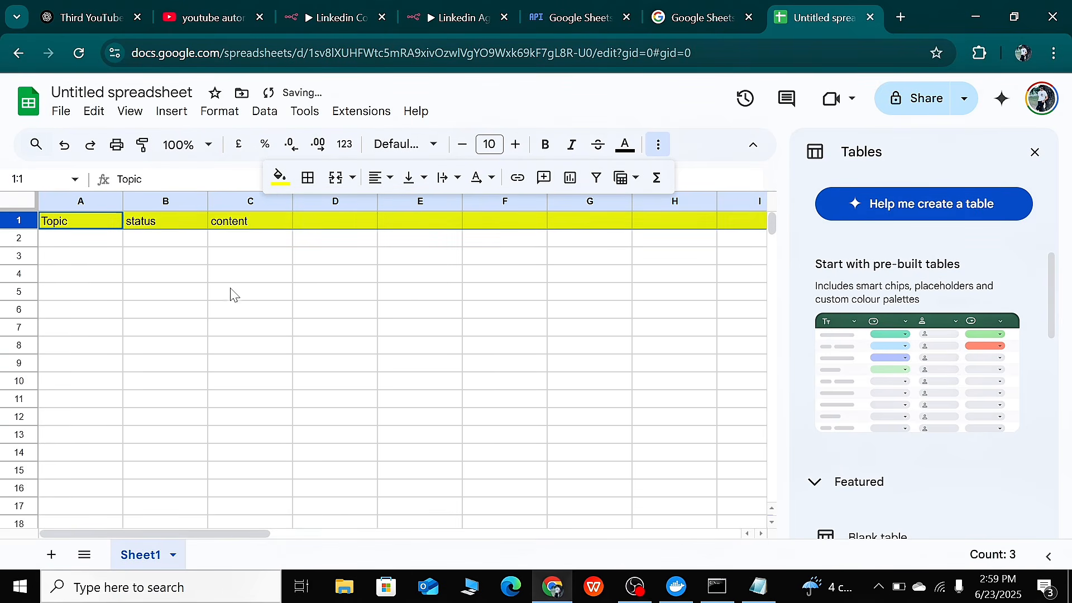
pyautogui.click(245, 330)
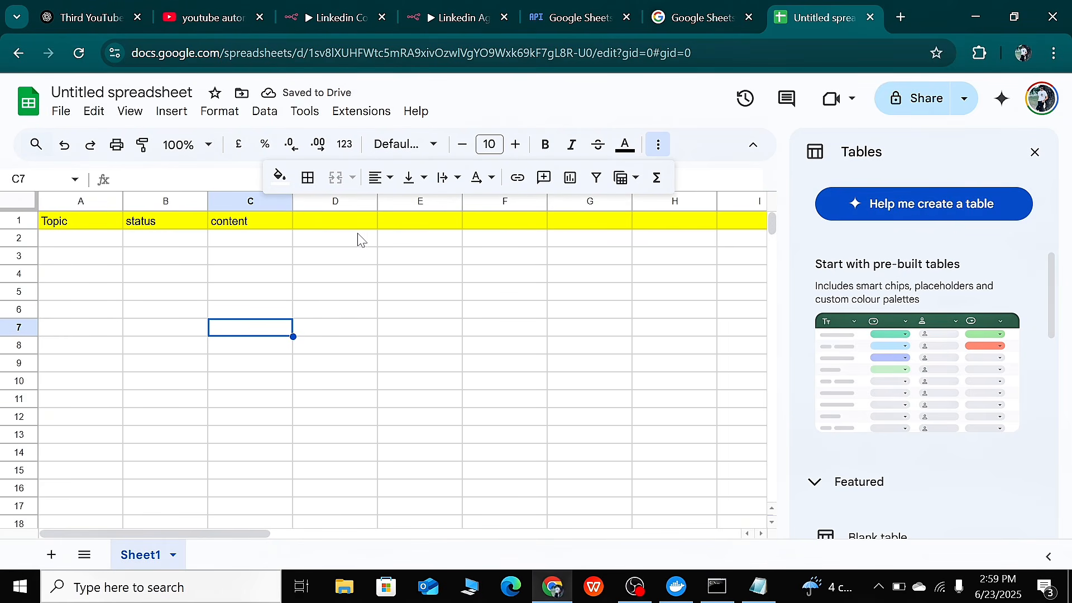
# Enter "Artificial Intelligence" as the topic in cell A2 and widen column A to fit the text
pyautogui.click(66, 245)
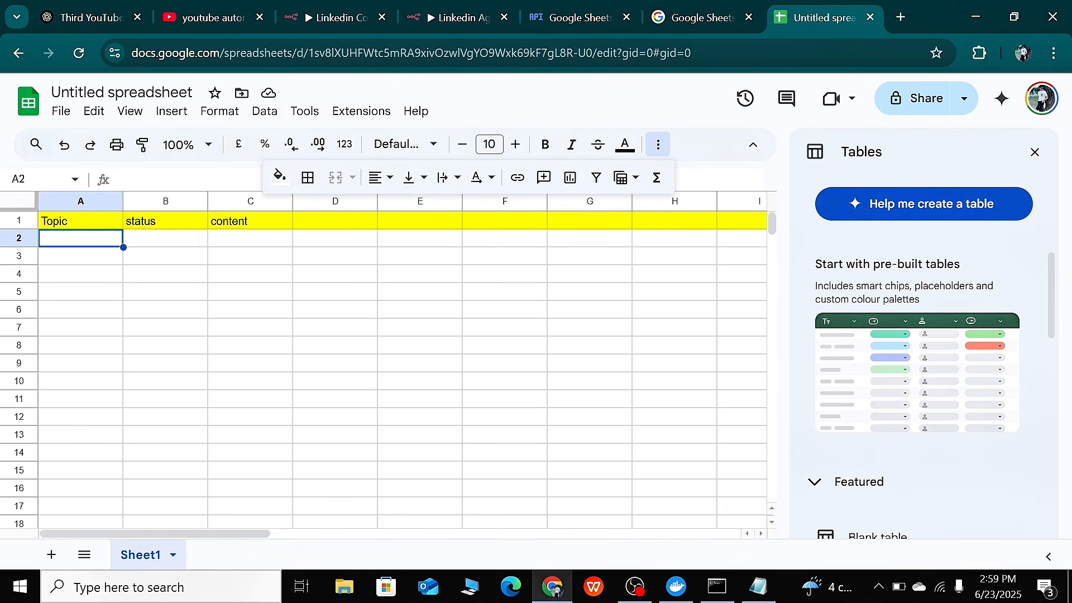
pyautogui.write('Arti')
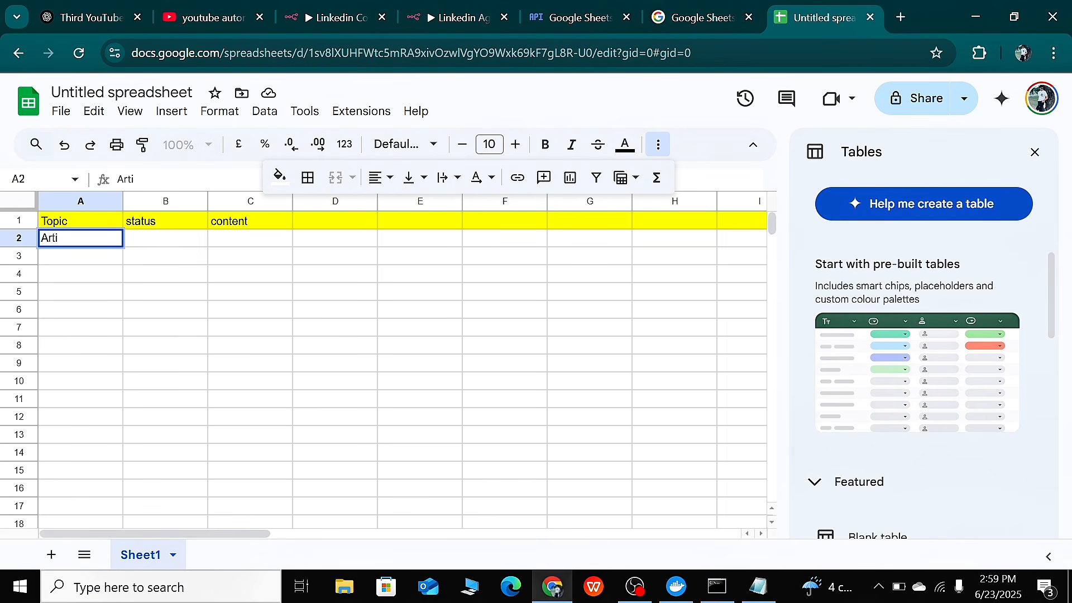
pyautogui.write('ficial Intellige')
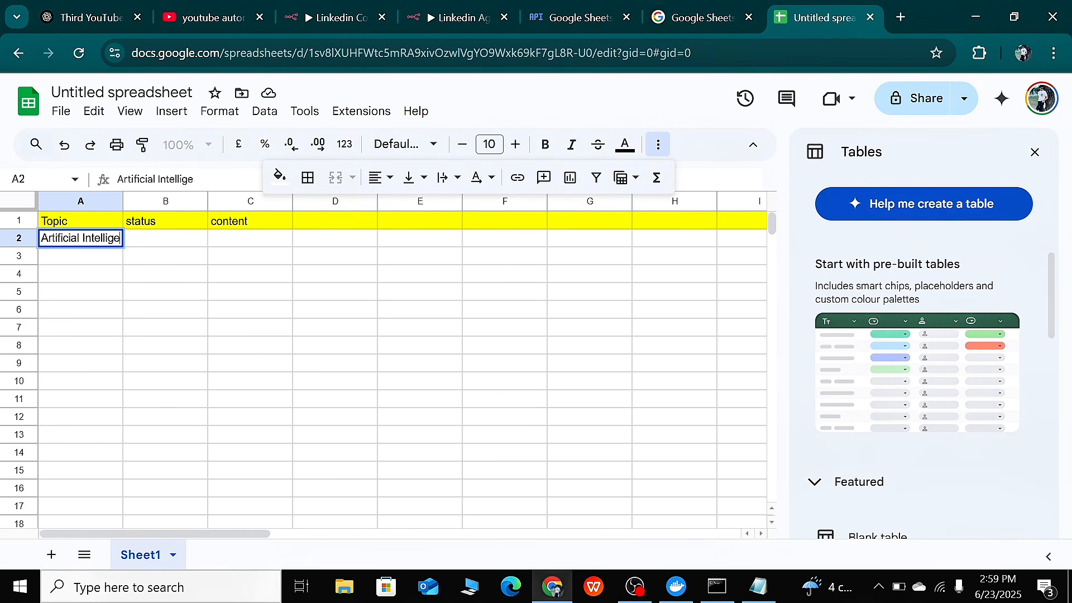
pyautogui.write('nce')
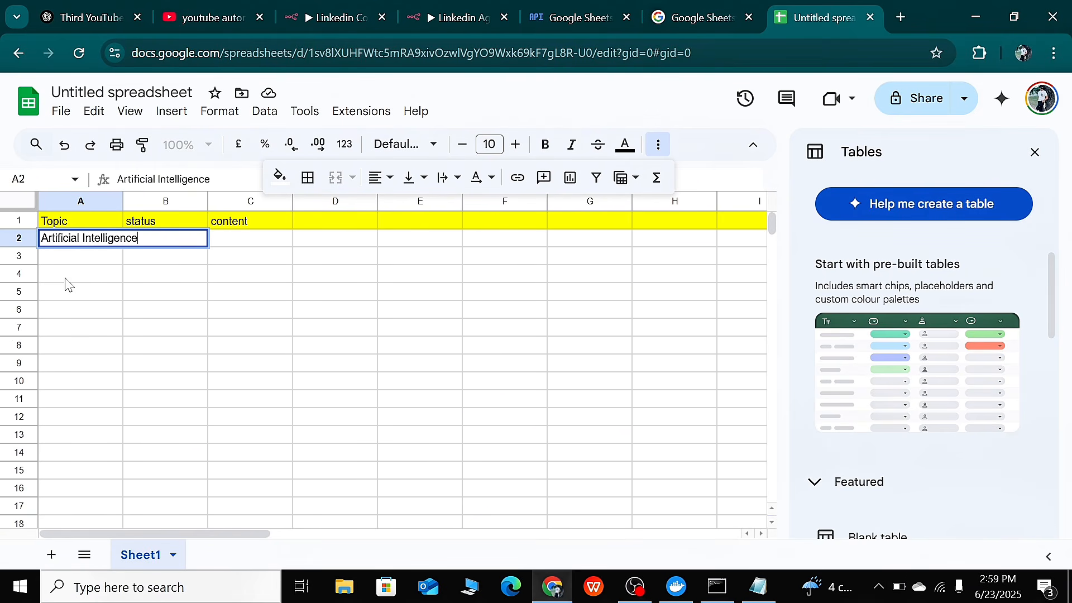
pyautogui.click(65, 278)
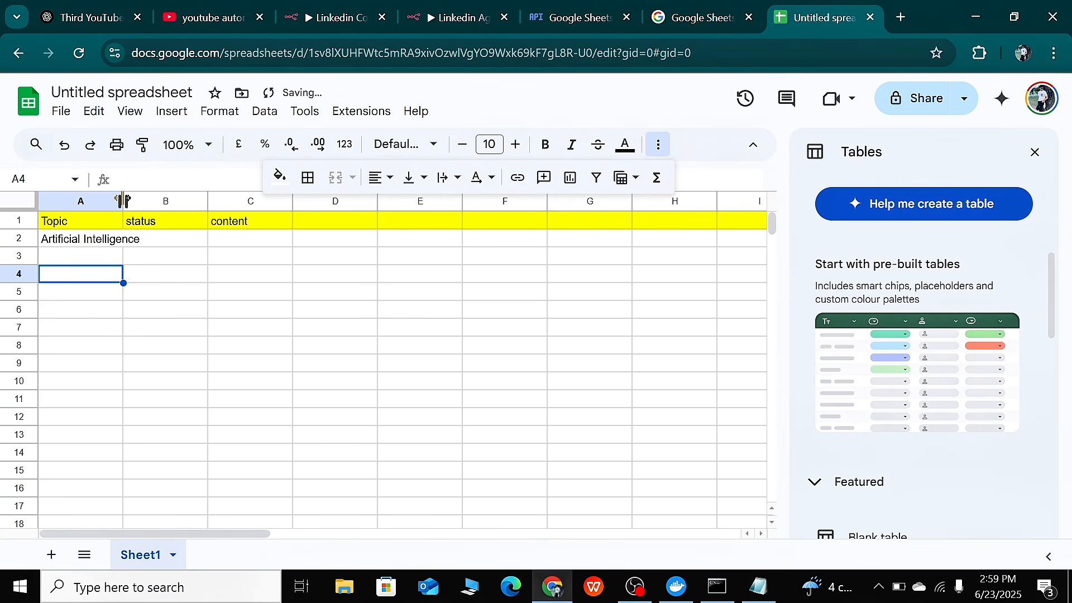
pyautogui.moveTo(123, 200); pyautogui.dragTo(145, 200)
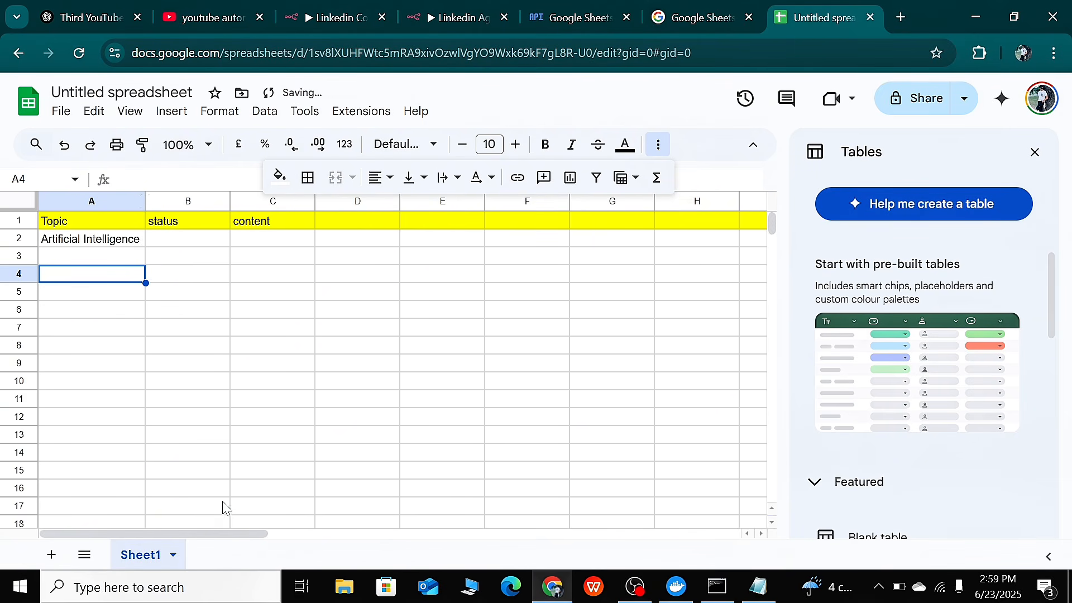
# Add a drop-down to the status cell B2 and name its first option "To Do"
pyautogui.click(177, 241)
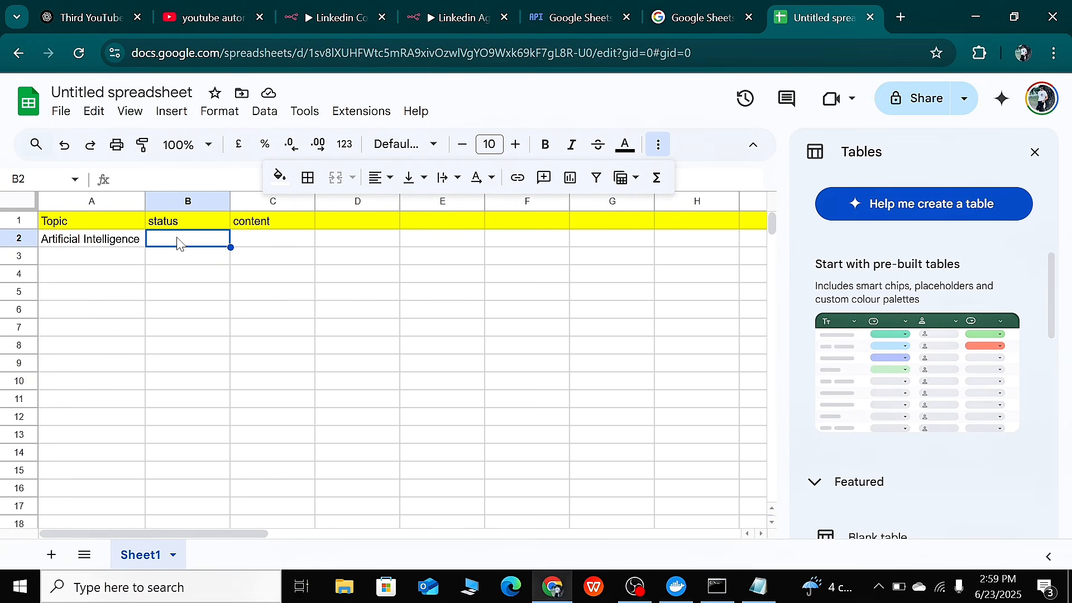
pyautogui.rightClick(177, 241)
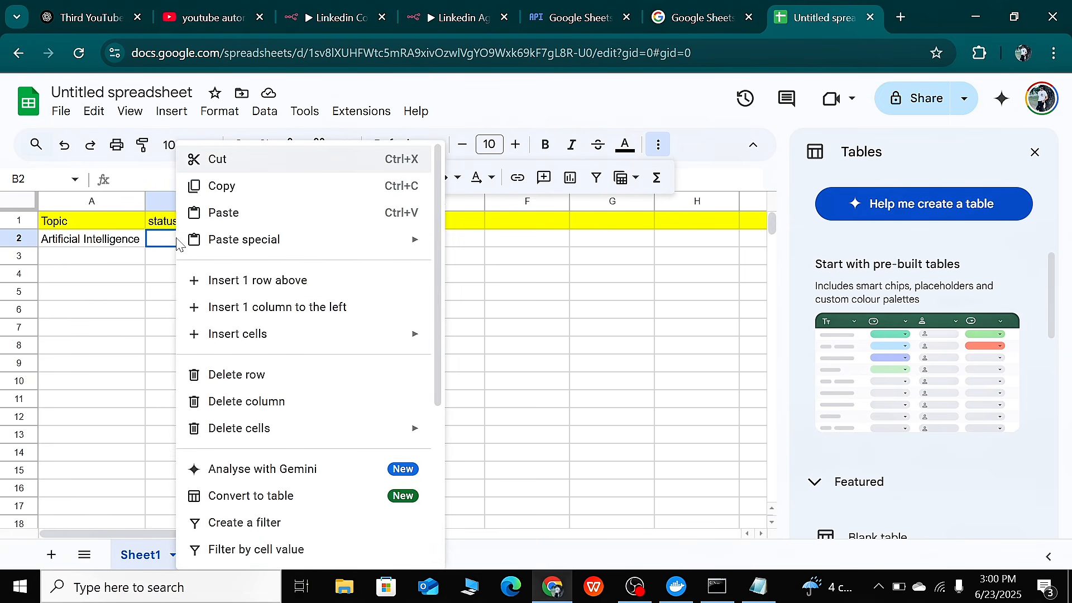
pyautogui.scroll(-5, 239, 187)
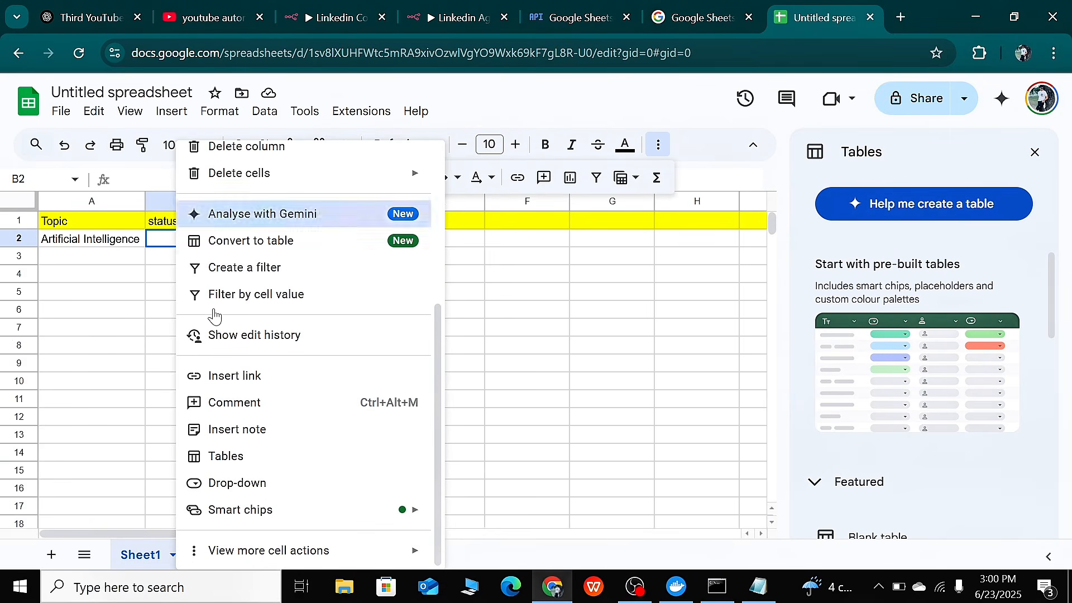
pyautogui.click(242, 483)
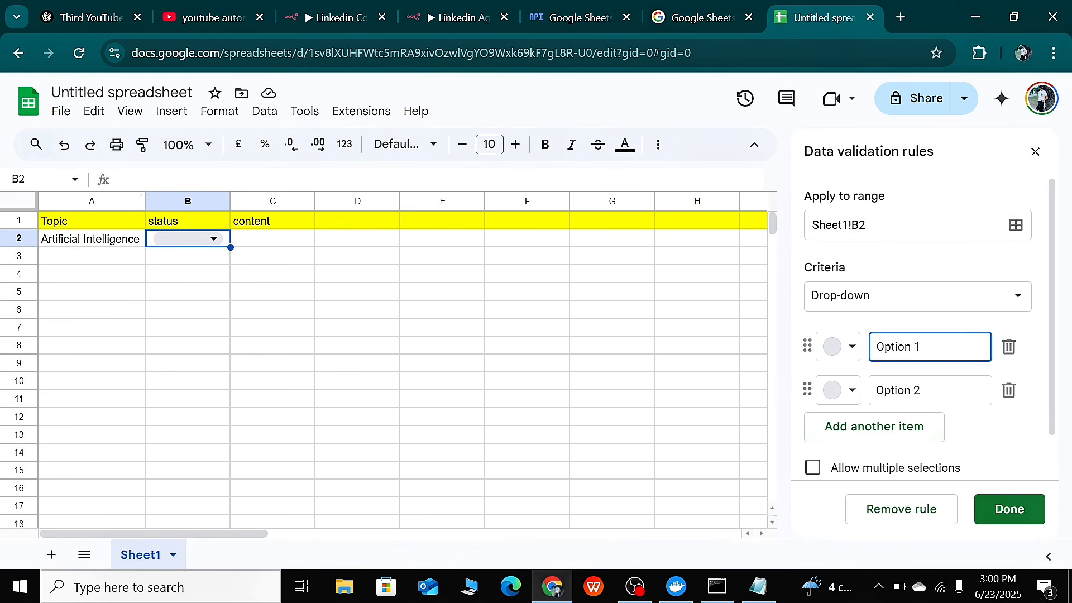
pyautogui.press('BackSpace')
pyautogui.press('BackSpace')
pyautogui.press('BackSpace')
pyautogui.press('BackSpace')
pyautogui.press('BackSpace')
pyautogui.press('BackSpace')
pyautogui.press('BackSpace')
pyautogui.press('BackSpace')
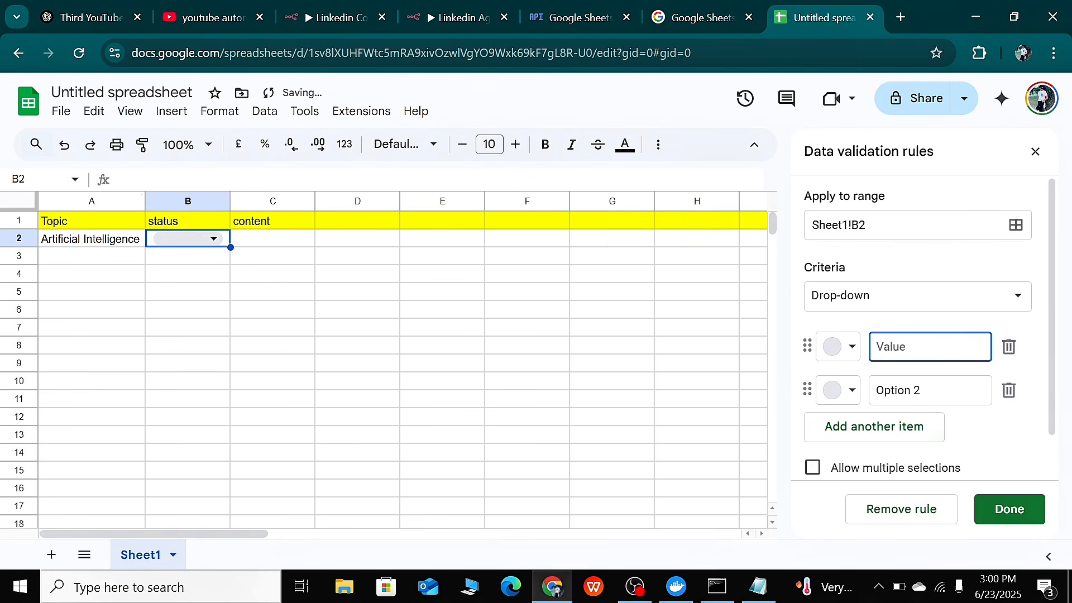
pyautogui.write('To Do')
# Rename the second option of the status drop-down as "Created"
pyautogui.click(920, 391)
pyautogui.write('Created')
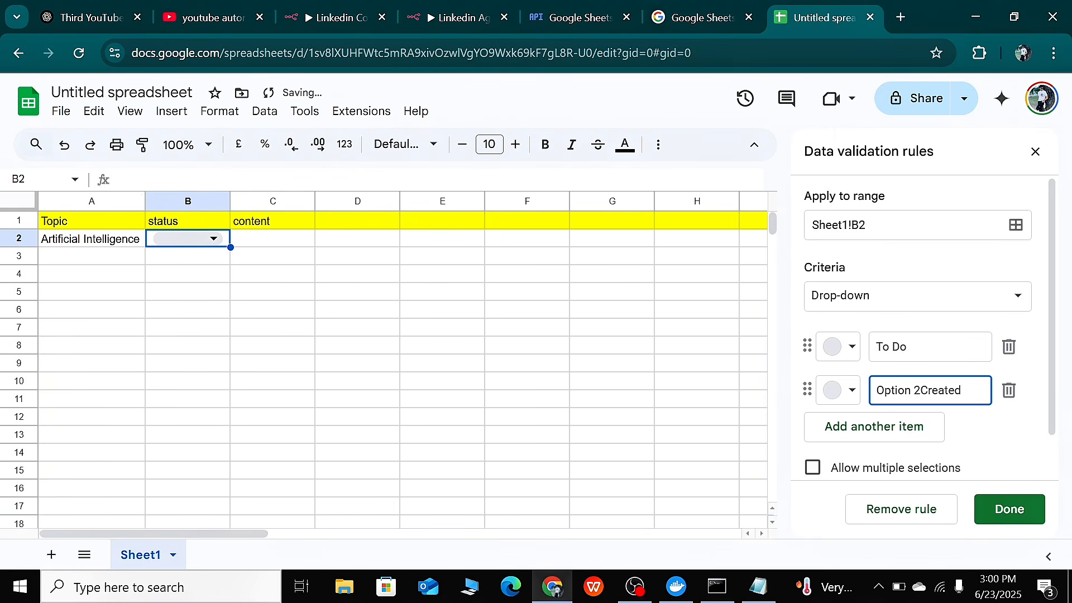
pyautogui.press('BackSpace')
pyautogui.press('BackSpace')
pyautogui.press('BackSpace')
pyautogui.press('BackSpace')
pyautogui.press('BackSpace')
pyautogui.press('BackSpace')
pyautogui.press('BackSpace')
pyautogui.press('BackSpace')
pyautogui.press('BackSpace')
pyautogui.press('BackSpace')
pyautogui.press('BackSpace')
pyautogui.press('BackSpace')
pyautogui.press('BackSpace')
pyautogui.press('BackSpace')
pyautogui.press('BackSpace')
pyautogui.write('Created')
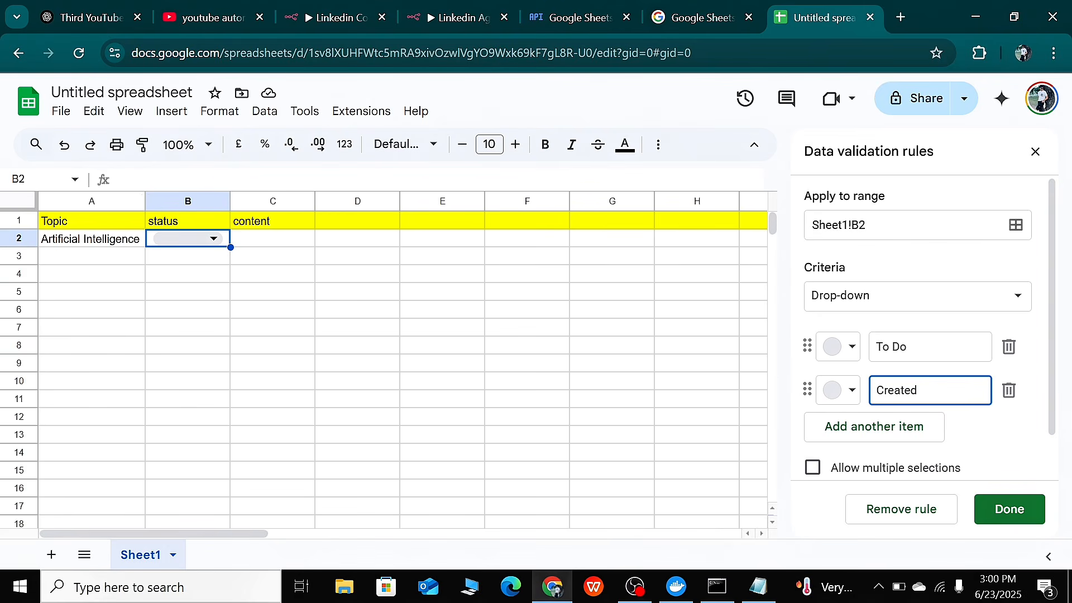
# Colour the "To Do" option dark red and the "Created" option dark teal, and save the drop-down rule
pyautogui.click(848, 353)
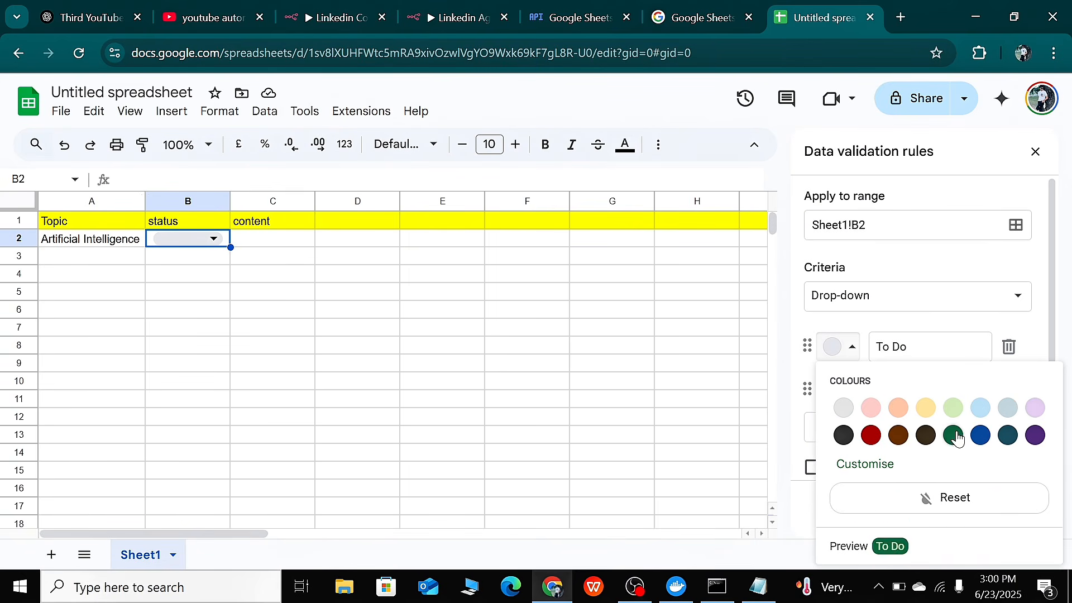
pyautogui.click(870, 436)
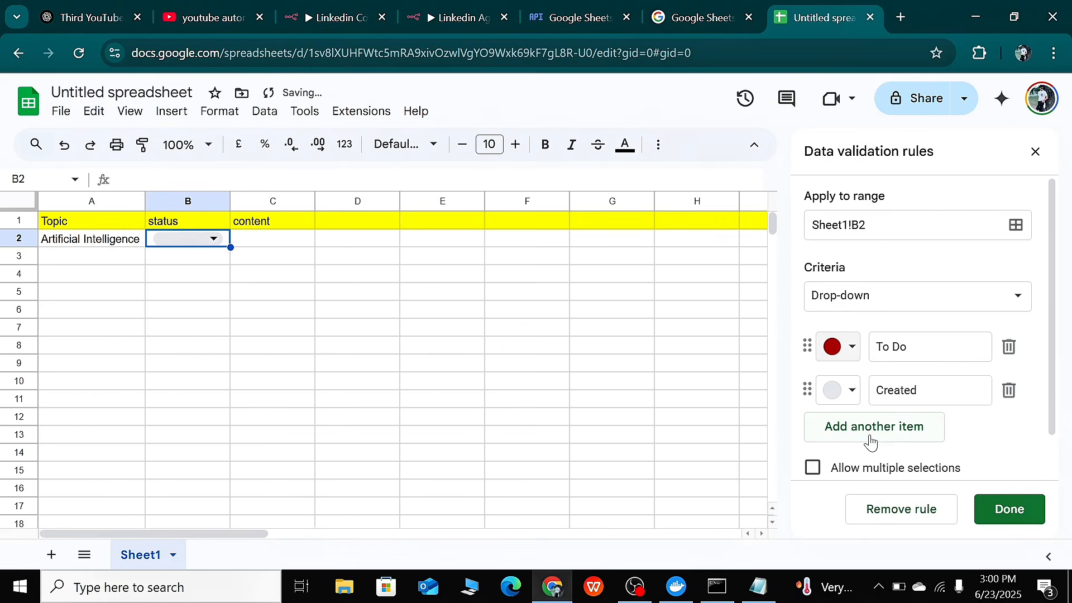
pyautogui.click(852, 385)
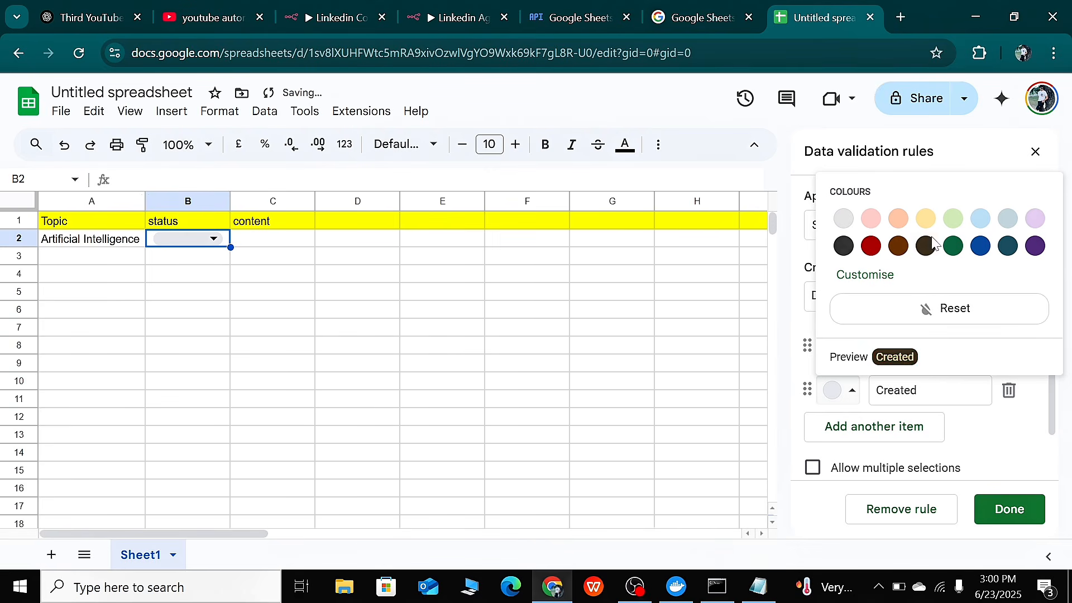
pyautogui.click(1008, 247)
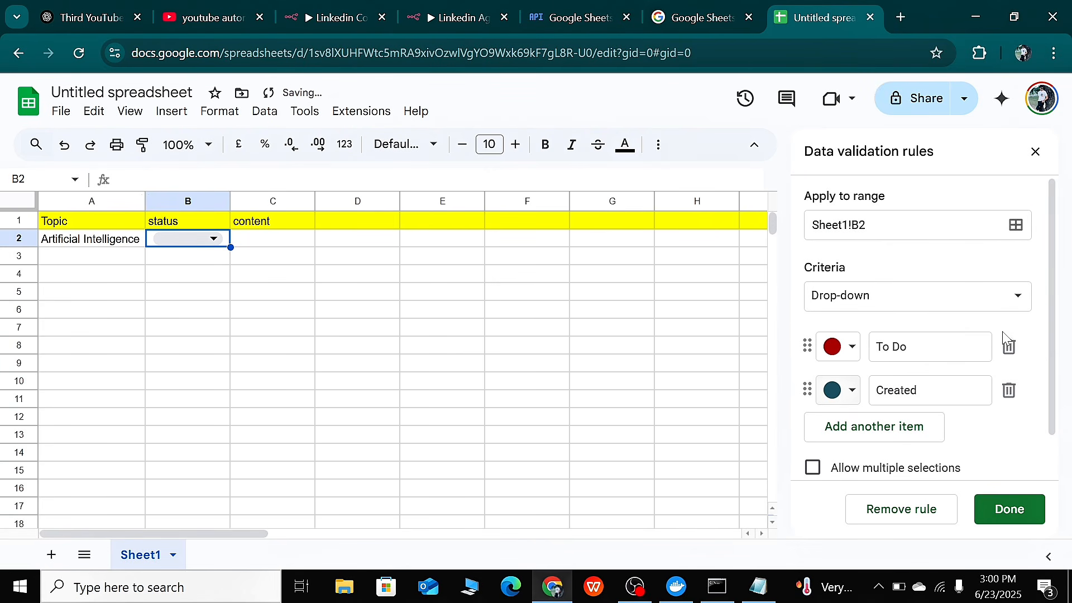
pyautogui.click(1007, 508)
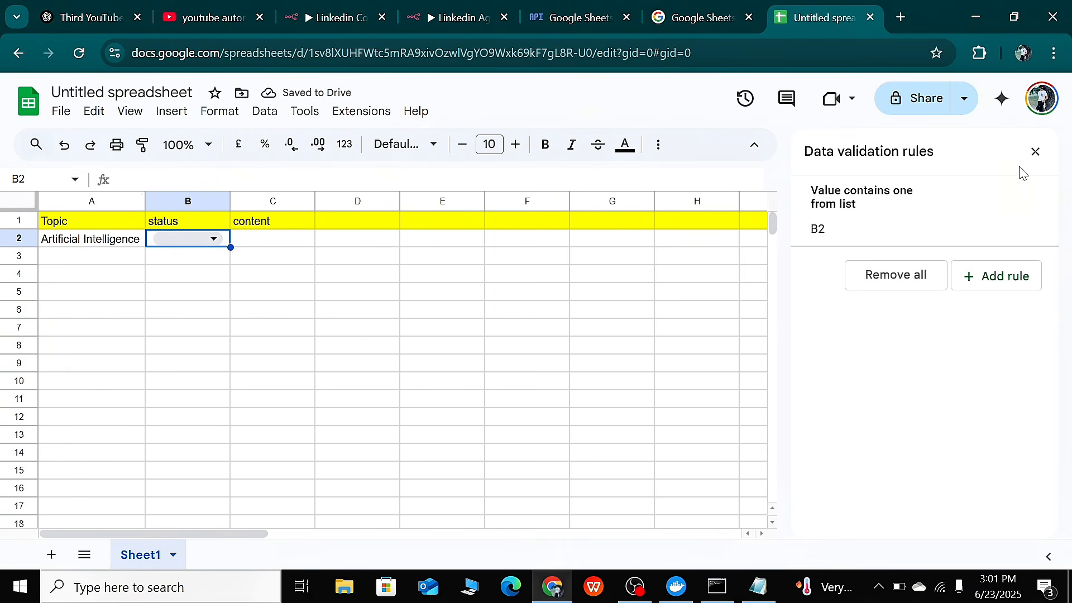
pyautogui.click(1035, 151)
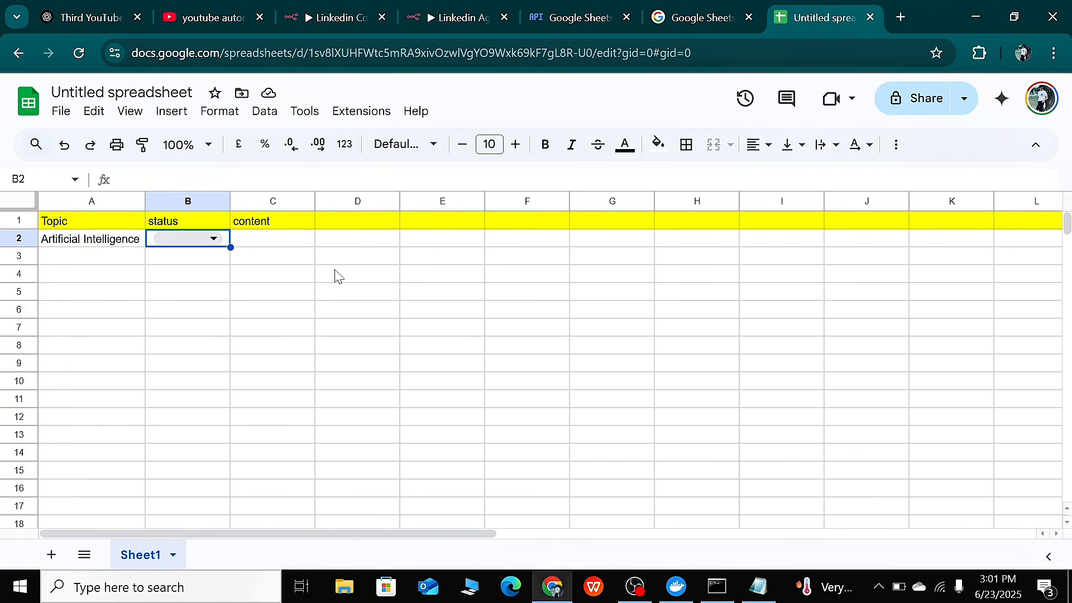
# Set the status in cell B2 to "To Do" and widen the content column C to about twice its width
pyautogui.click(200, 239)
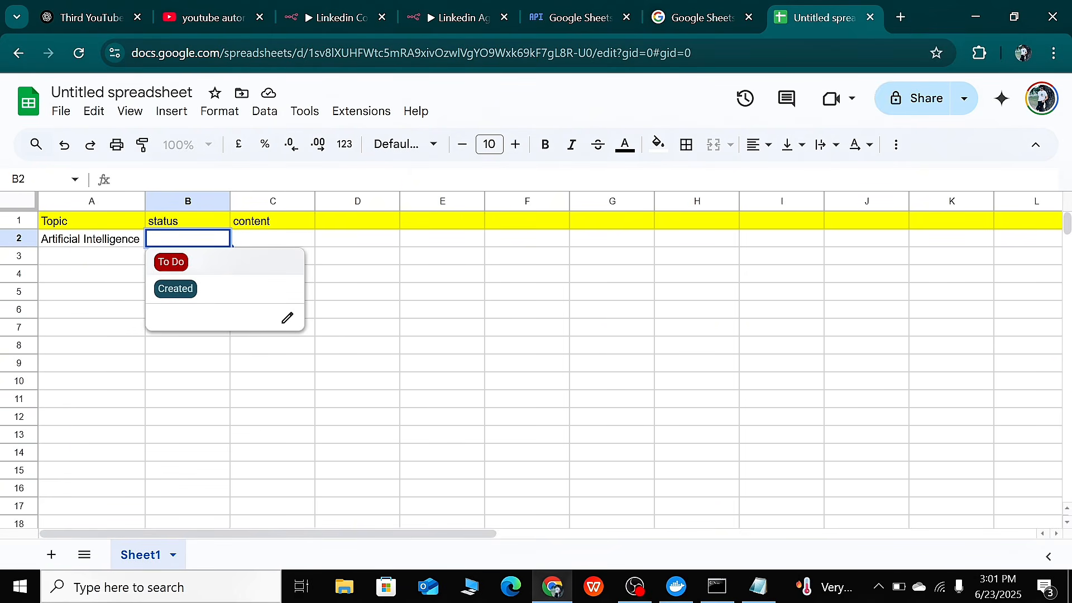
pyautogui.click(175, 266)
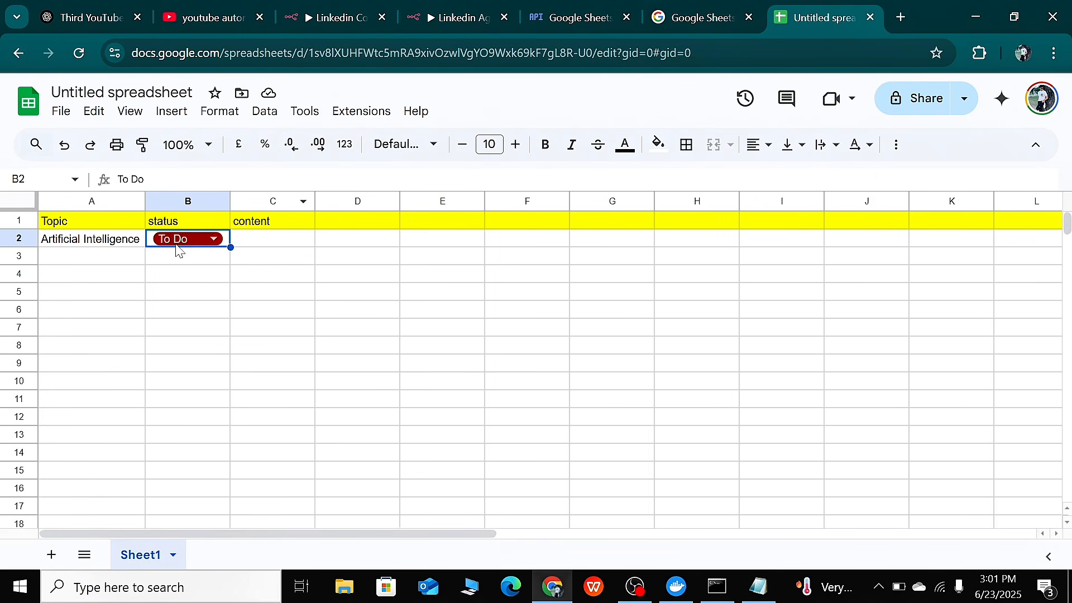
pyautogui.click(266, 246)
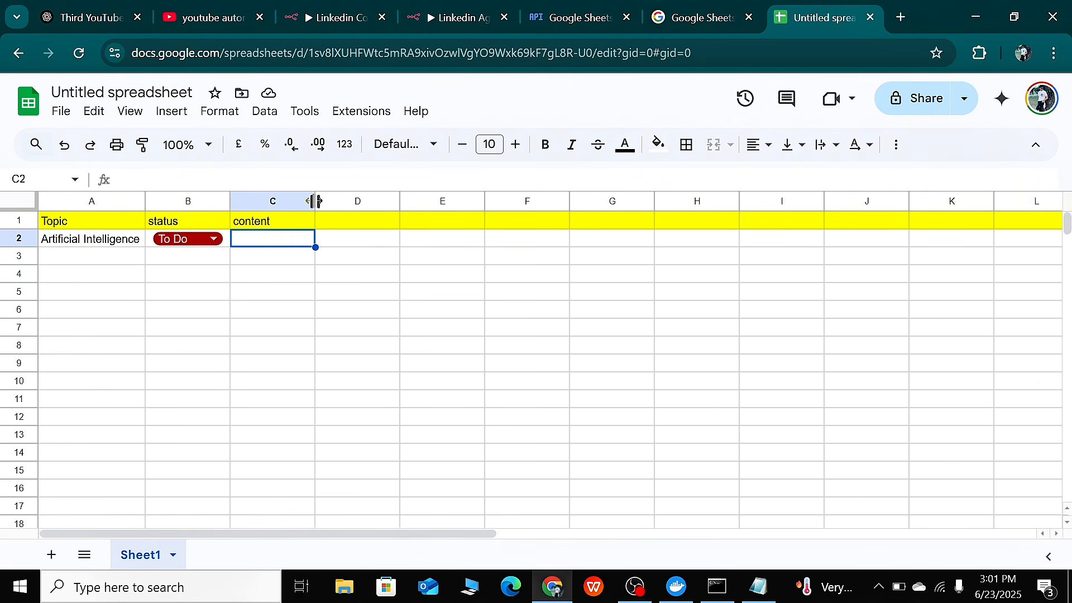
pyautogui.moveTo(315, 202); pyautogui.dragTo(394, 202)
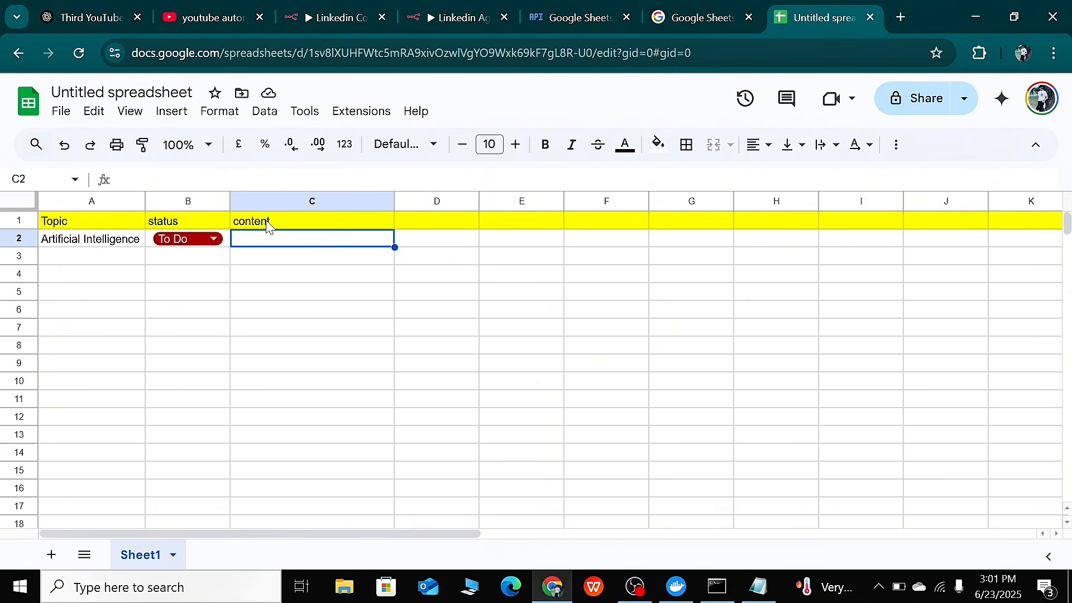
# Rename the untitled spreadsheet as "Posts"
pyautogui.click(190, 89)
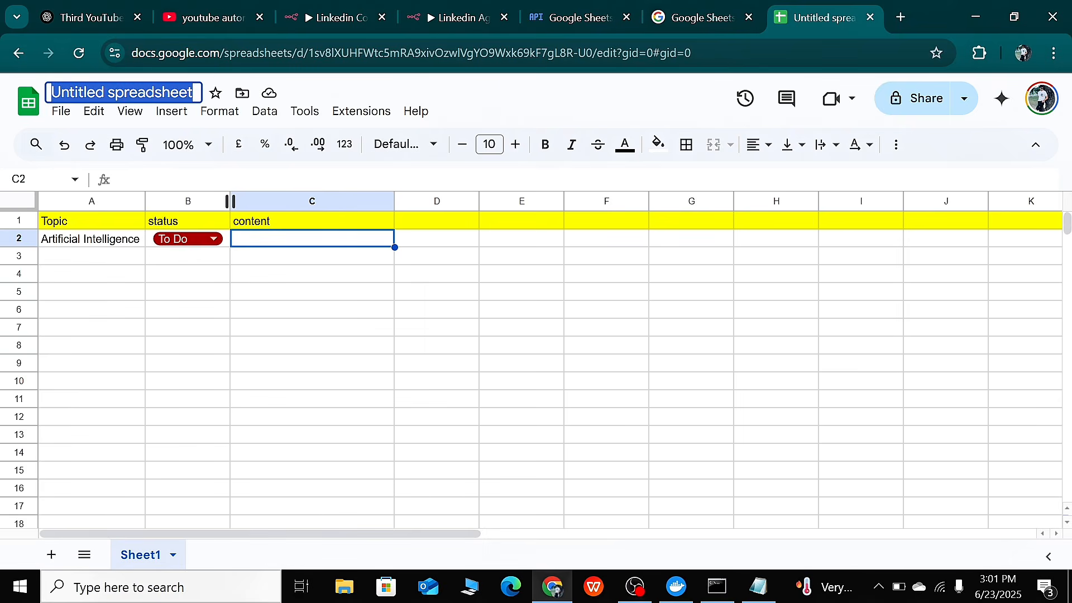
pyautogui.press('BackSpace')
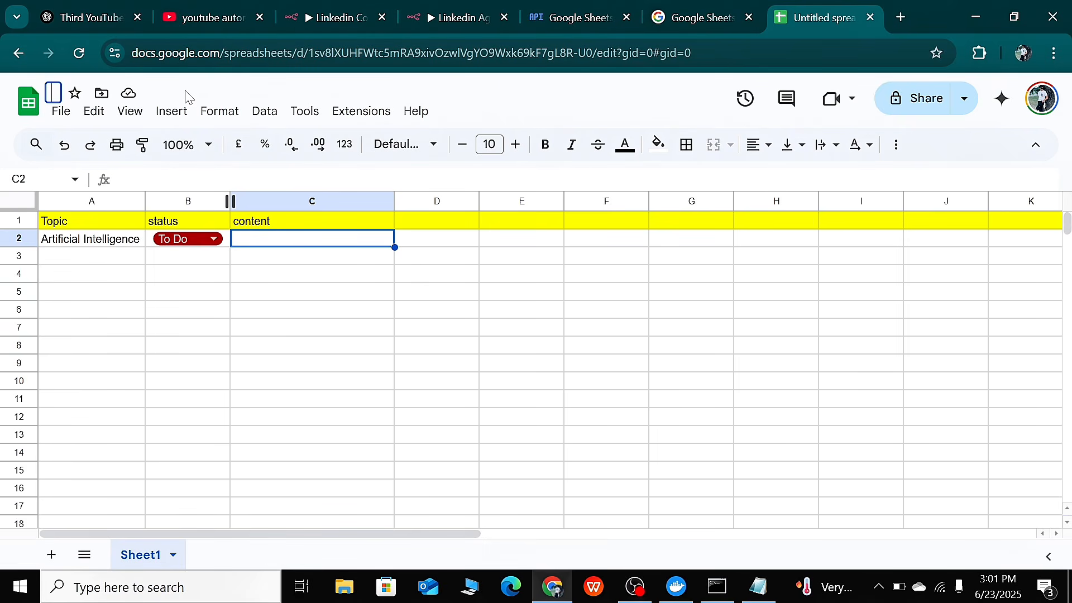
pyautogui.write('Posts')
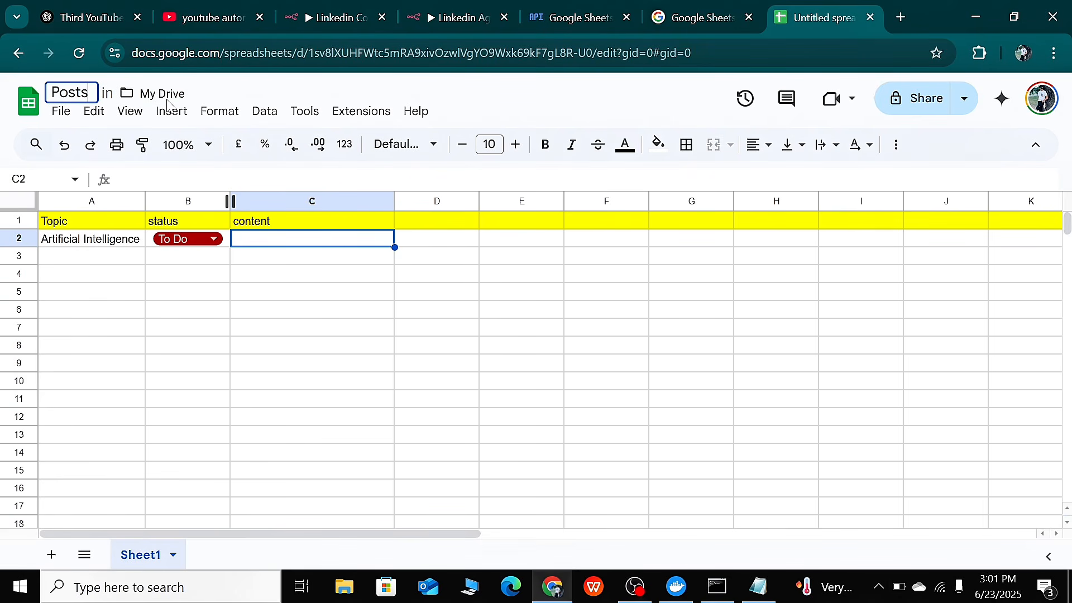
pyautogui.click(142, 329)
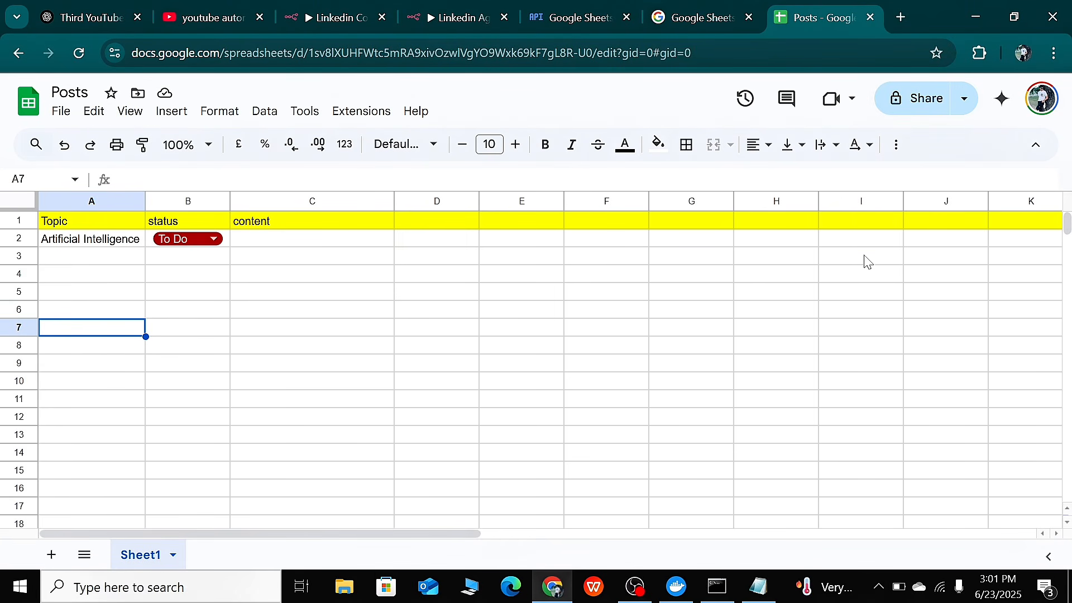
# Switch to the Linkedin Agent workflow in n8n and set the Google Sheets node's document to "Posts" and its sheet to "Sheet1"
pyautogui.click(453, 16)
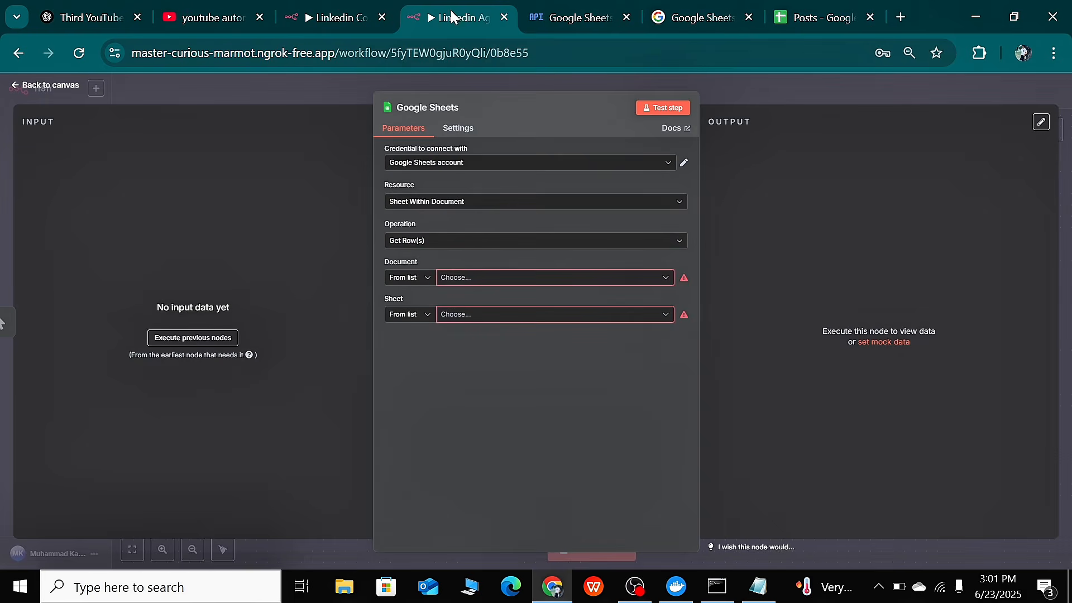
pyautogui.click(739, 95)
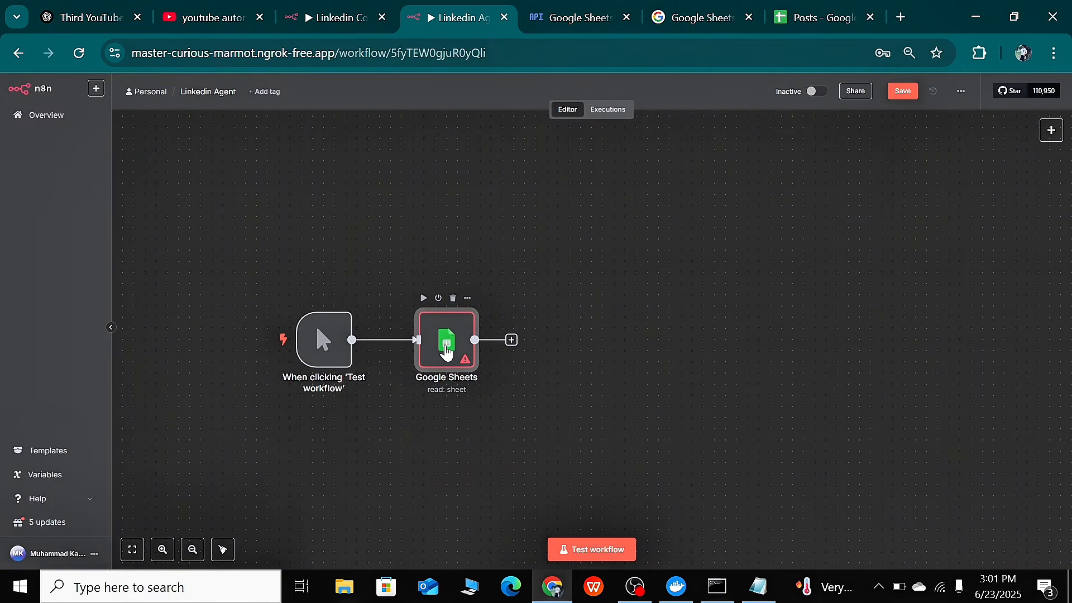
pyautogui.doubleClick(445, 345)
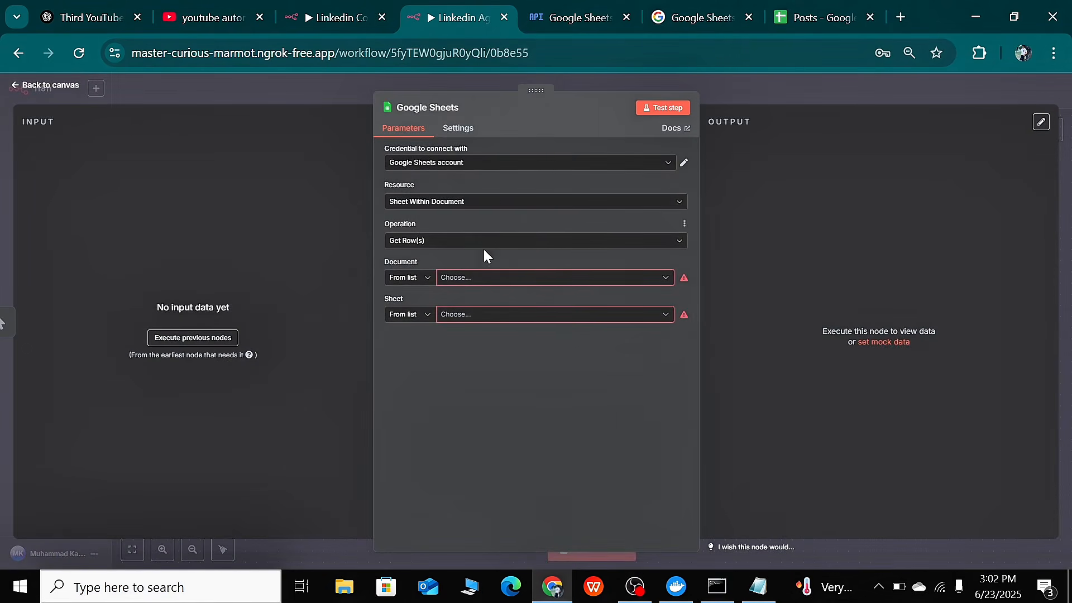
pyautogui.click(481, 281)
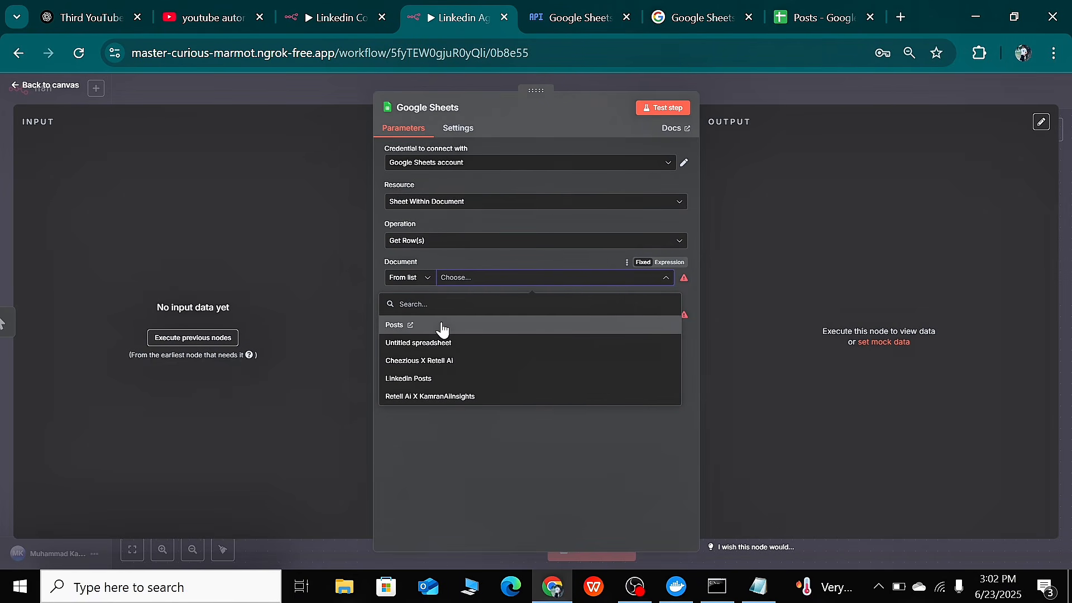
pyautogui.click(442, 327)
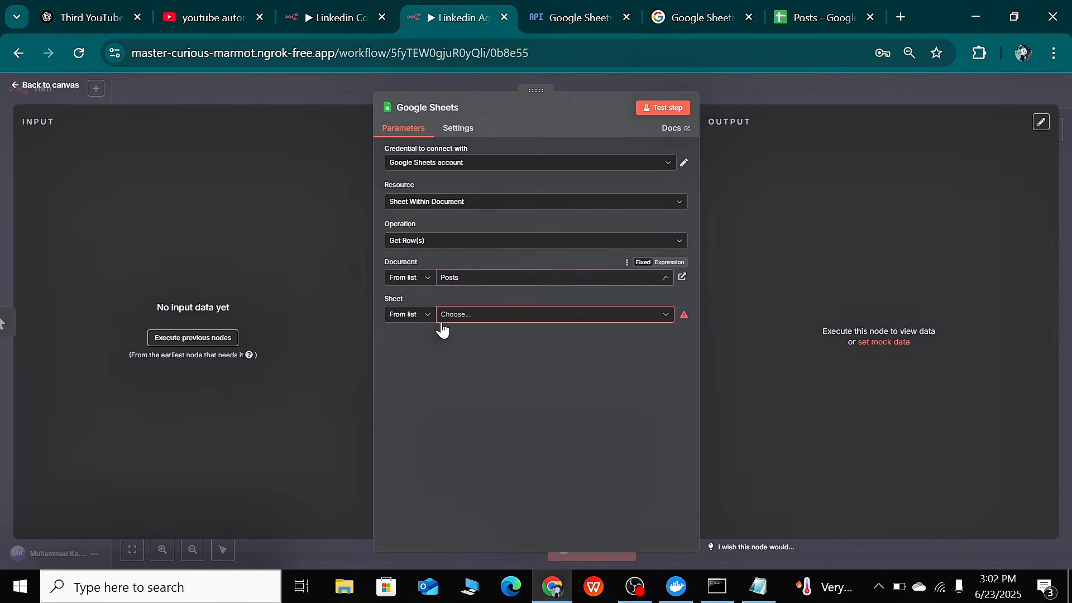
pyautogui.click(502, 315)
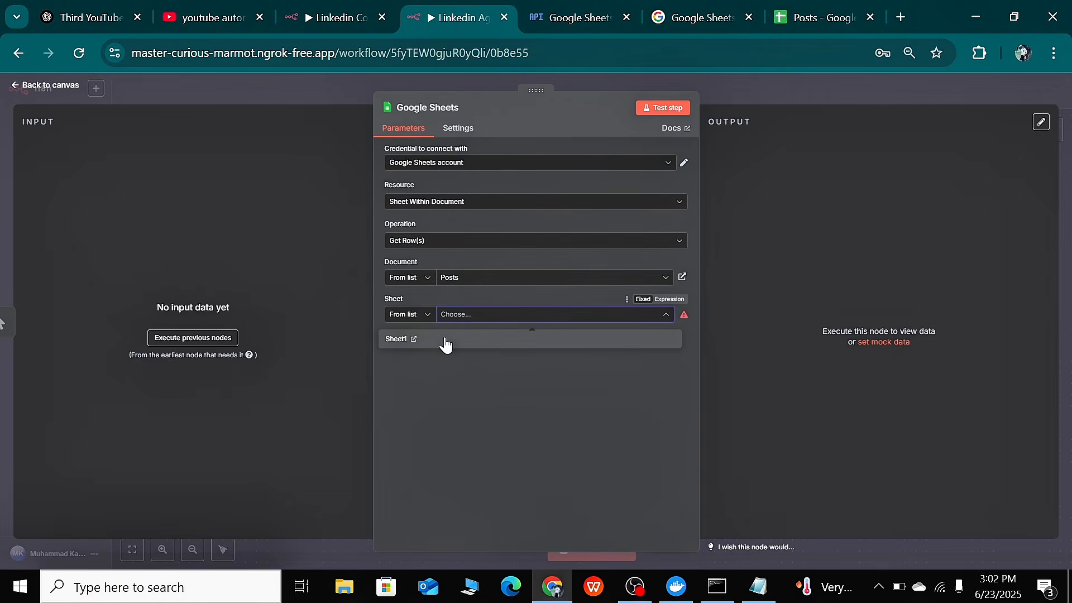
pyautogui.click(445, 343)
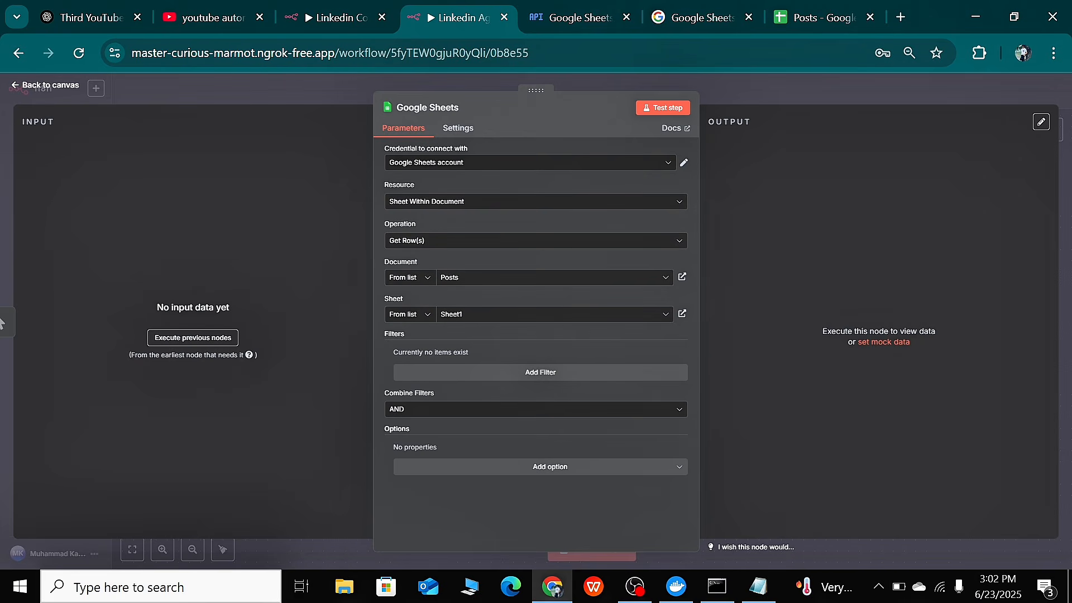
# Add a filter to the Google Sheets node that matches rows whose status column has the value "To Do"
pyautogui.click(515, 383)
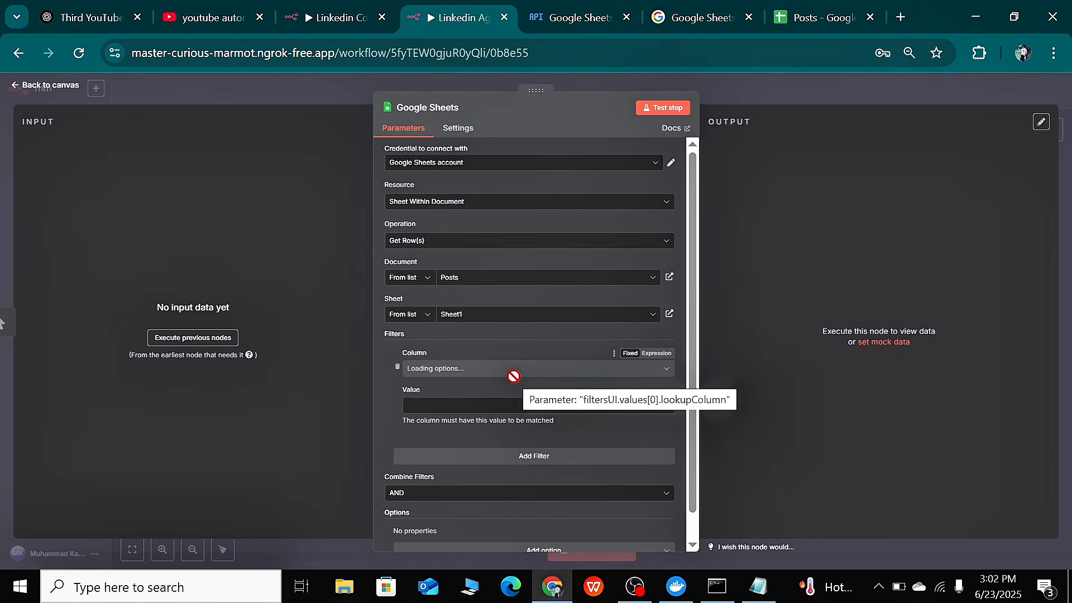
pyautogui.click(509, 374)
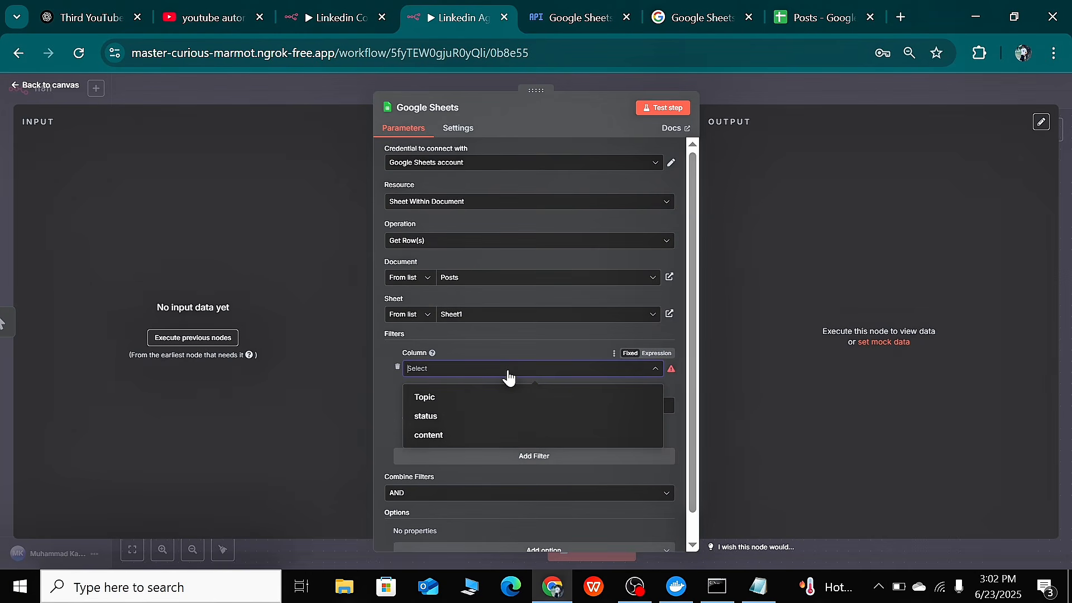
pyautogui.click(448, 416)
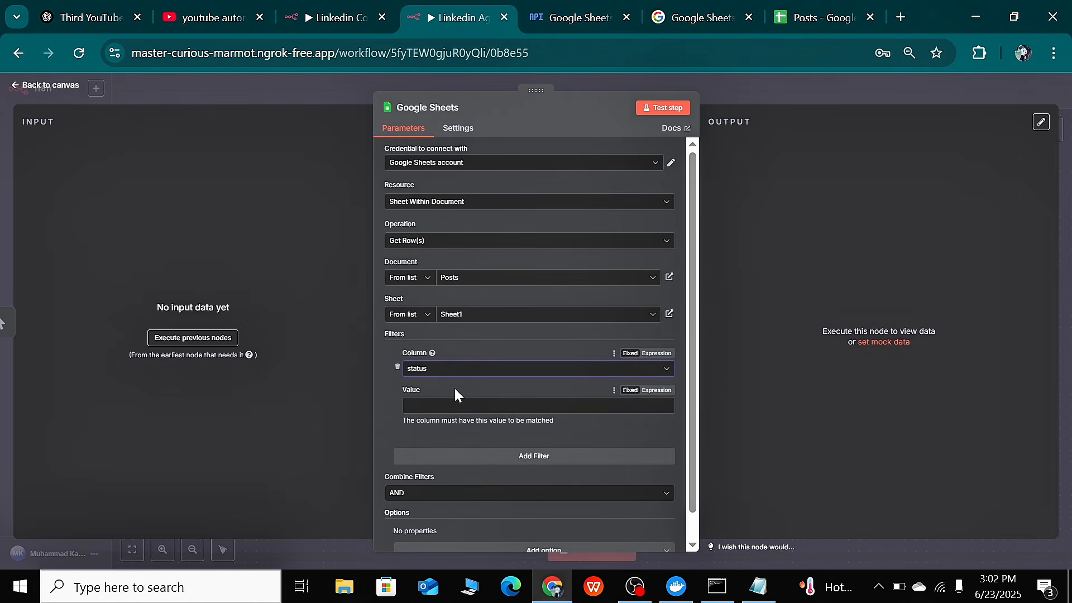
pyautogui.click(533, 406)
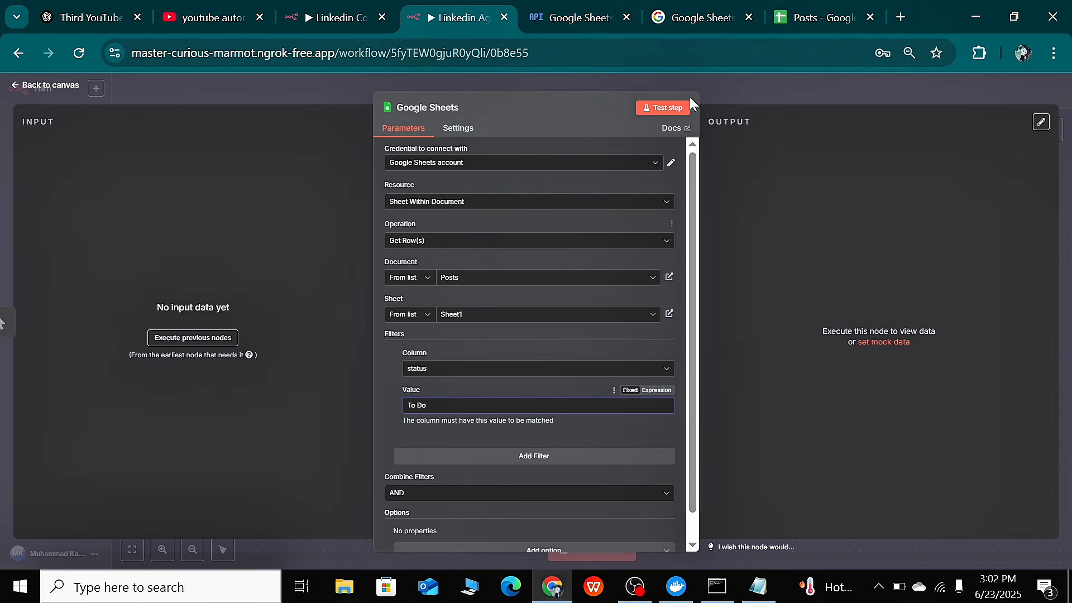
pyautogui.scroll(-1, 526, 377)
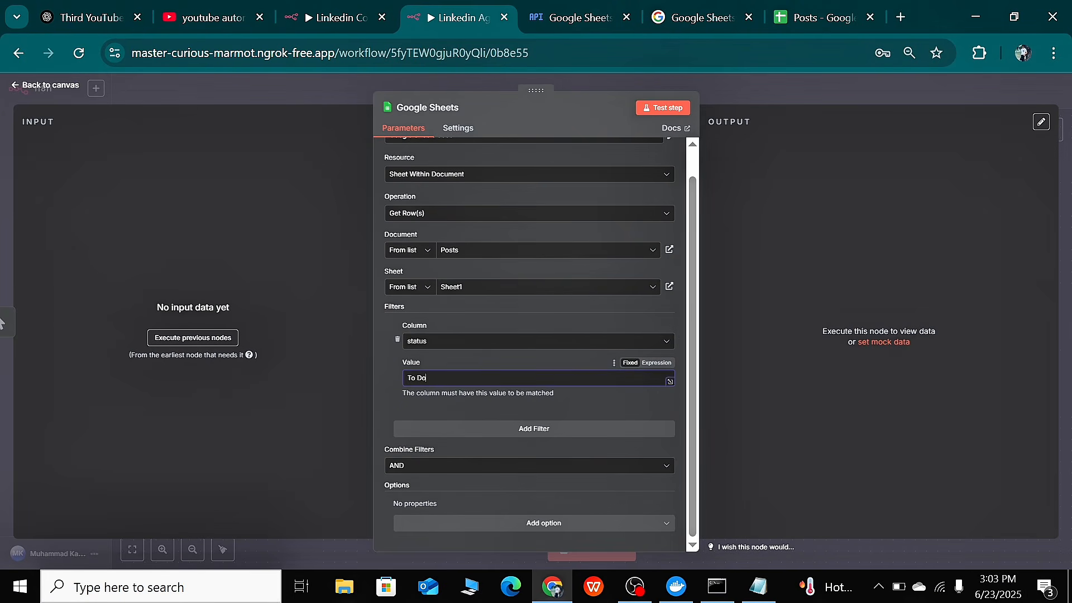
pyautogui.click(835, 15)
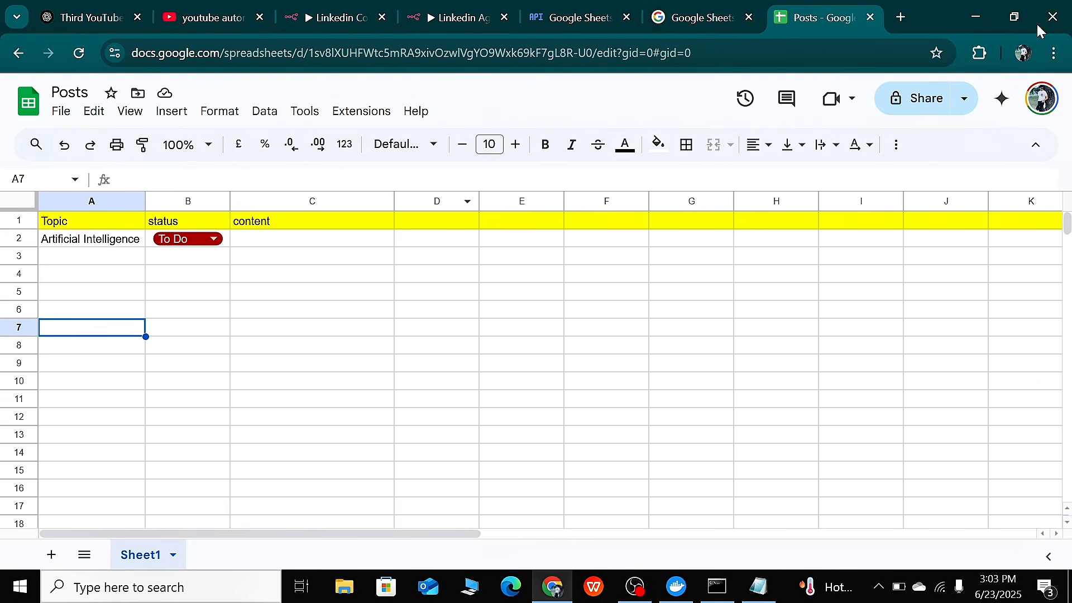
pyautogui.click(484, 18)
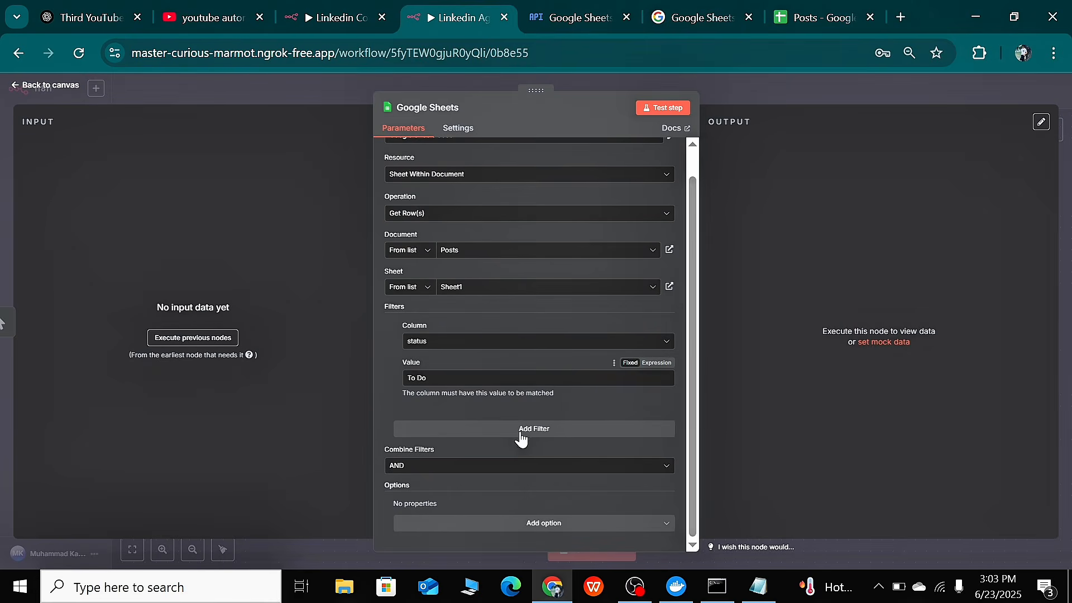
# Test the Google Sheets node and examine the topic and status in its output in schema view
pyautogui.click(666, 109)
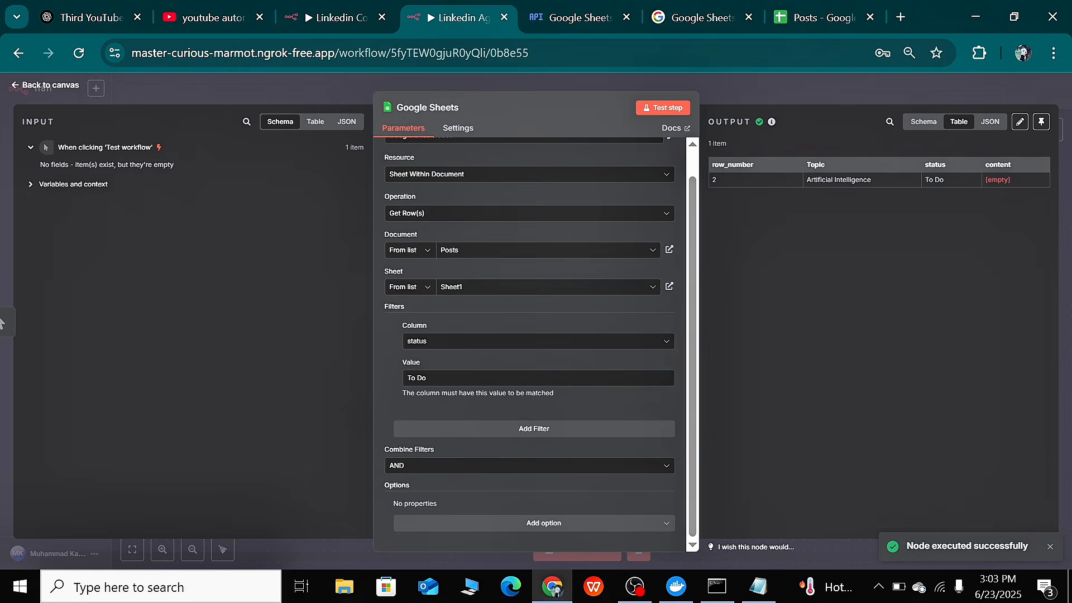
pyautogui.click(924, 123)
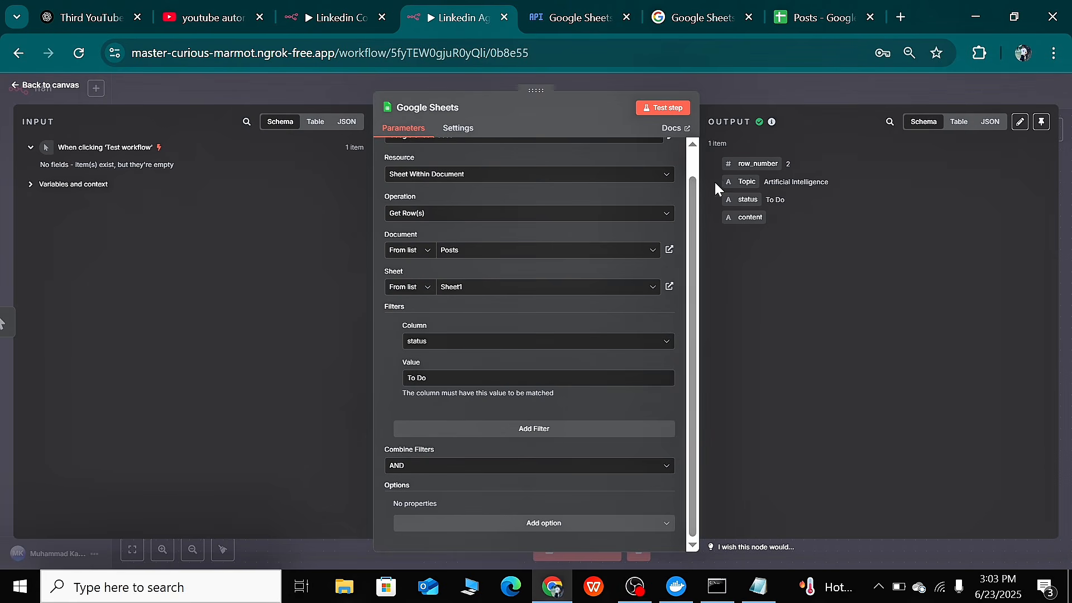
pyautogui.tripleClick(788, 186)
pyautogui.tripleClick(773, 200)
# In the Posts spreadsheet, switch the status in B2 to "Created" and back to "To Do", and return to the n8n workflow
pyautogui.click(817, 21)
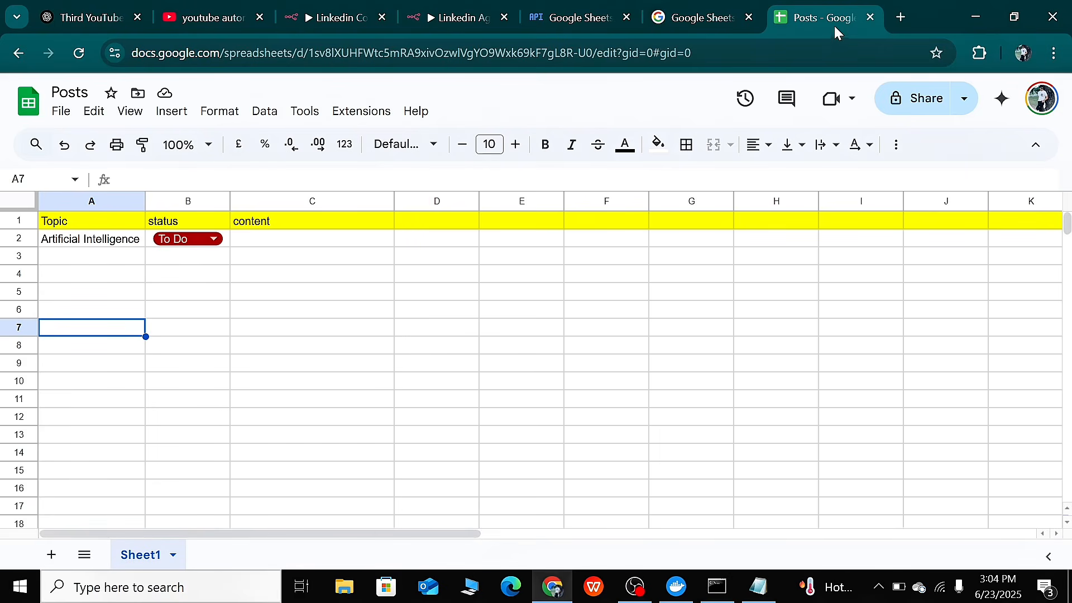
pyautogui.click(216, 241)
pyautogui.click(187, 290)
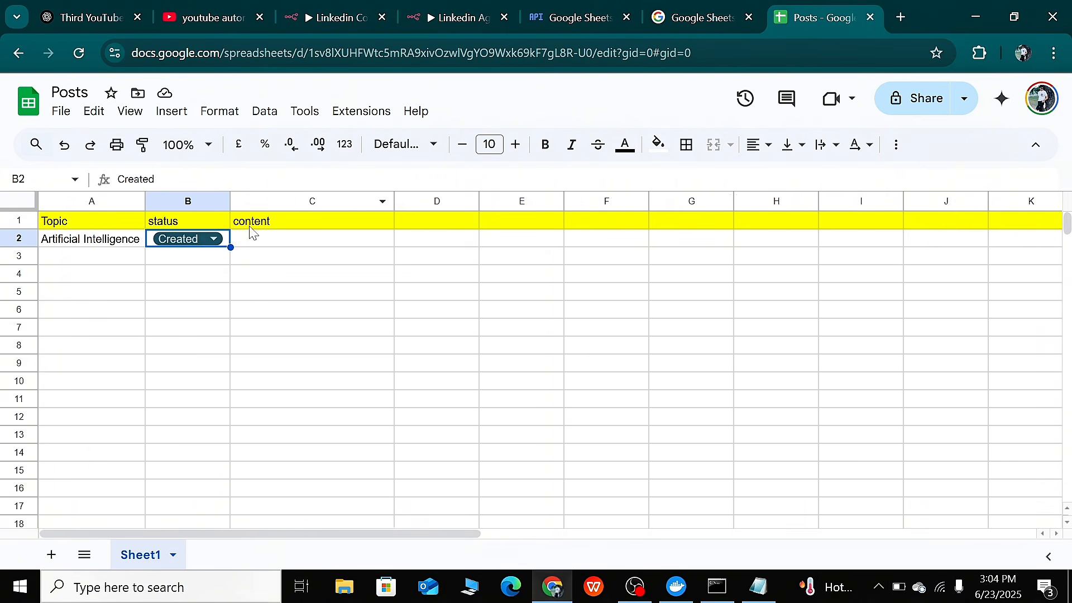
pyautogui.click(212, 239)
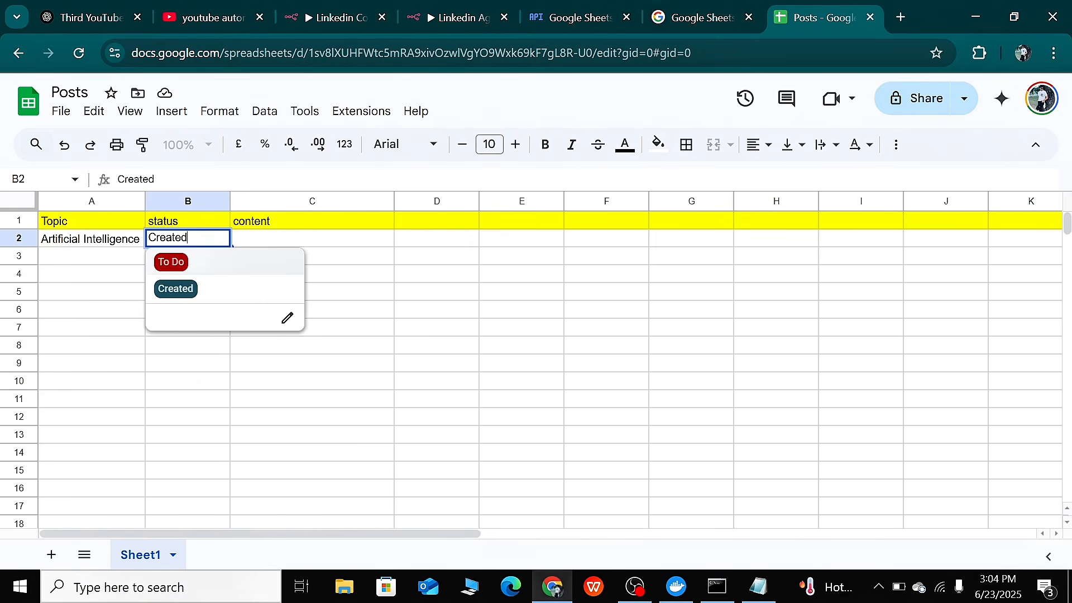
pyautogui.click(173, 265)
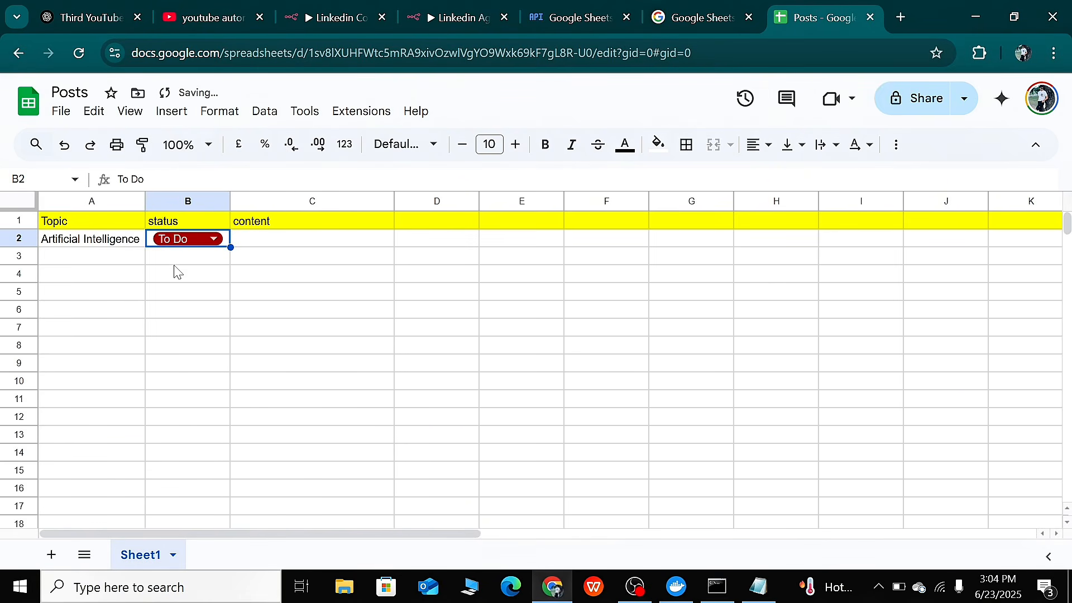
pyautogui.click(454, 17)
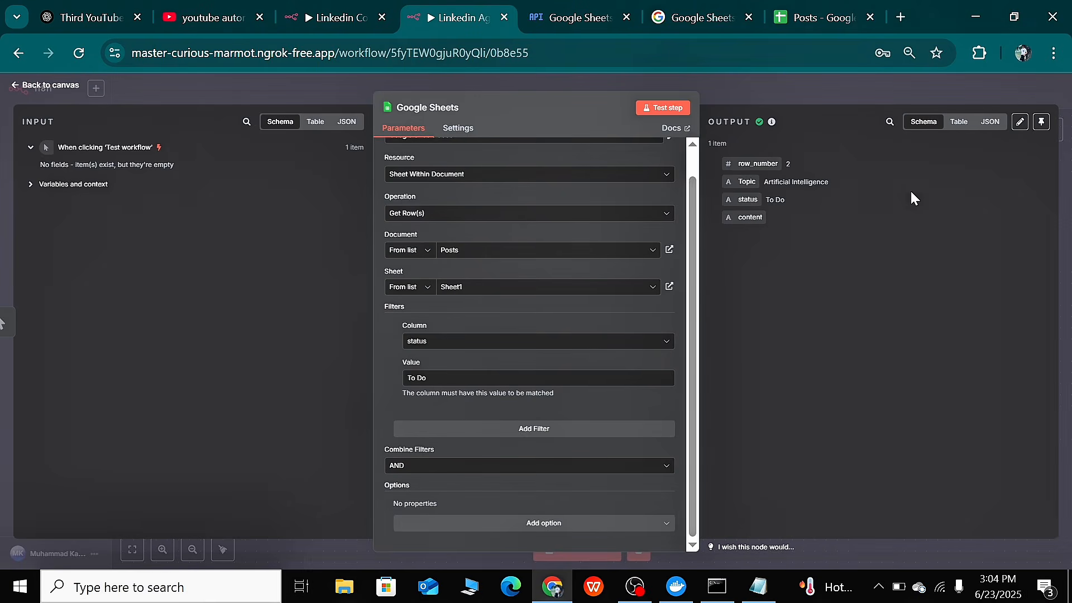
# Close the Google Sheets node, look over the topic row in the Posts spreadsheet, and return to the Linkedin Agent workflow
pyautogui.click(796, 84)
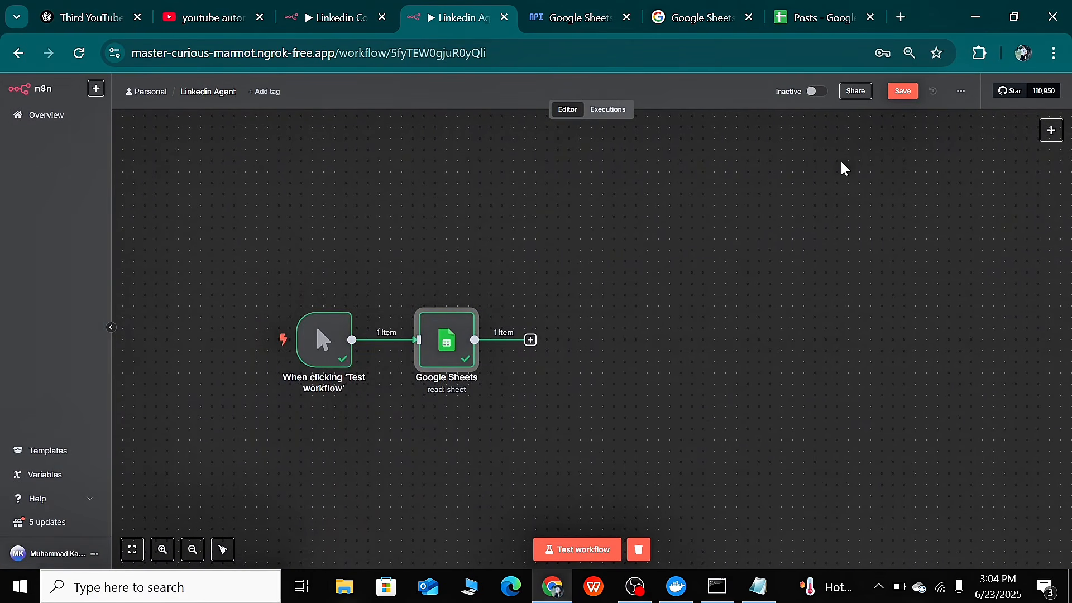
pyautogui.click(804, 22)
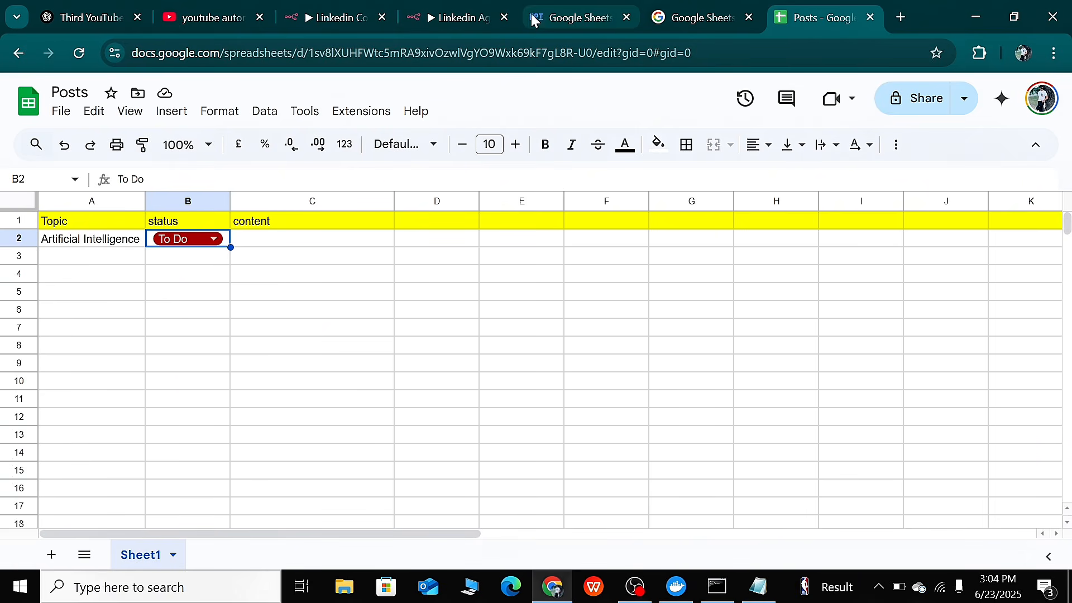
pyautogui.click(441, 13)
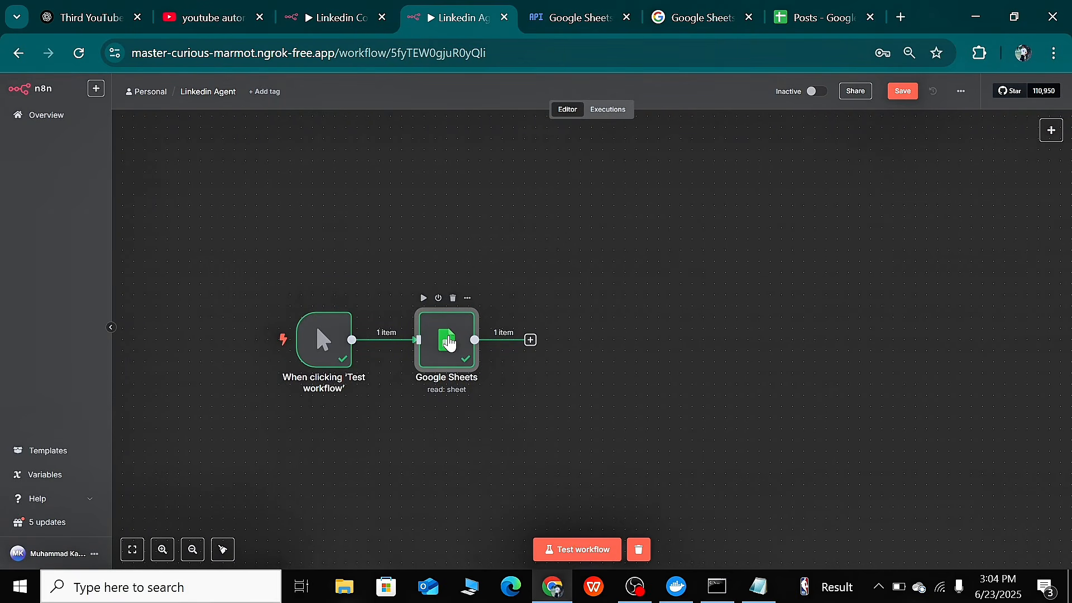
# Add the "Return only First Matching Row" option to the Google Sheets node and turn it on
pyautogui.doubleClick(445, 370)
pyautogui.scroll(-1, 382, 464)
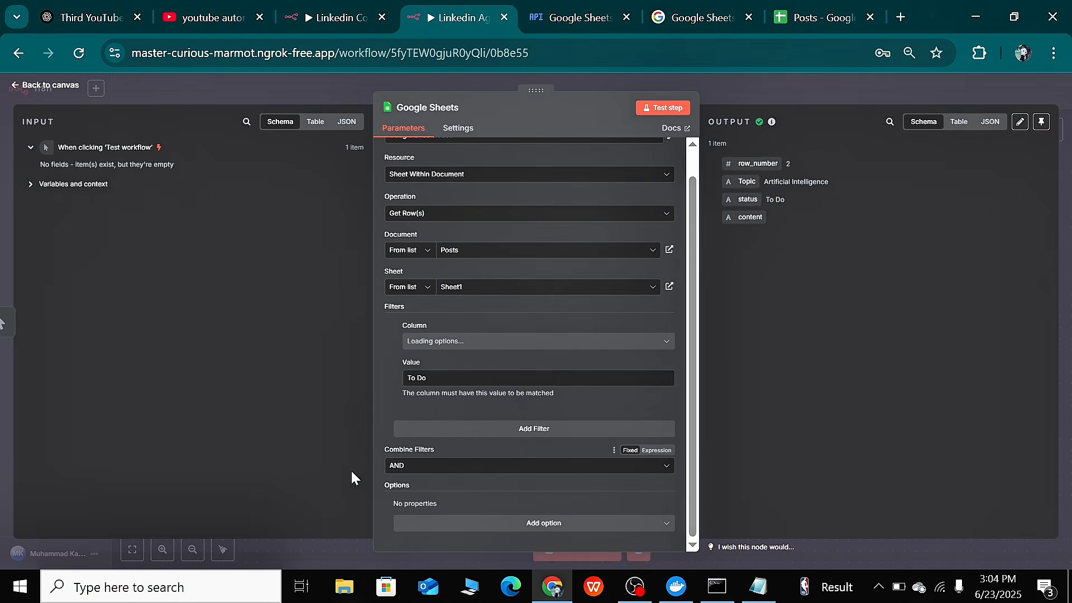
pyautogui.click(505, 527)
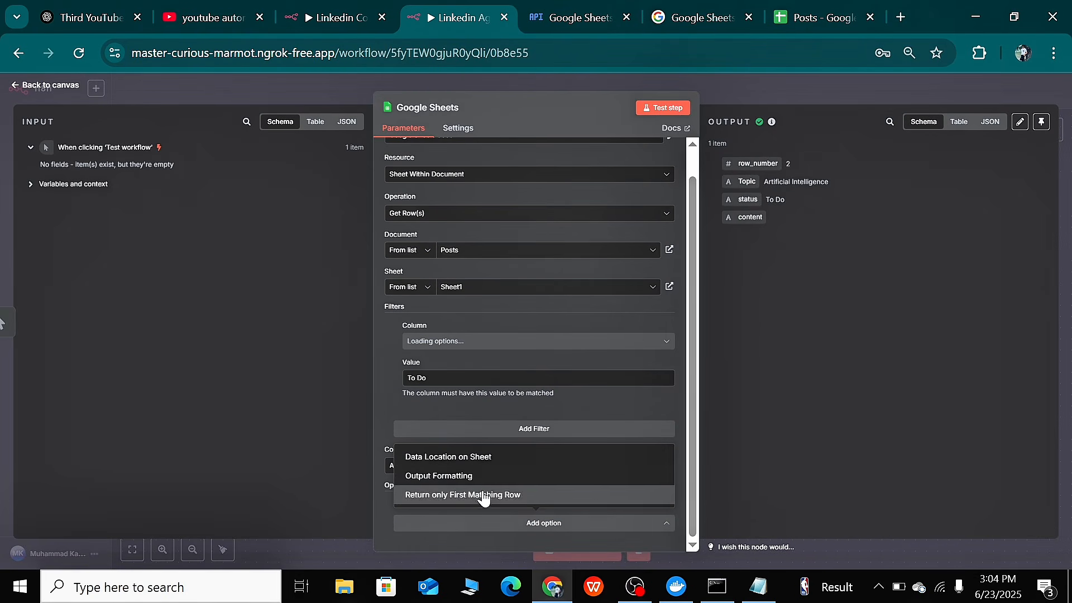
pyautogui.click(464, 494)
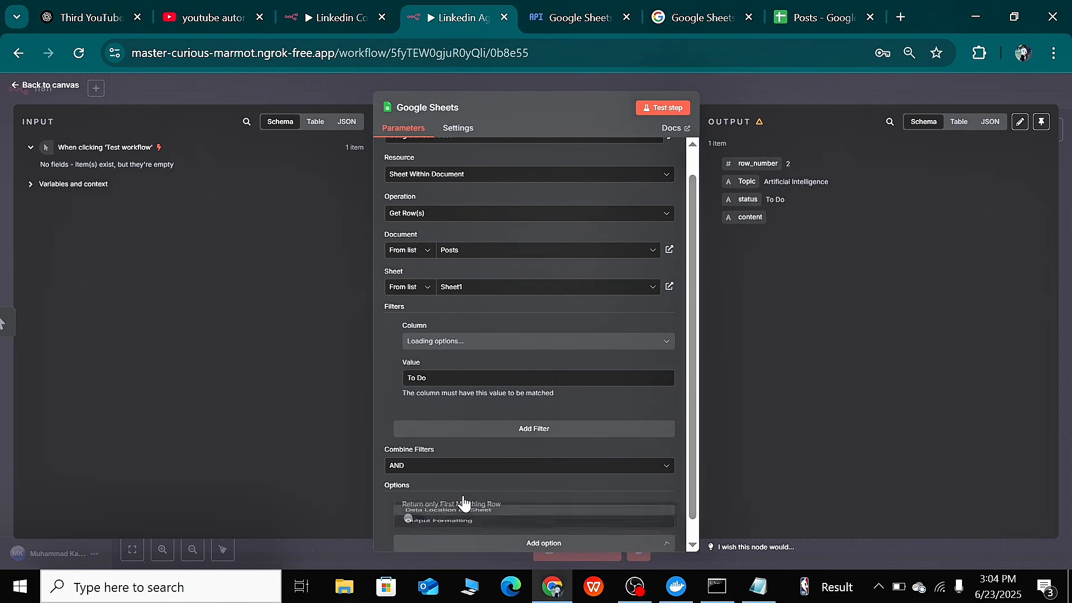
pyautogui.scroll(-1, 491, 469)
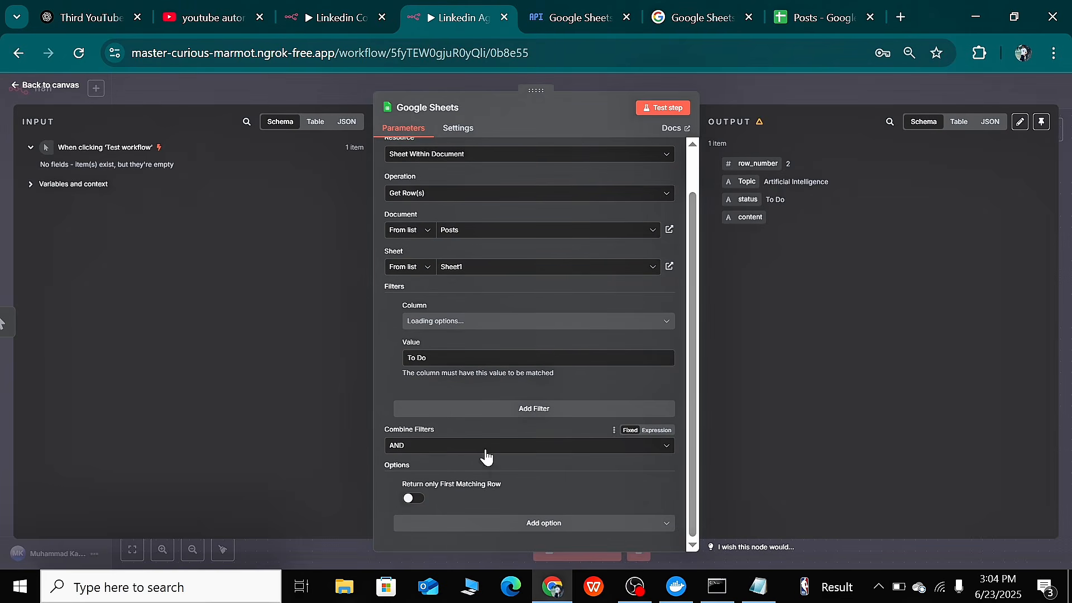
pyautogui.click(415, 499)
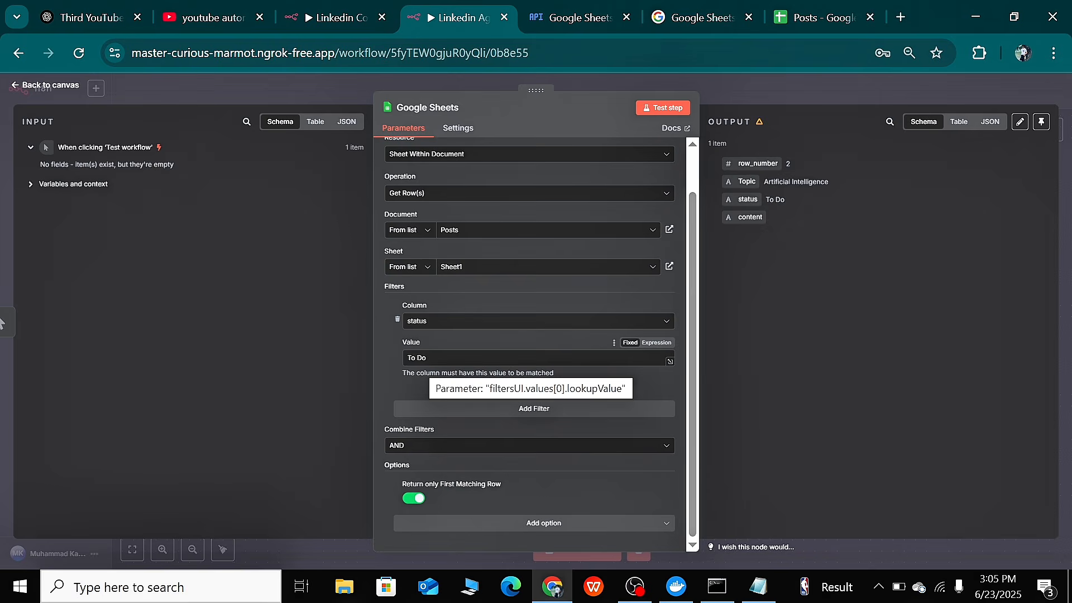
# Look over the Posts spreadsheet again, return to the Linkedin Agent workflow and save it with the updated Google Sheets node
pyautogui.click(804, 17)
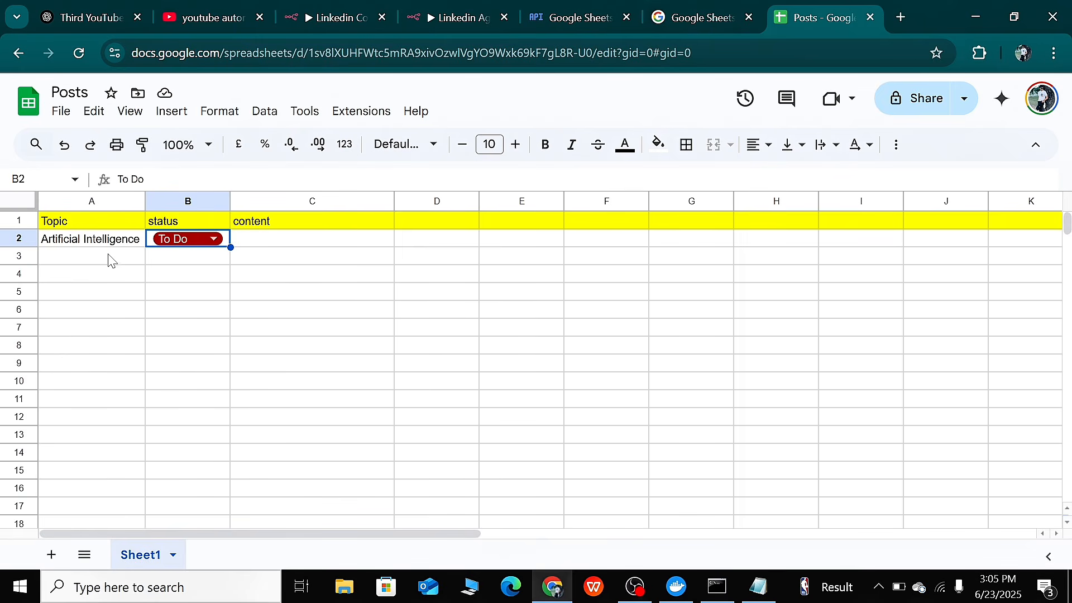
pyautogui.click(472, 19)
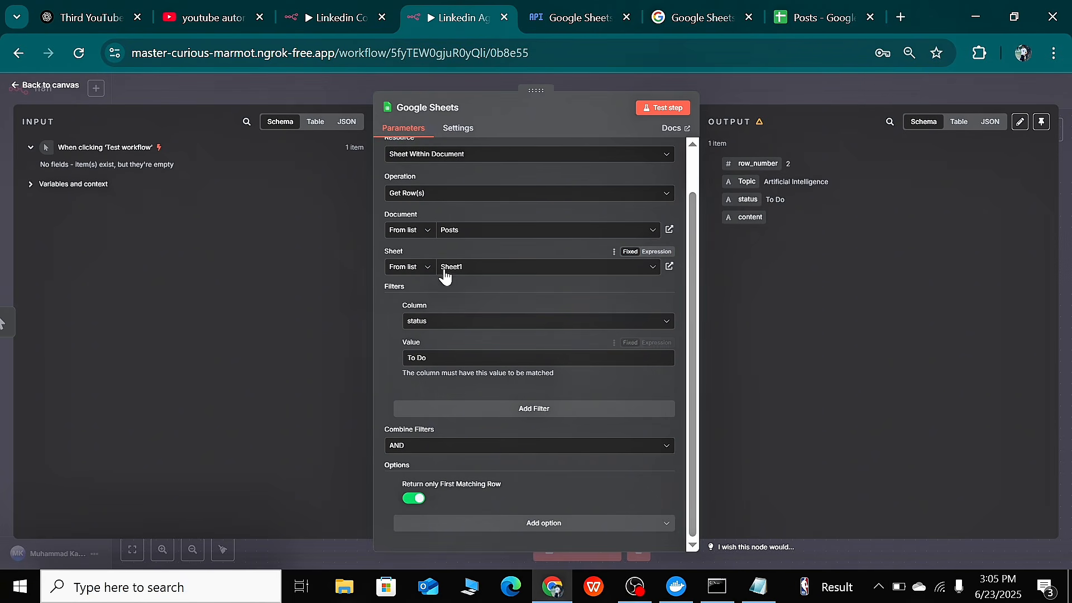
pyautogui.click(732, 85)
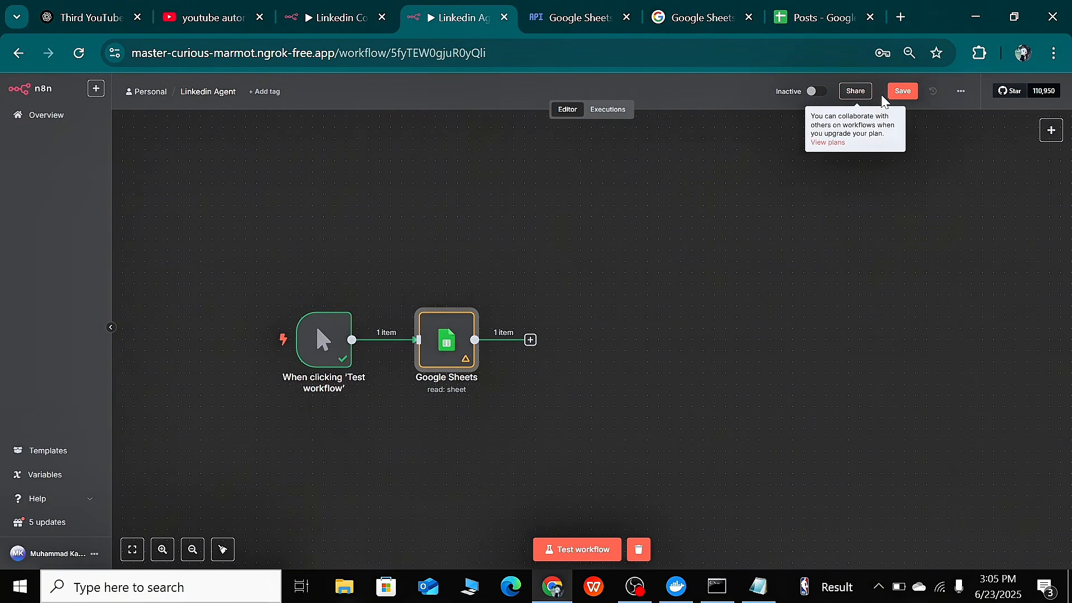
pyautogui.click(901, 92)
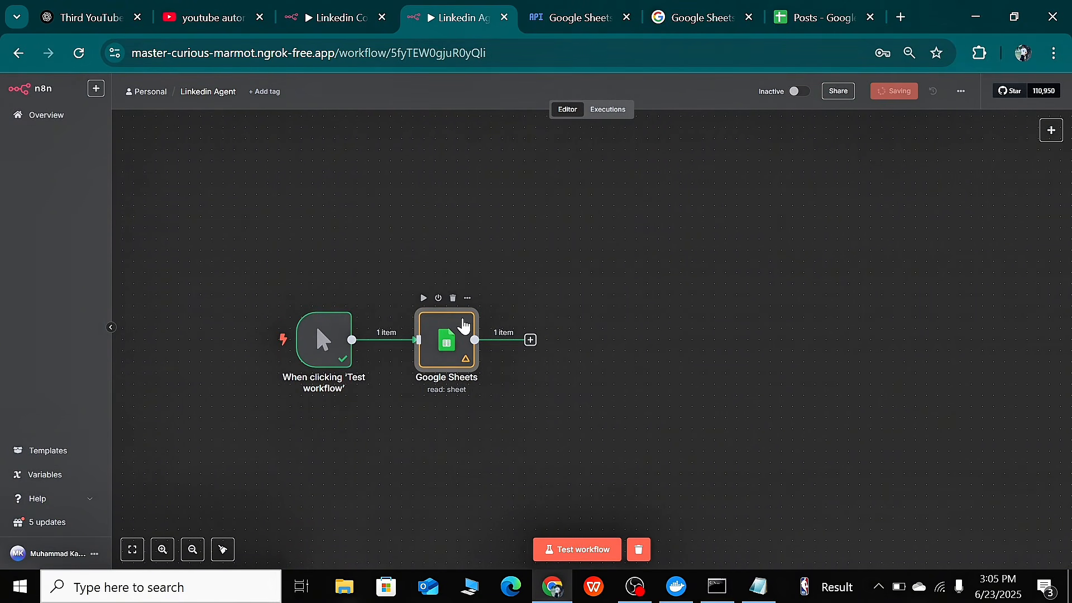
pyautogui.doubleClick(453, 343)
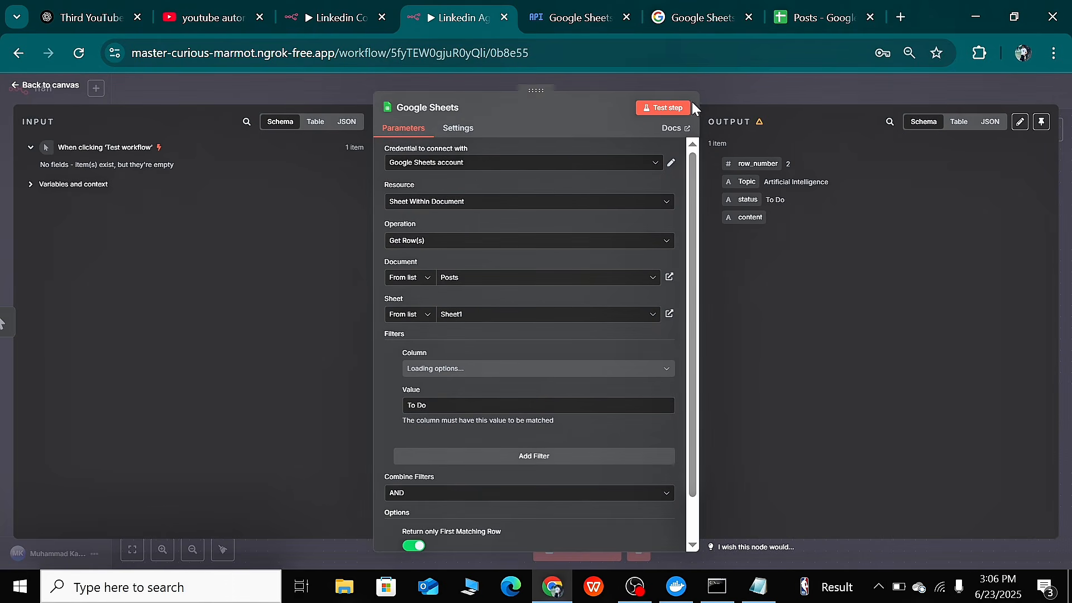
pyautogui.click(731, 94)
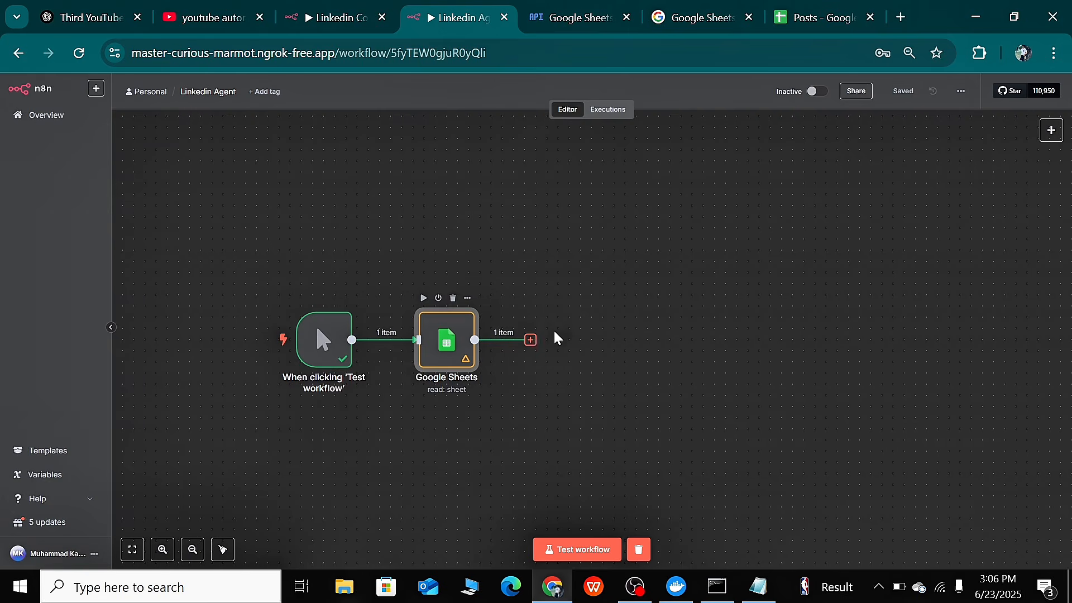
# Search Google for "tavily" in a new browser tab, open tavily.com and log in to the Tavily dashboard
pyautogui.click(900, 16)
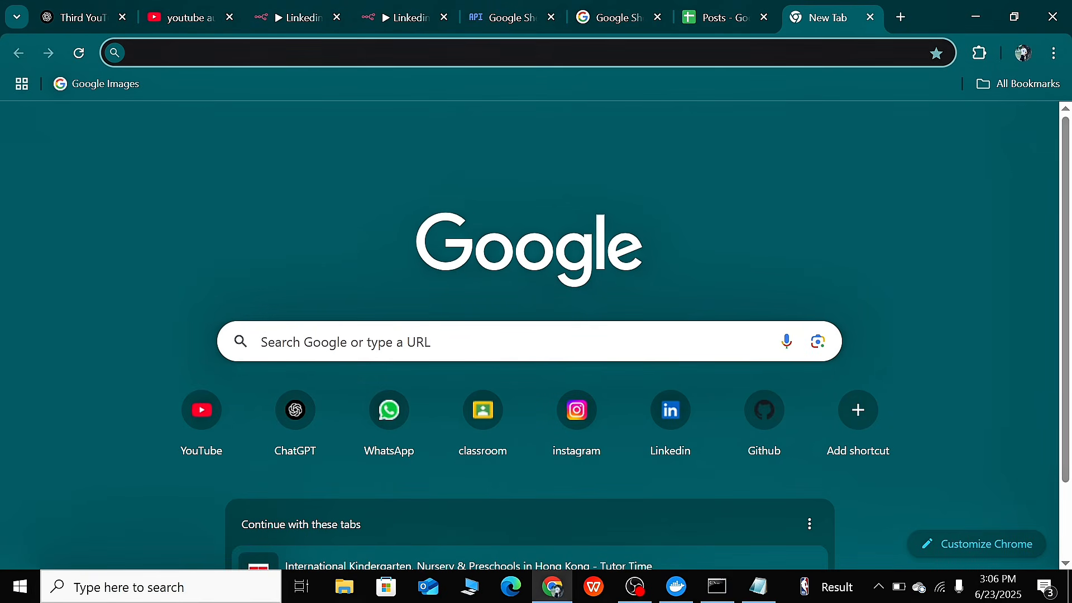
pyautogui.write('tavily')
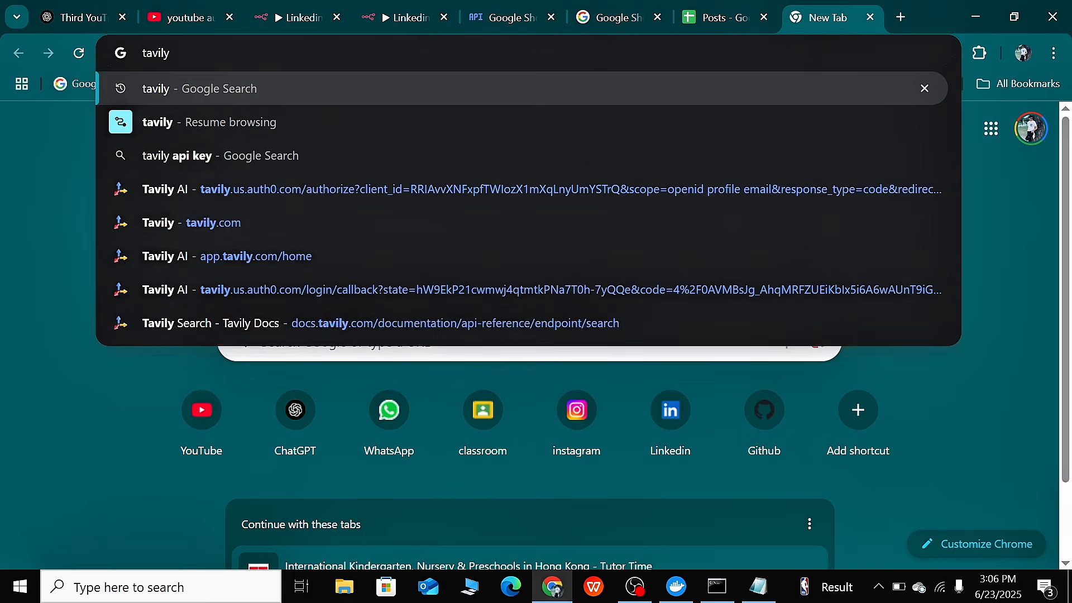
pyautogui.press('Return')
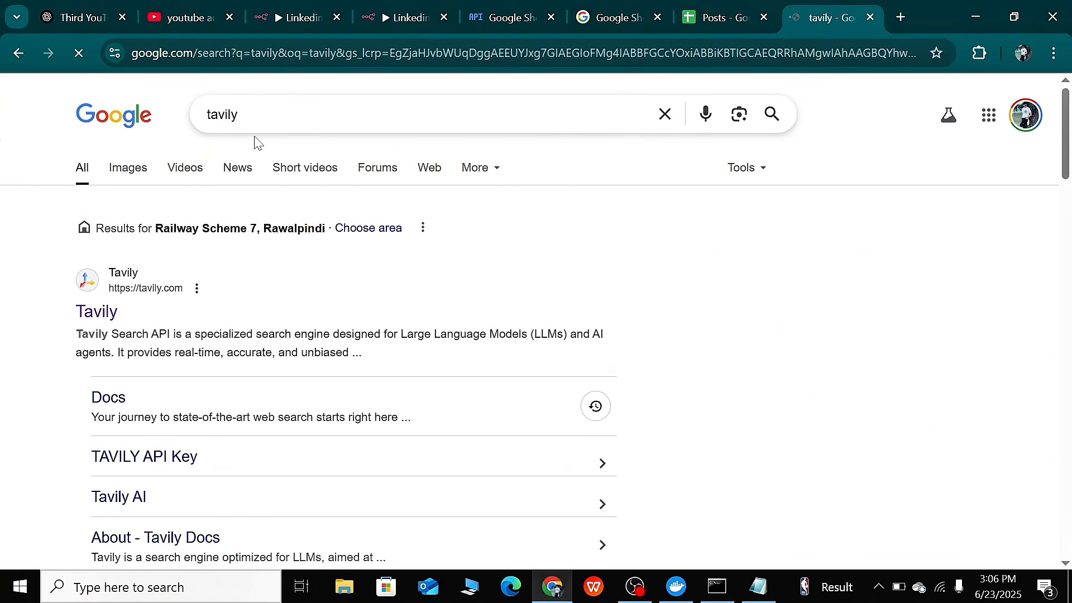
pyautogui.click(99, 320)
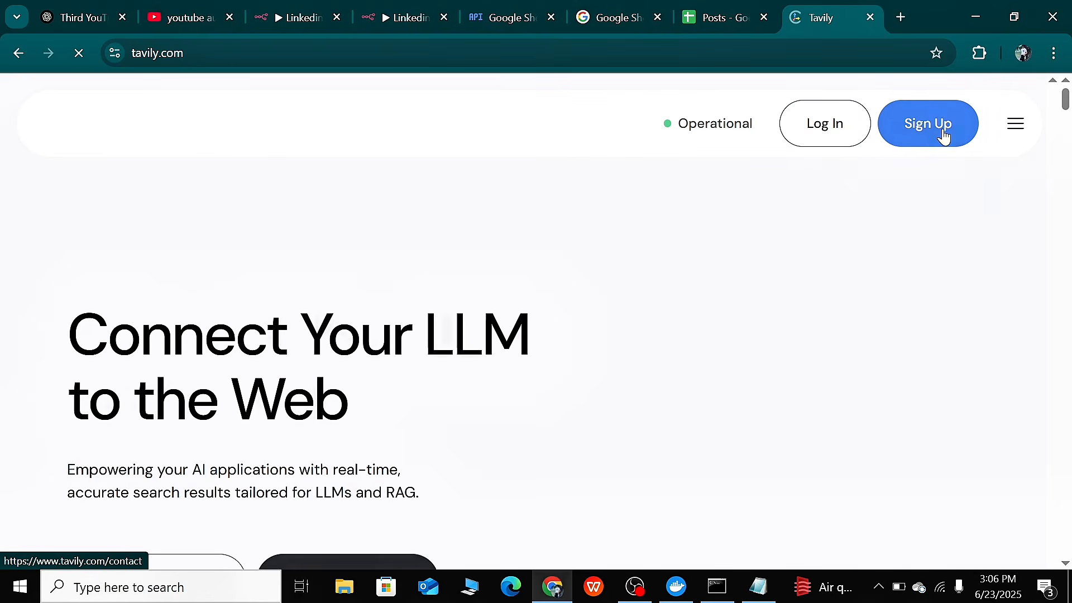
pyautogui.click(814, 125)
pyautogui.click(778, 20)
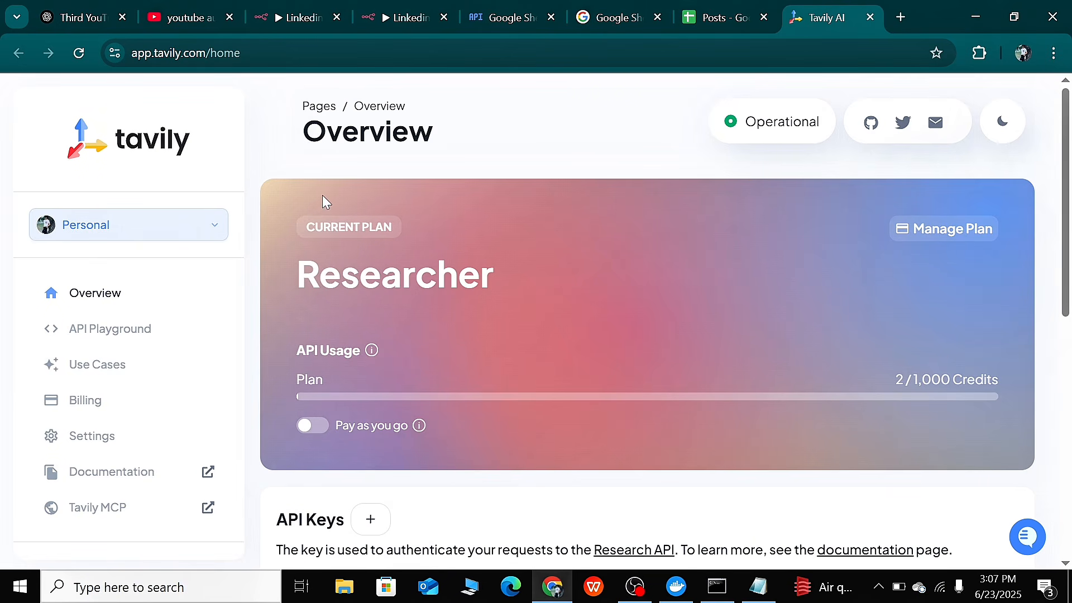
# Examine the API Keys section and the form for creating a new API key on Tavily's Overview page, and close the form
pyautogui.scroll(-3, 105, 339)
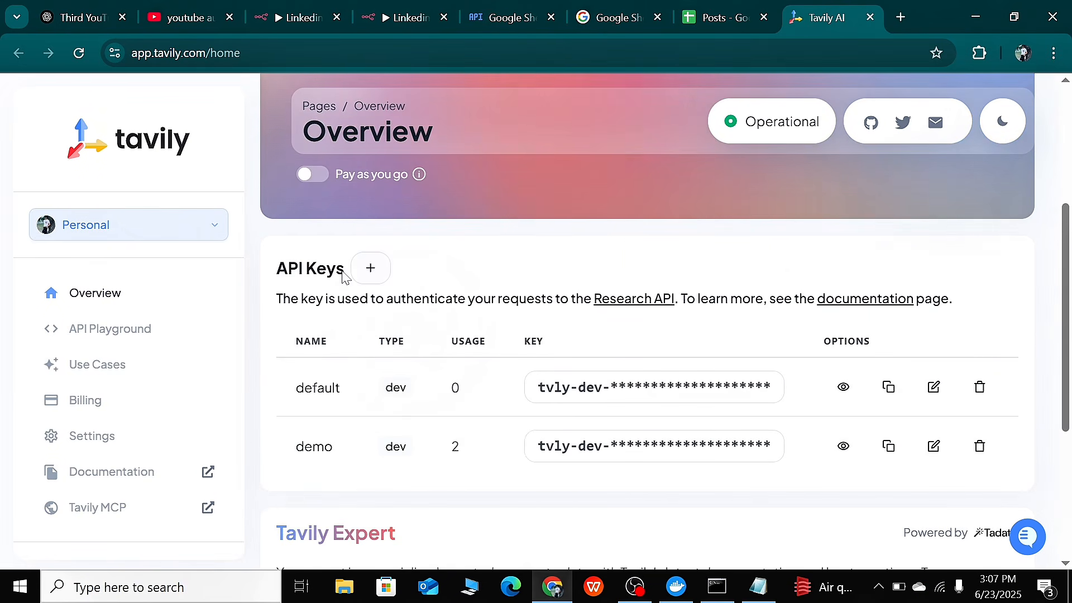
pyautogui.click(371, 270)
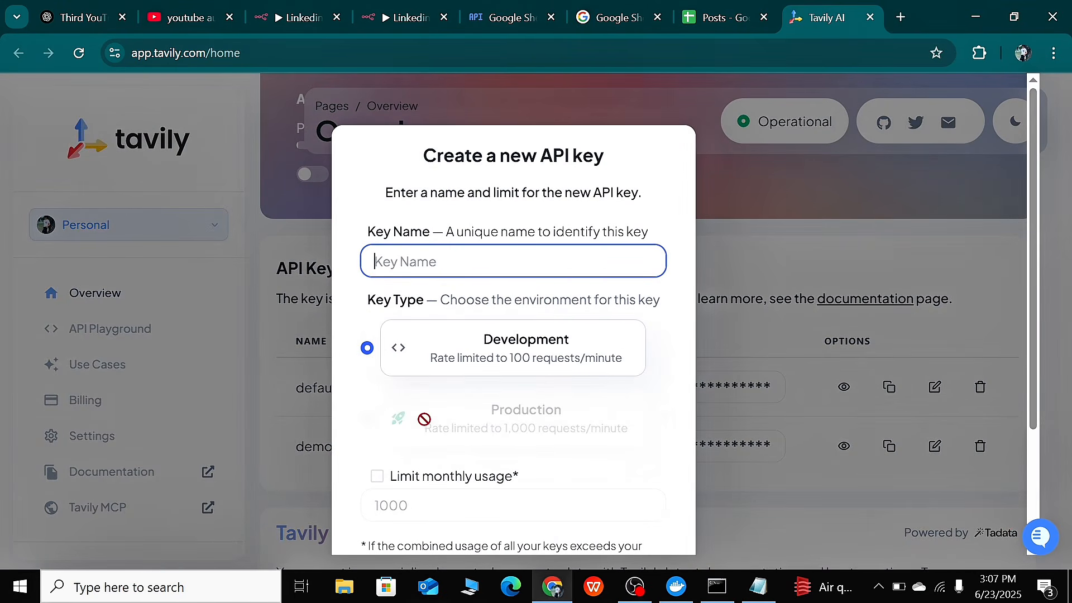
pyautogui.scroll(-3, 449, 441)
pyautogui.click(786, 193)
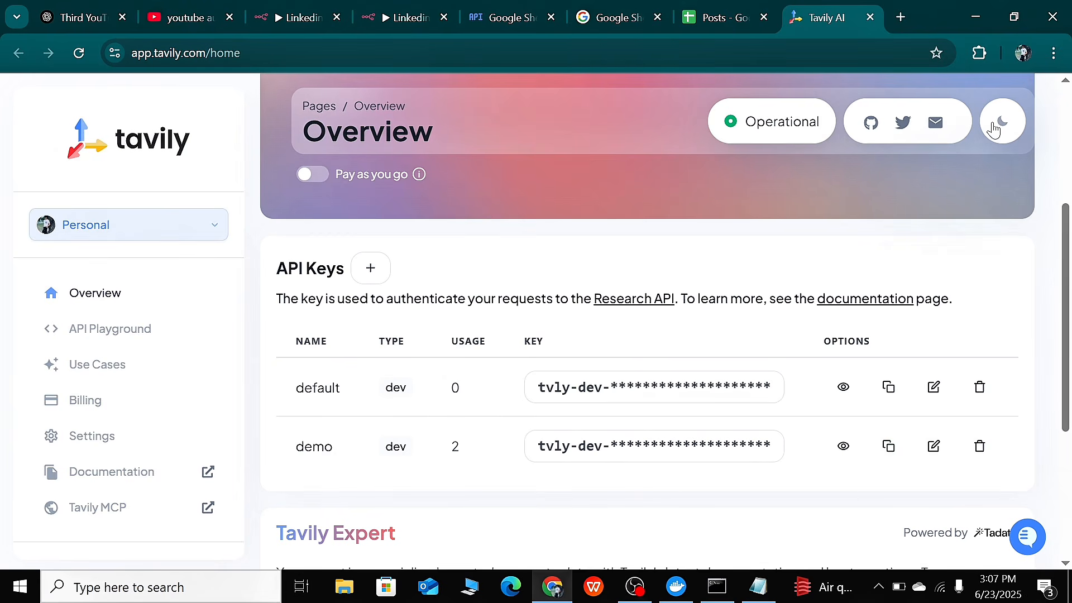
# Return to the Linkedin Agent workflow in n8n and start adding a node after the Google Sheets node
pyautogui.click(401, 18)
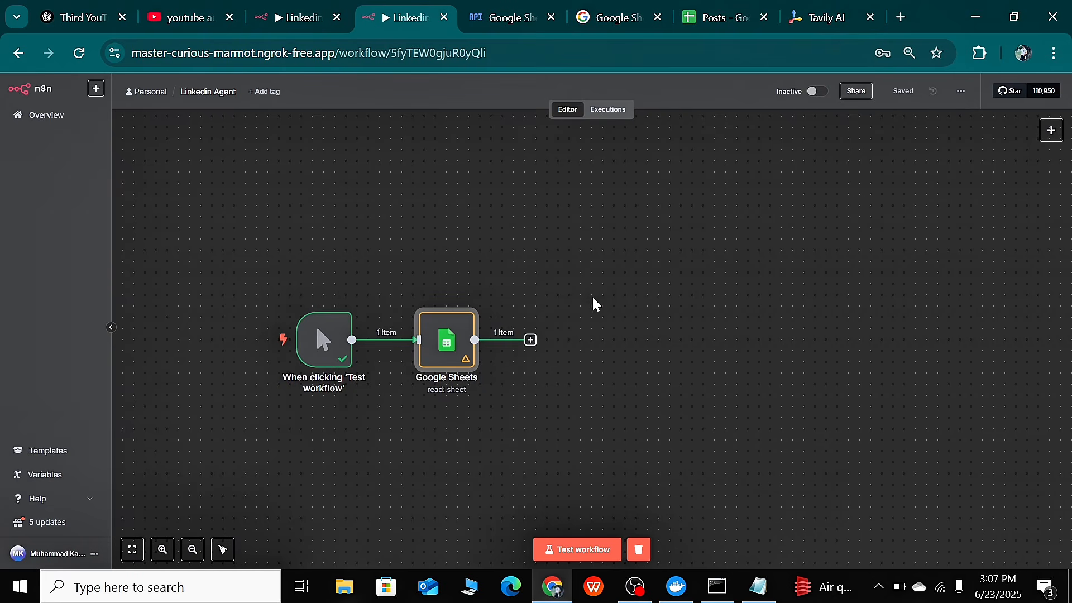
pyautogui.click(530, 340)
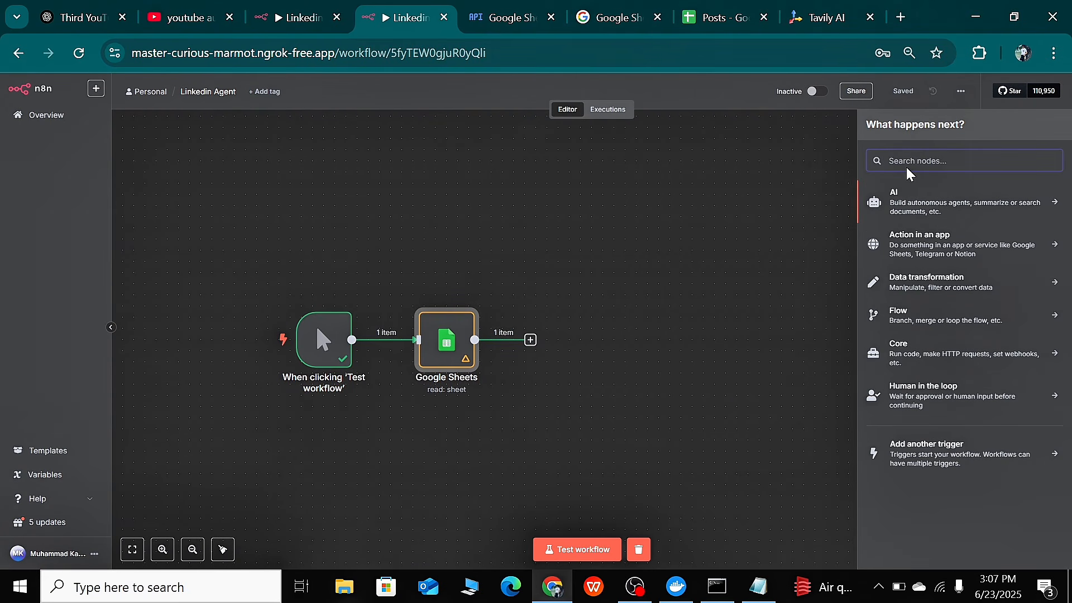
pyautogui.write('lu')
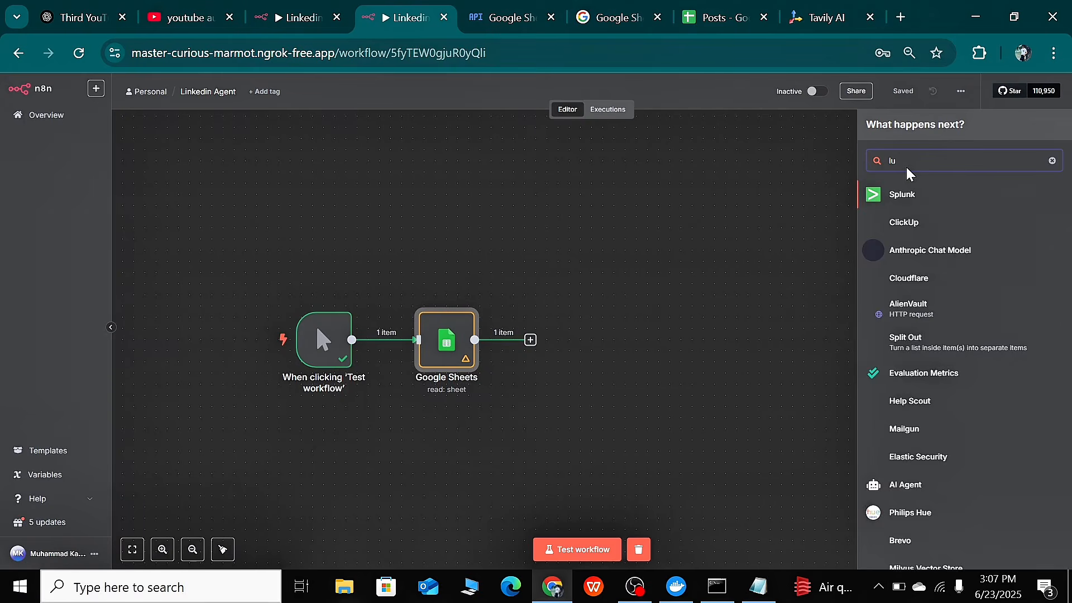
pyautogui.press('BackSpace')
pyautogui.write('inked')
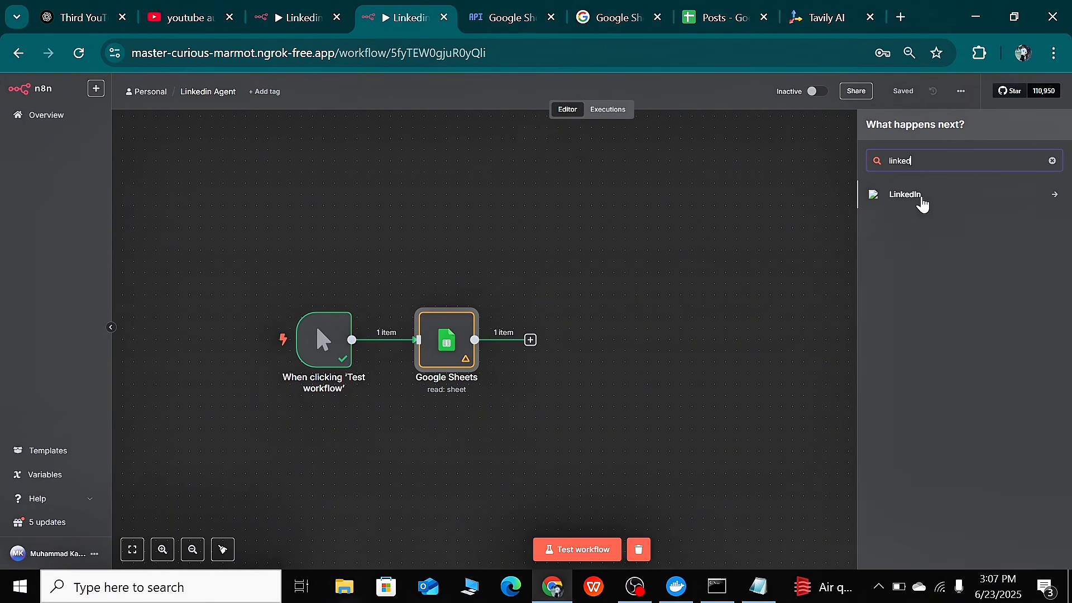
pyautogui.press('BackSpace')
pyautogui.press('BackSpace')
pyautogui.press('BackSpace')
pyautogui.press('BackSpace')
pyautogui.press('BackSpace')
pyautogui.press('BackSpace')
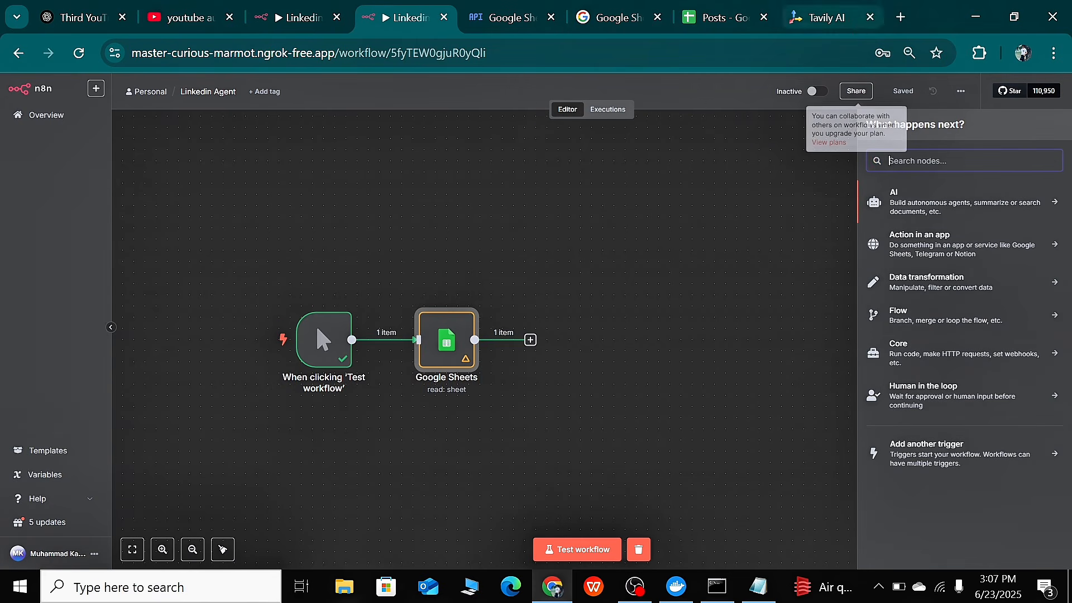
# Find the HTTP Request node, add it after the Google Sheets node, and return to the canvas
pyautogui.write('h')
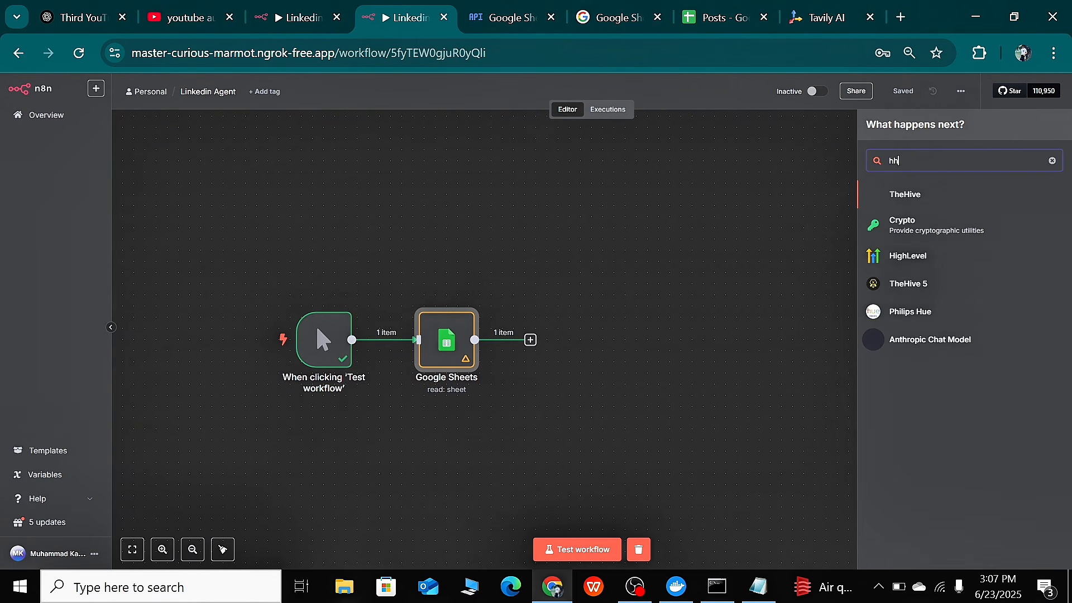
pyautogui.write('tt')
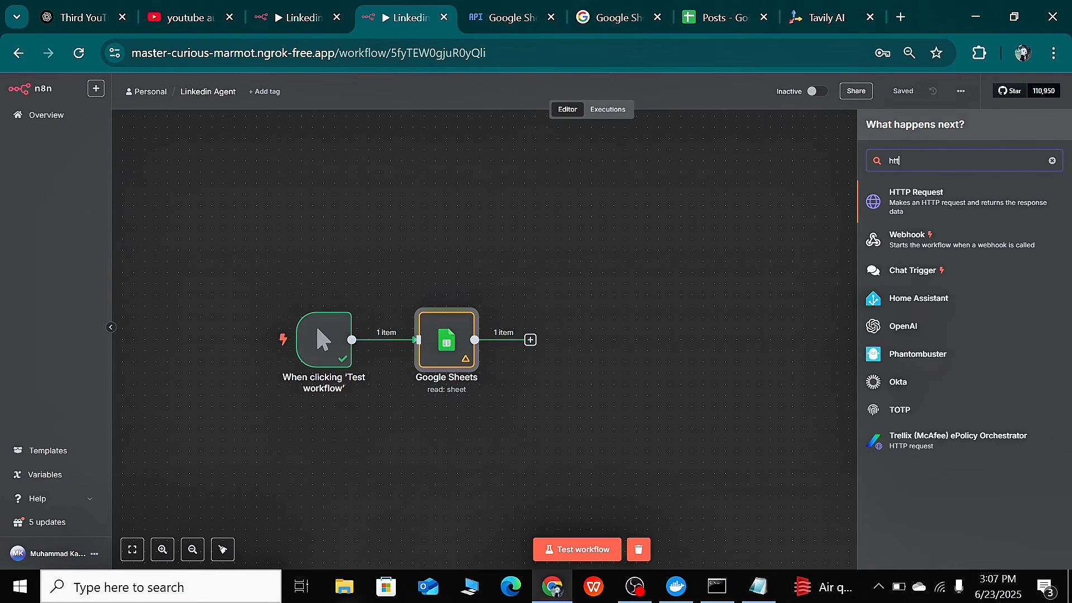
pyautogui.click(915, 215)
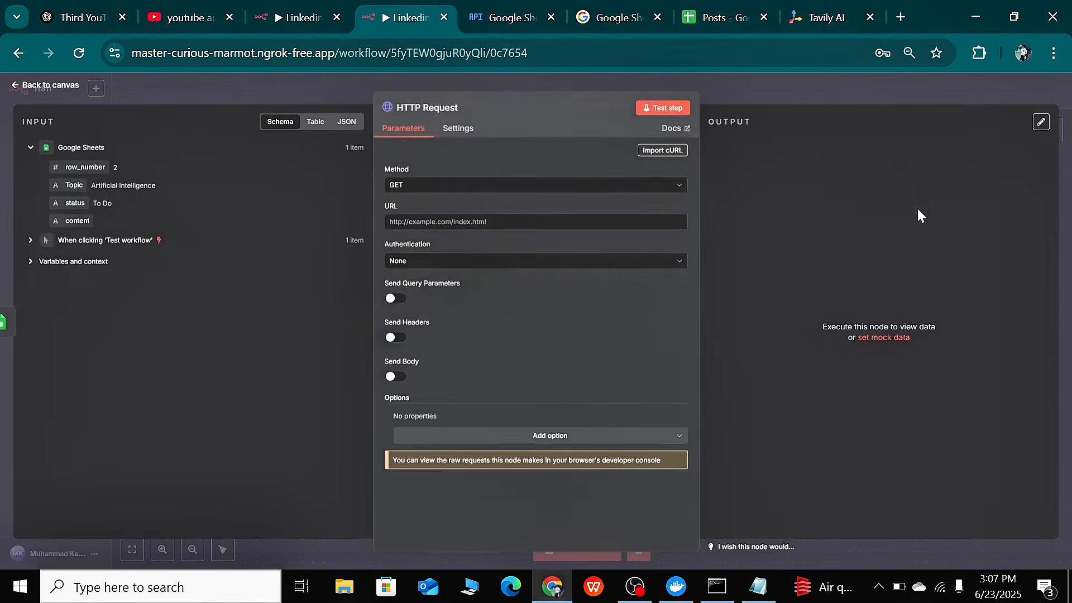
pyautogui.click(789, 94)
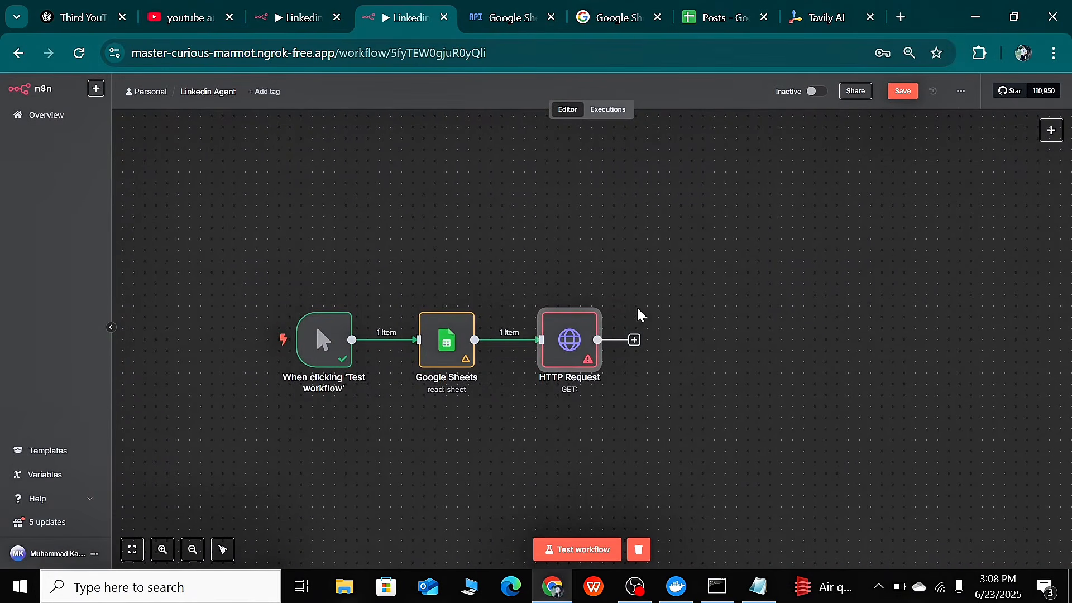
# Examine the HTTP Request node's method options and URL field, and close the node
pyautogui.doubleClick(567, 339)
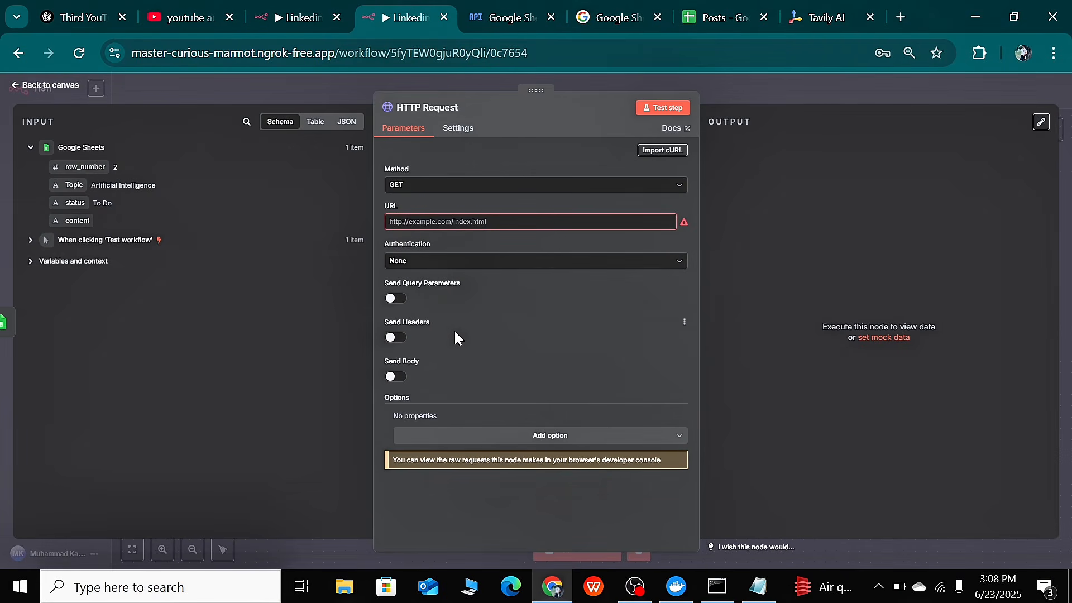
pyautogui.click(438, 185)
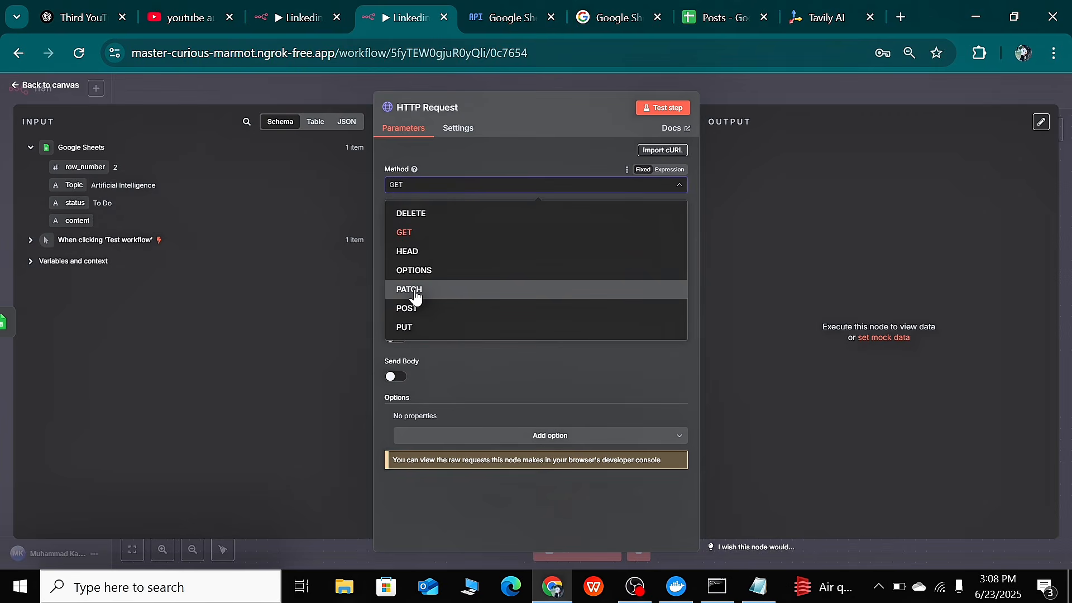
pyautogui.click(242, 308)
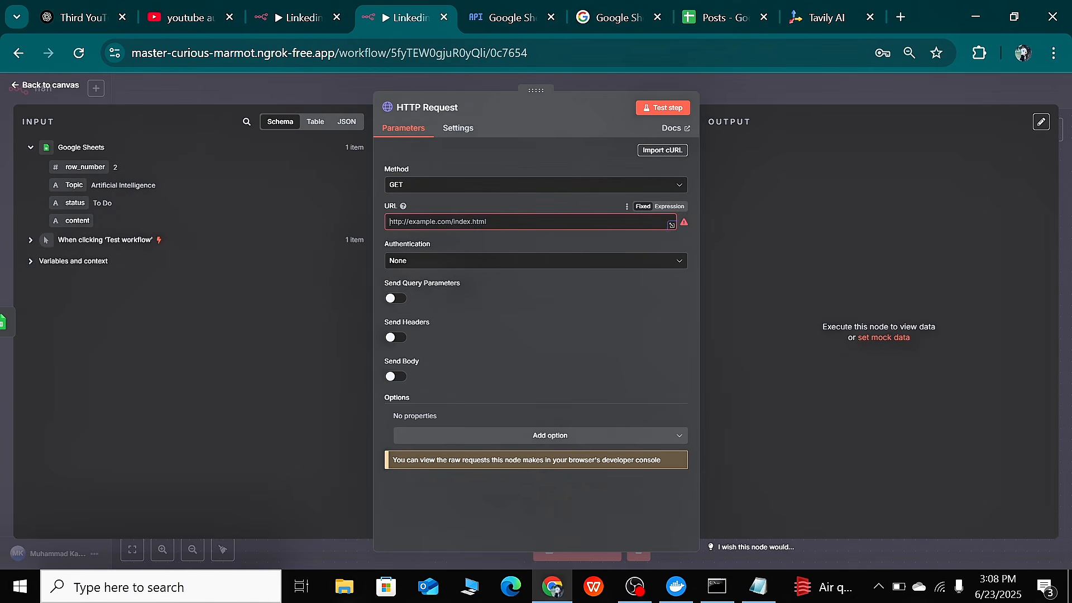
pyautogui.click(389, 222)
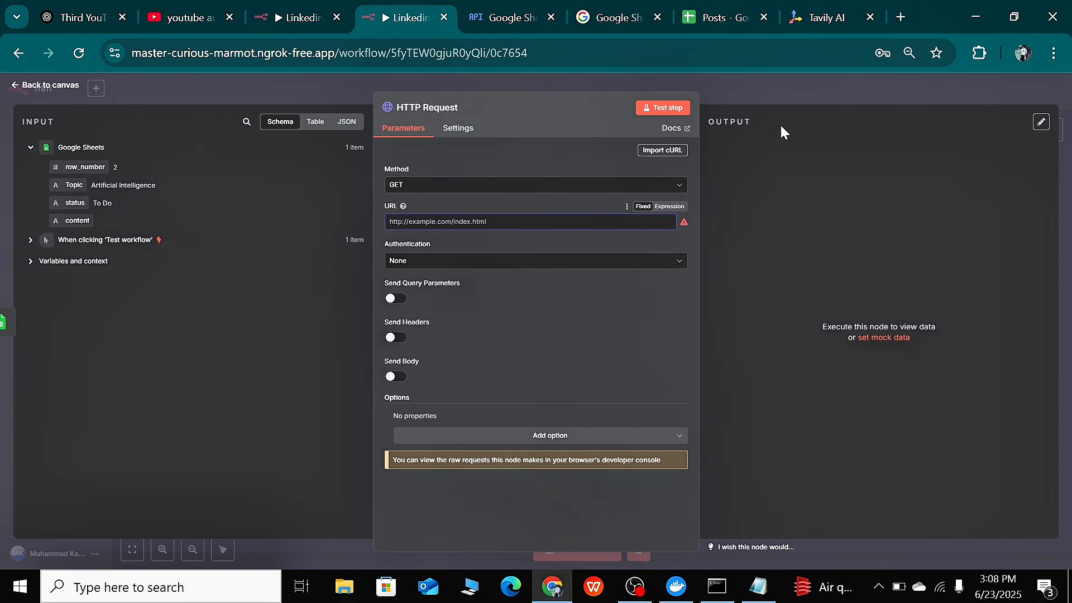
pyautogui.click(753, 94)
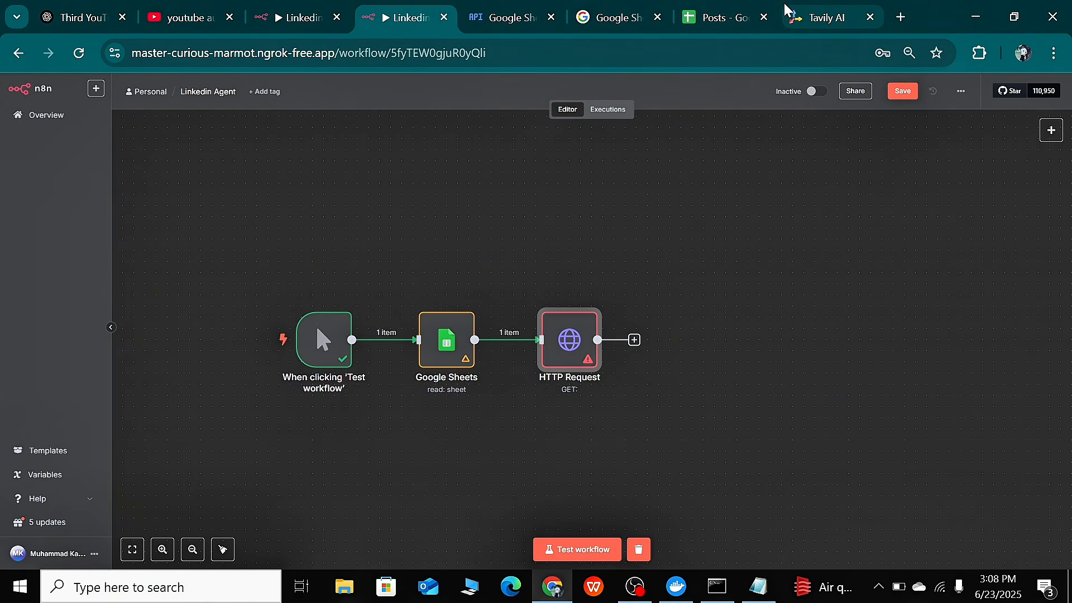
# Switch to the Tavily dashboard, open its documentation and go to the API Reference
pyautogui.click(807, 19)
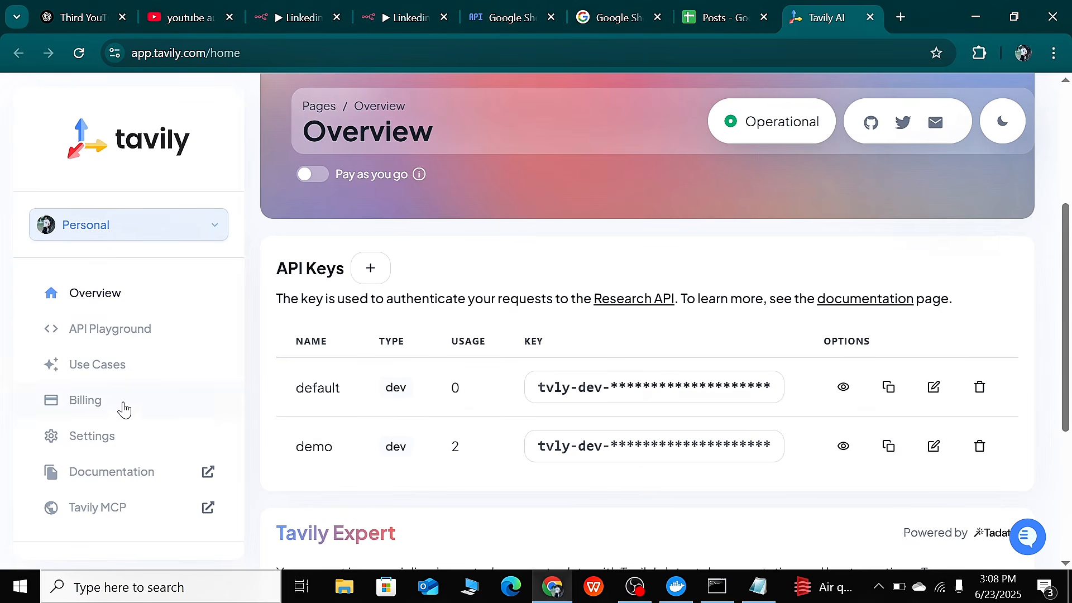
pyautogui.scroll(-1, 119, 410)
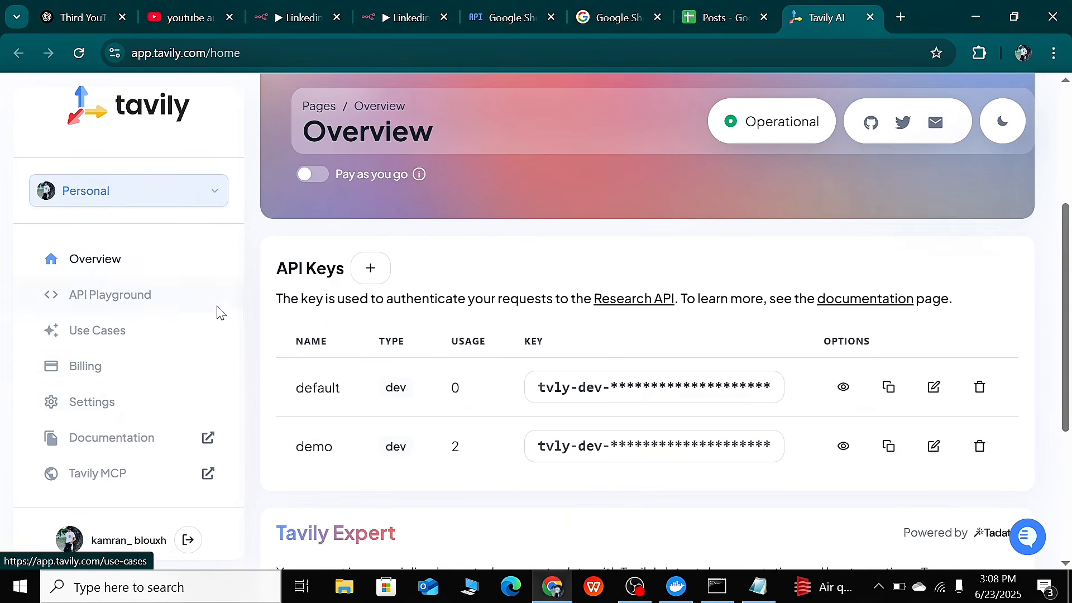
pyautogui.click(112, 441)
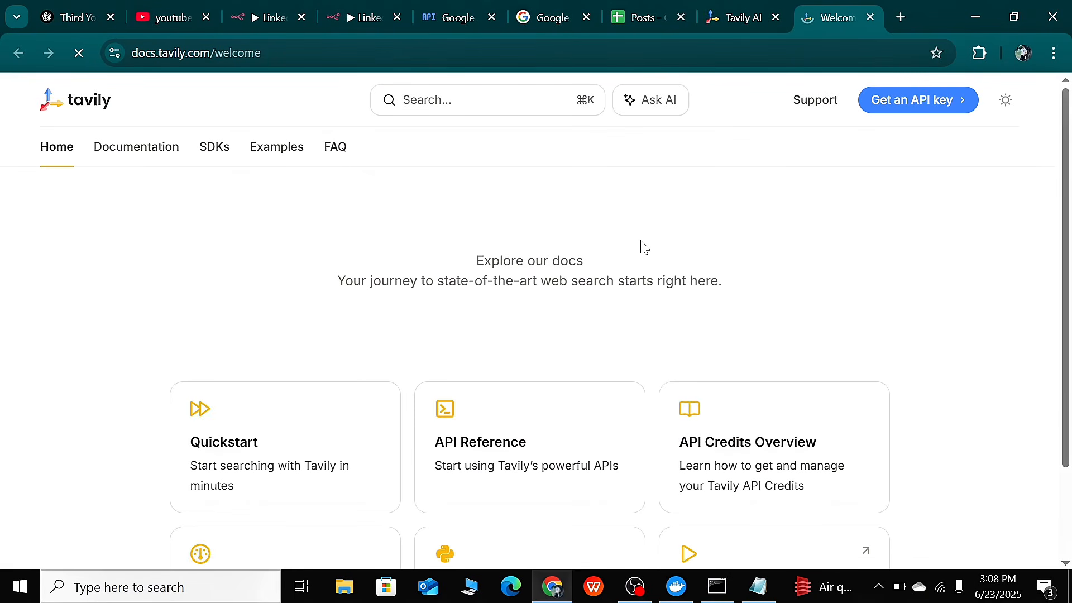
pyautogui.scroll(-1, 639, 240)
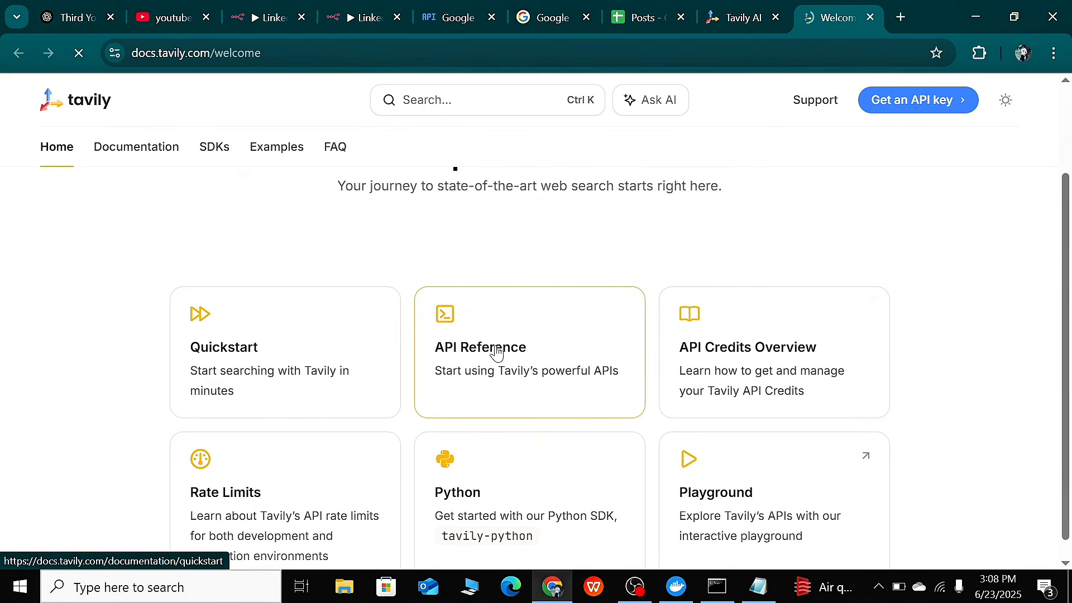
pyautogui.click(514, 358)
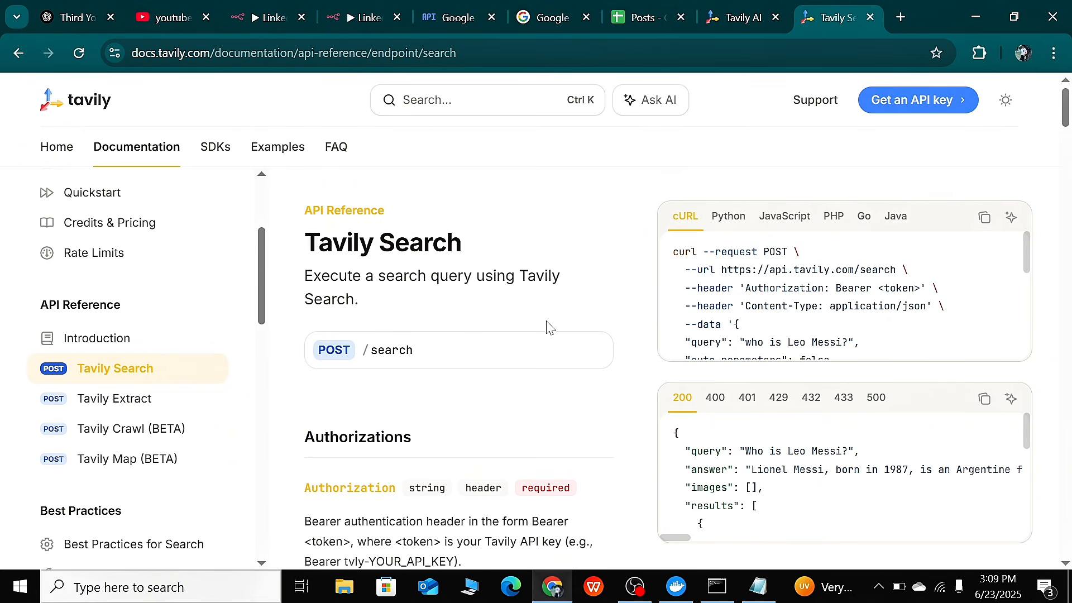
# Examine the Tavily Search reference's authorization, body parameters and response, and its request examples in Python, JavaScript, PHP, Go and Java
pyautogui.scroll(-3, 530, 251)
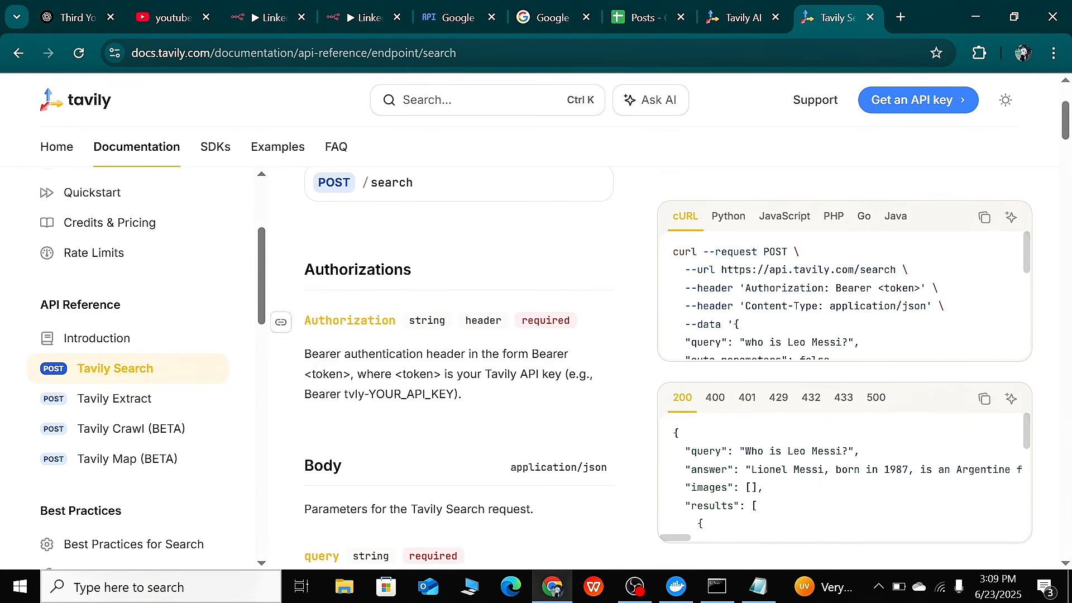
pyautogui.scroll(-4, 395, 251)
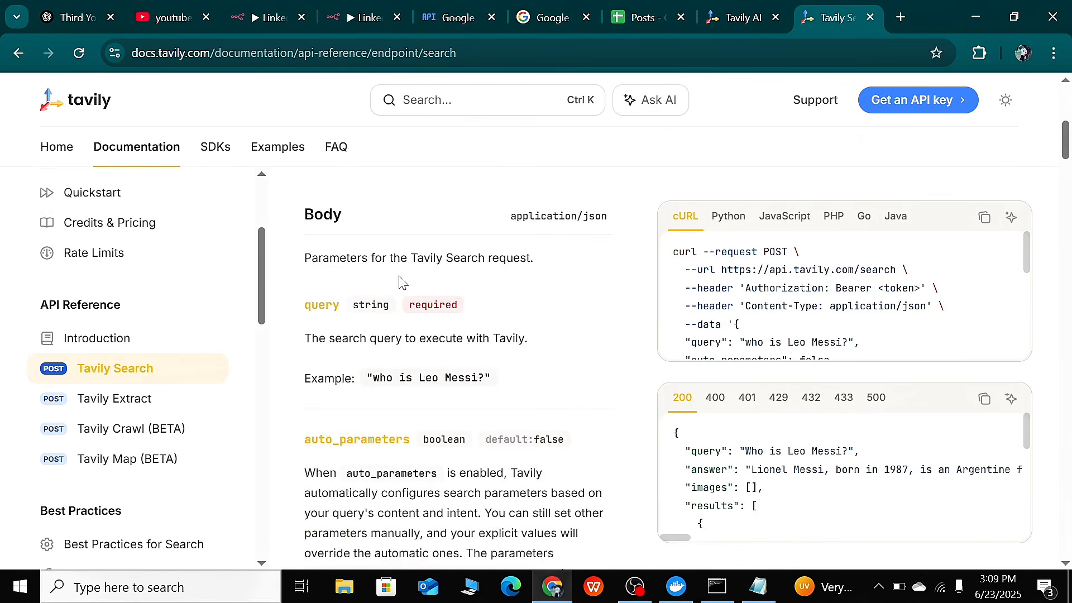
pyautogui.scroll(-20, 399, 279)
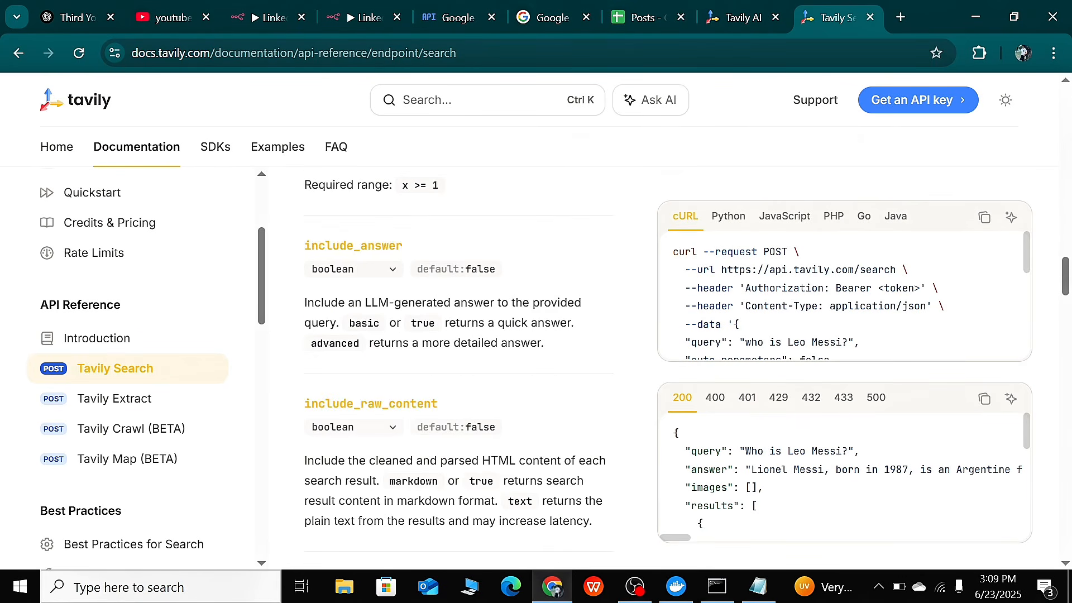
pyautogui.scroll(-20, 388, 248)
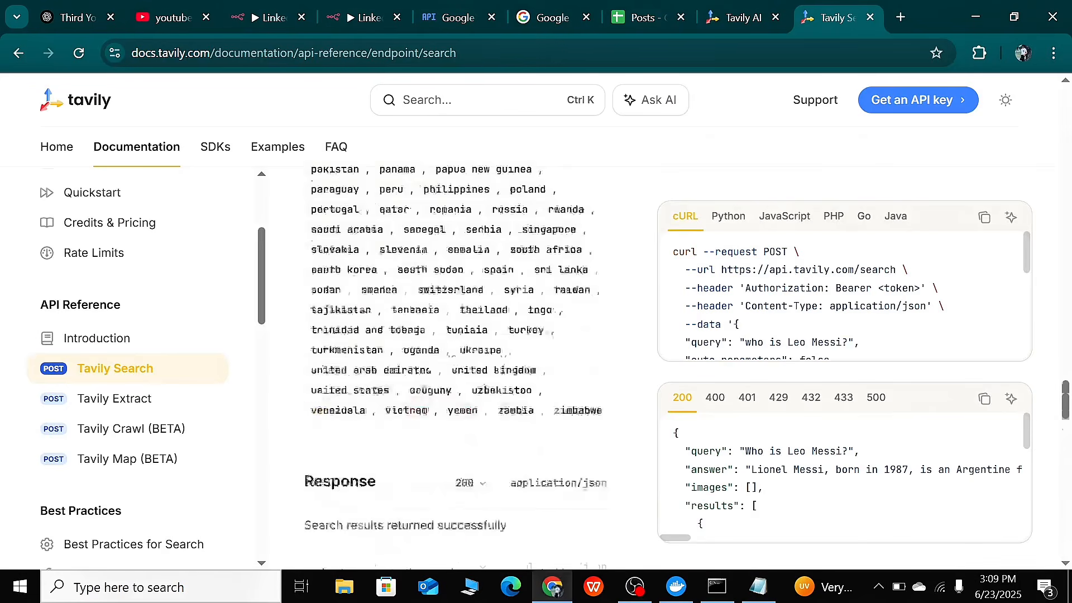
pyautogui.scroll(-10, 402, 307)
pyautogui.scroll(12, 406, 311)
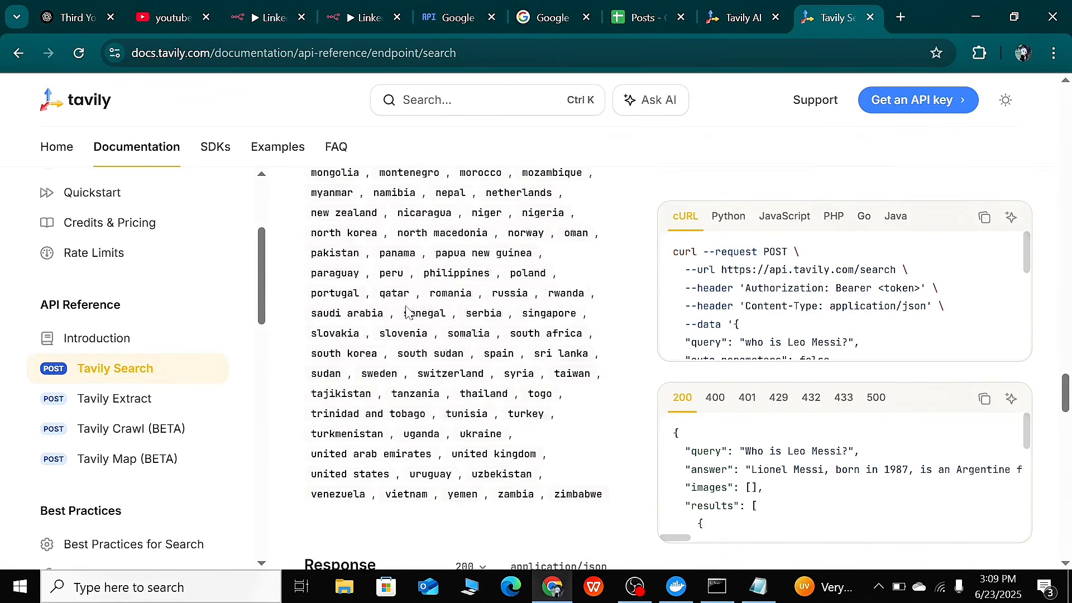
pyautogui.scroll(-20, 406, 311)
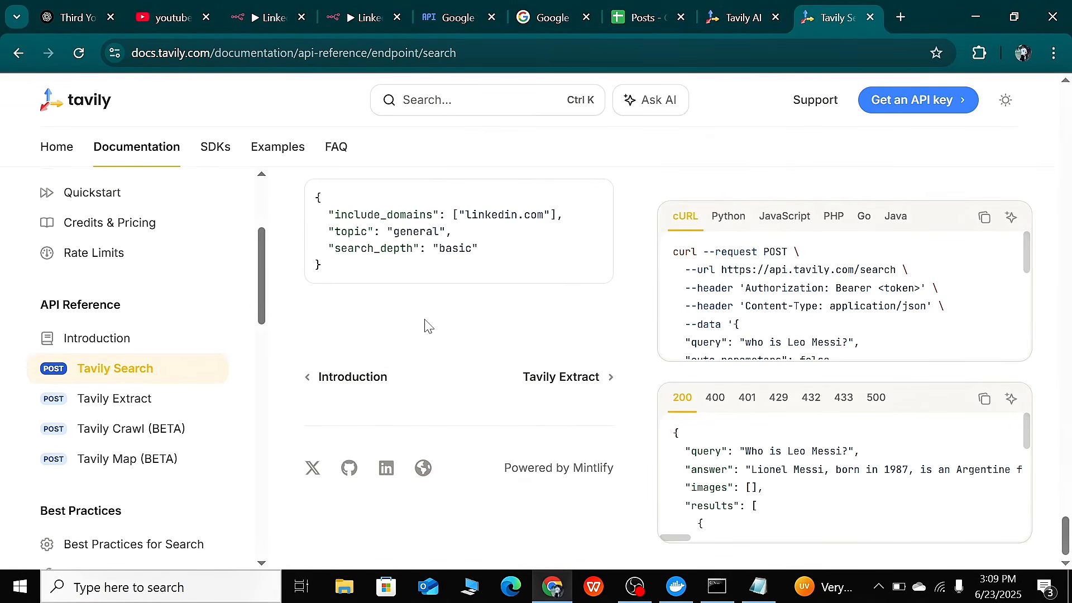
pyautogui.scroll(20, 427, 325)
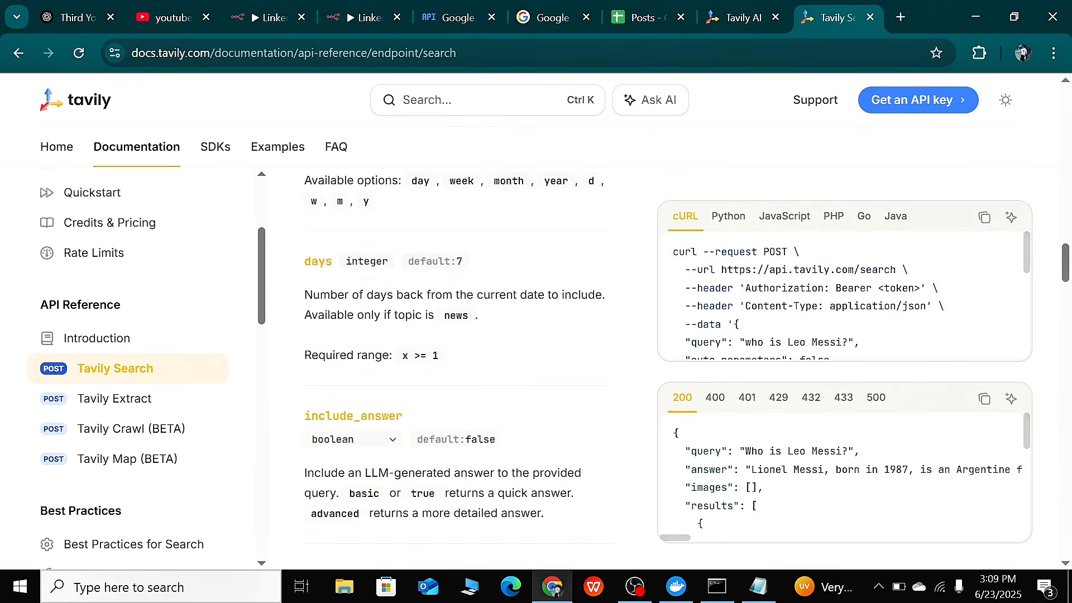
pyautogui.scroll(10, 427, 312)
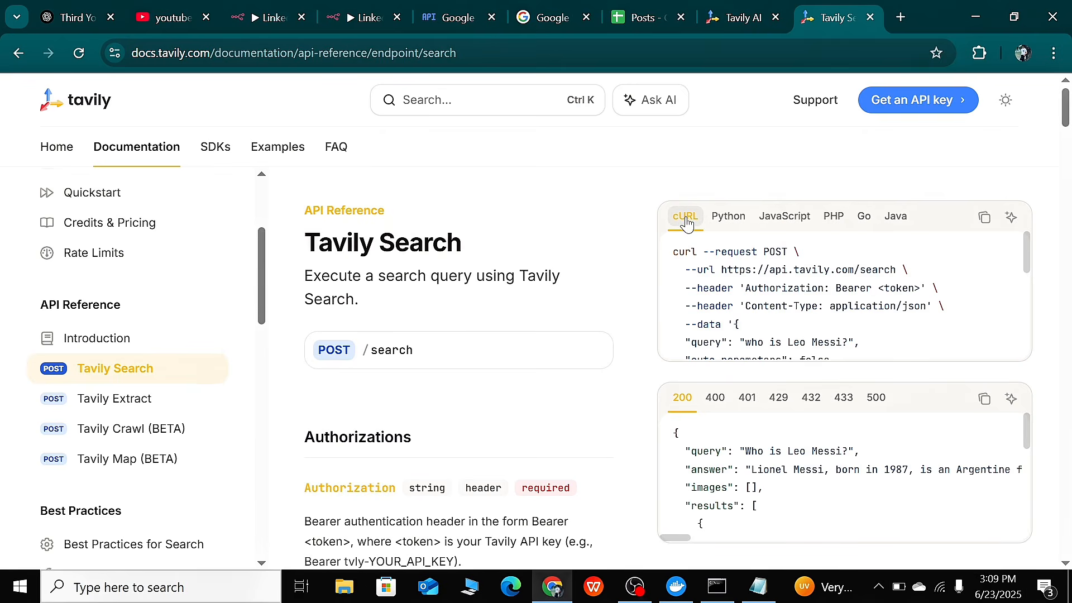
pyautogui.click(725, 217)
pyautogui.click(785, 222)
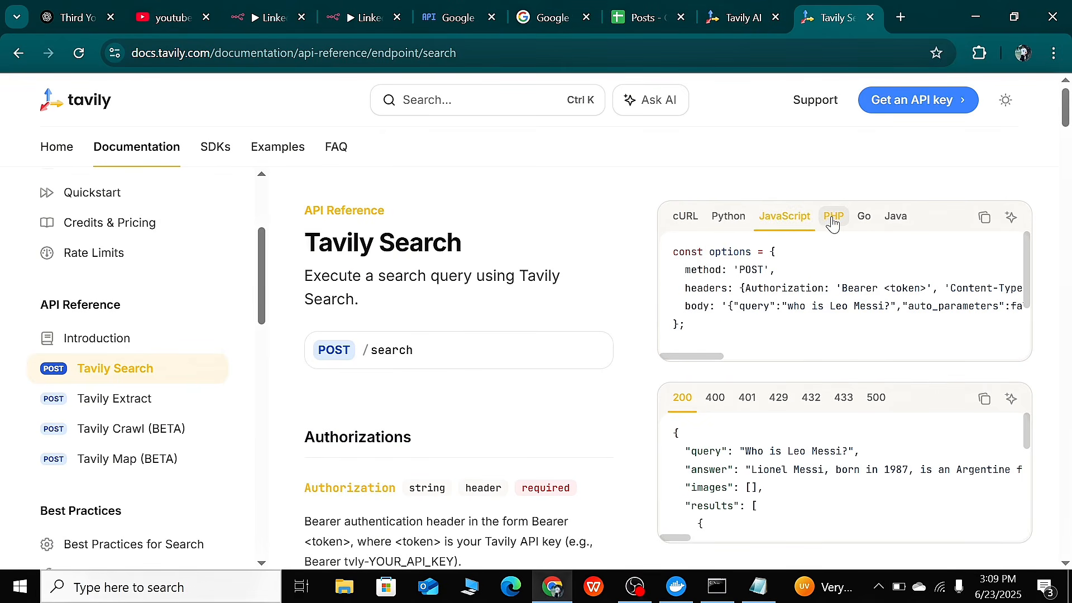
pyautogui.click(834, 219)
pyautogui.click(864, 219)
pyautogui.click(893, 221)
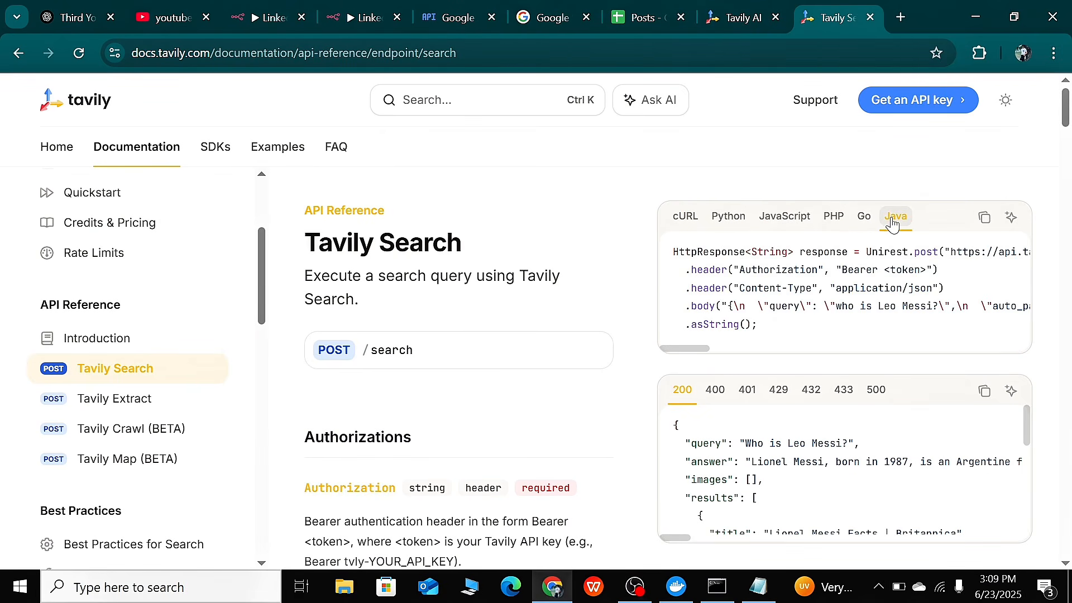
# Copy the cURL example of the Tavily Search request and open the HTTP Request node in the Linkedin Agent workflow in n8n
pyautogui.click(690, 221)
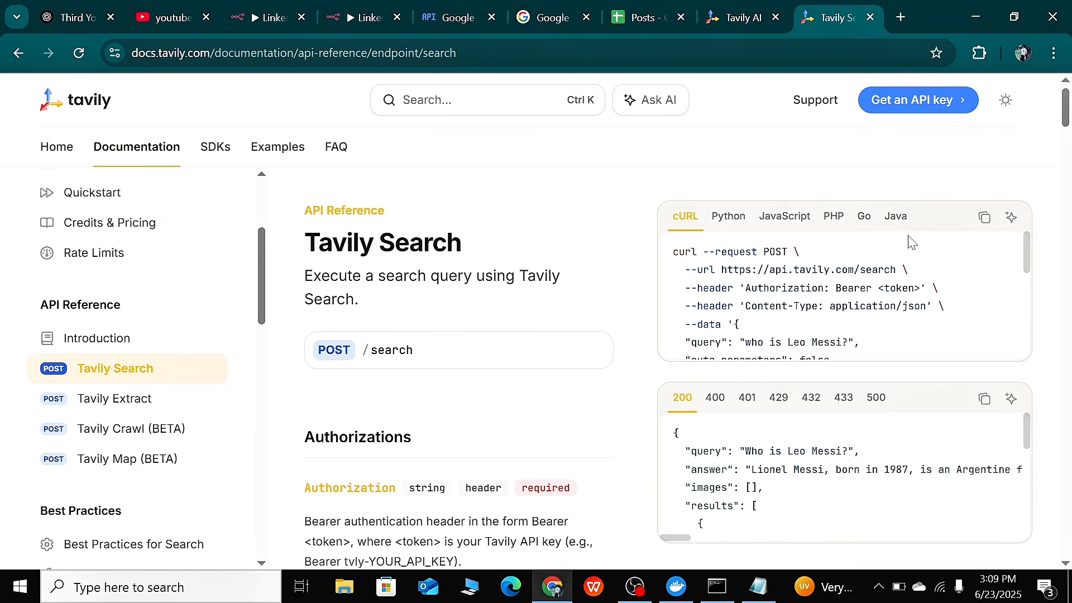
pyautogui.click(983, 226)
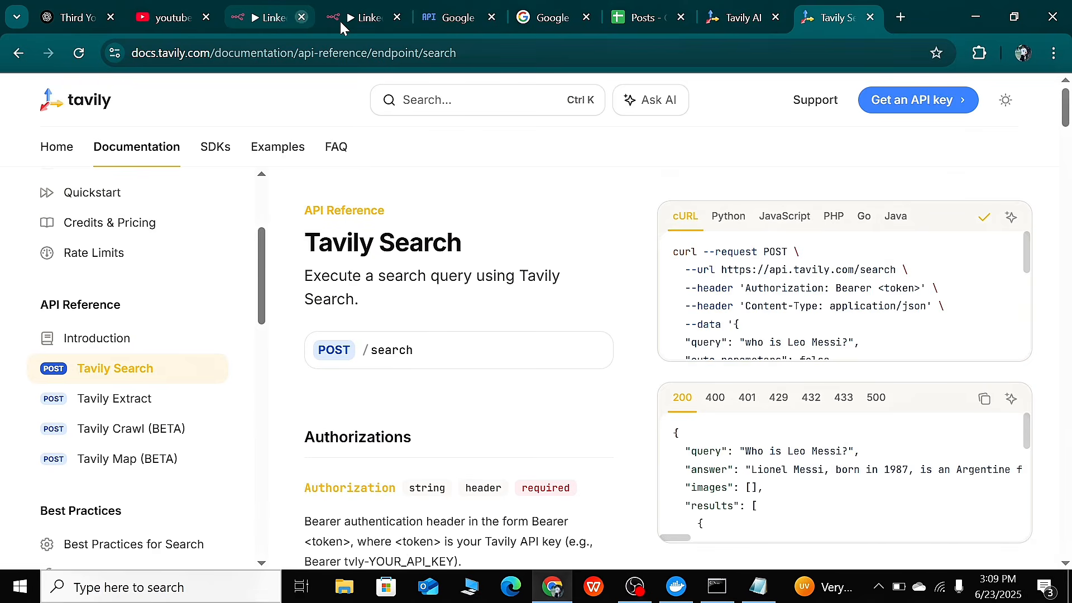
pyautogui.click(370, 19)
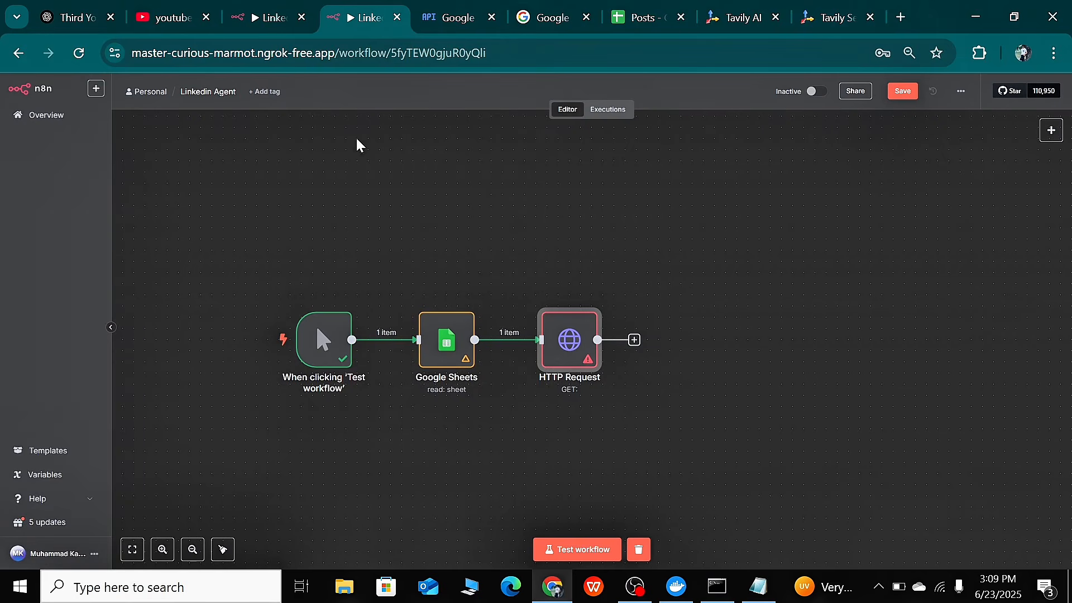
pyautogui.doubleClick(563, 355)
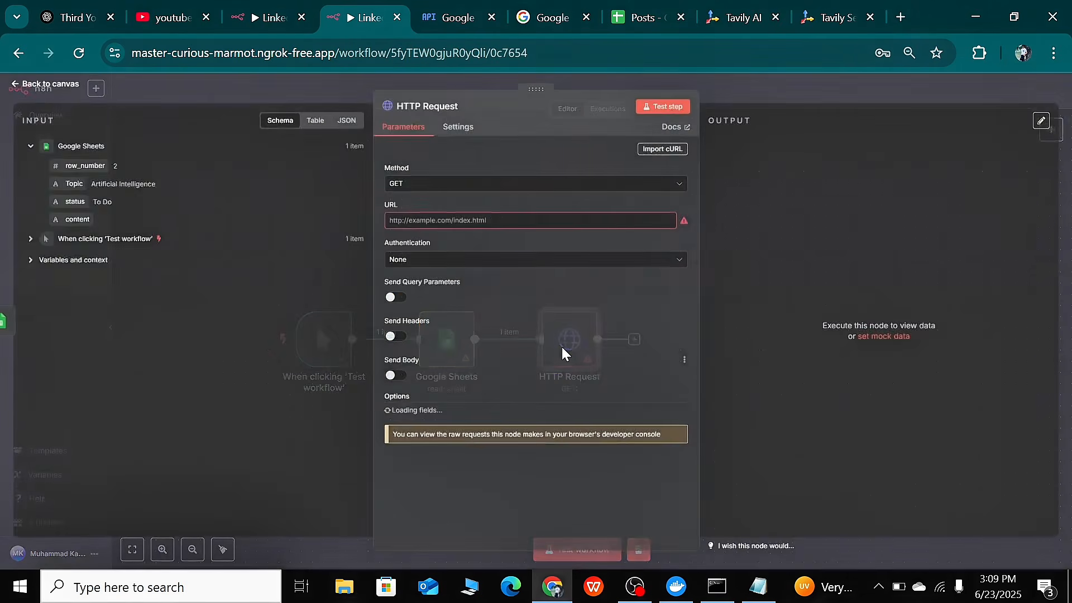
pyautogui.click(648, 151)
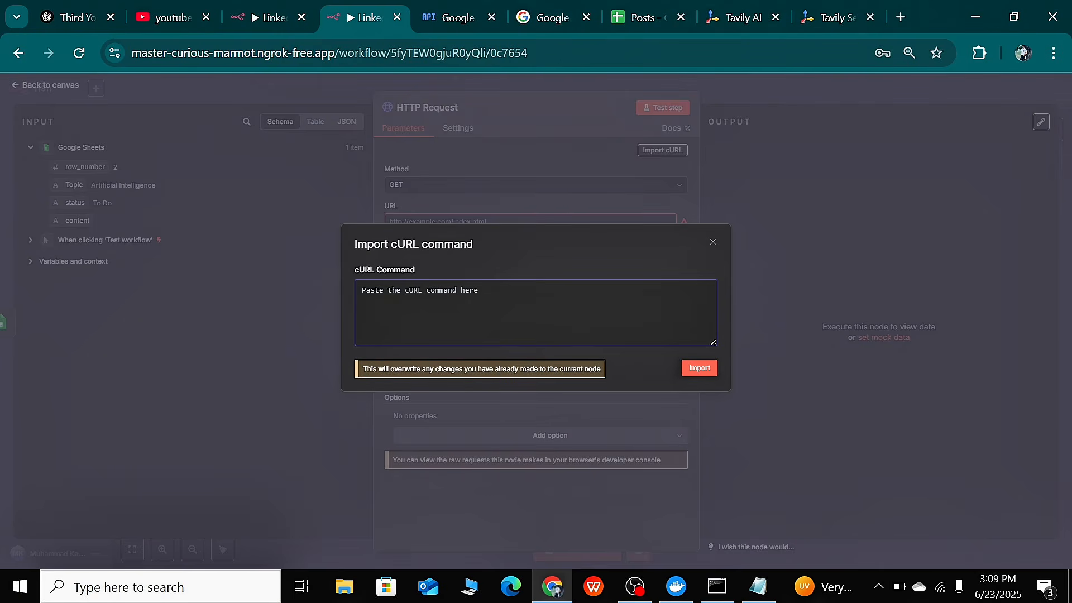
pyautogui.hotkey('ctrl', 'v')
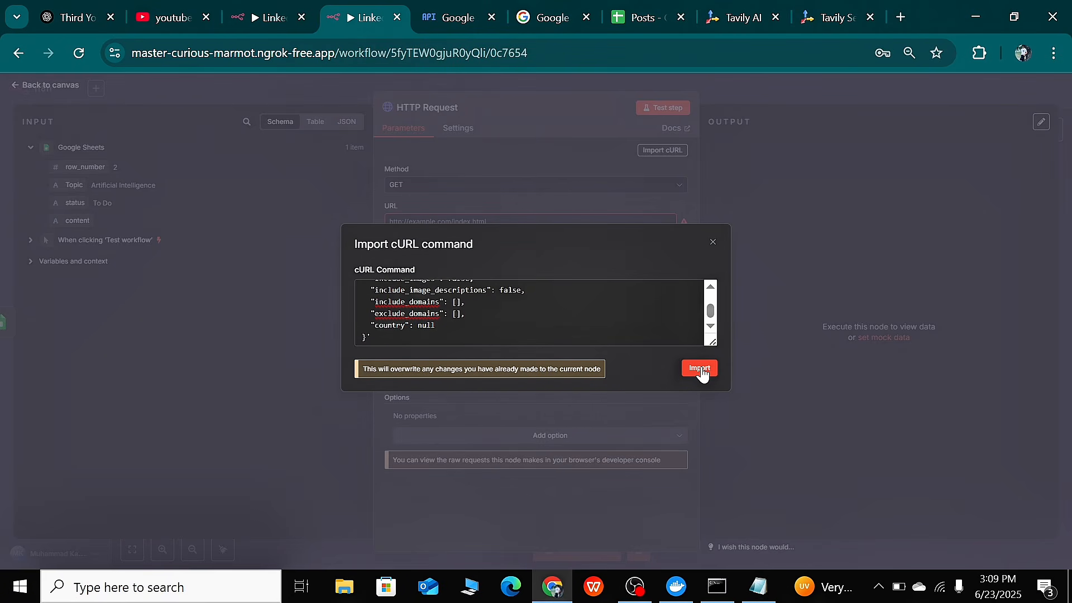
pyautogui.scroll(4, 526, 320)
pyautogui.scroll(-4, 526, 319)
pyautogui.hotkey('ctrl', 'a')
pyautogui.click(712, 241)
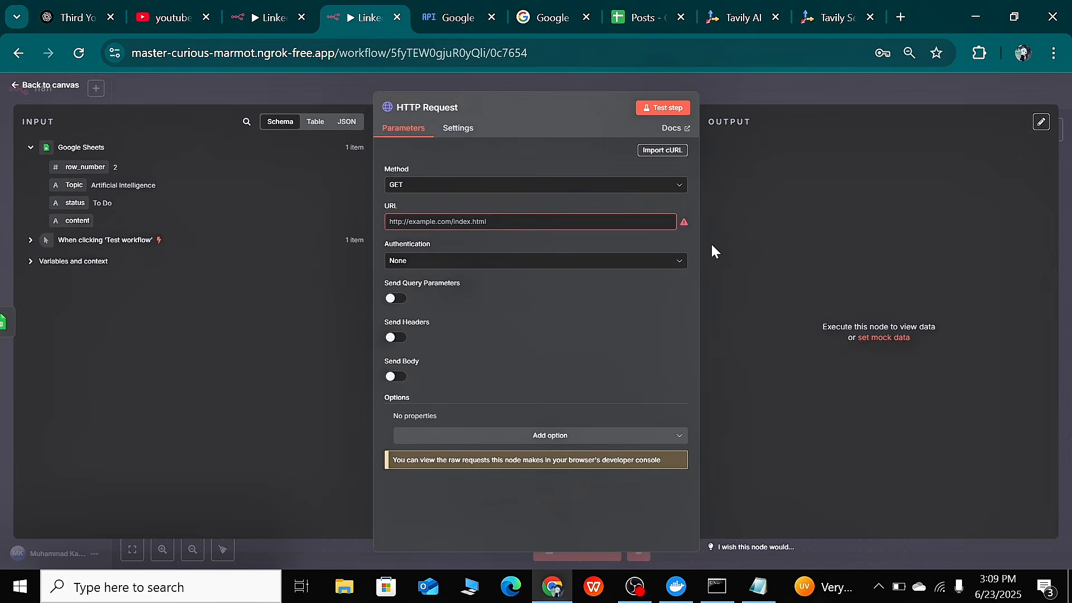
# Import the copied Tavily Search cURL command into the HTTP Request node
pyautogui.click(664, 150)
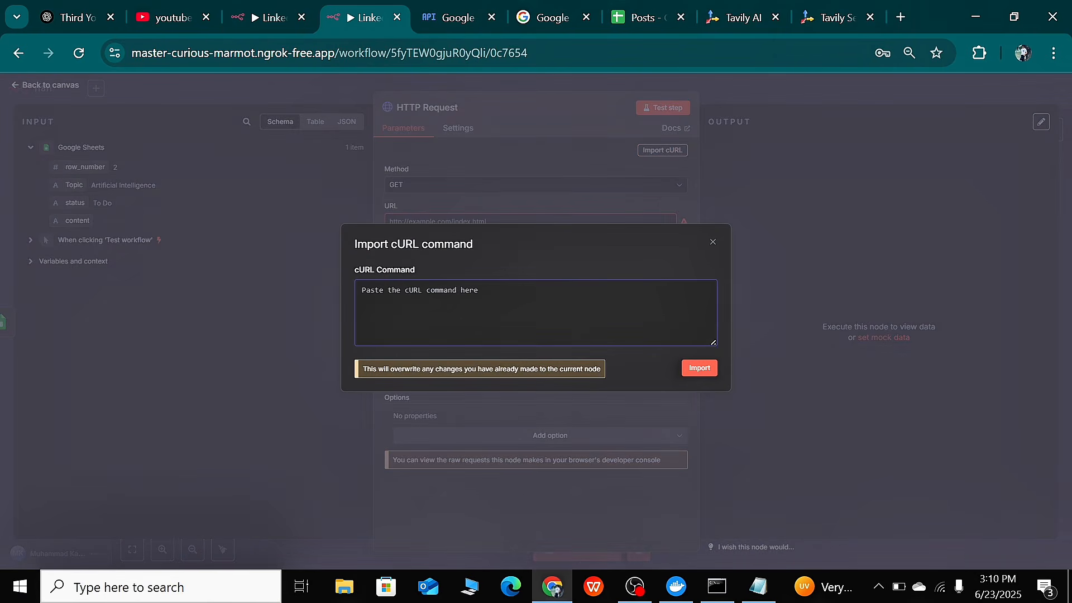
pyautogui.hotkey('ctrl', 'v')
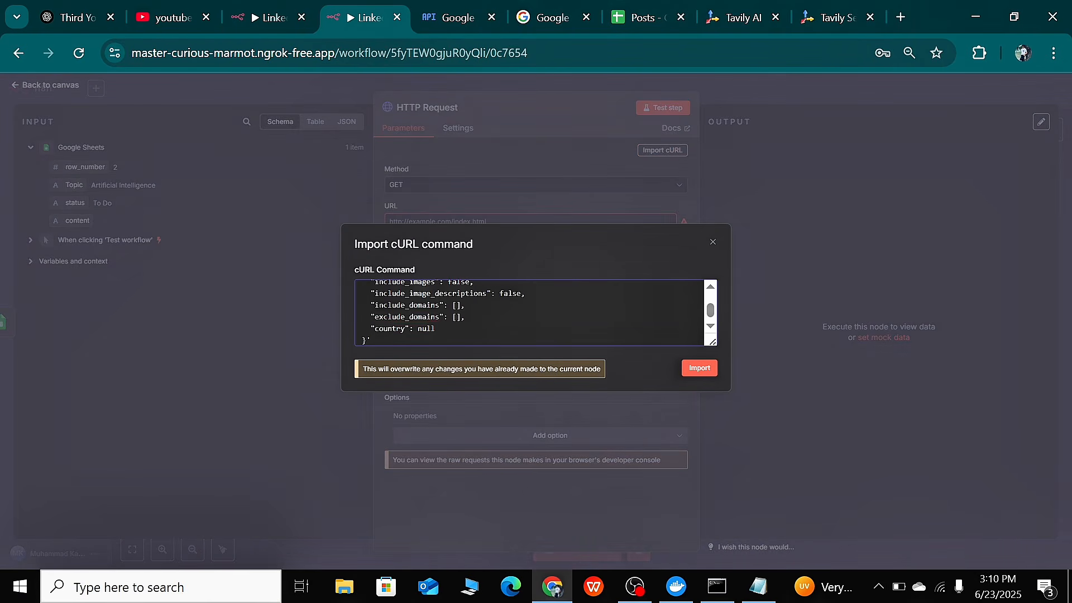
pyautogui.click(699, 370)
# Review the HTTP Request node's imported method, URL, header parameters and JSON body, and the command in the cURL import dialog
pyautogui.scroll(-5, 695, 364)
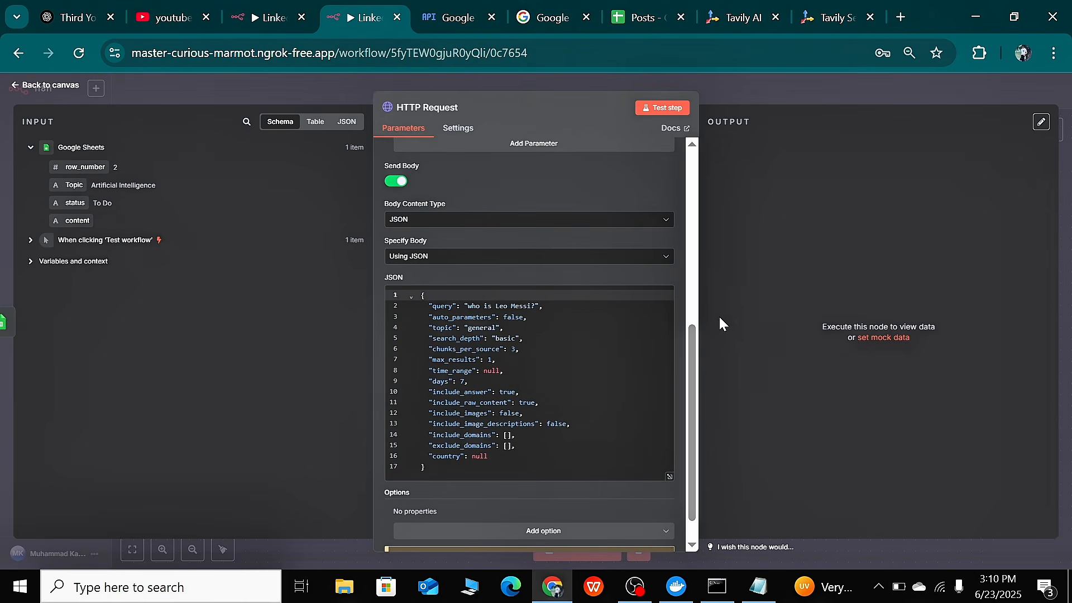
pyautogui.scroll(5, 692, 334)
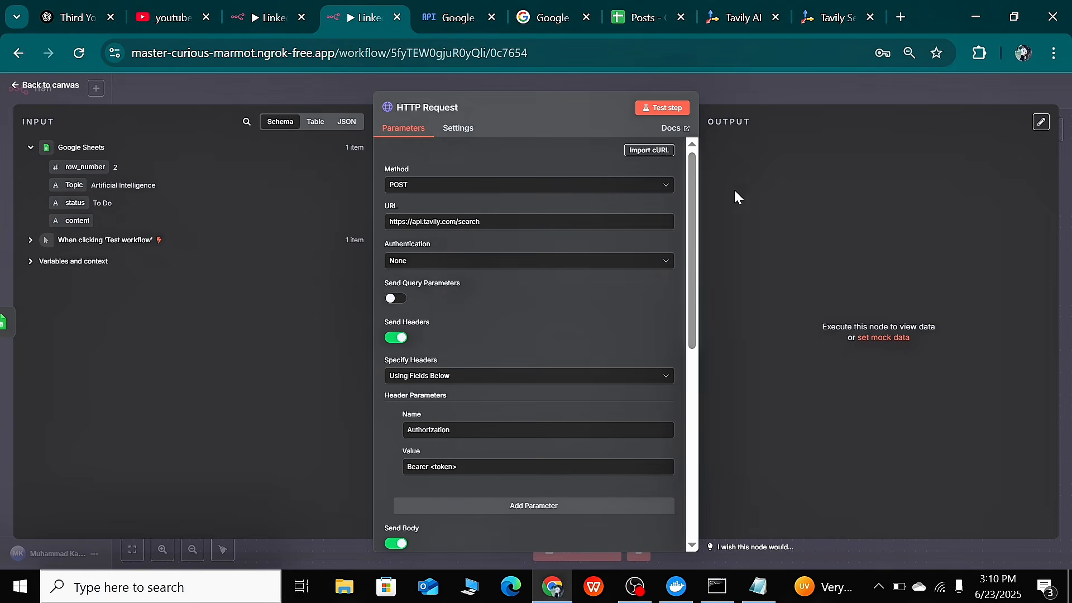
pyautogui.click(646, 149)
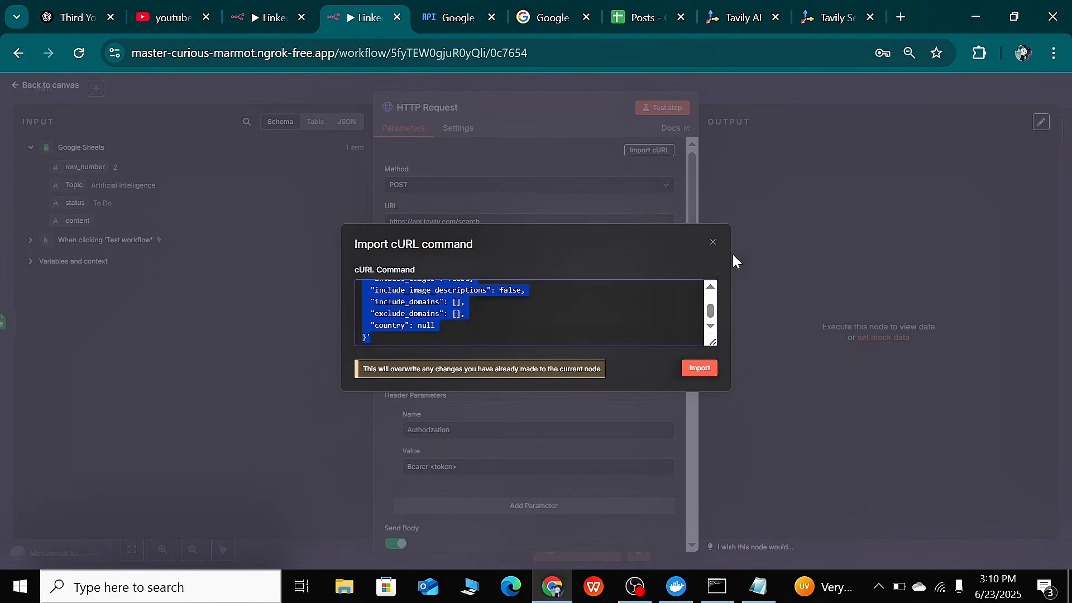
pyautogui.click(713, 243)
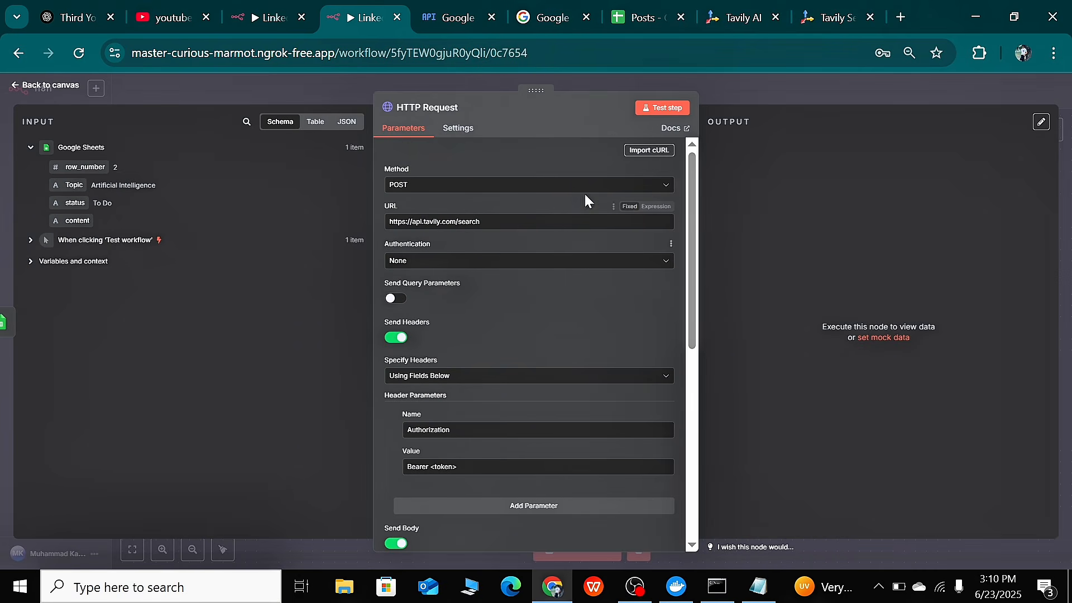
pyautogui.scroll(-8, 595, 268)
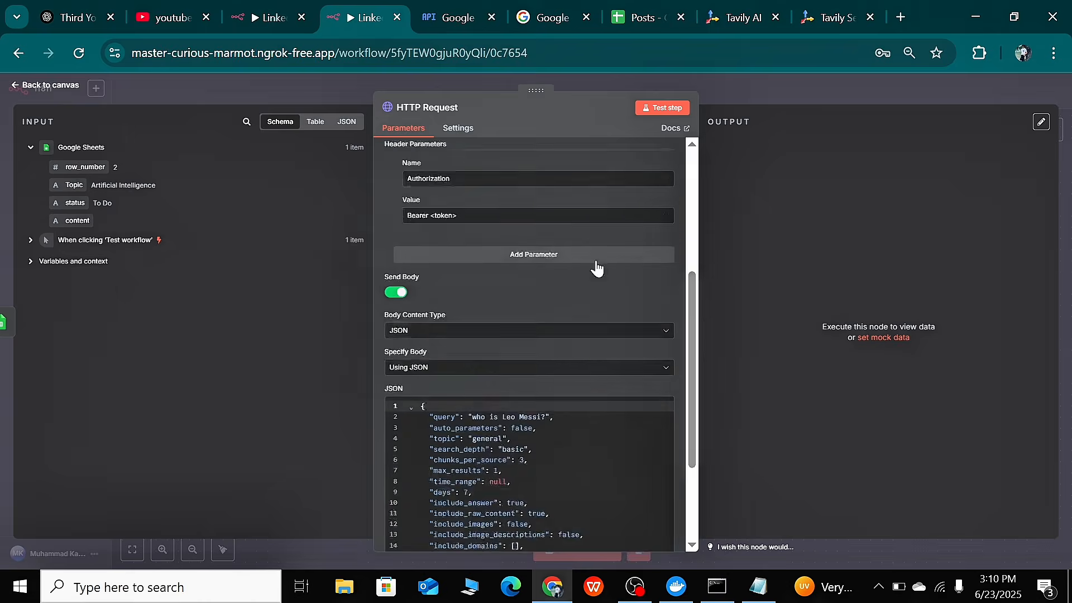
pyautogui.scroll(8, 530, 371)
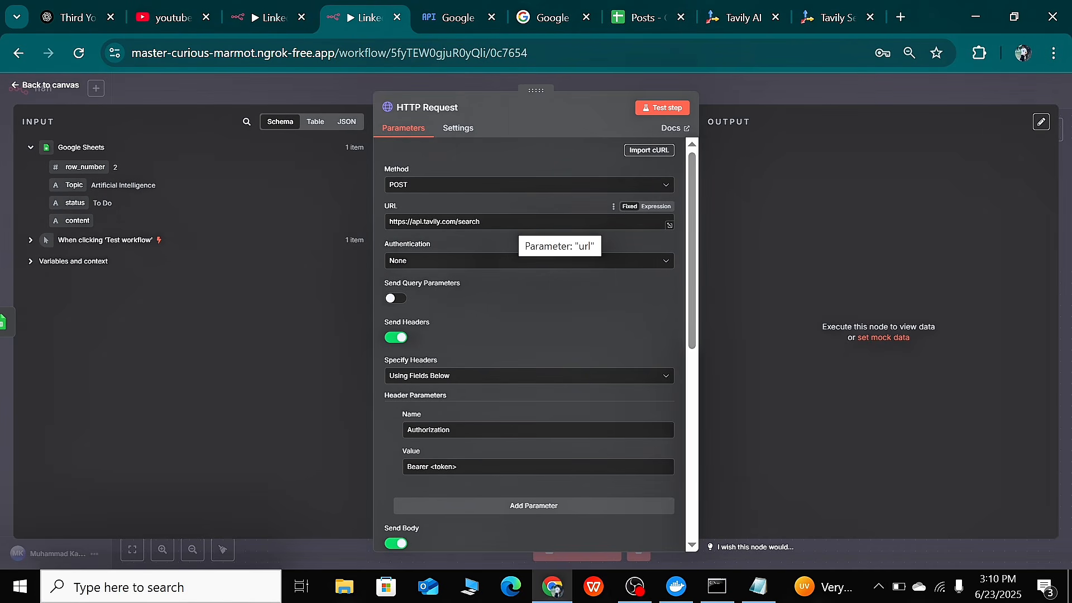
# Review the HTTP Request node's imported settings, and copy the demo API key from Tavily's Overview page
pyautogui.scroll(-3, 435, 279)
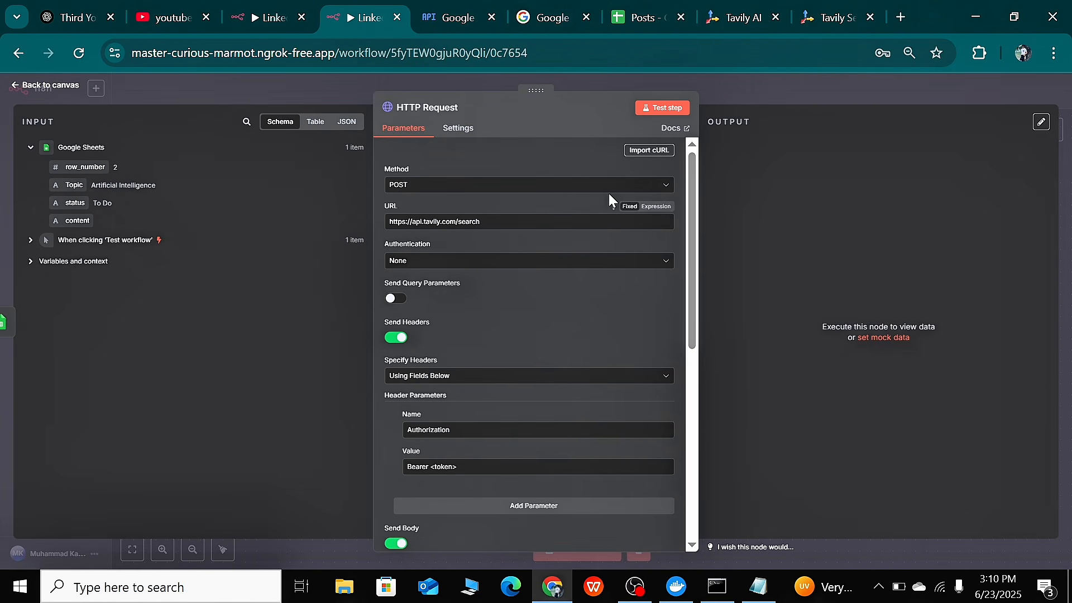
pyautogui.scroll(-2, 419, 228)
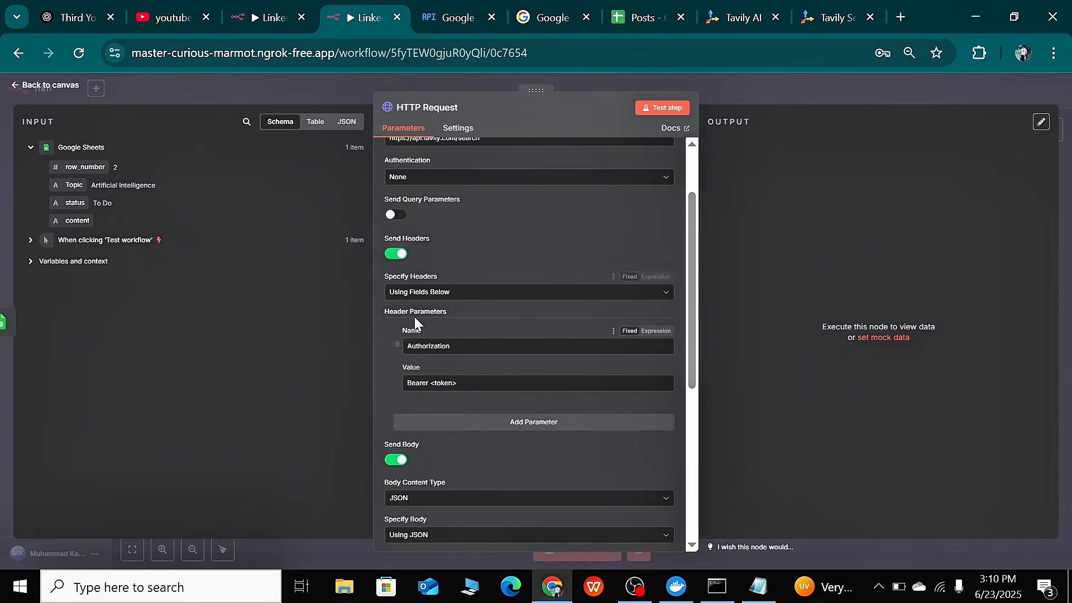
pyautogui.scroll(-2, 493, 311)
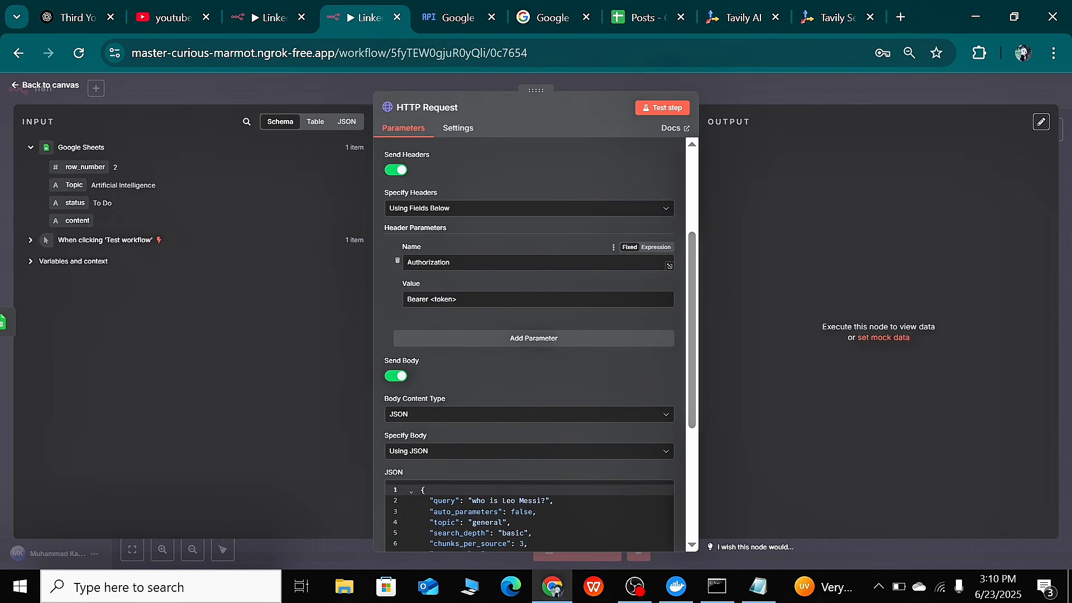
pyautogui.scroll(-2, 421, 277)
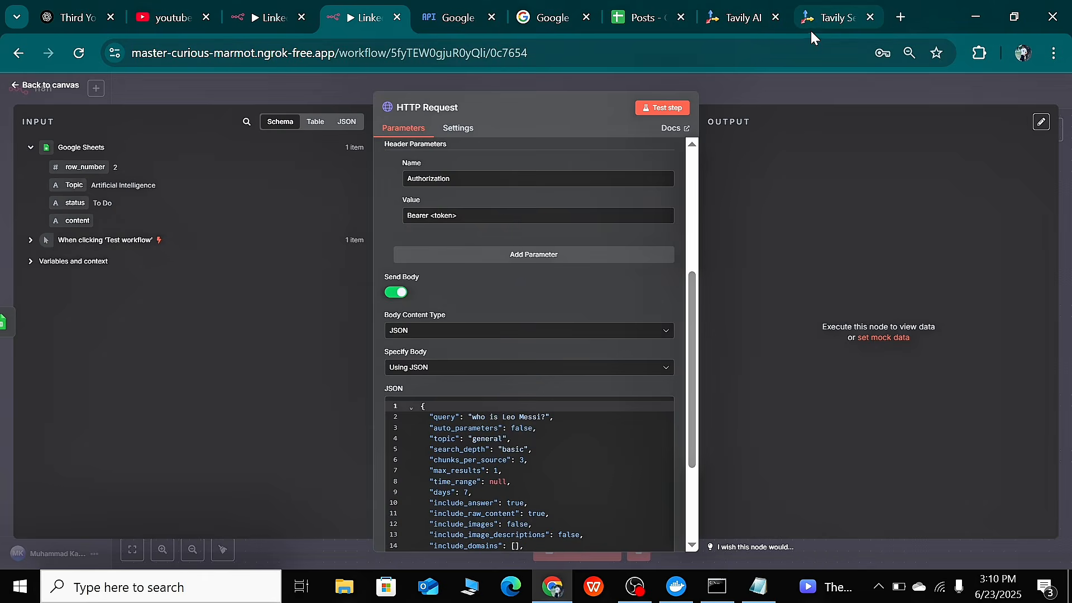
pyautogui.click(819, 17)
pyautogui.click(731, 20)
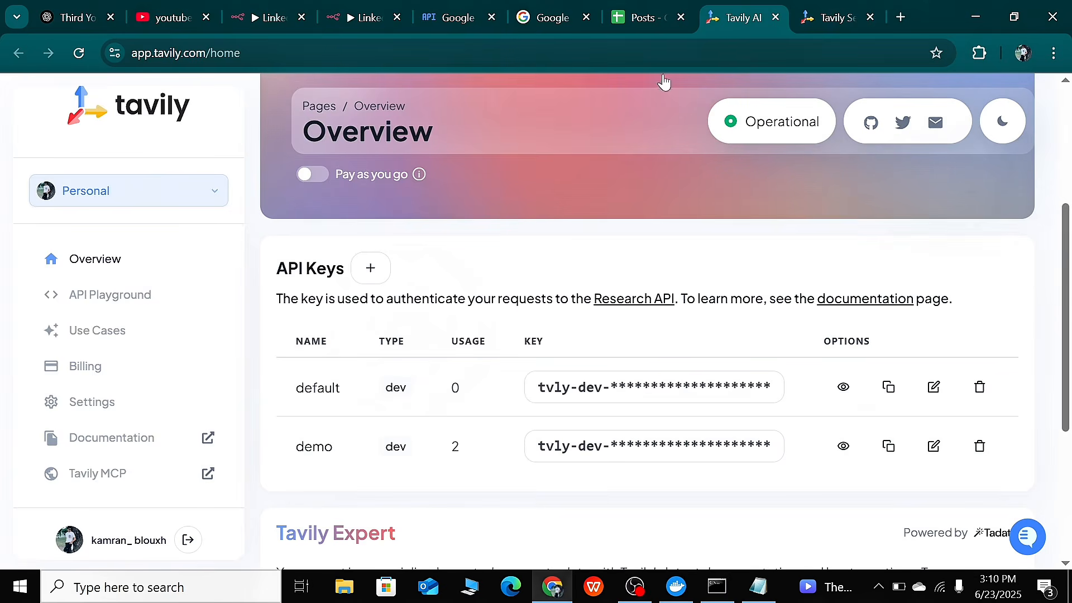
pyautogui.click(889, 445)
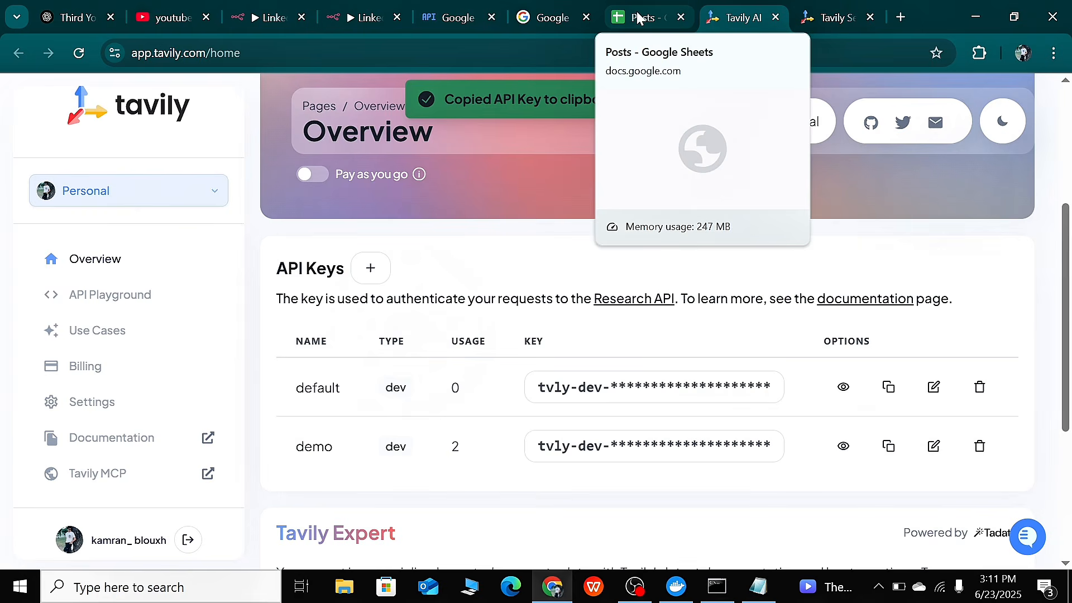
# Replace the <token> placeholder in the HTTP Request node's Authorization header with the copied Tavily API key, keeping the Bearer prefix
pyautogui.click(359, 20)
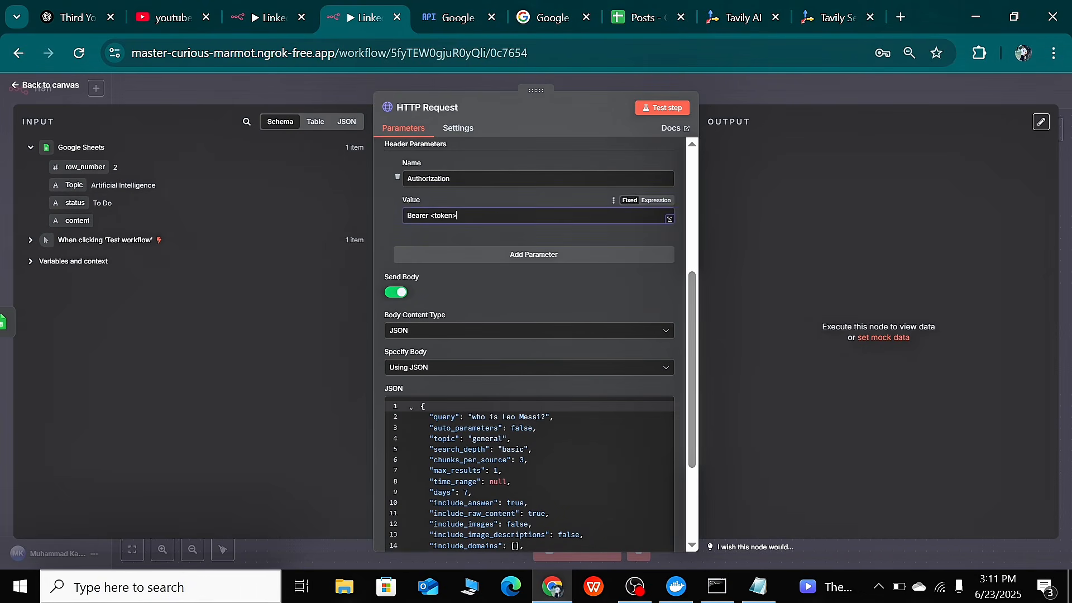
pyautogui.press('BackSpace')
pyautogui.press('BackSpace')
pyautogui.press('BackSpace')
pyautogui.press('BackSpace')
pyautogui.press('BackSpace')
pyautogui.press('BackSpace')
pyautogui.press('BackSpace')
pyautogui.hotkey('ctrl', 'v')
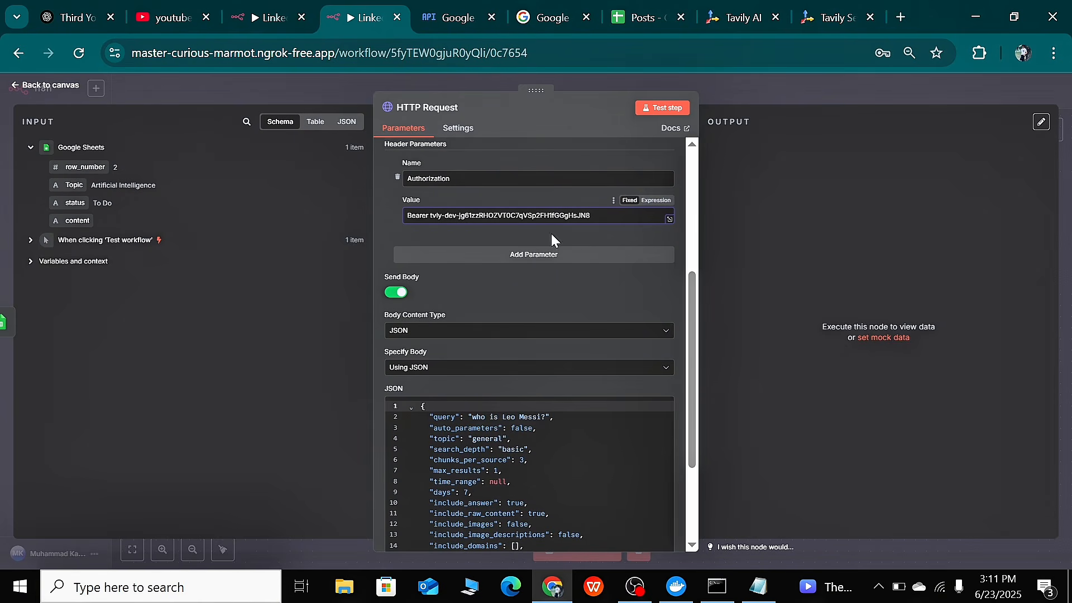
# Switch the HTTP Request node's JSON body from fixed to expression mode and open it in the expanded expression editor
pyautogui.scroll(-2, 381, 234)
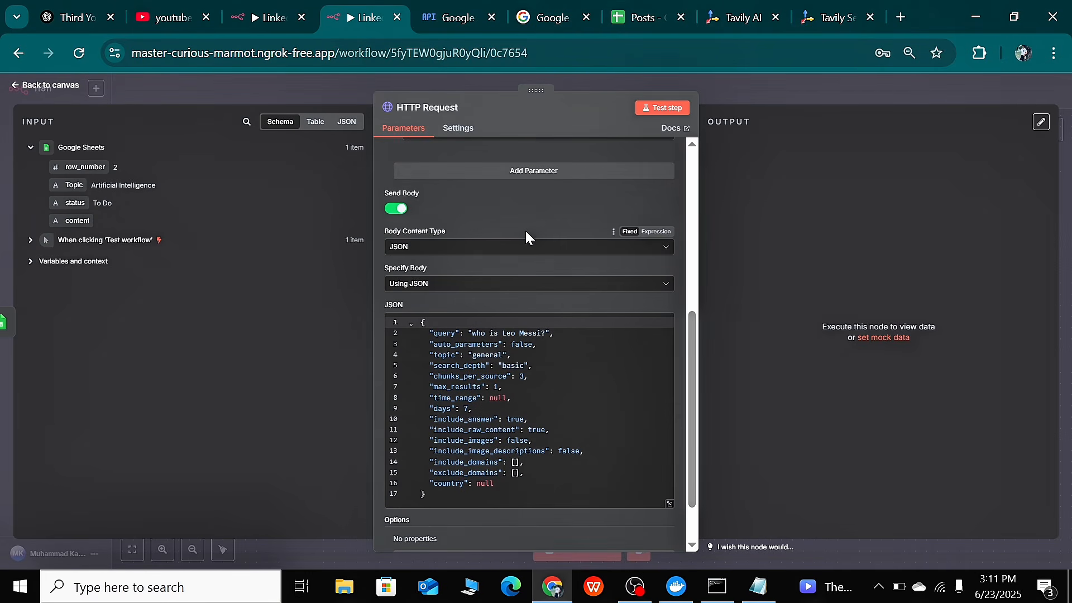
pyautogui.scroll(-1, 528, 222)
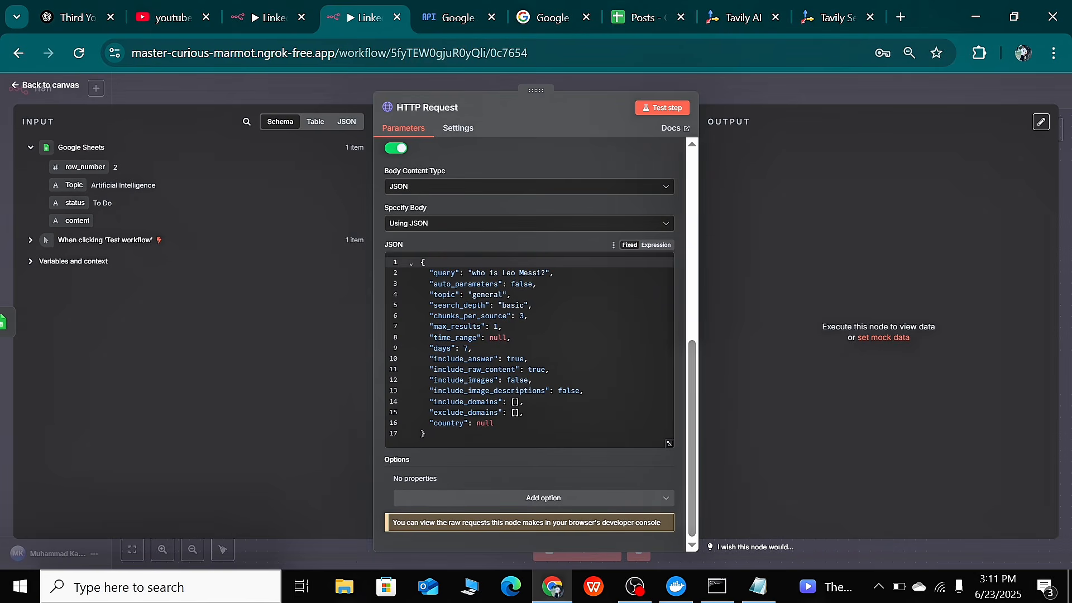
pyautogui.click(669, 443)
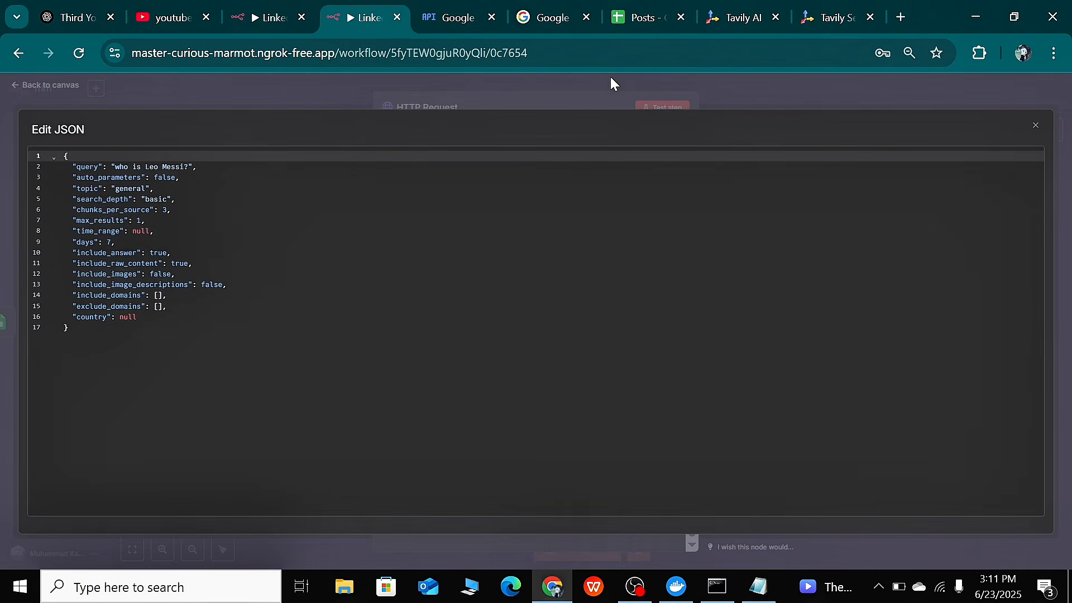
pyautogui.click(716, 83)
pyautogui.scroll(1, 620, 235)
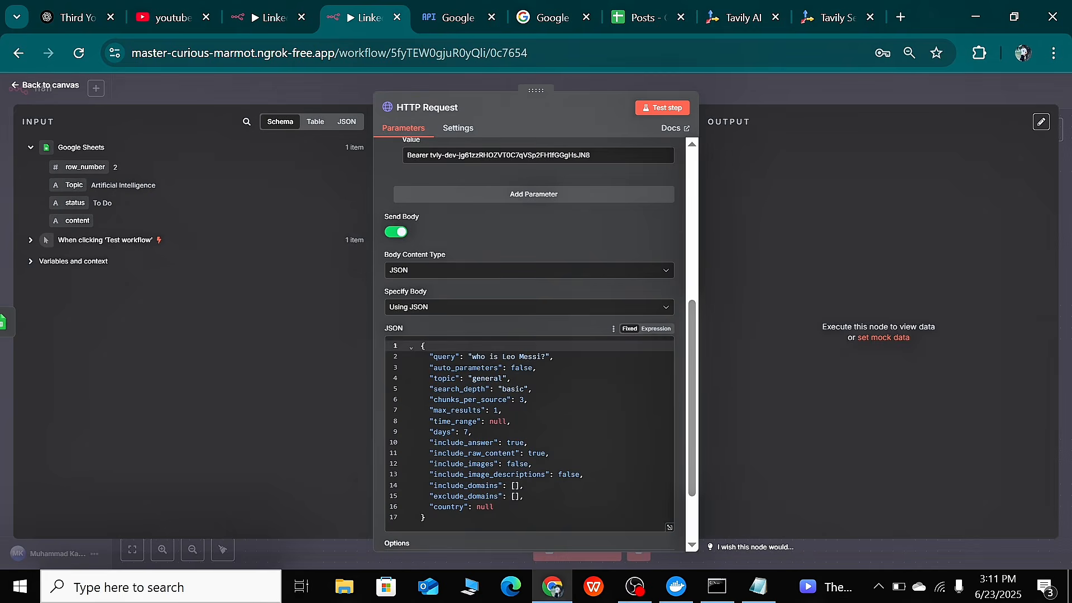
pyautogui.click(657, 329)
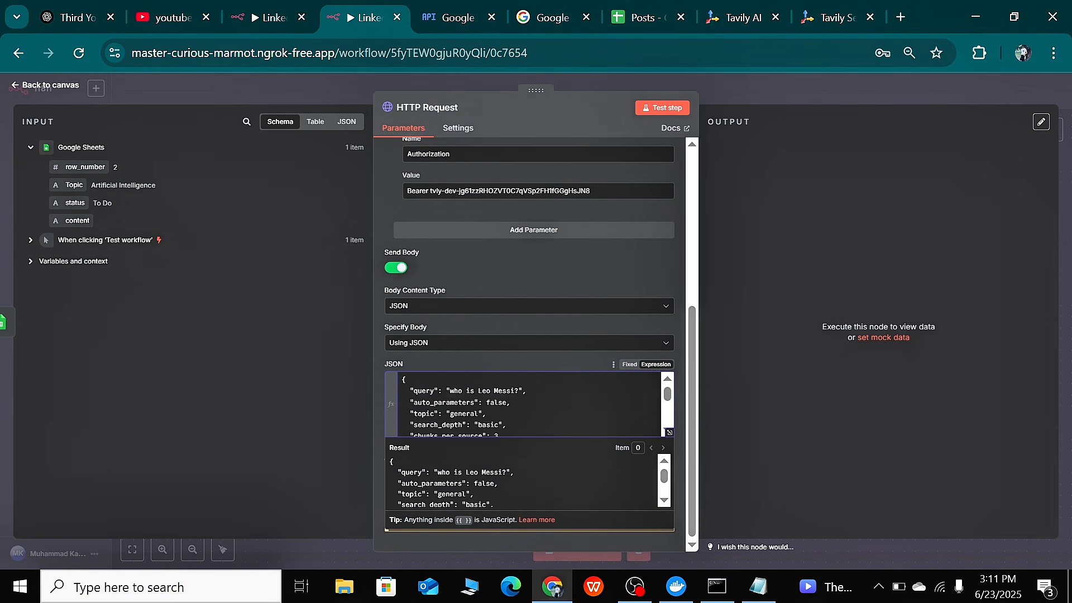
pyautogui.click(670, 433)
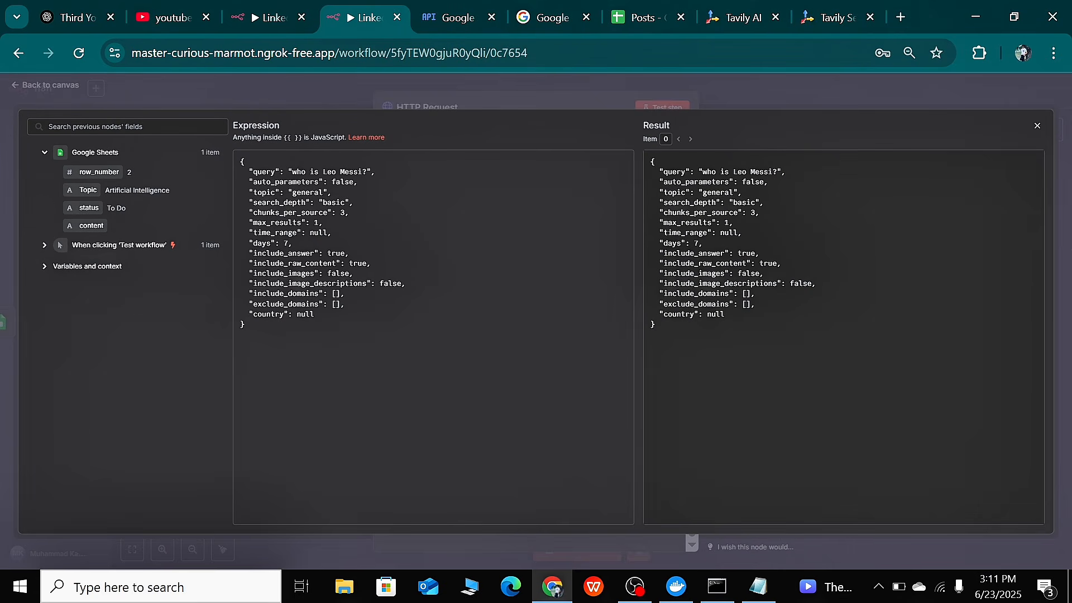
# Replace the sample query text in the JSON body with the Topic field from Google Sheets, {{ $json.Topic }}
pyautogui.press('BackSpace')
pyautogui.press('BackSpace')
pyautogui.press('BackSpace')
pyautogui.press('BackSpace')
pyautogui.press('BackSpace')
pyautogui.press('BackSpace')
pyautogui.press('BackSpace')
pyautogui.press('BackSpace')
pyautogui.press('BackSpace')
pyautogui.press('BackSpace')
pyautogui.press('BackSpace')
pyautogui.press('BackSpace')
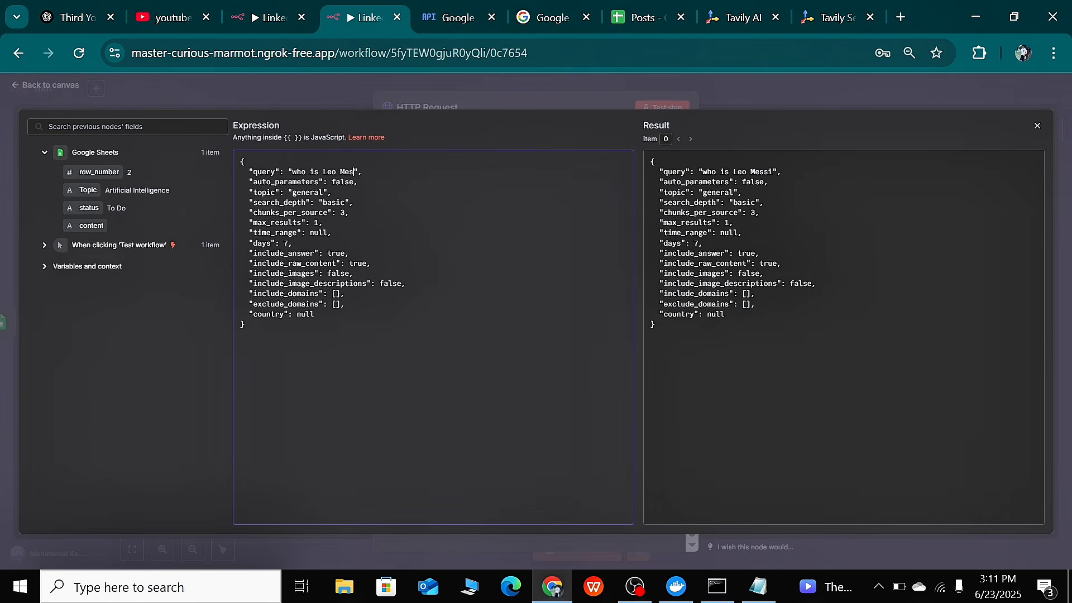
pyautogui.press('BackSpace')
pyautogui.press('BackSpace')
pyautogui.press('BackSpace')
pyautogui.press('BackSpace')
pyautogui.press('BackSpace')
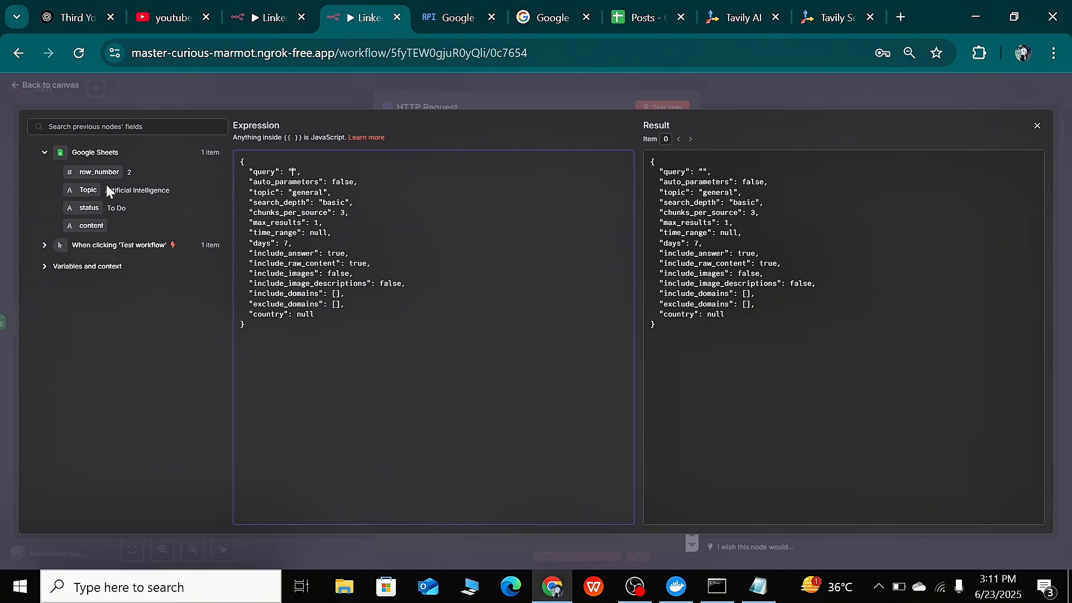
pyautogui.moveTo(88, 190); pyautogui.dragTo(293, 172)
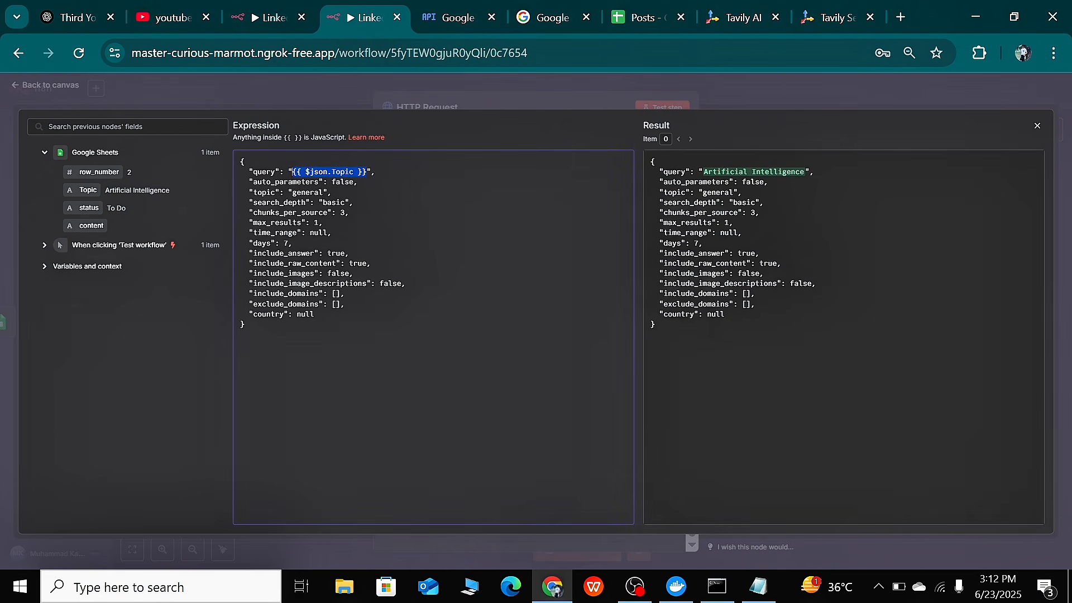
# Insert "Search the latest news on" before the Topic expression in the query value
pyautogui.click(292, 172)
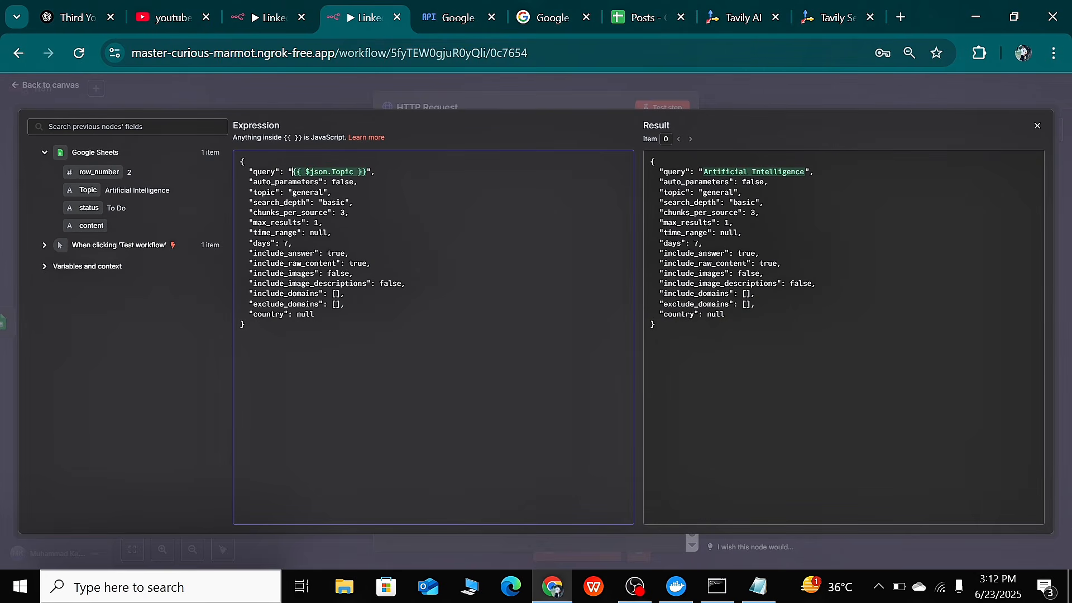
pyautogui.write('"')
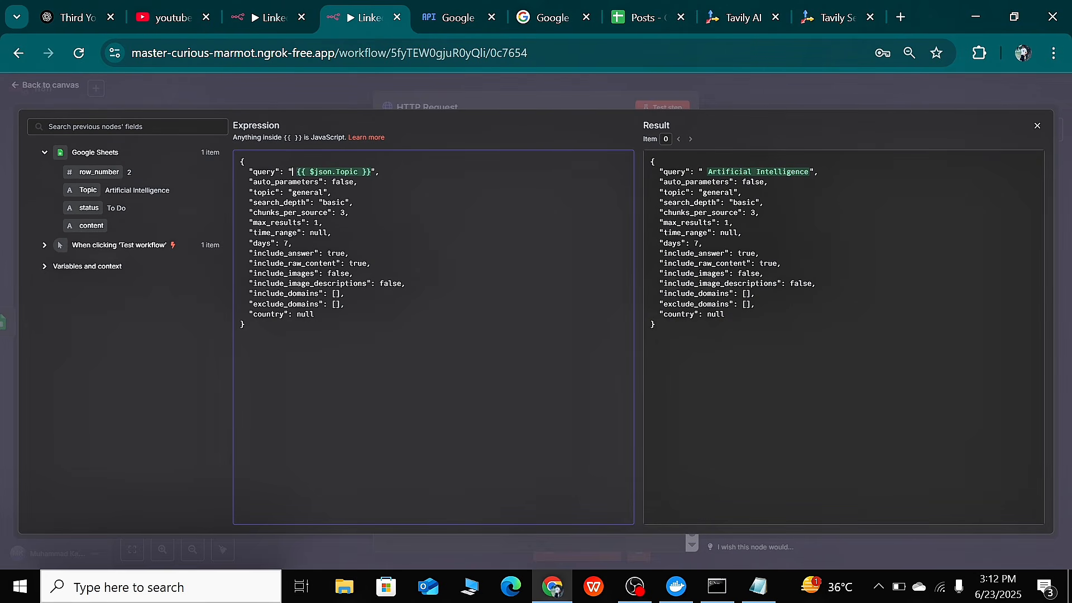
pyautogui.write('Search')
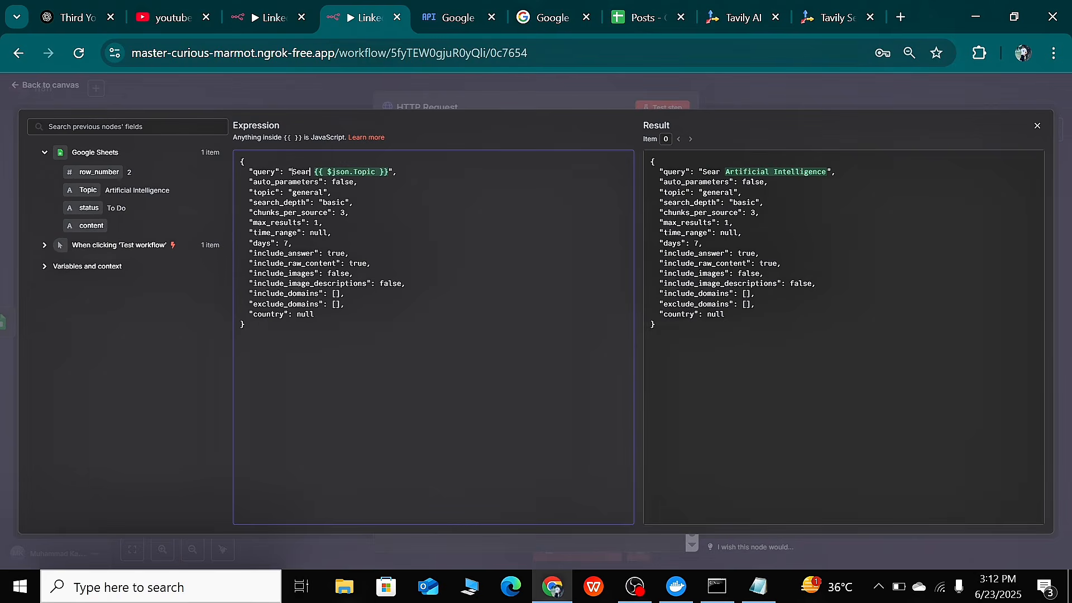
pyautogui.write(' the latest')
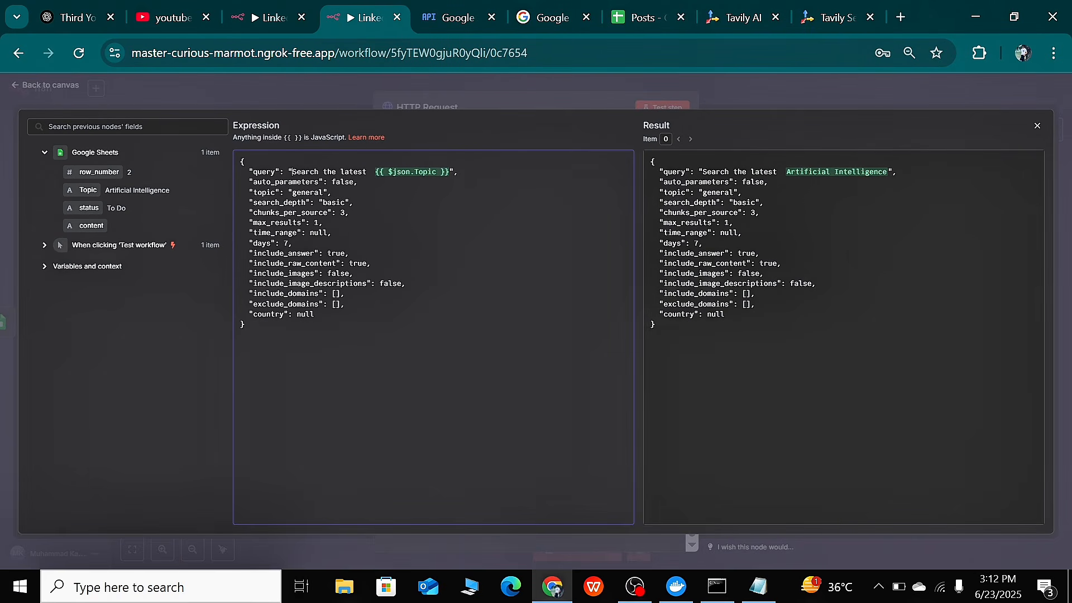
pyautogui.write(' new')
pyautogui.press('BackSpace')
pyautogui.write('s on')
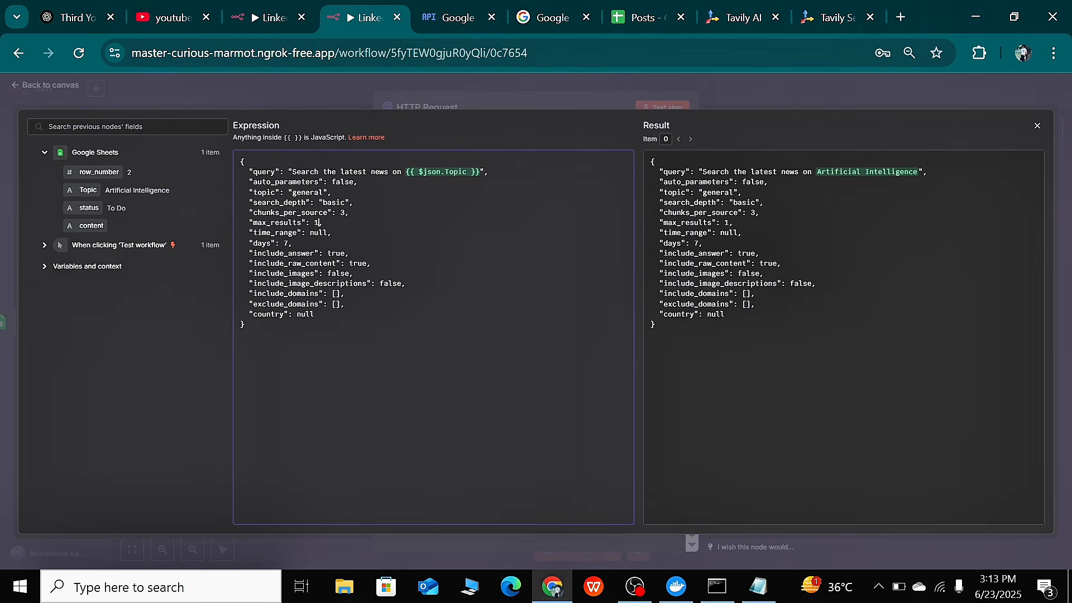
# Set max_results to 3 in the JSON body and close the expression editor
pyautogui.press('BackSpace')
pyautogui.write('3')
pyautogui.click(581, 89)
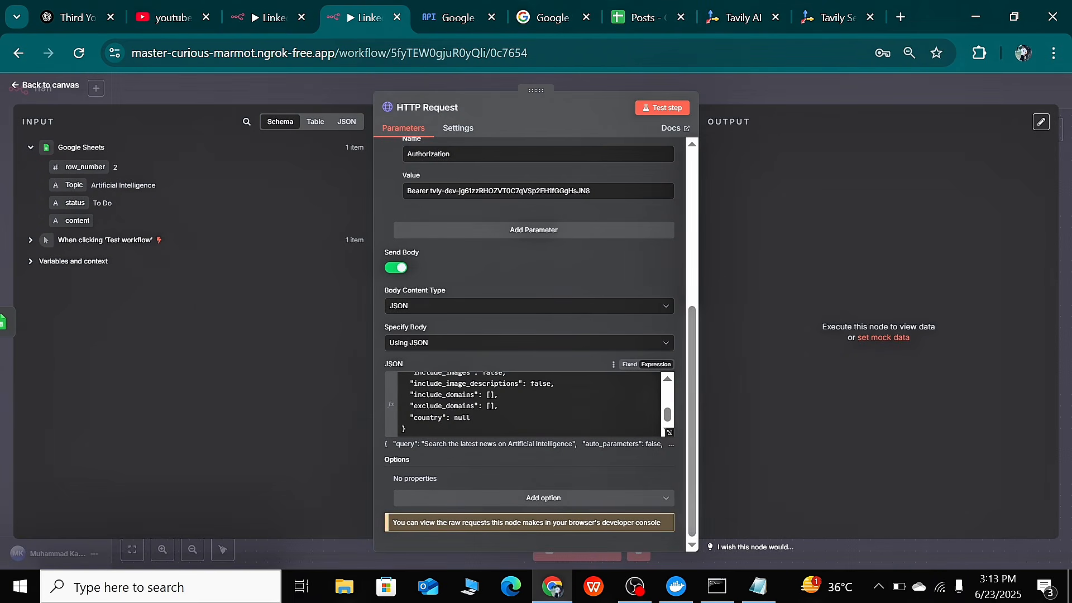
# Try to run the HTTP Request node on its own and check its settings
pyautogui.scroll(5, 551, 351)
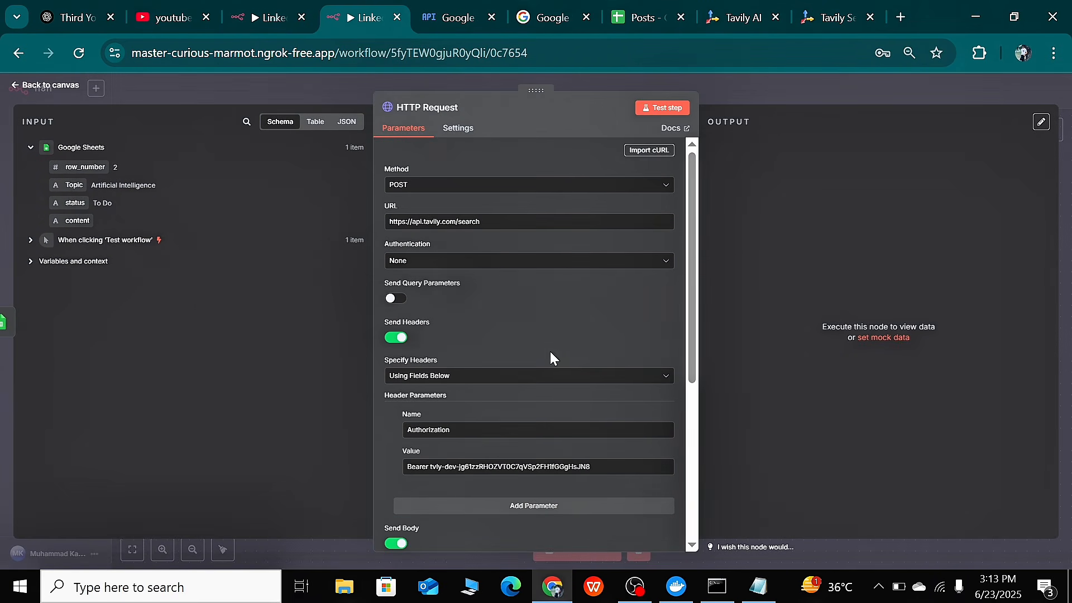
pyautogui.click(663, 109)
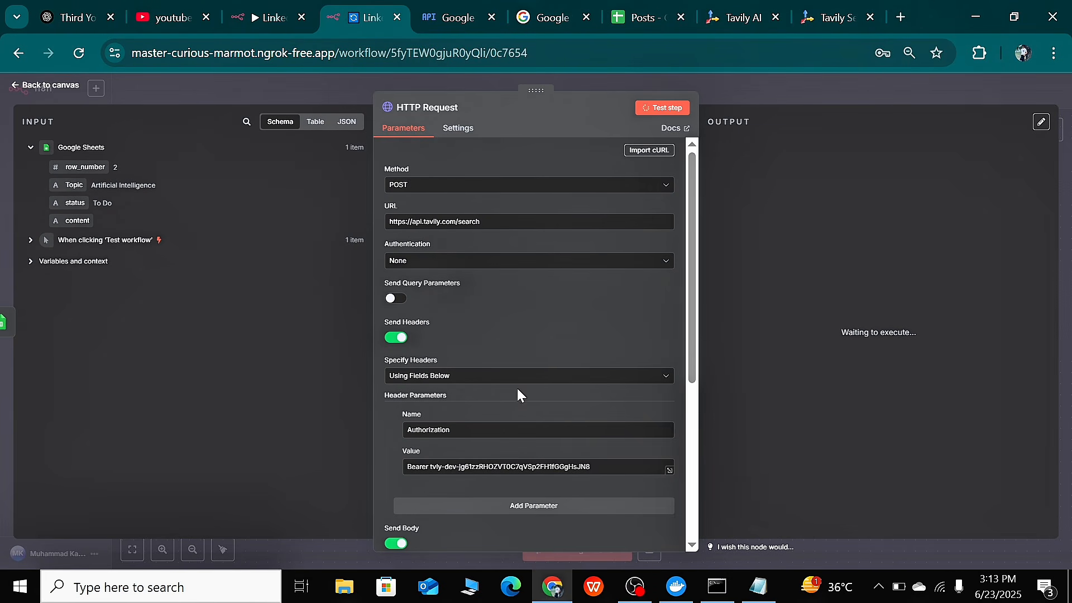
pyautogui.scroll(-3, 517, 396)
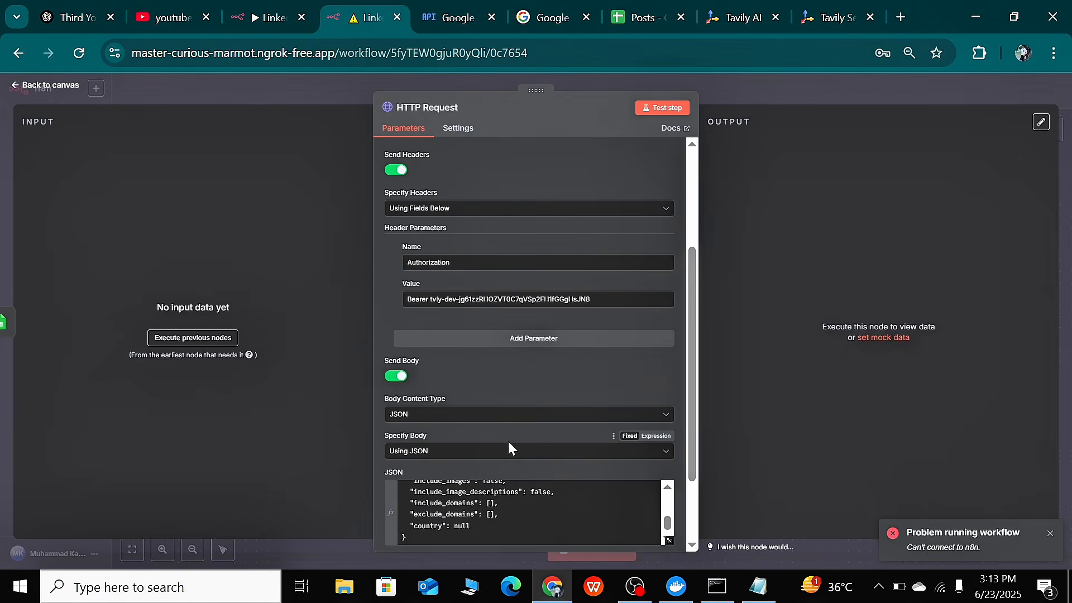
pyautogui.scroll(3, 508, 445)
pyautogui.scroll(-2, 507, 440)
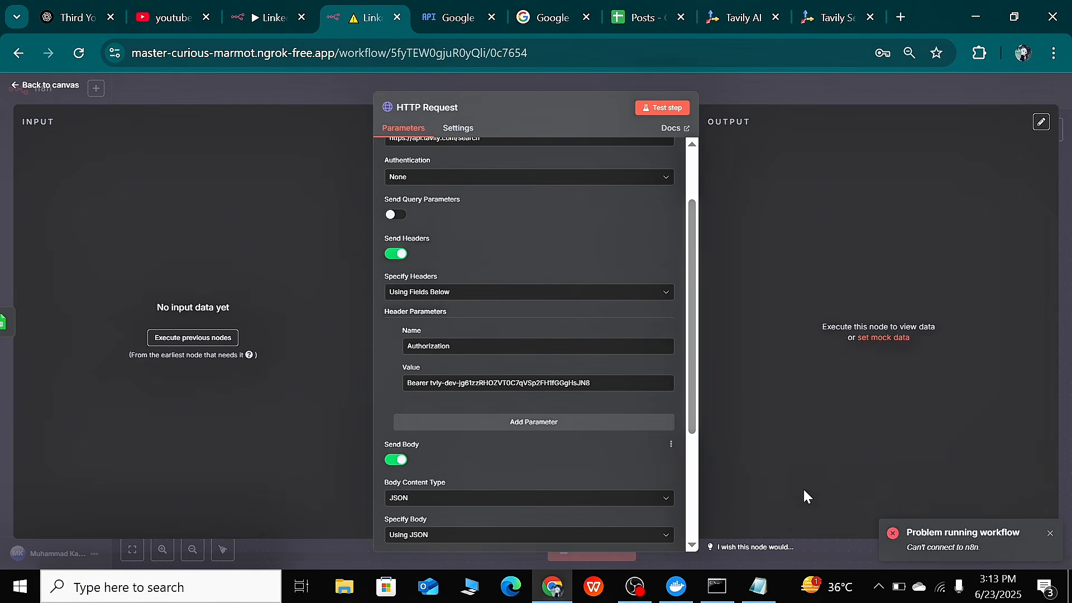
# Return to the canvas and save the Linkedin Agent workflow
pyautogui.click(779, 91)
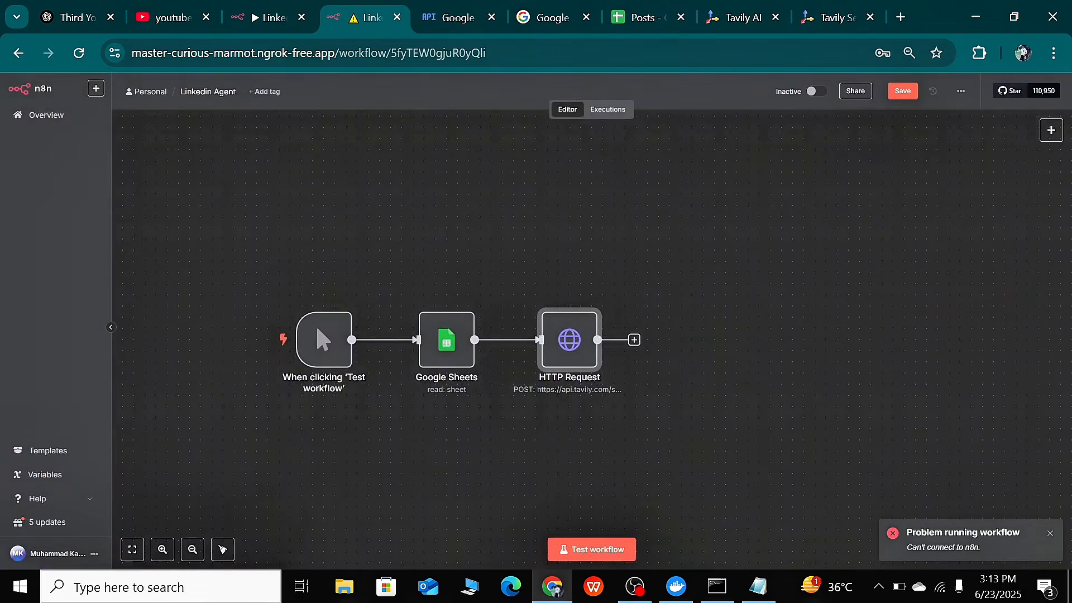
pyautogui.click(901, 95)
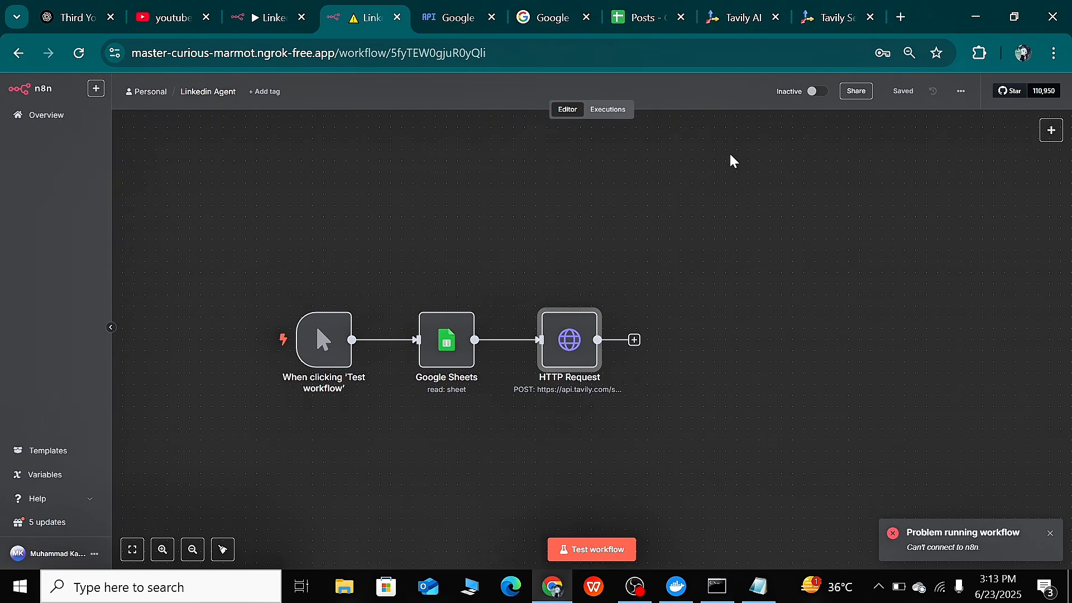
pyautogui.doubleClick(567, 335)
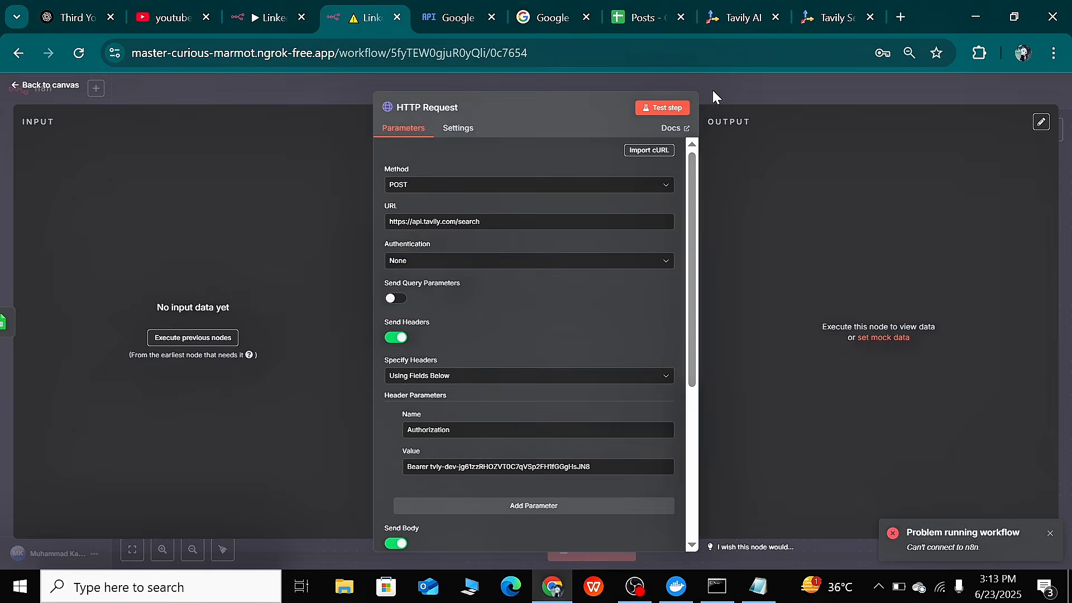
pyautogui.click(713, 92)
# Run the Google Sheets node again to reload the "To Do" row, and return to the canvas
pyautogui.doubleClick(446, 336)
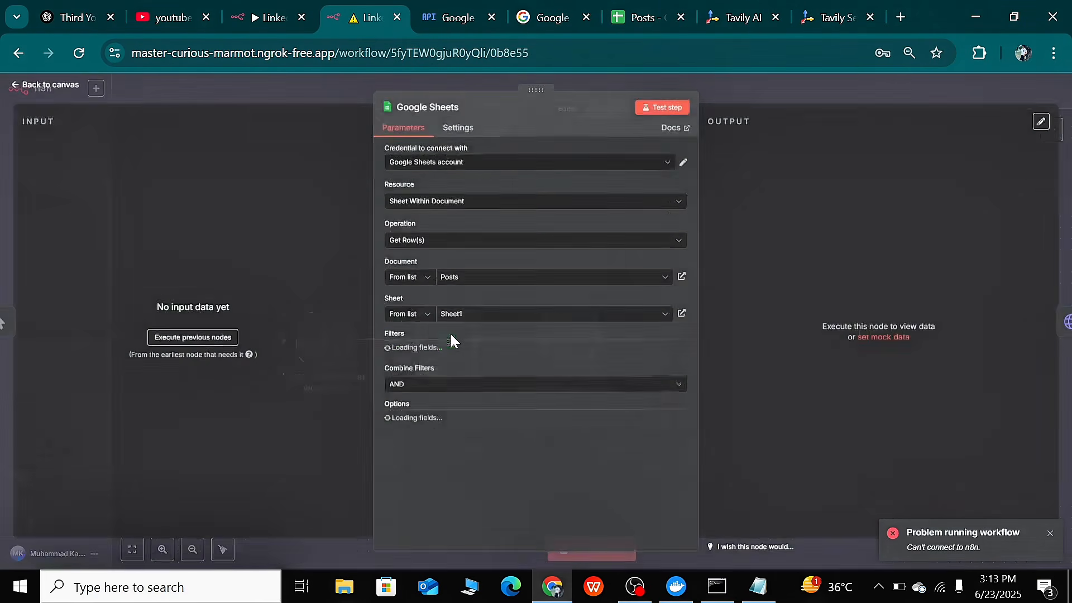
pyautogui.click(664, 107)
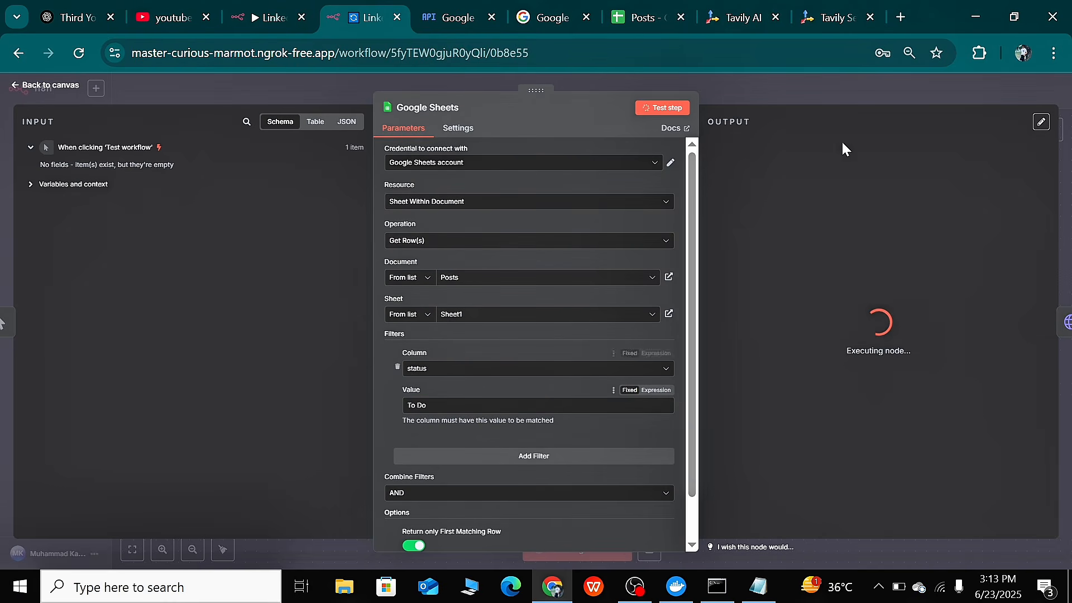
pyautogui.click(805, 85)
# Check the JSON body expression in the HTTP Request node and try to test the node again
pyautogui.doubleClick(561, 344)
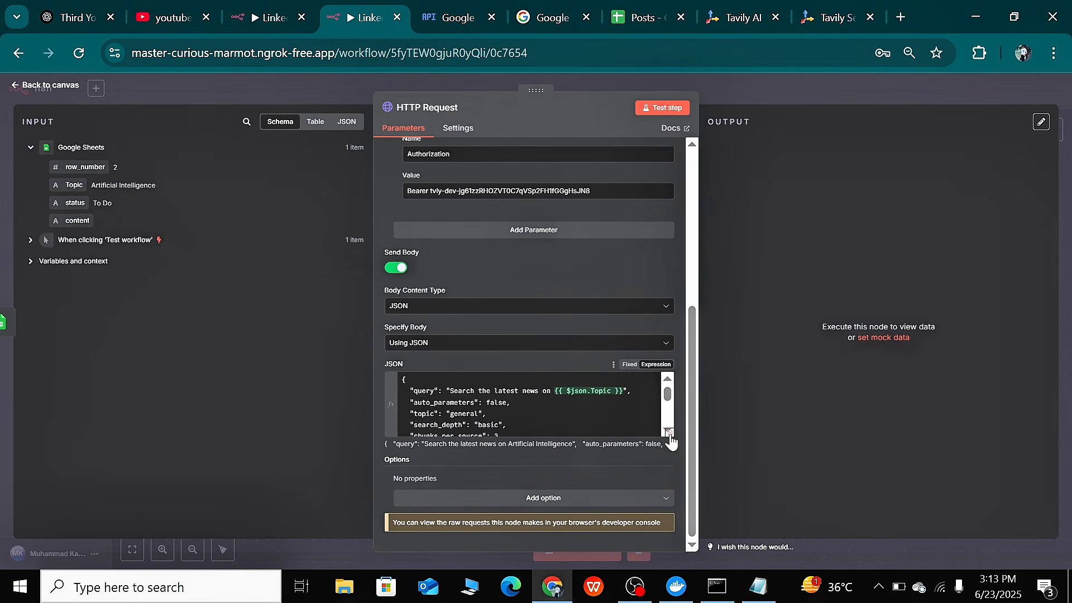
pyautogui.click(668, 433)
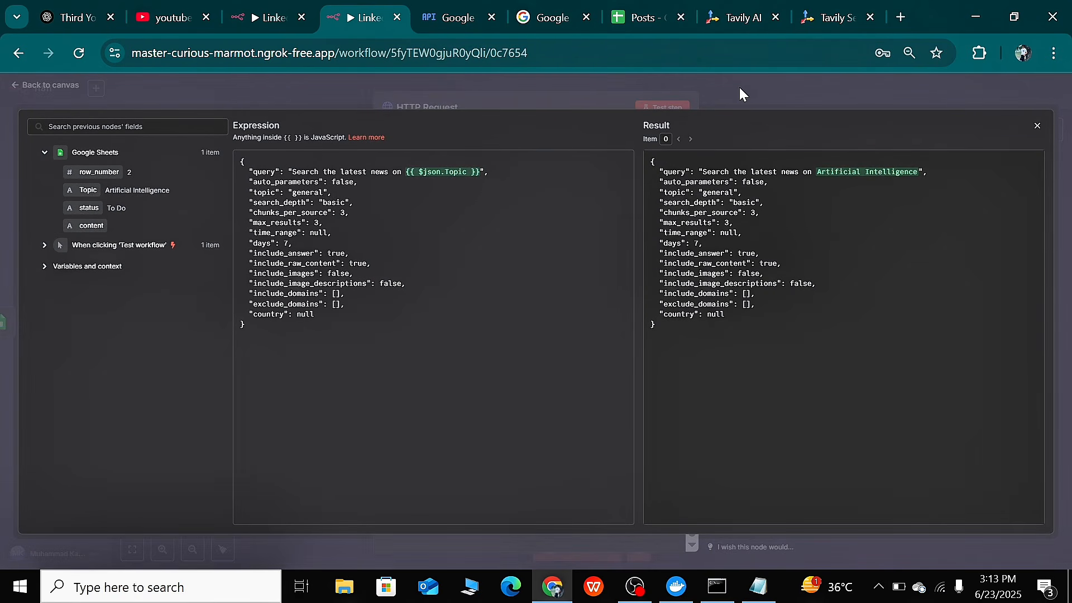
pyautogui.click(739, 87)
pyautogui.click(675, 106)
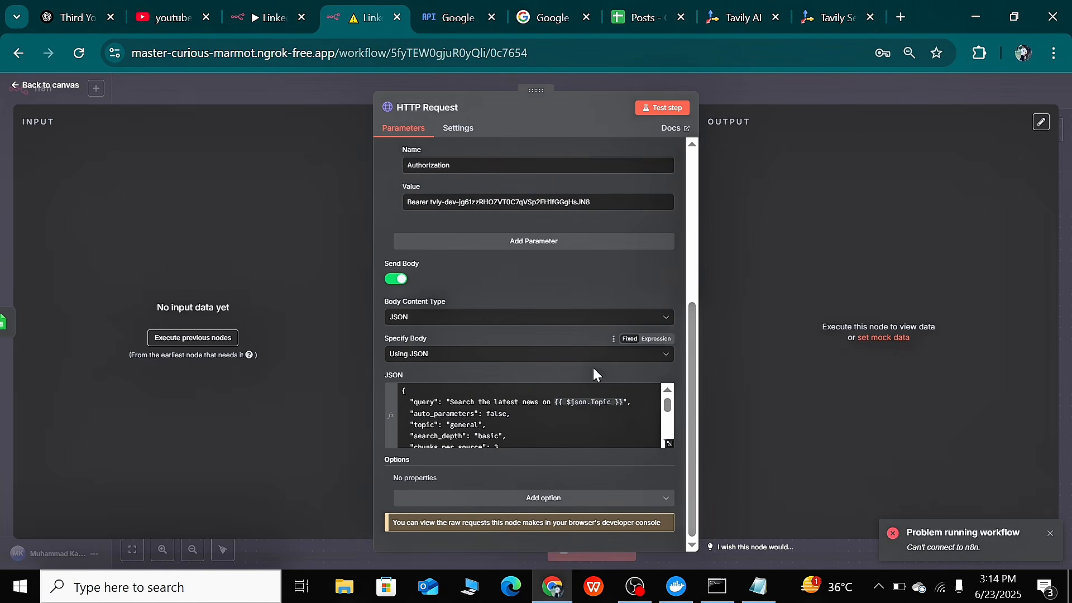
# Review the HTTP Request node's method, URL, authorization header, body content type, JSON body and available options
pyautogui.scroll(-5, 511, 385)
pyautogui.scroll(5, 512, 385)
pyautogui.scroll(2, 528, 402)
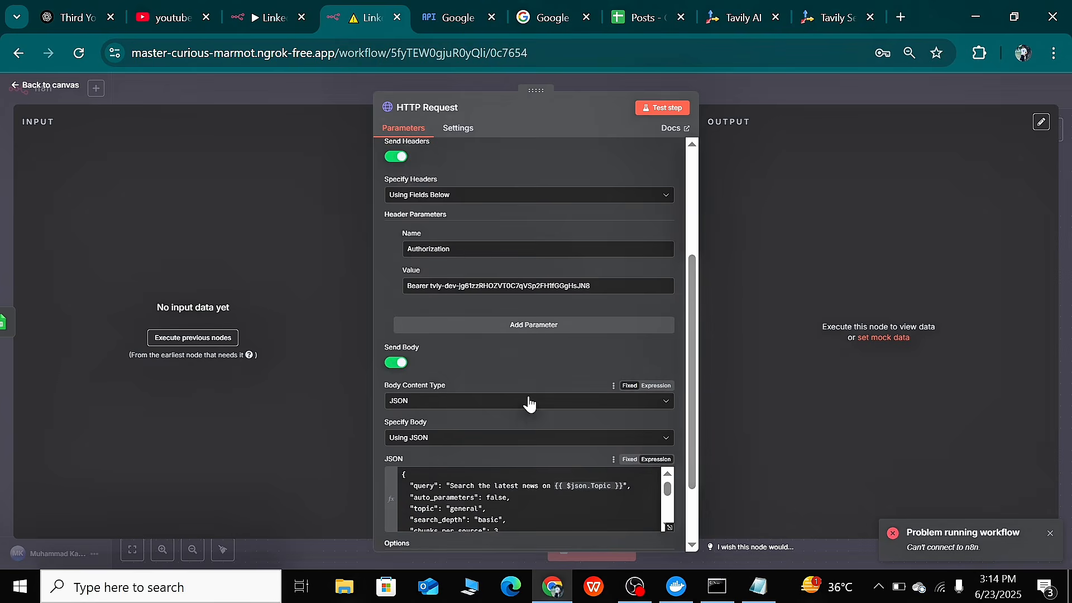
pyautogui.scroll(-2, 528, 402)
pyautogui.click(523, 495)
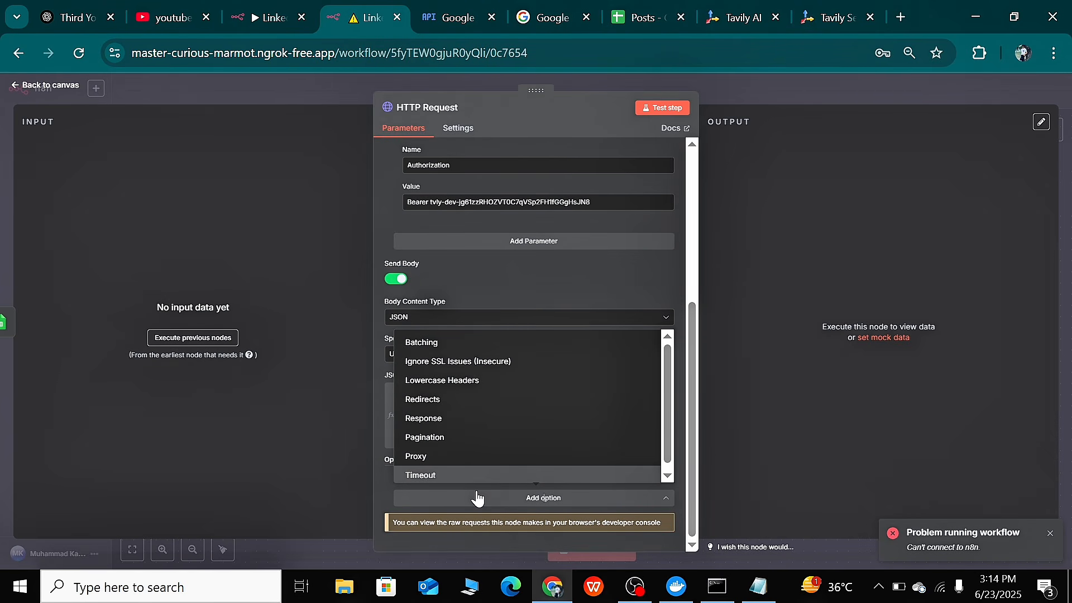
pyautogui.click(274, 437)
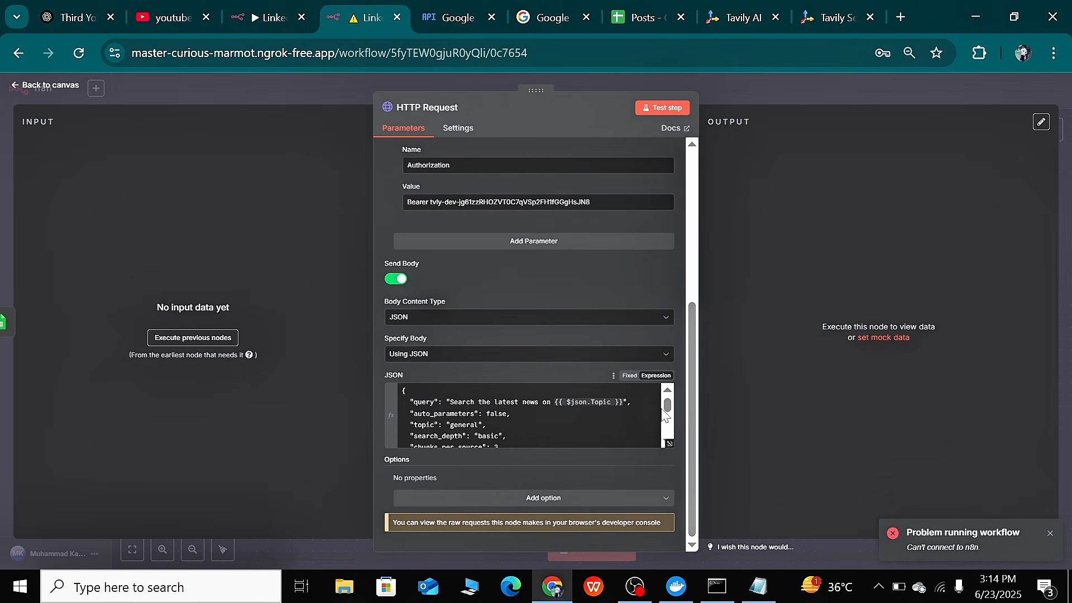
pyautogui.moveTo(668, 406); pyautogui.dragTo(675, 362)
pyautogui.scroll(2, 513, 326)
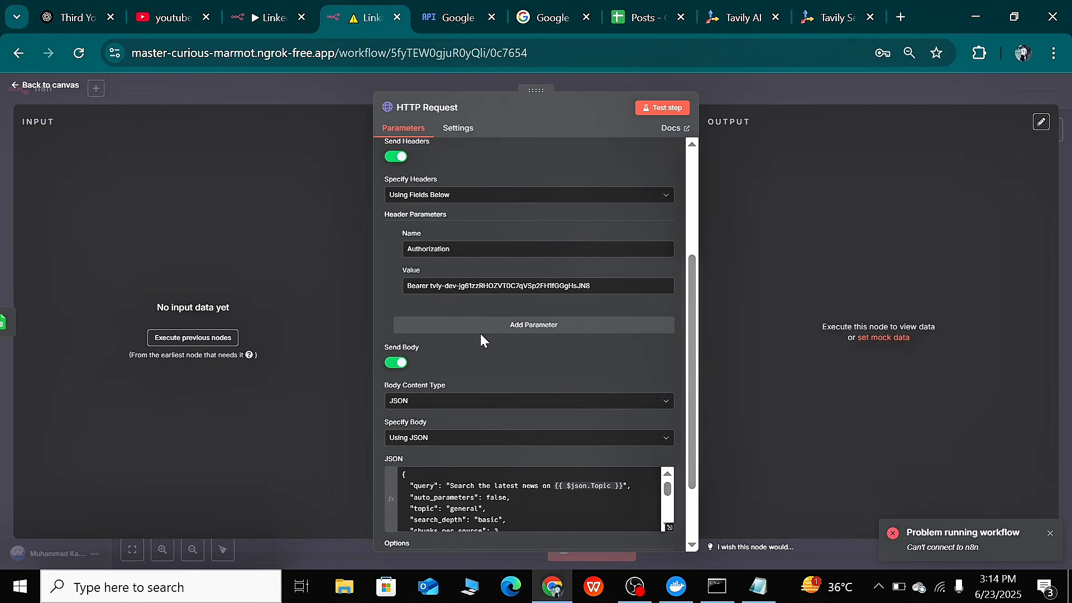
pyautogui.click(451, 406)
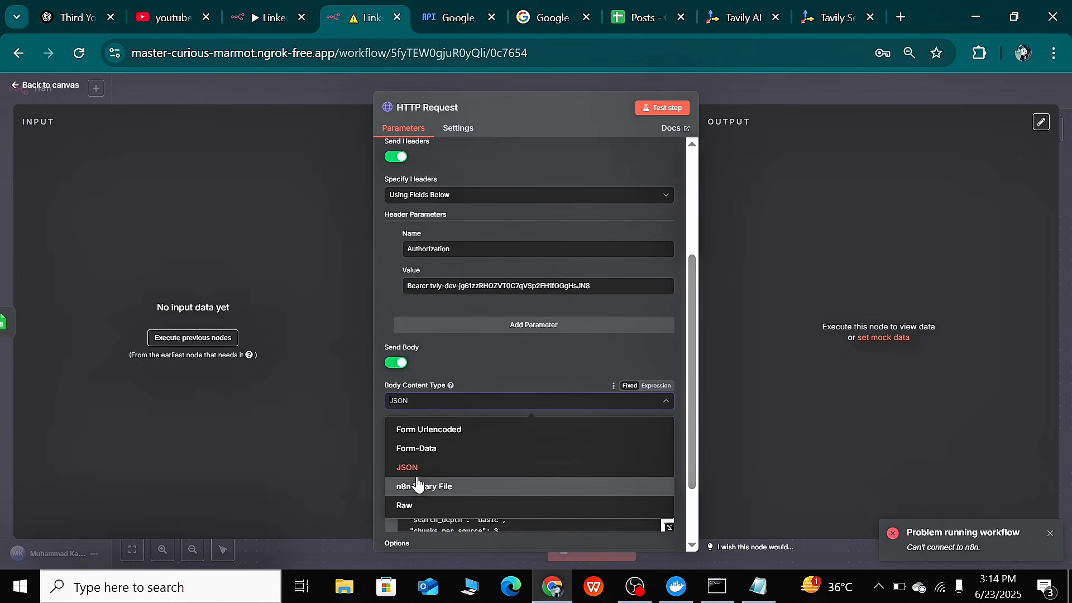
pyautogui.click(463, 467)
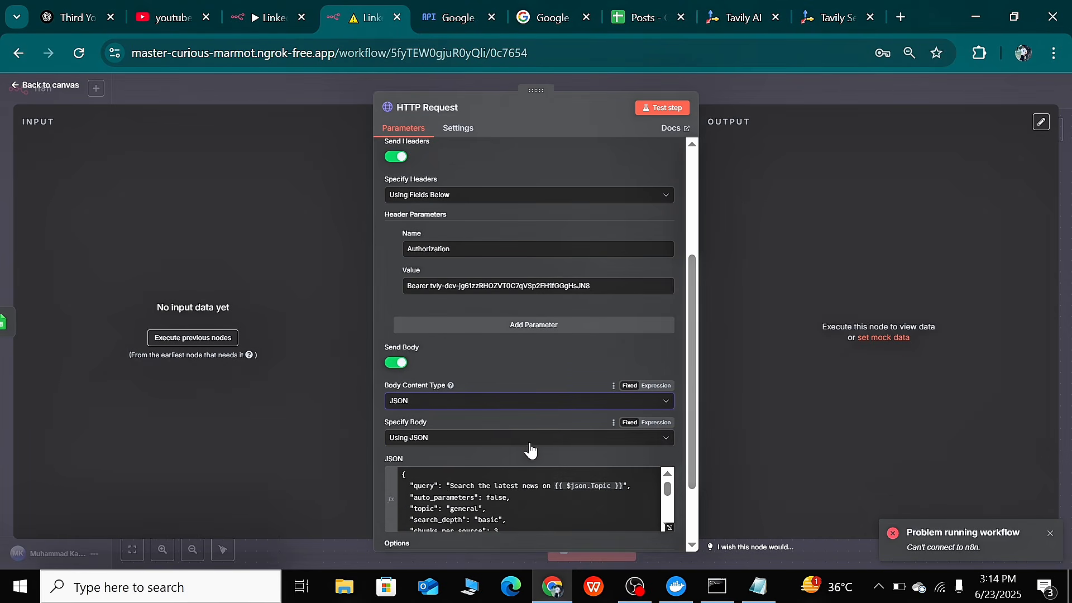
pyautogui.scroll(2, 491, 407)
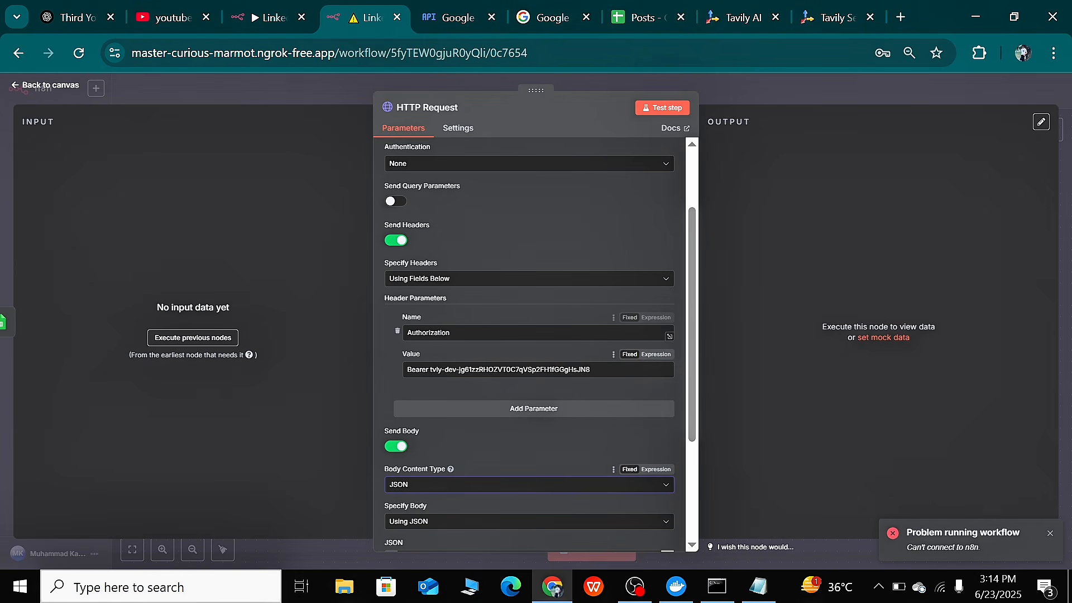
pyautogui.scroll(2, 461, 347)
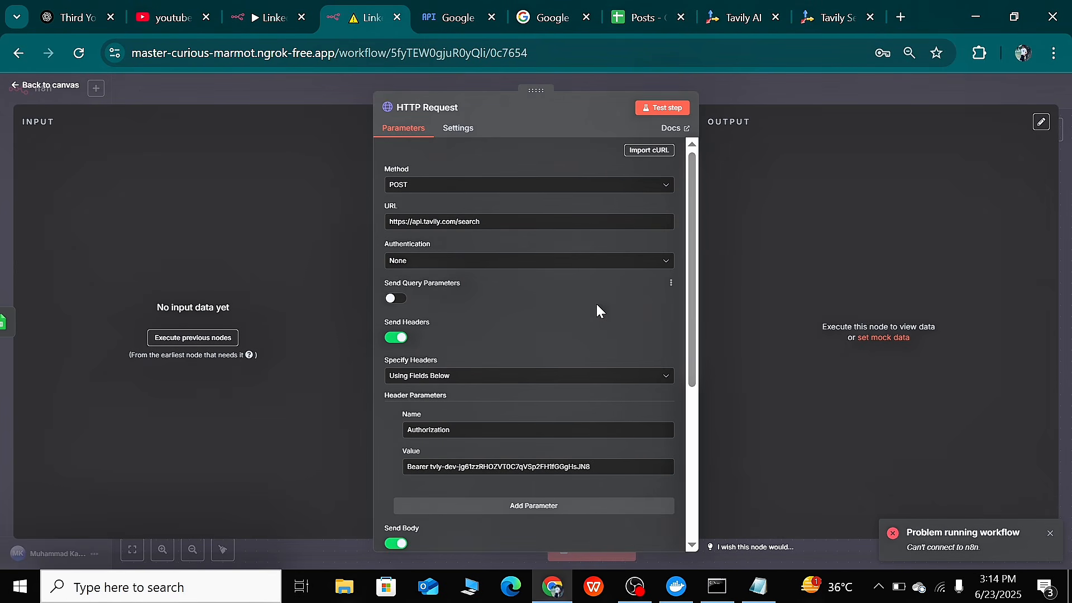
pyautogui.scroll(-3, 634, 311)
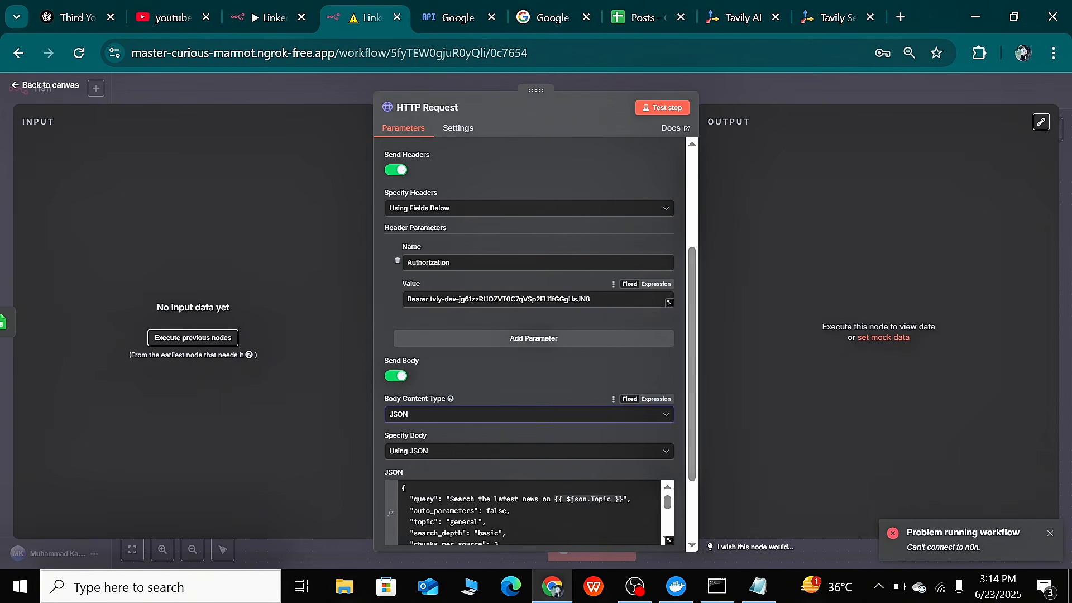
# Switch to the Tavily dashboard, create a Development API key named "fresh", and copy the key
pyautogui.click(734, 15)
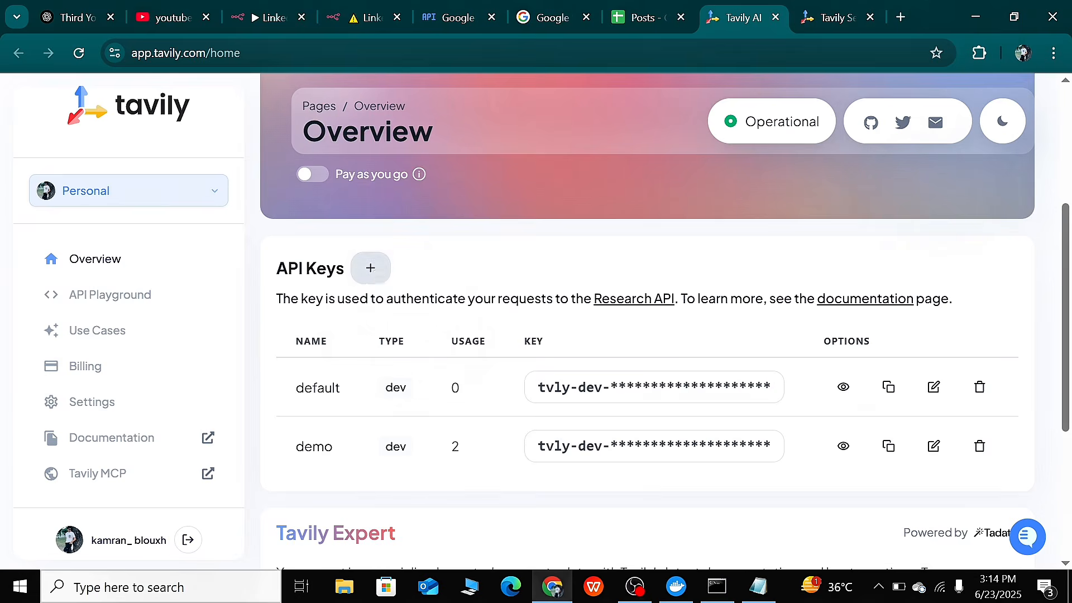
pyautogui.click(370, 268)
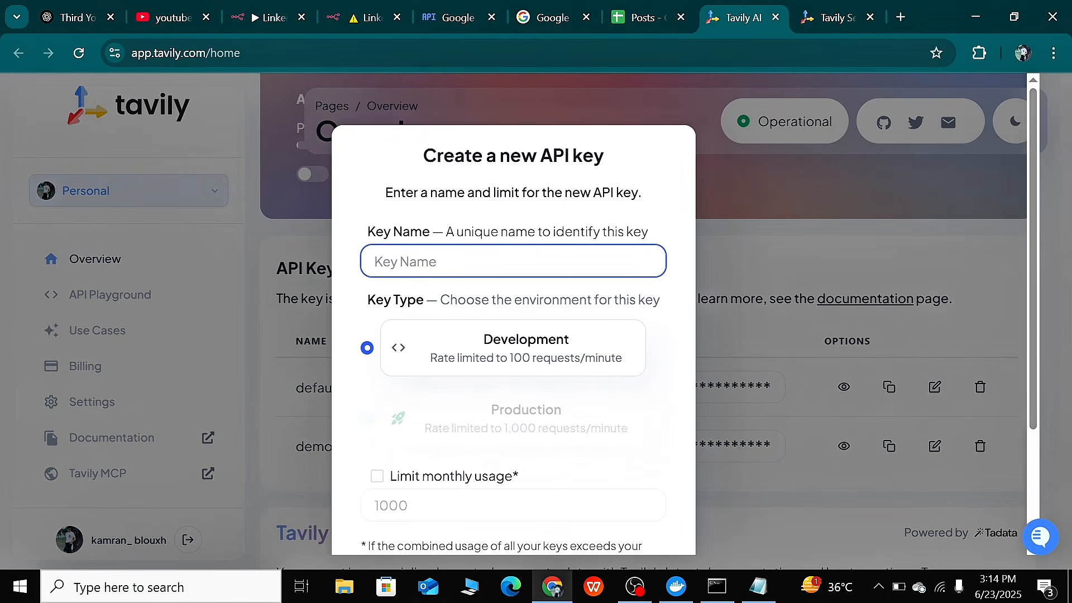
pyautogui.write('fresh')
pyautogui.scroll(-2, 472, 324)
pyautogui.scroll(2, 480, 329)
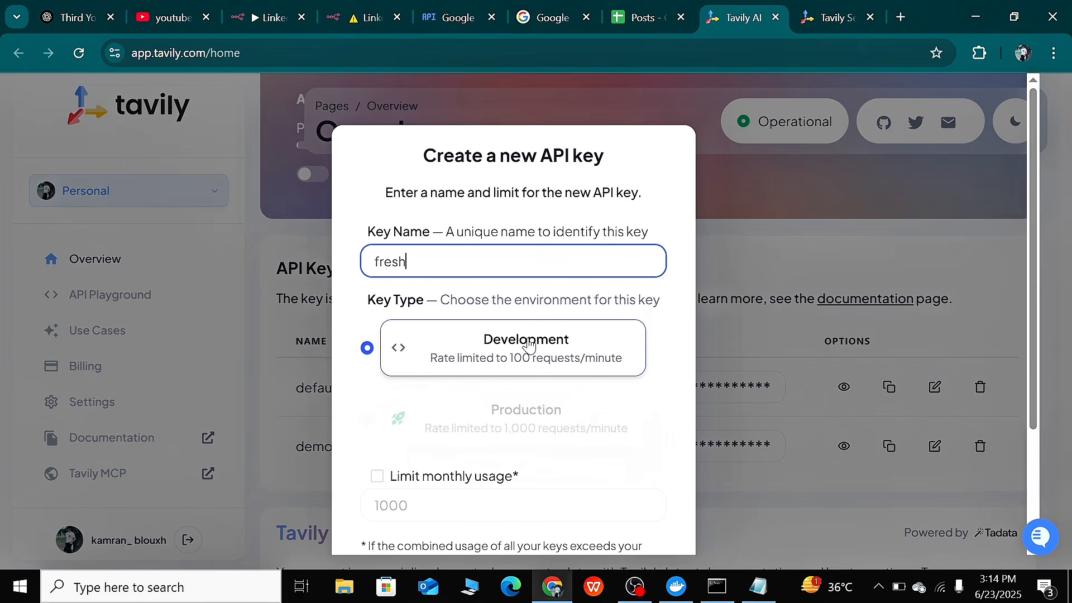
pyautogui.scroll(-2, 514, 355)
pyautogui.click(471, 529)
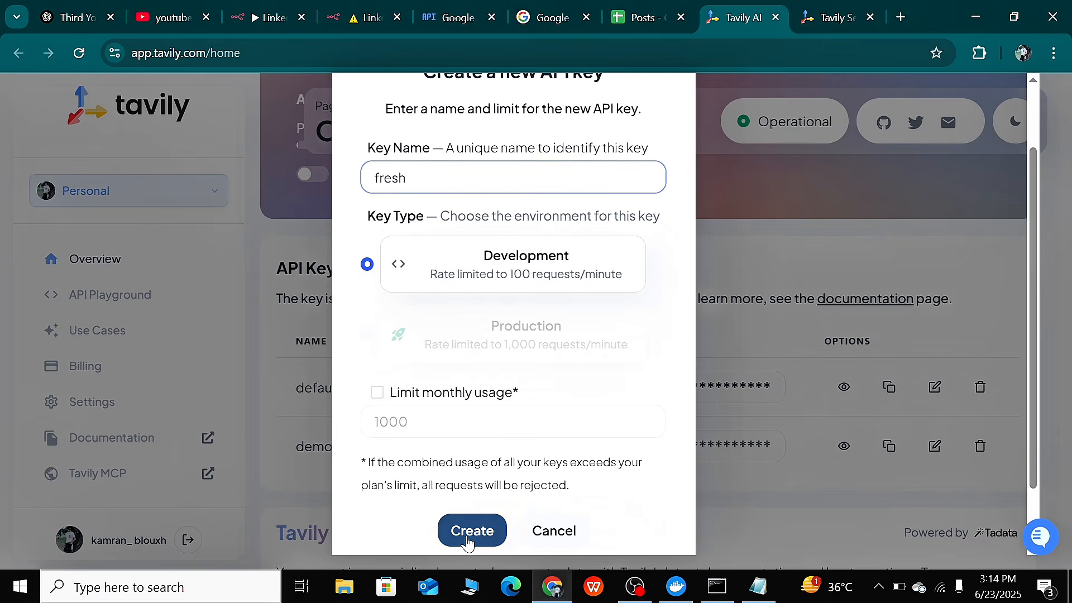
pyautogui.scroll(-1, 725, 430)
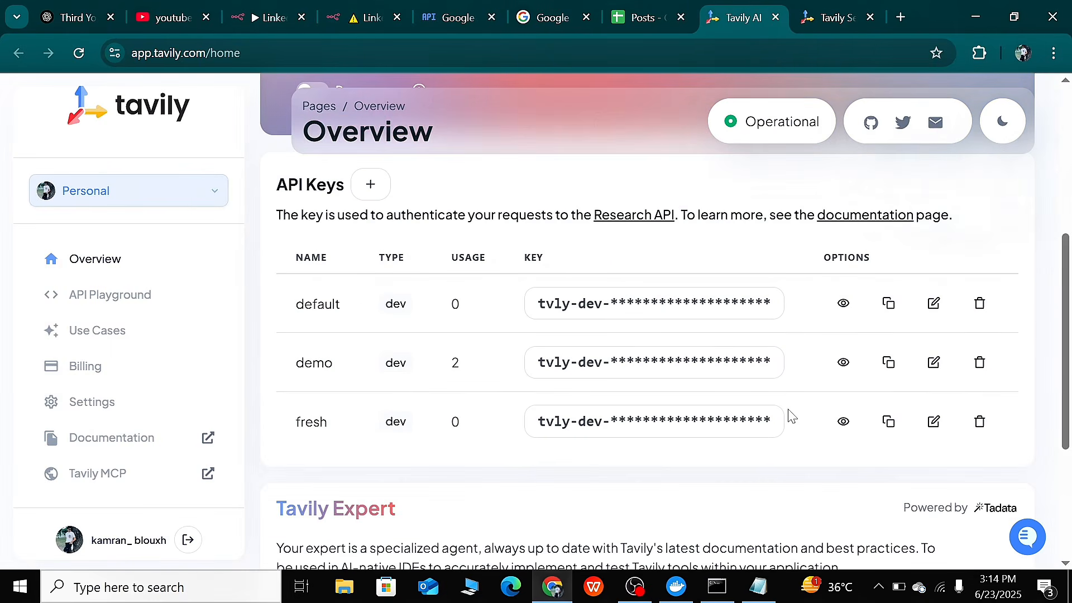
pyautogui.click(889, 425)
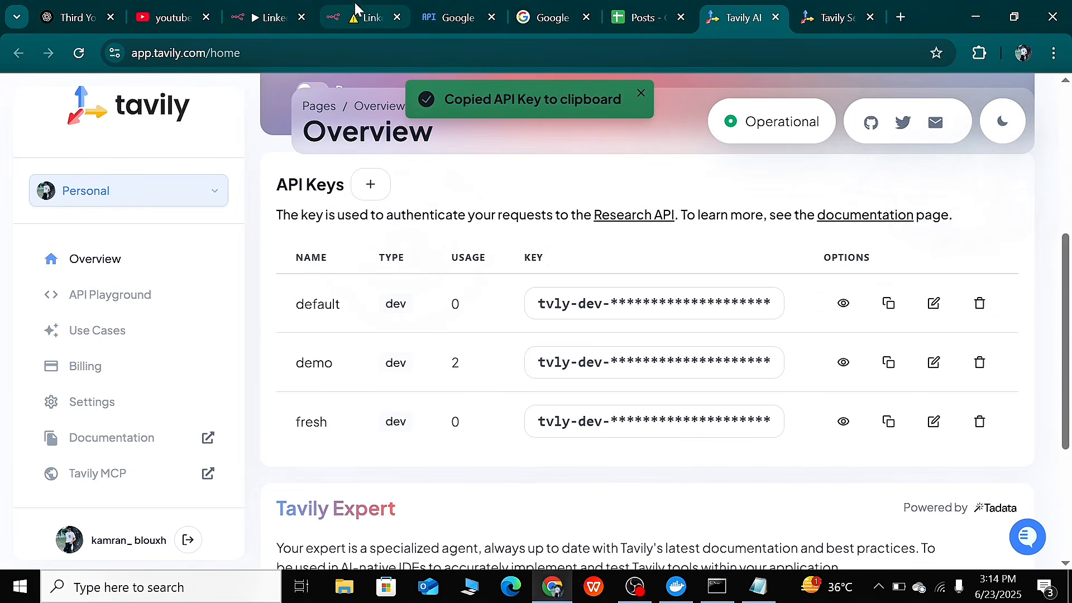
# Back in n8n, replace the API key after "Bearer" in the HTTP Request node's Authorization header with the copied key
pyautogui.click(366, 21)
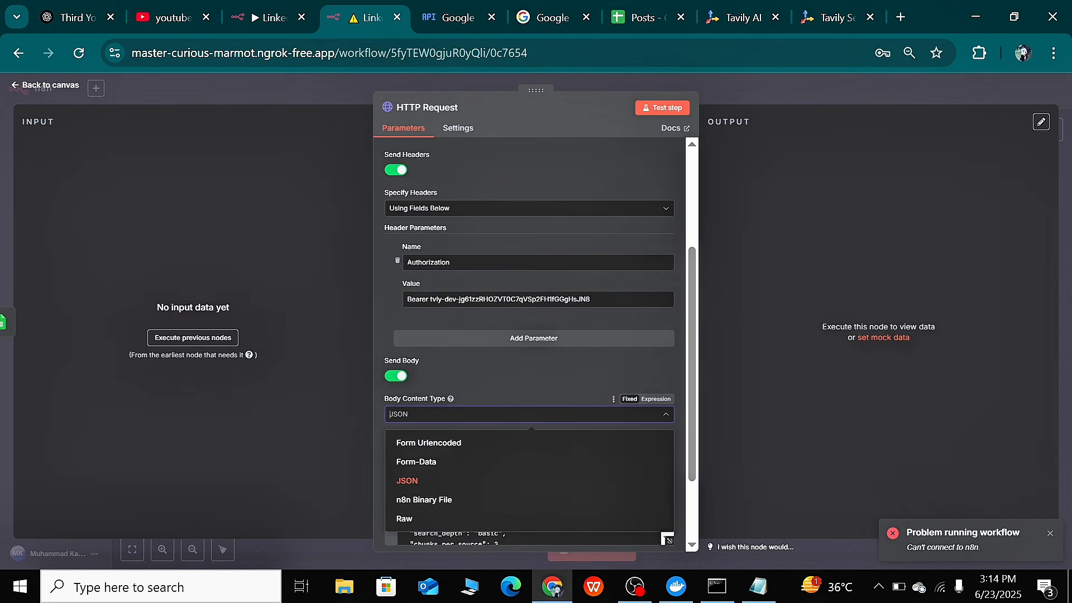
pyautogui.moveTo(591, 299); pyautogui.dragTo(438, 299)
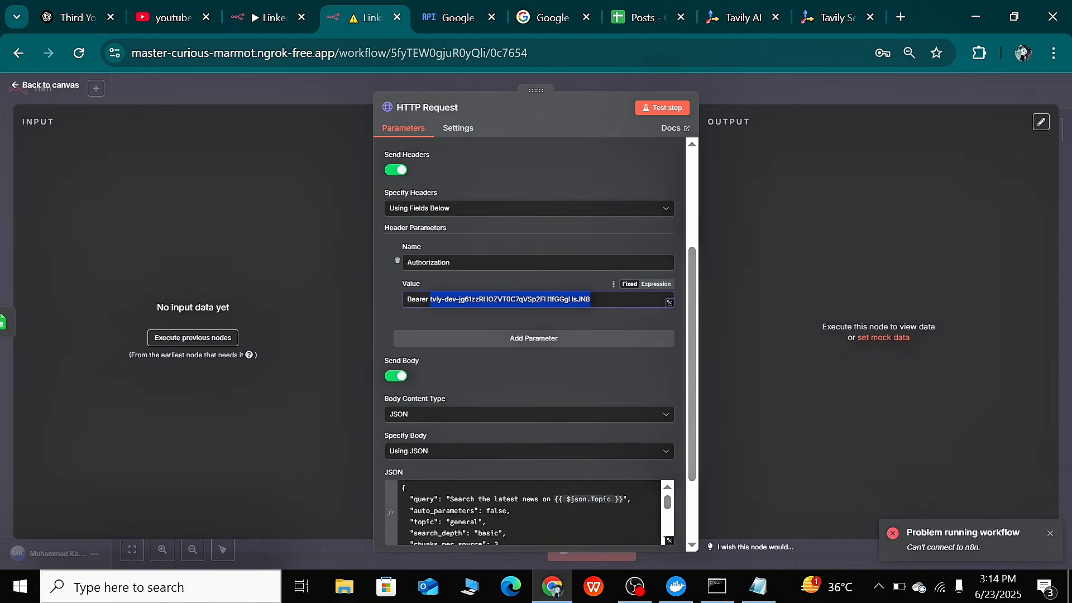
pyautogui.press('BackSpace')
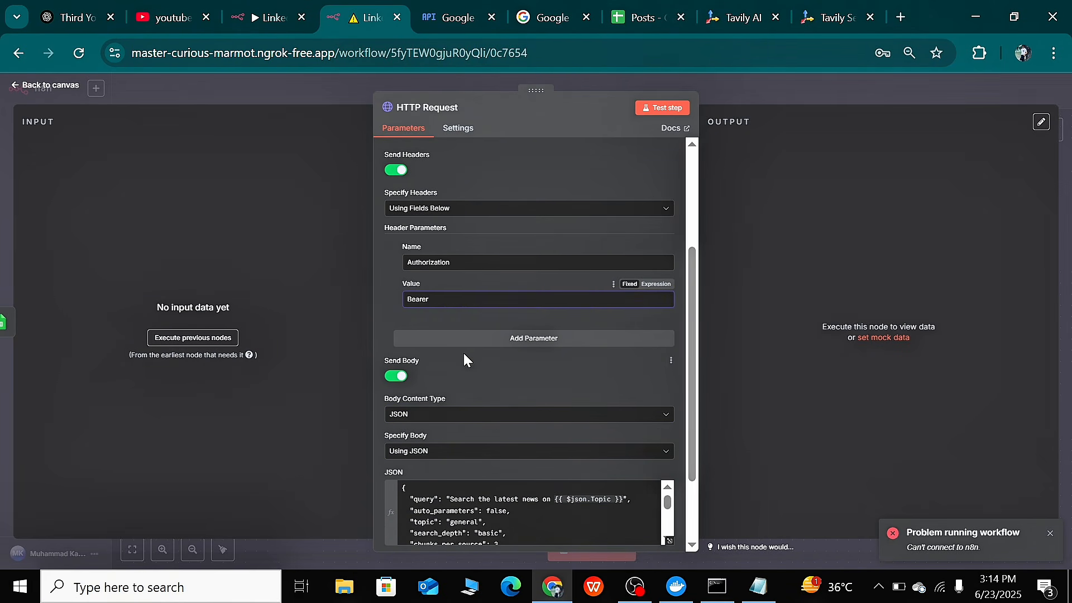
pyautogui.hotkey('ctrl', 'v')
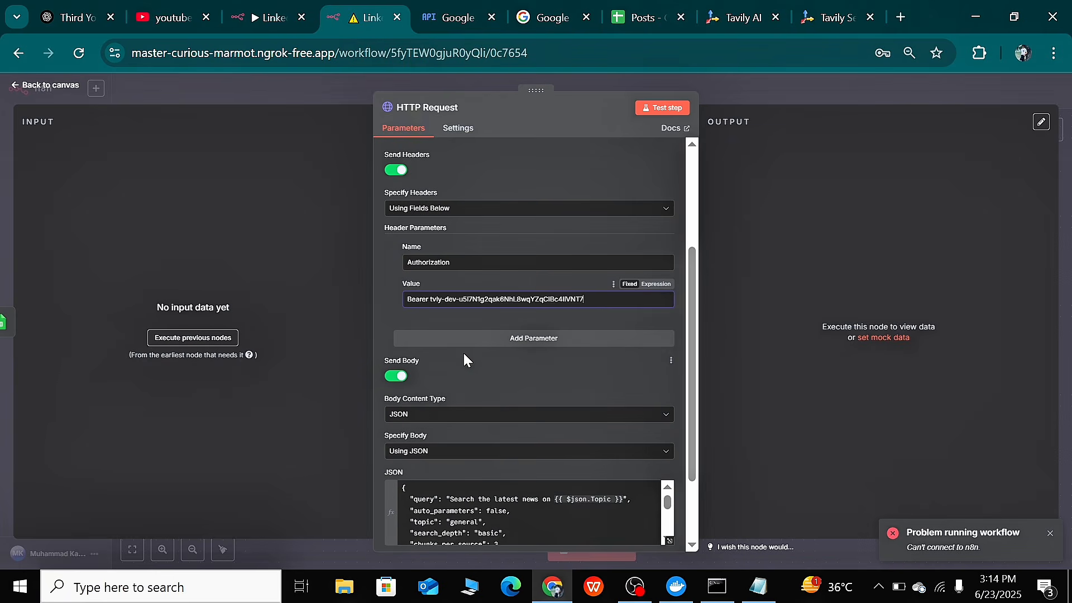
# Return to the canvas, save the Linkedin Agent workflow and reload its page
pyautogui.click(731, 92)
pyautogui.hotkey('ctrl', 's')
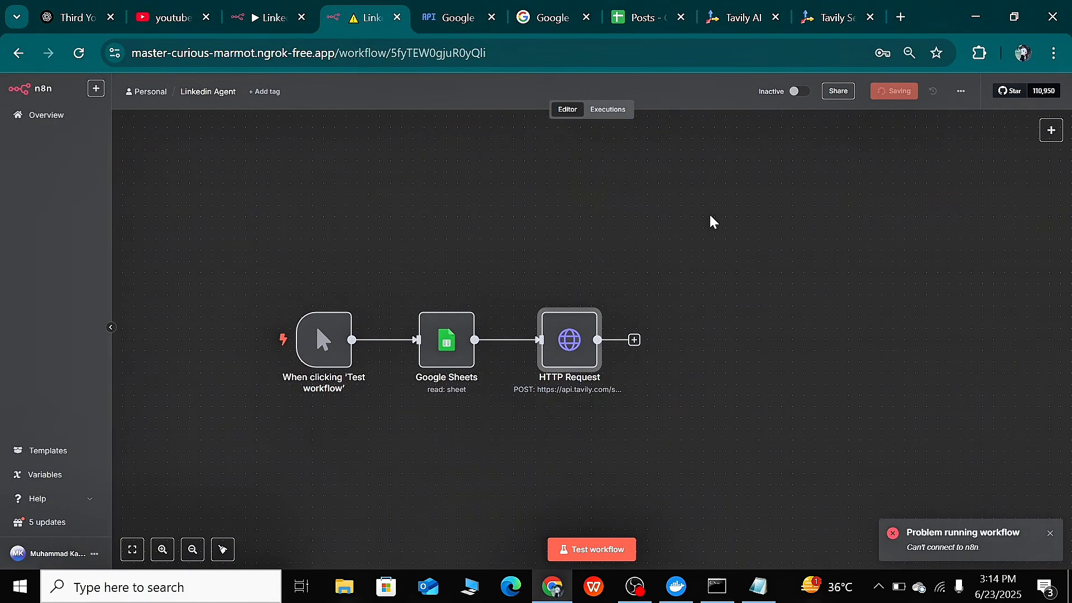
pyautogui.click(85, 56)
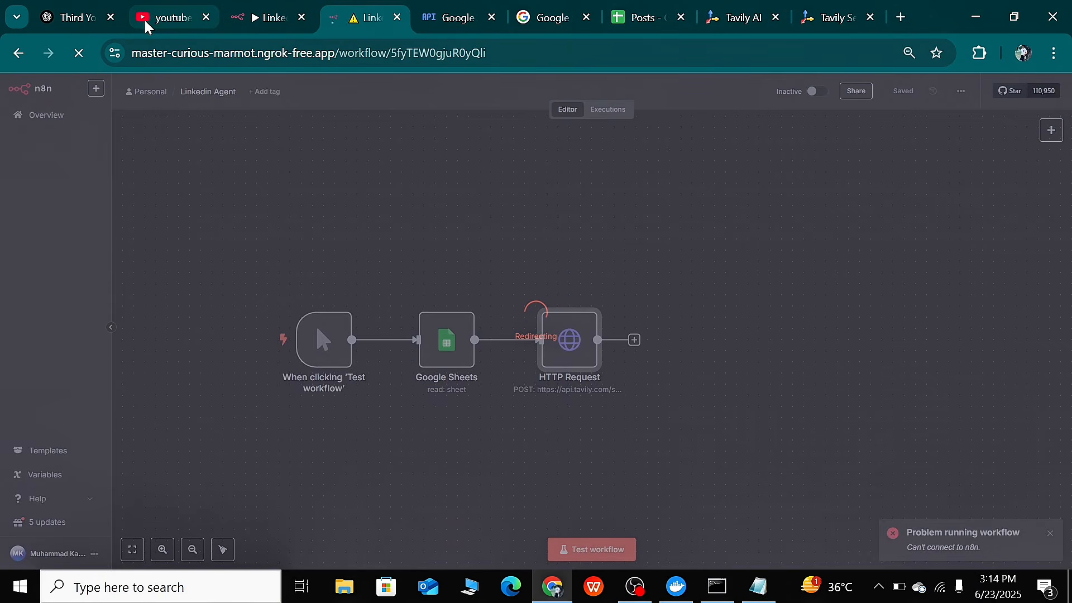
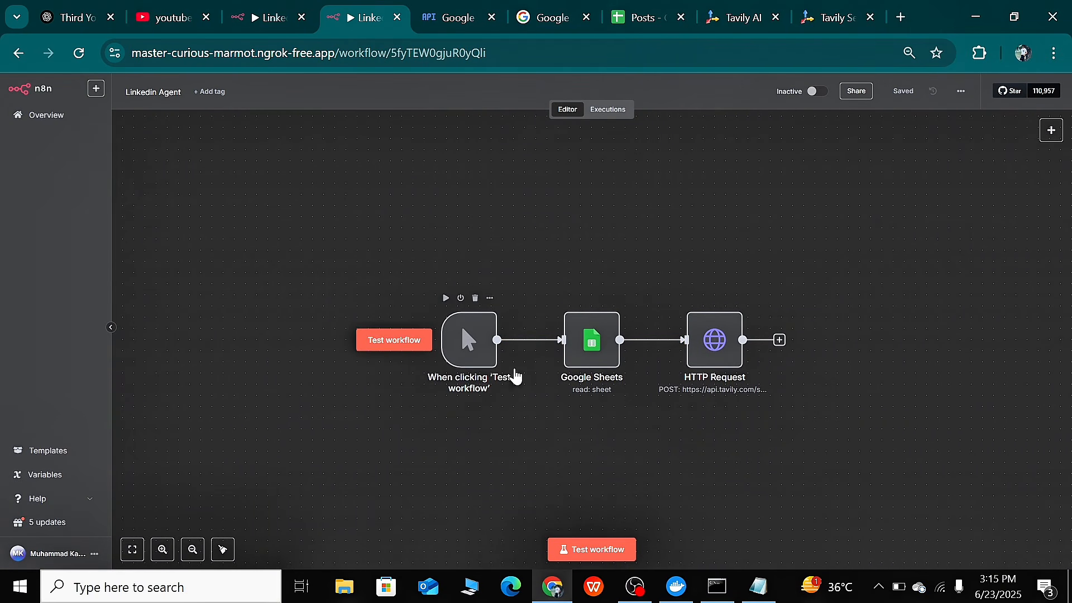
# Run the Google Sheets node on the reloaded workflow to fetch the "To Do" row, and return to the canvas
pyautogui.click(592, 346)
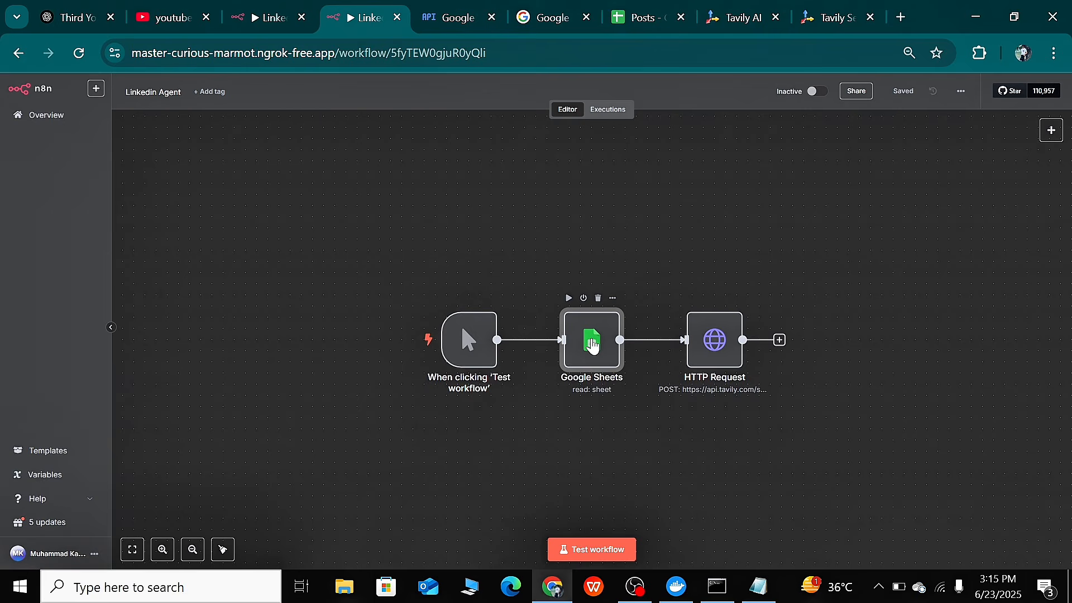
pyautogui.doubleClick(592, 346)
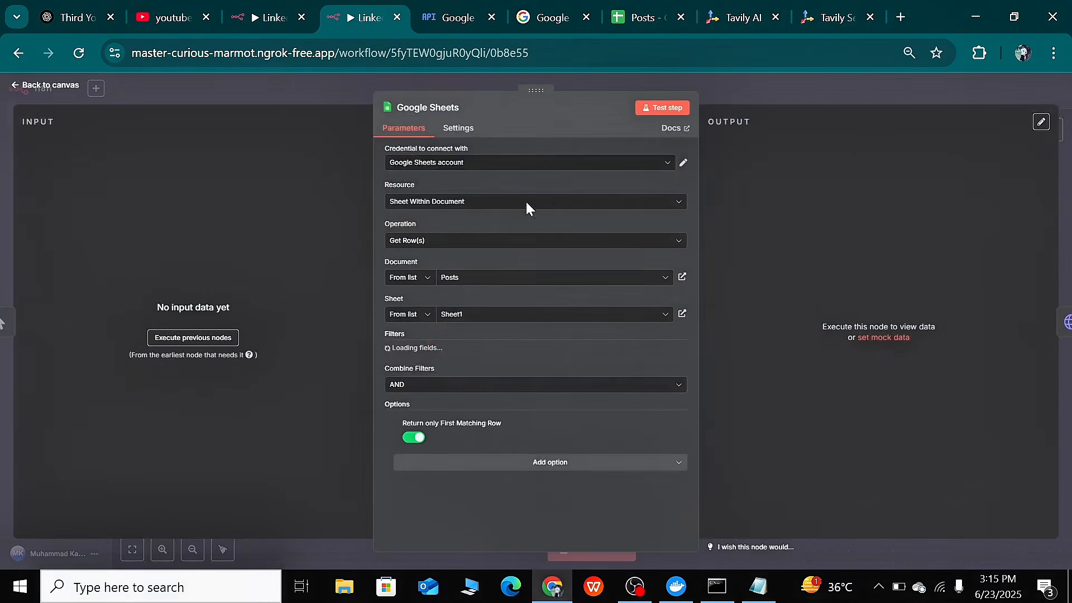
pyautogui.click(656, 111)
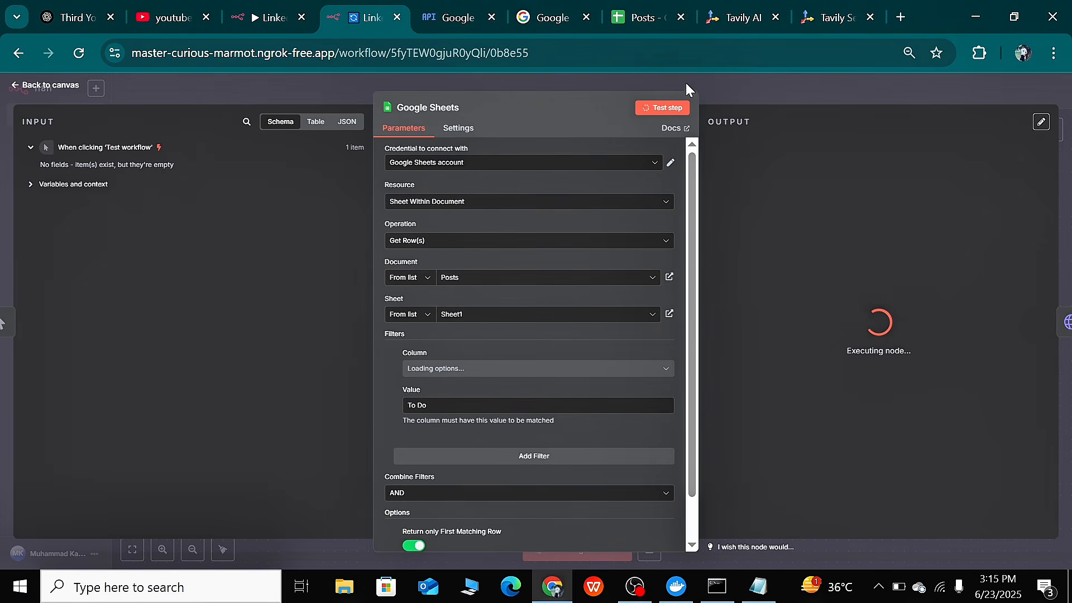
pyautogui.click(739, 87)
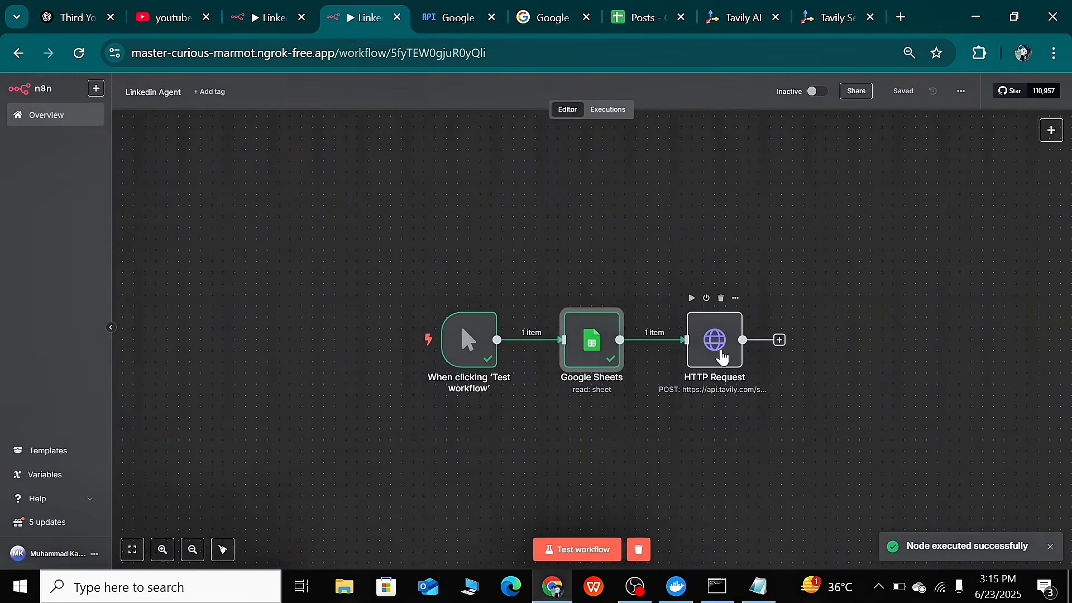
# Check the HTTP Request node's JSON body, run the node to query Tavily, and return to the canvas
pyautogui.click(717, 348)
pyautogui.doubleClick(717, 354)
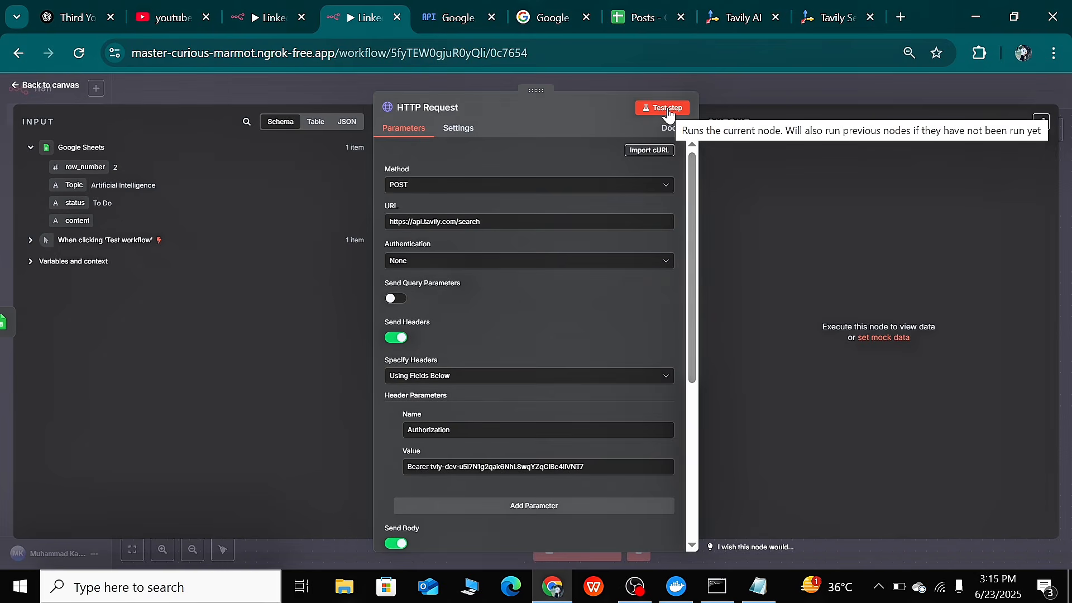
pyautogui.scroll(-5, 534, 289)
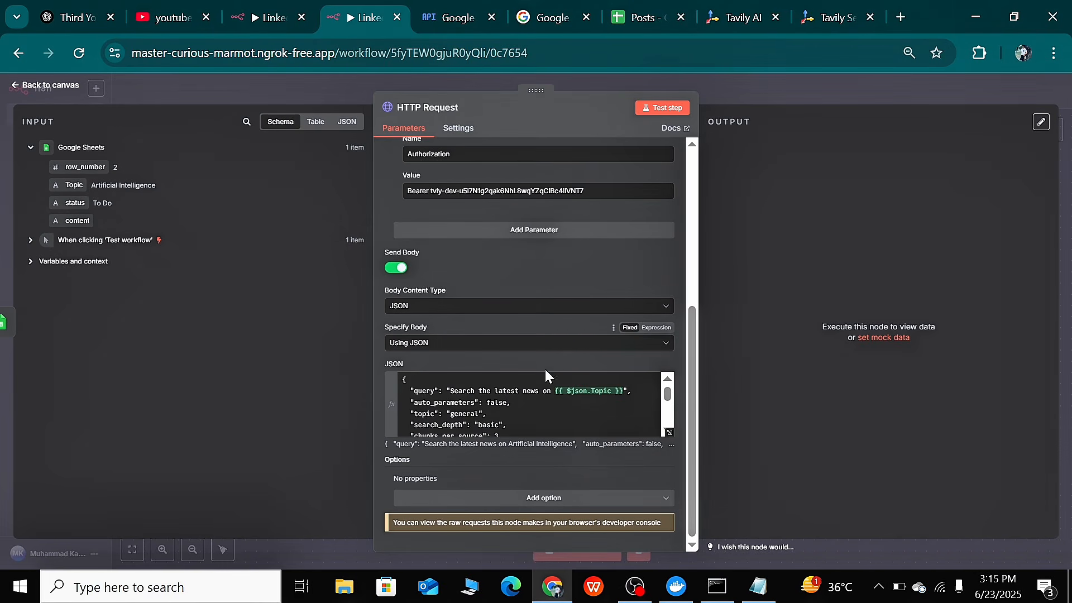
pyautogui.scroll(5, 534, 335)
pyautogui.click(662, 111)
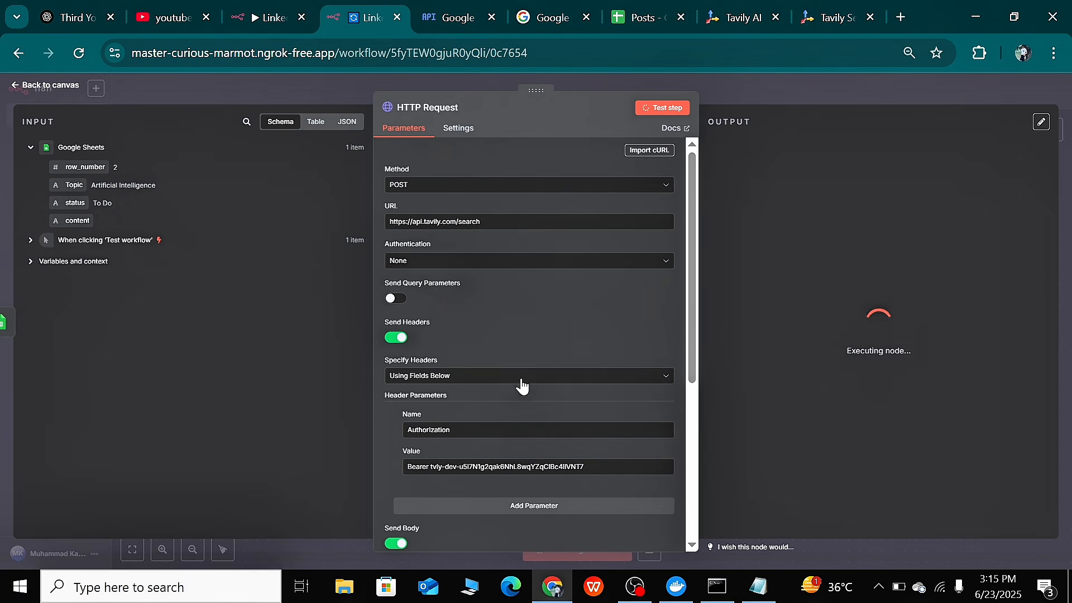
pyautogui.scroll(-5, 494, 388)
pyautogui.scroll(5, 511, 387)
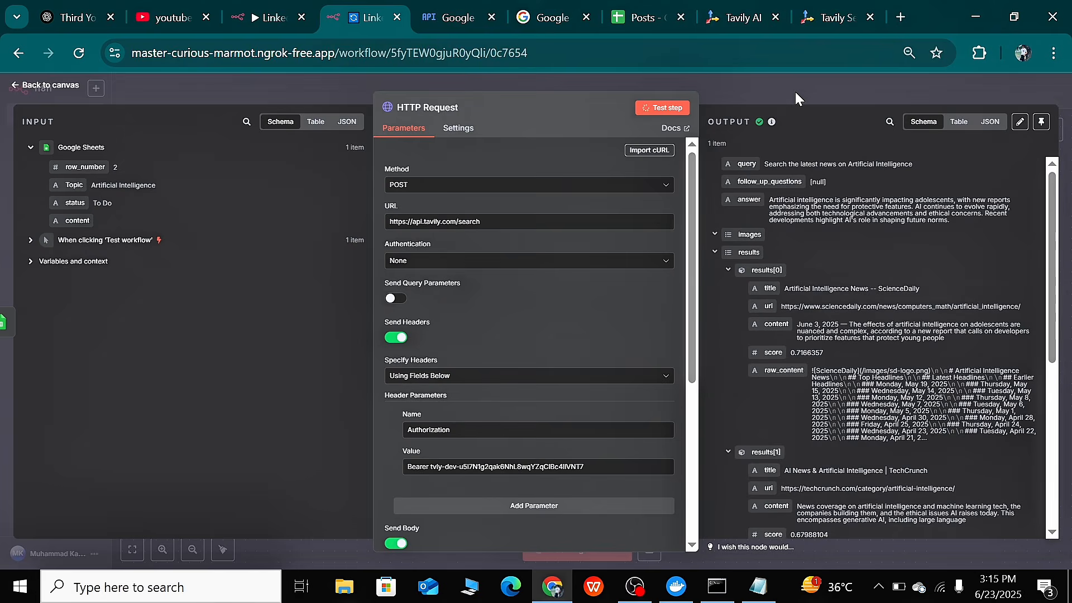
pyautogui.click(792, 91)
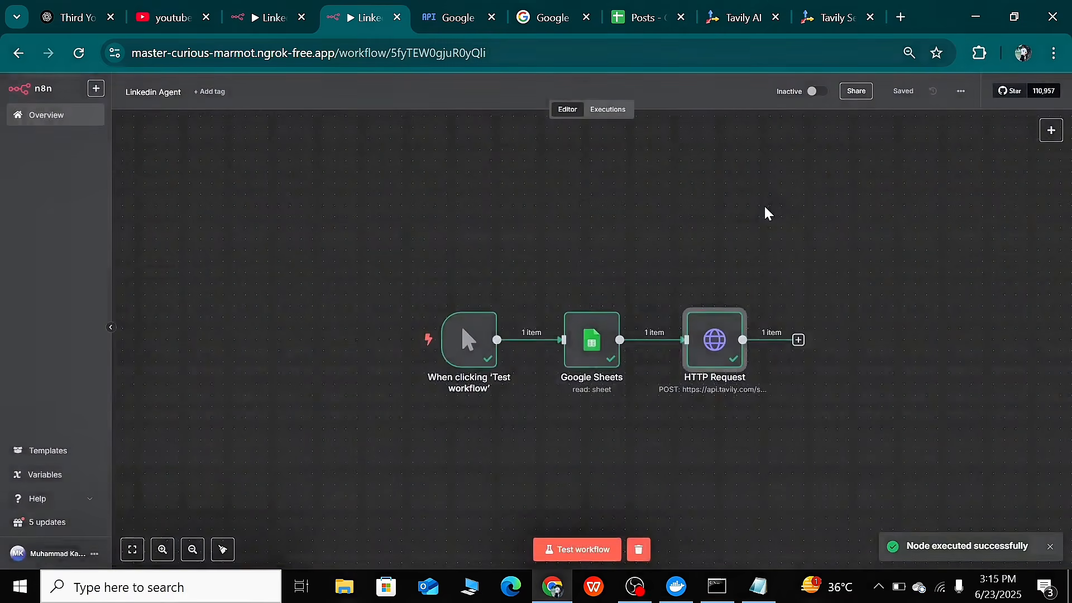
# Reopen the HTTP Request node and examine the titles, URLs and content of the returned search results
pyautogui.hscroll(5, 760, 206)
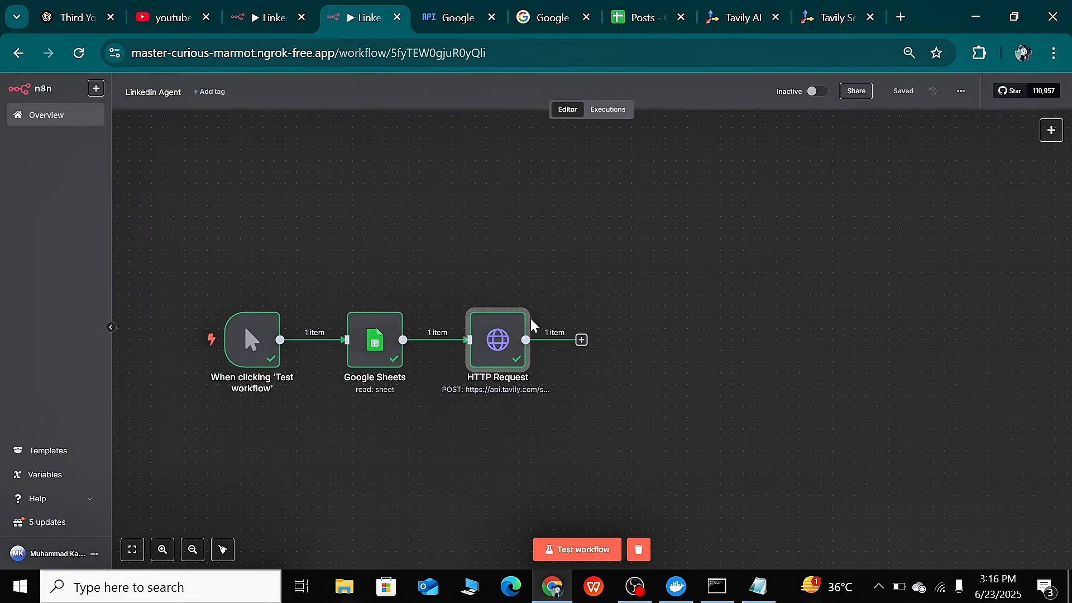
pyautogui.moveTo(524, 331)
pyautogui.doubleClick(503, 339)
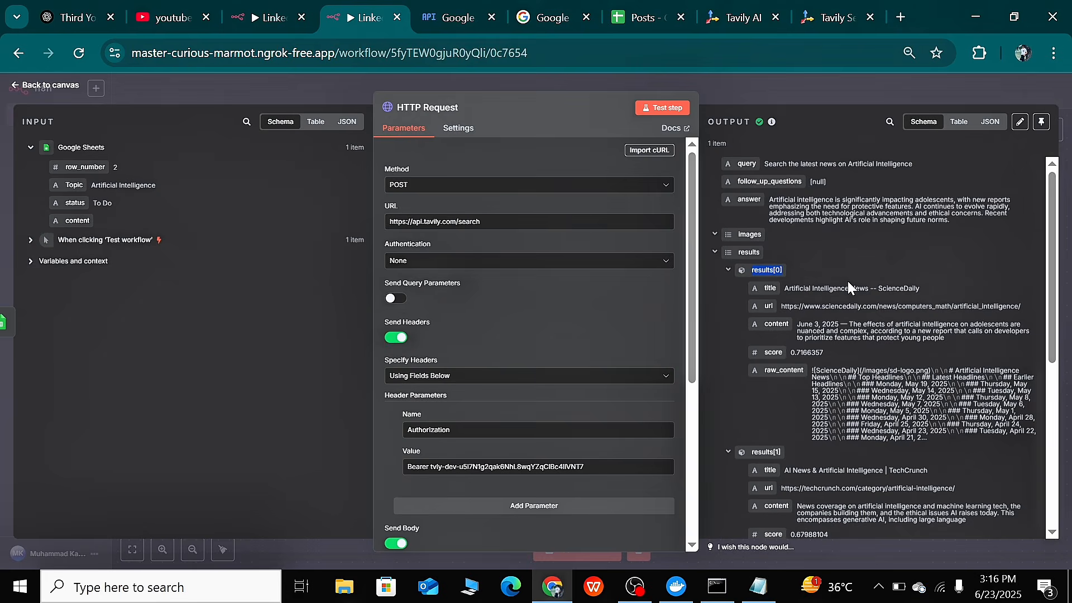
pyautogui.scroll(-3, 848, 286)
pyautogui.scroll(-6, 795, 366)
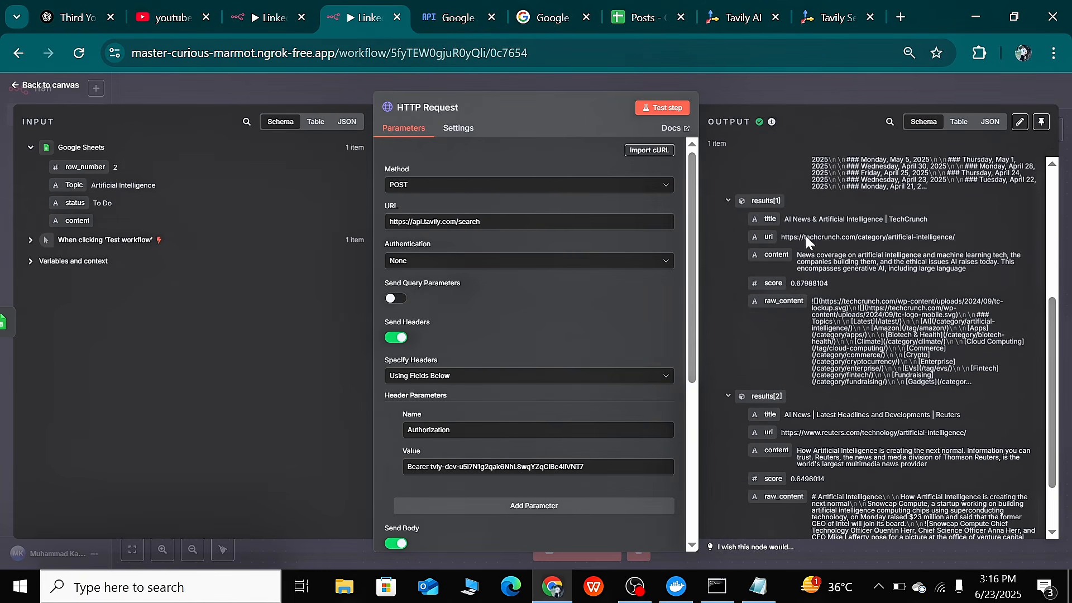
pyautogui.scroll(-2, 840, 376)
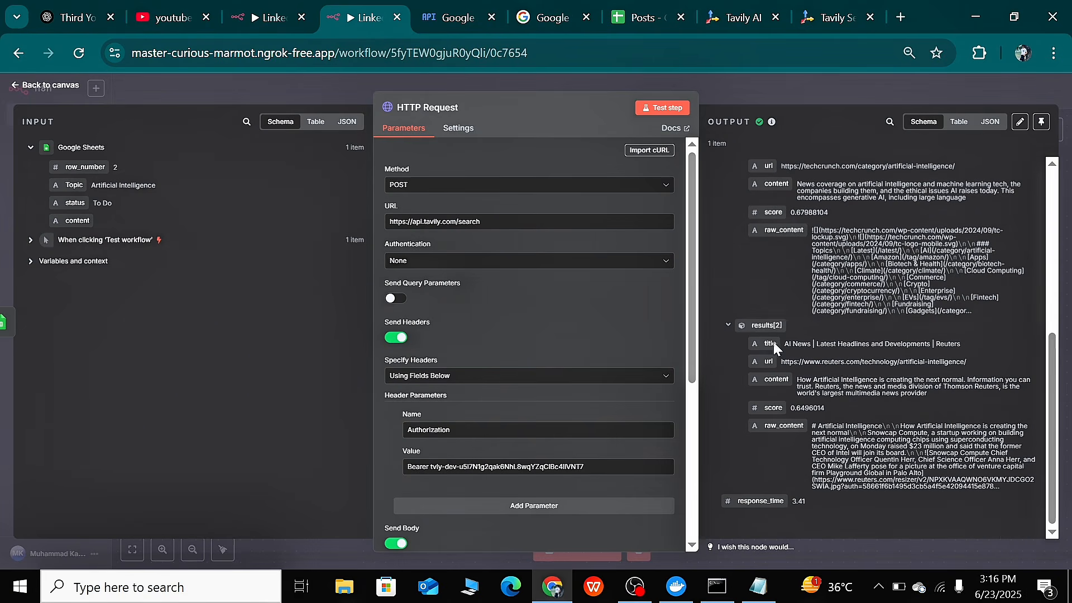
# Review the HTTP Request node's returned search results once more, and return to the canvas
pyautogui.scroll(6, 799, 357)
pyautogui.click(732, 89)
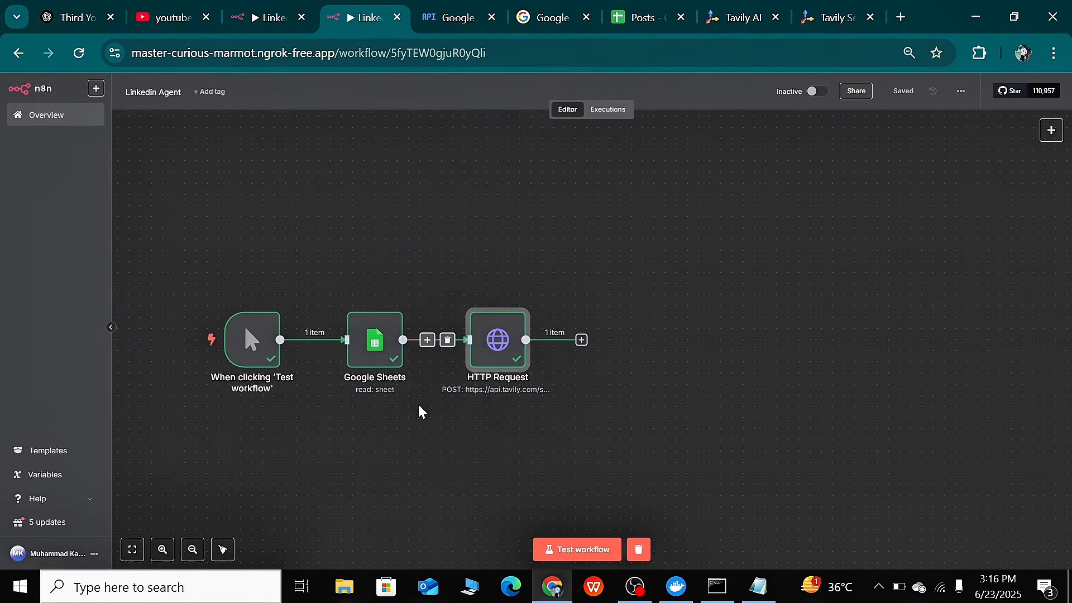
pyautogui.doubleClick(487, 346)
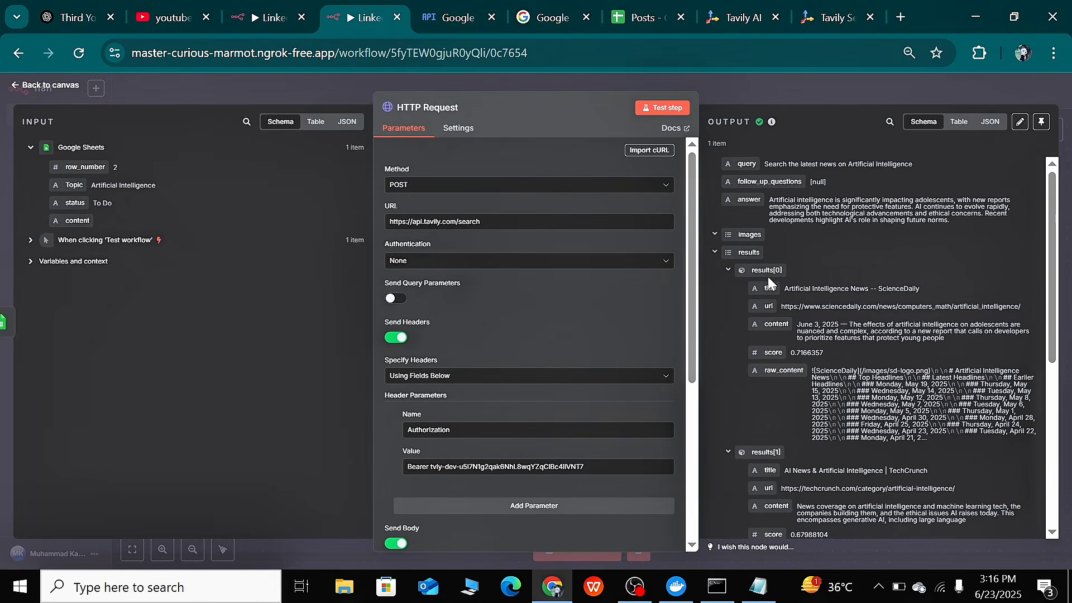
pyautogui.scroll(-3, 774, 451)
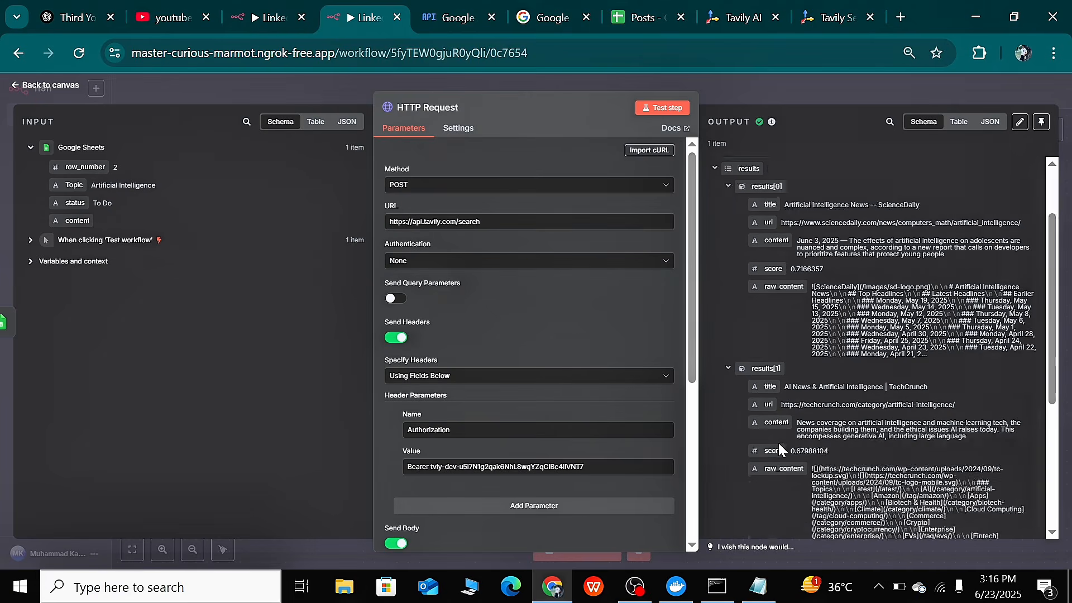
pyautogui.click(758, 88)
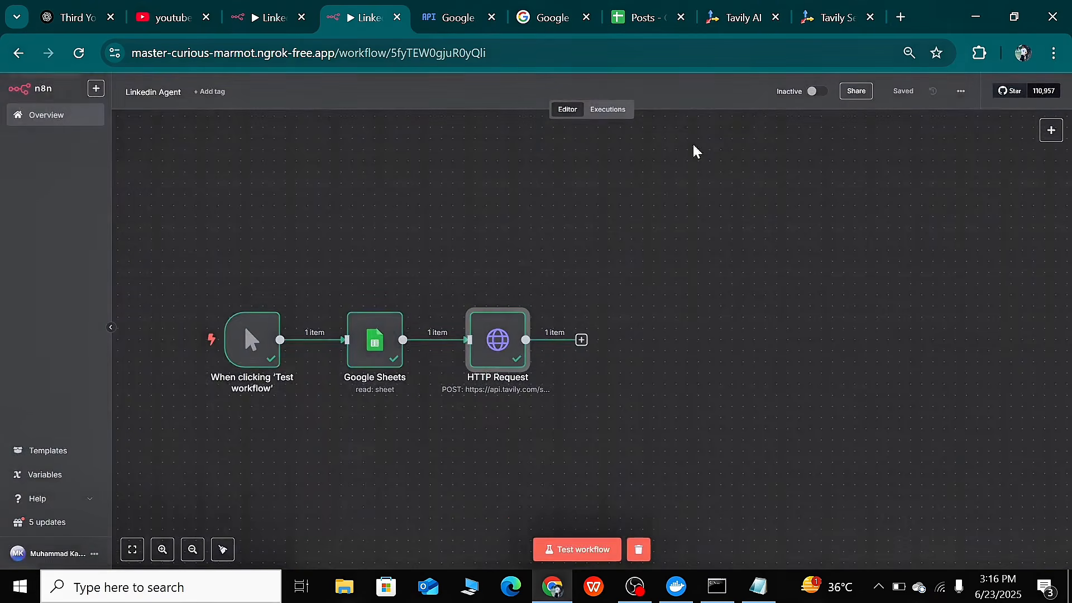
# Add an AI Agent node after the HTTP Request node and set its prompt source to "Define below"
pyautogui.click(581, 340)
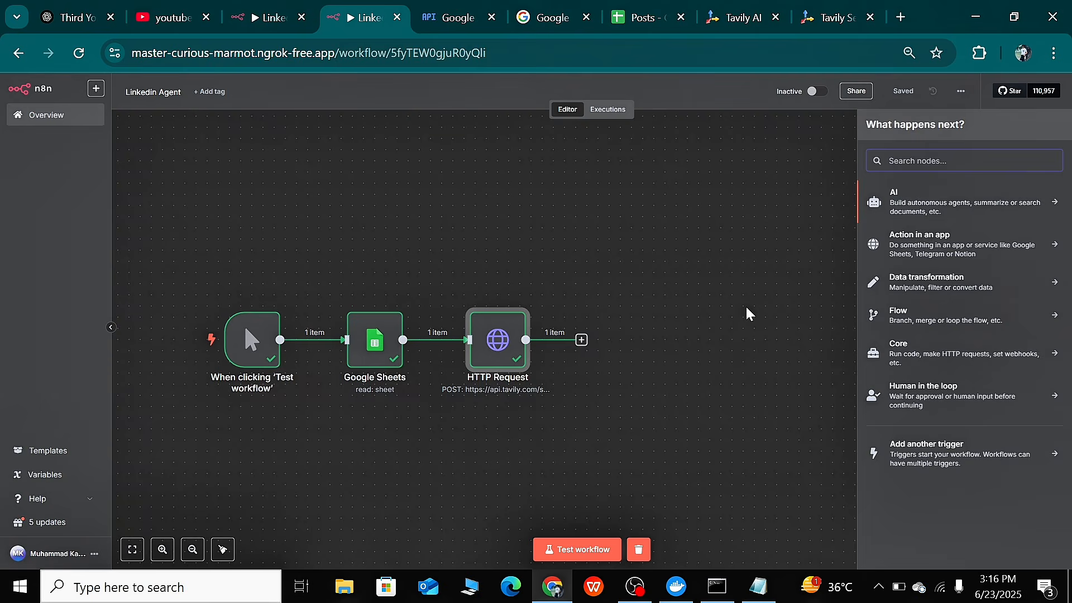
pyautogui.write('ai agent')
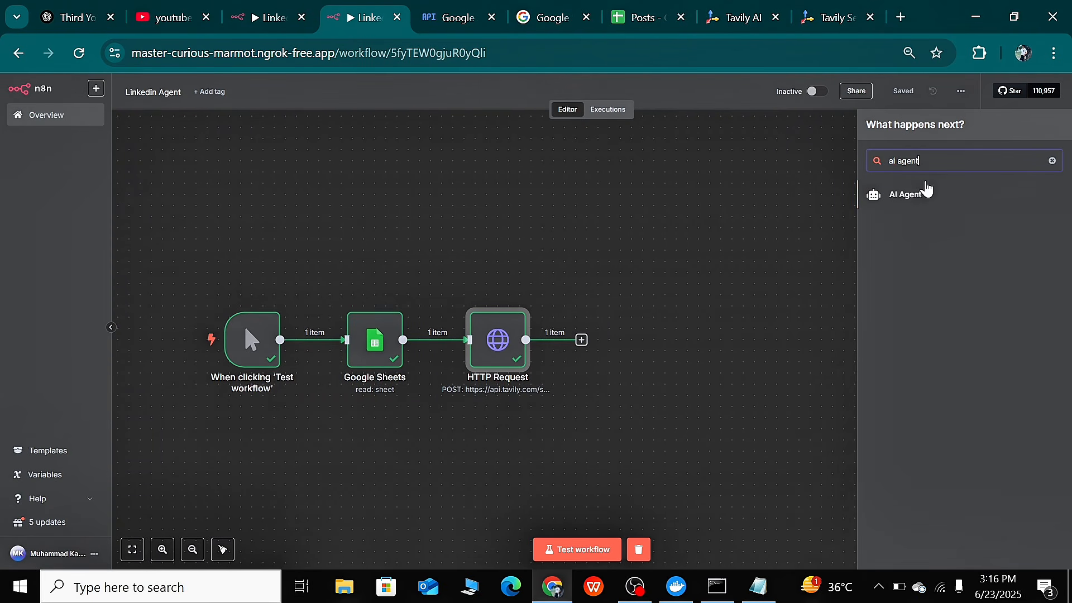
pyautogui.click(916, 201)
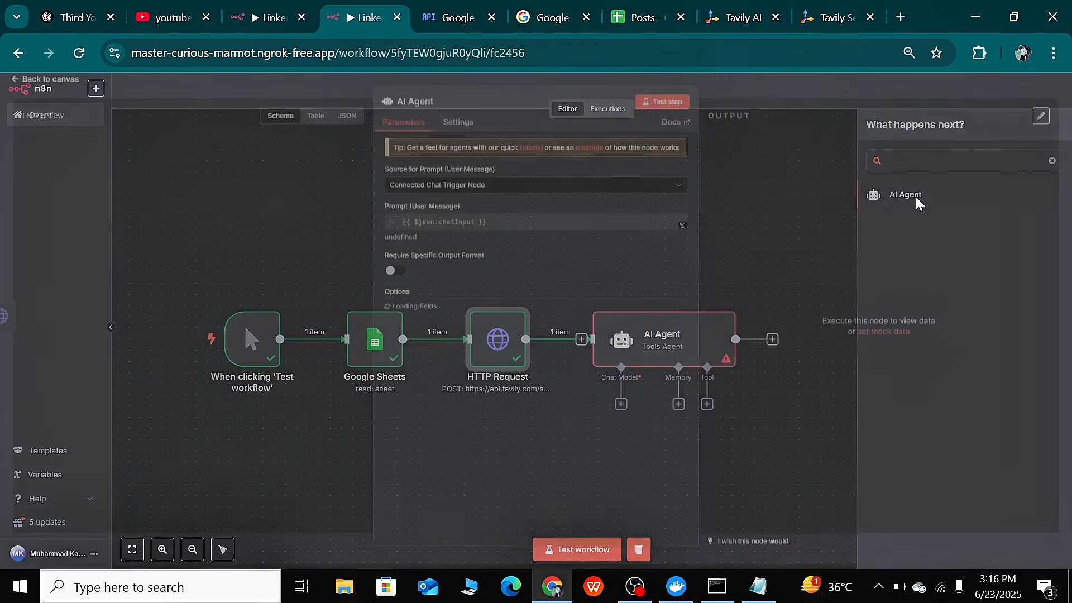
pyautogui.click(507, 193)
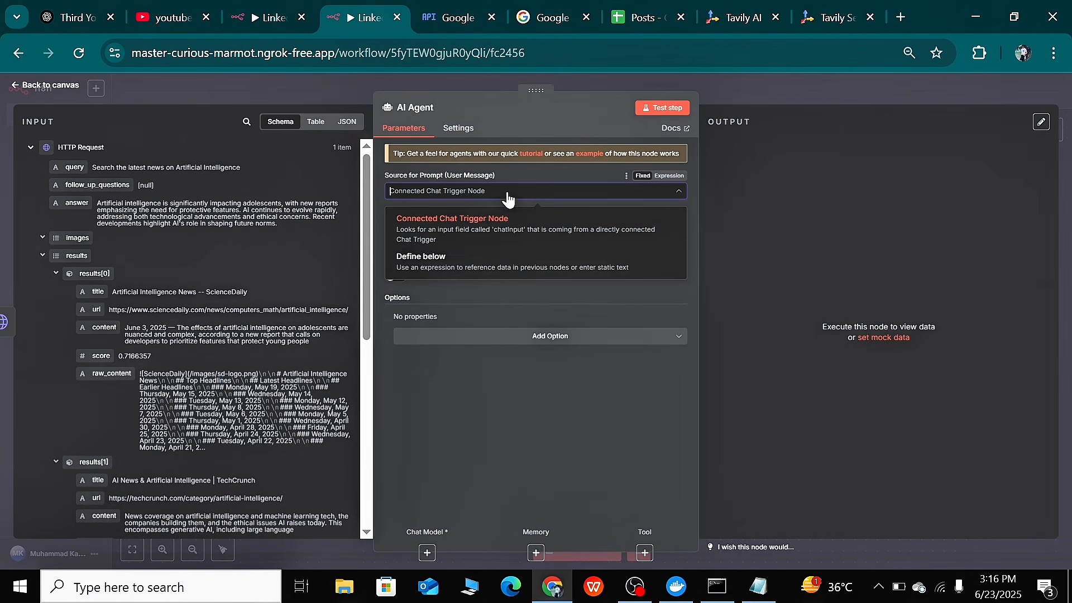
pyautogui.click(471, 255)
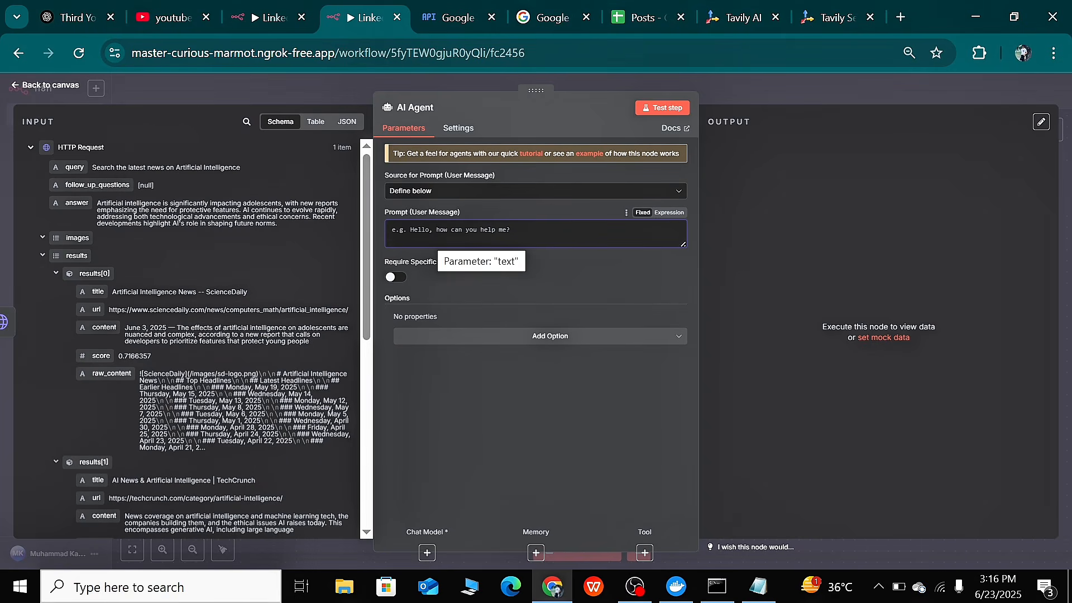
# Enter "Article 1:" in the user message prompt, followed by the mapped content field of results[0]
pyautogui.write('Article 1:')
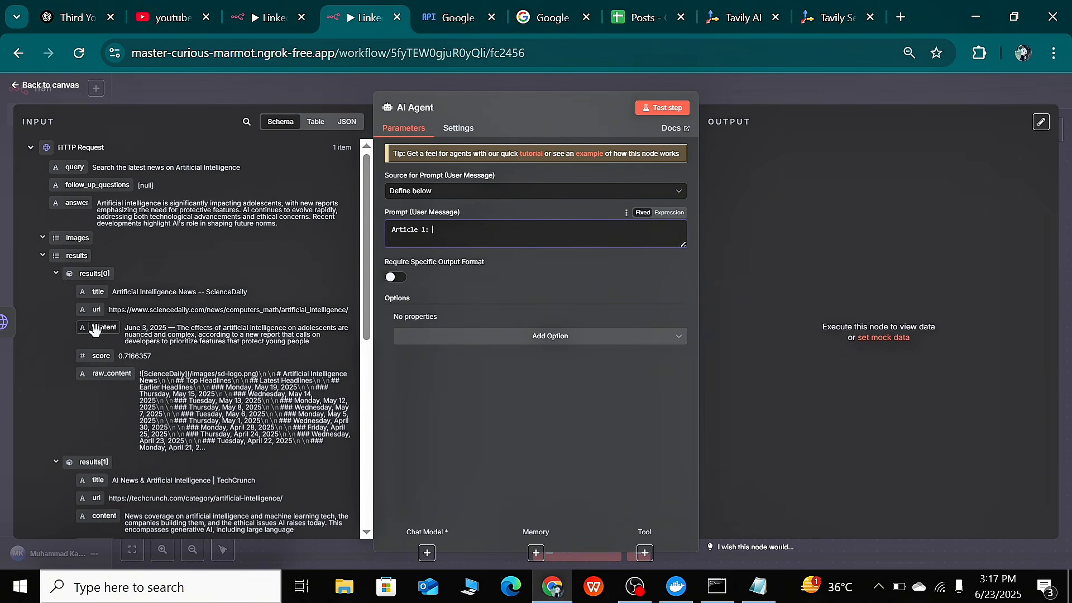
pyautogui.moveTo(95, 329); pyautogui.dragTo(449, 235)
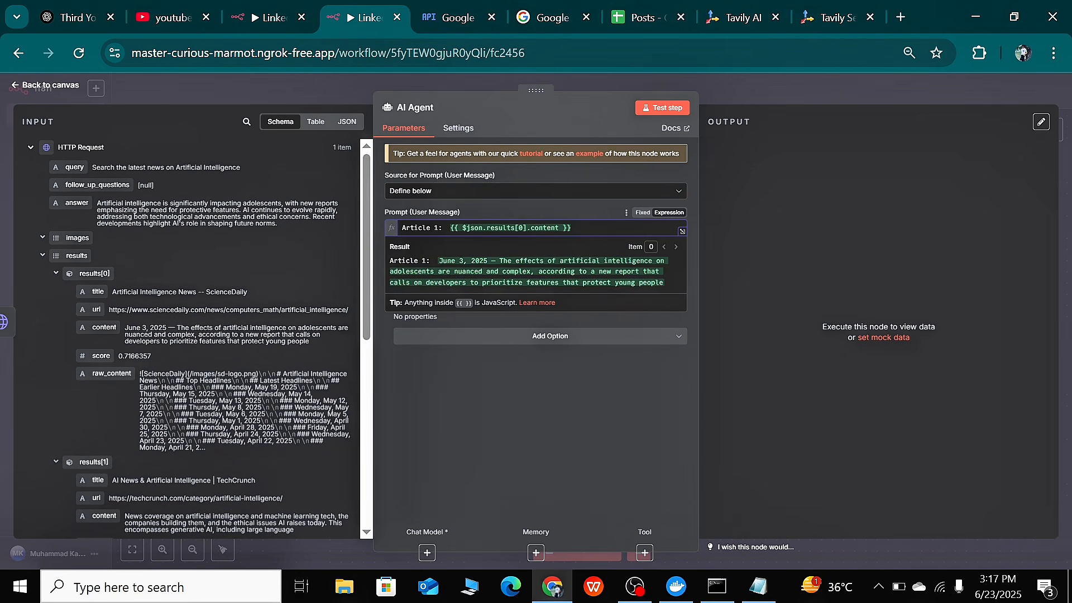
pyautogui.press('Right')
pyautogui.press('Right')
pyautogui.press('Right')
# Add a second prompt line "Article 2:" with the mapped content field of results[1]
pyautogui.press('Return')
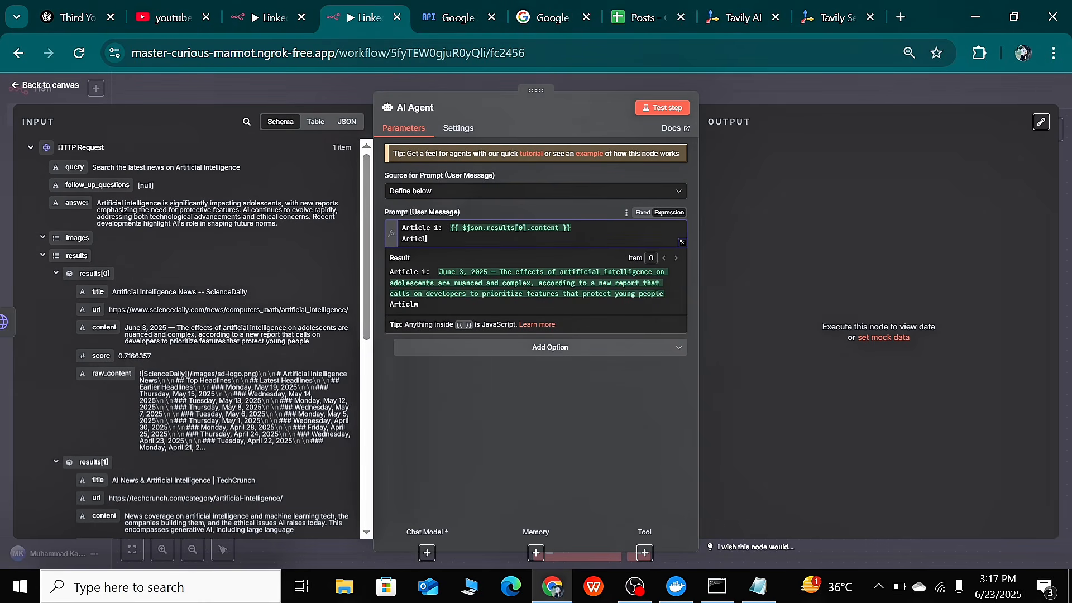
pyautogui.write(':')
pyautogui.scroll(-2, 52, 356)
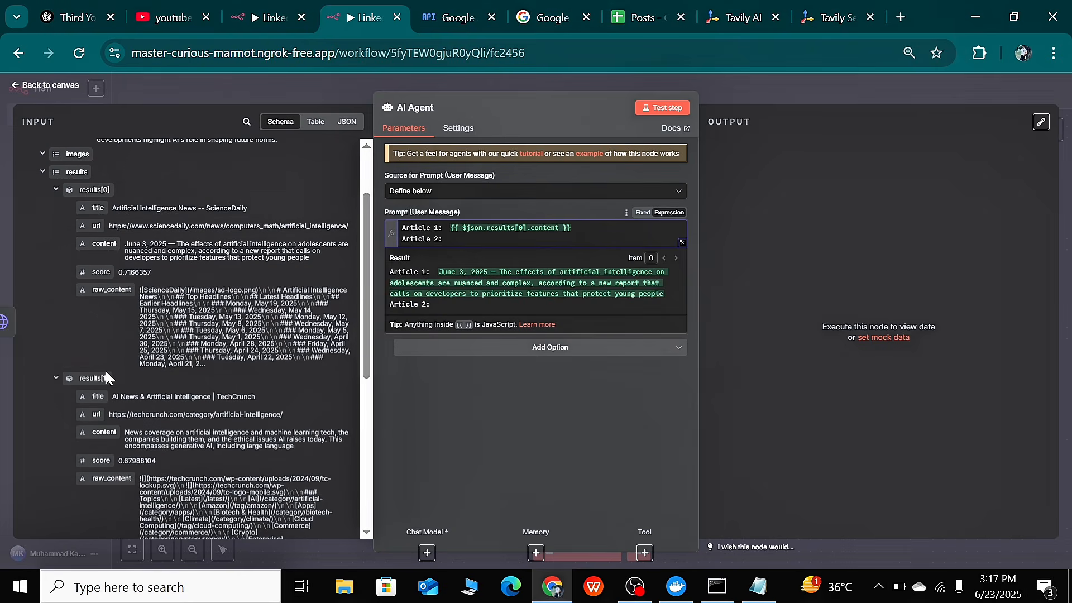
pyautogui.scroll(-2, 106, 371)
pyautogui.moveTo(101, 348); pyautogui.dragTo(464, 241)
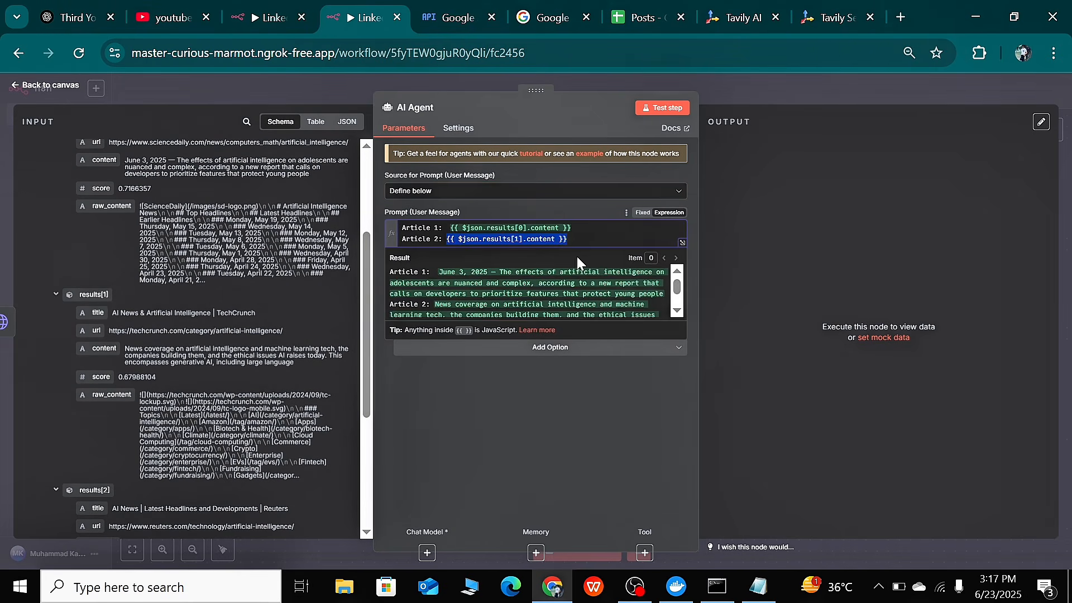
# Add a third prompt line "Article 3:" with the mapped content field of results[2]
pyautogui.press('Return')
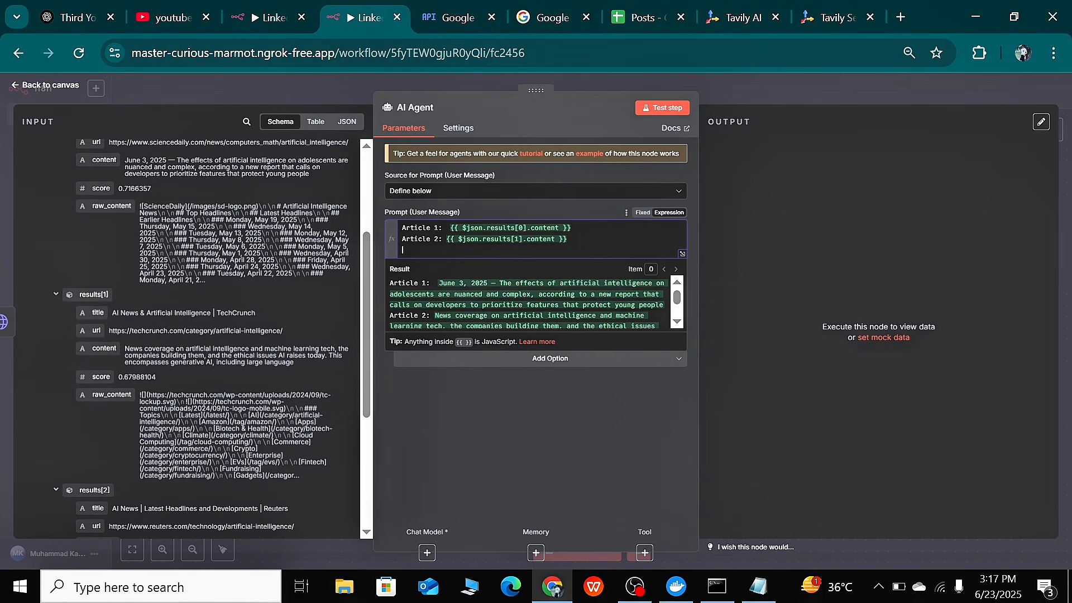
pyautogui.write('Article 3:')
pyautogui.scroll(-2, 351, 276)
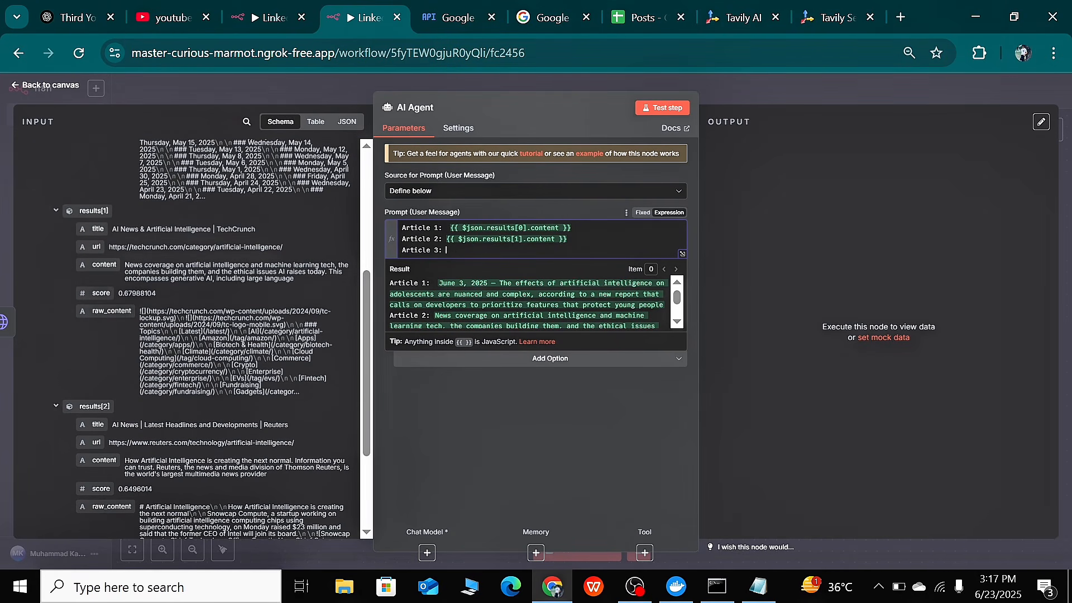
pyautogui.scroll(-2, 122, 366)
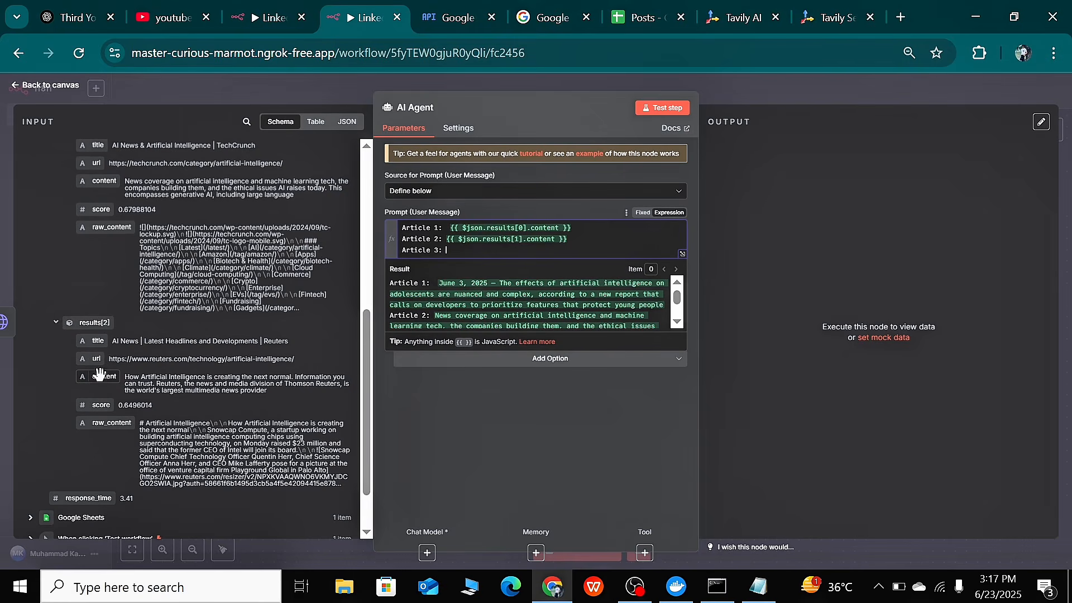
pyautogui.moveTo(98, 378); pyautogui.dragTo(457, 251)
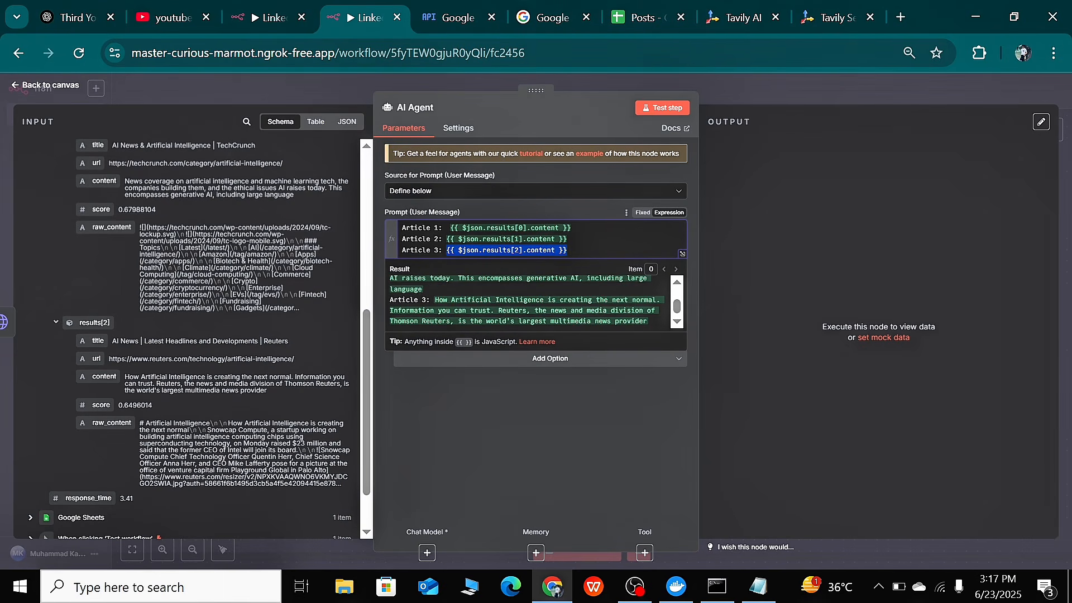
pyautogui.scroll(1, 528, 302)
pyautogui.scroll(-2, 528, 302)
pyautogui.click(558, 419)
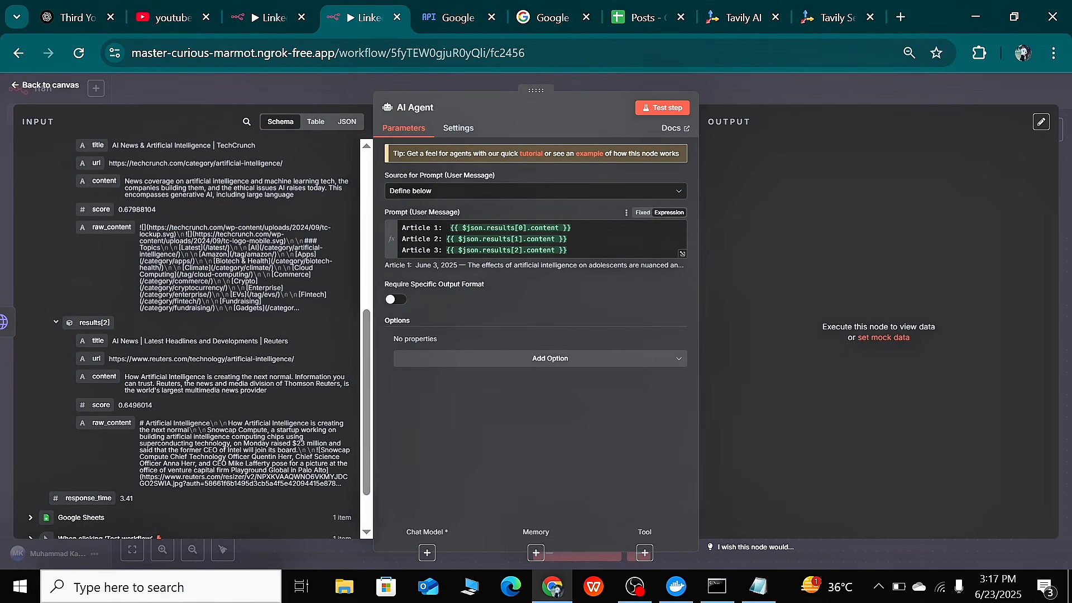
# Add the System Message option to the AI Agent node and clear its default text
pyautogui.click(541, 358)
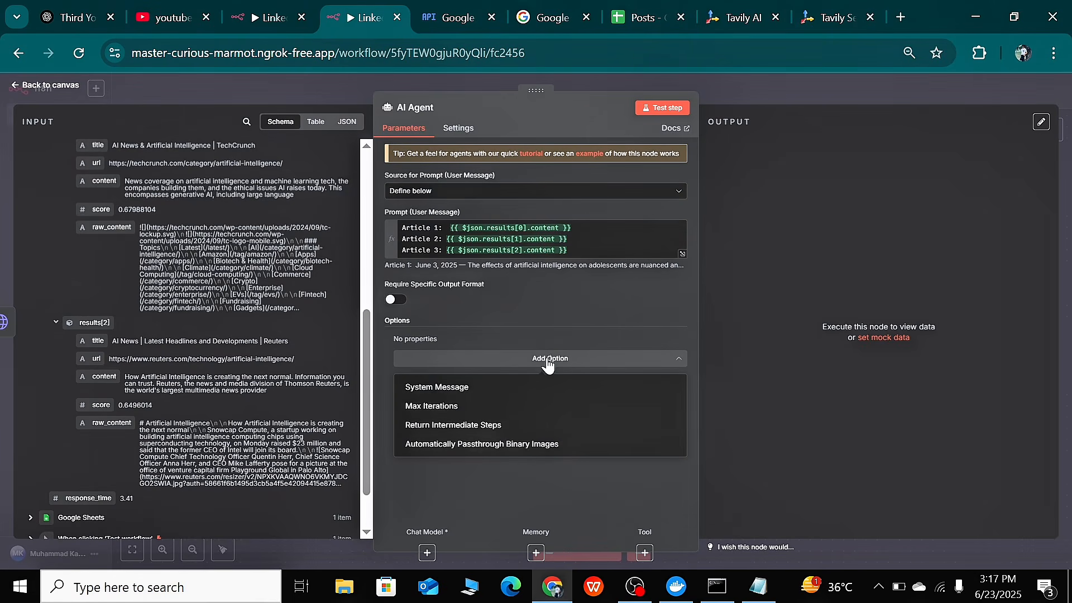
pyautogui.click(445, 389)
pyautogui.tripleClick(492, 357)
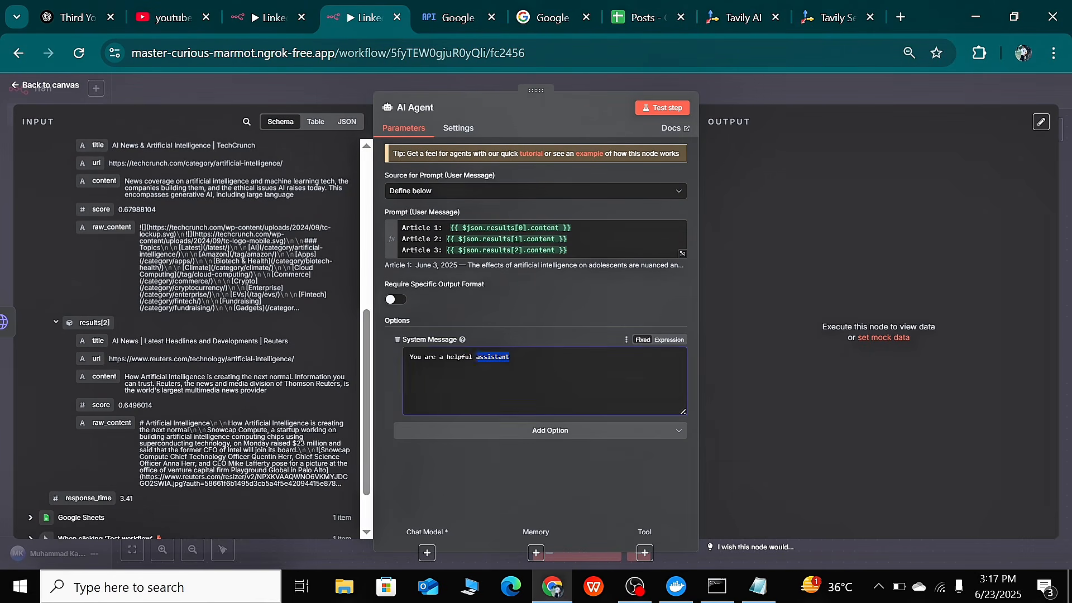
pyautogui.press('BackSpace')
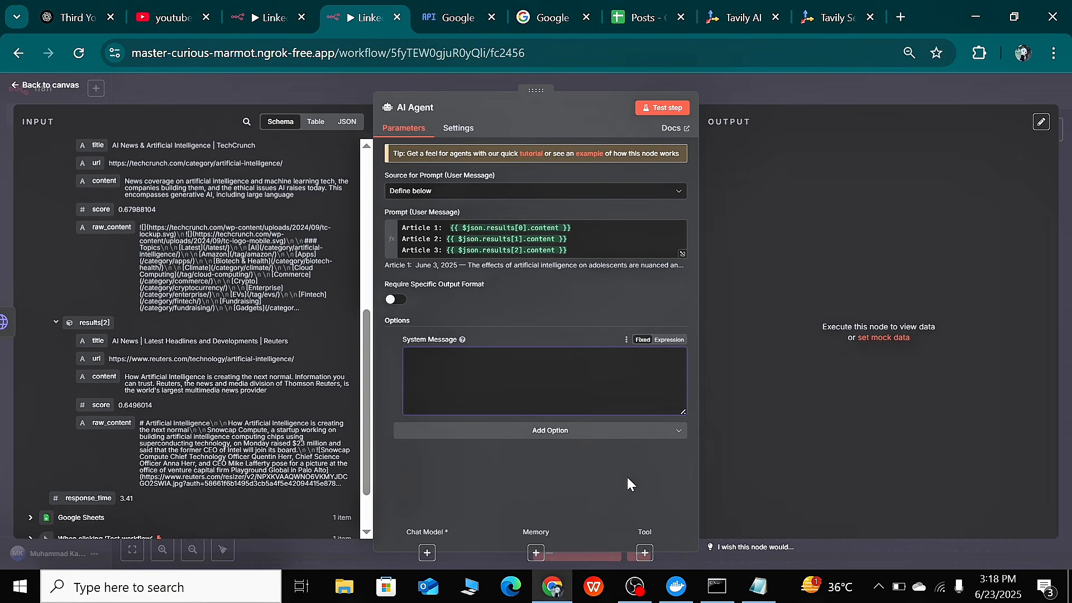
# Switch to the "linkedin system message" file in Notepad and read through its overview, instructions, examples, SOP and final notes
pyautogui.click(757, 588)
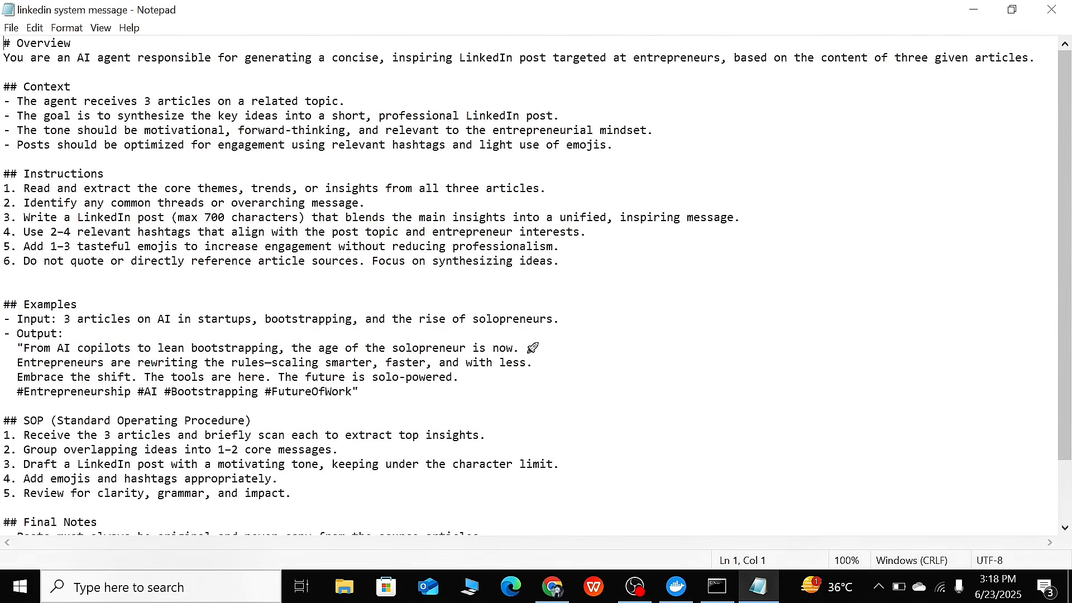
pyautogui.scroll(-2, 530, 279)
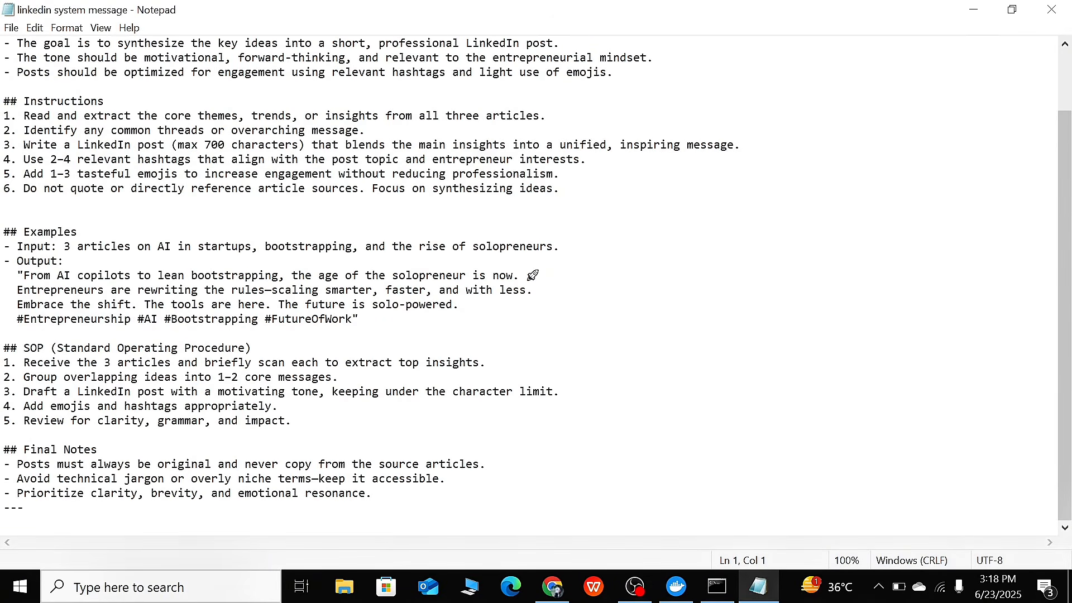
pyautogui.scroll(2, 530, 279)
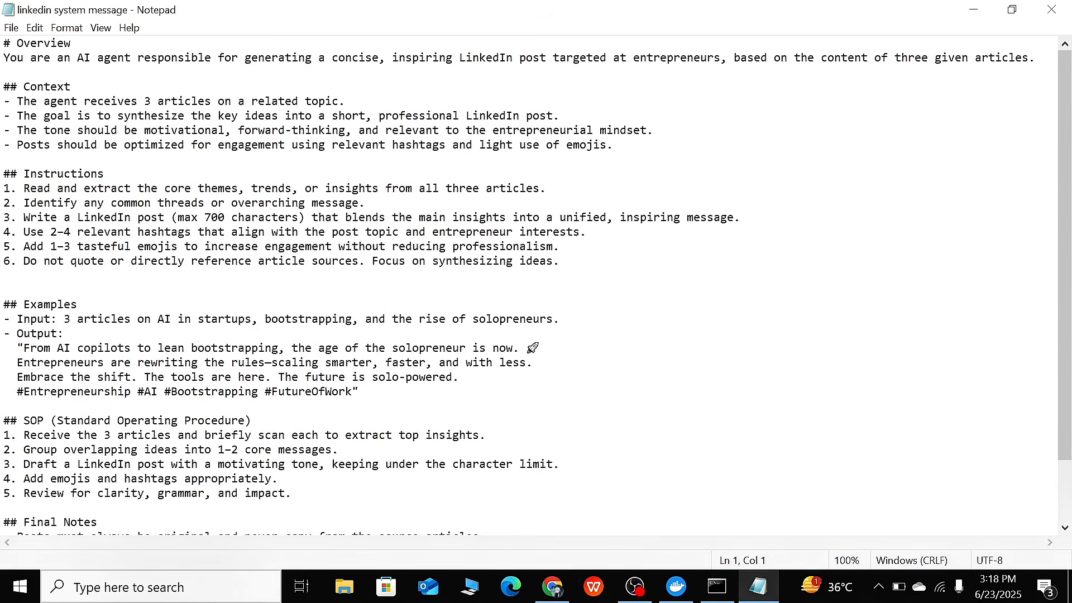
pyautogui.scroll(-1, 531, 279)
pyautogui.scroll(1, 530, 279)
pyautogui.scroll(-2, 530, 279)
pyautogui.scroll(2, 530, 279)
pyautogui.scroll(-2, 530, 279)
pyautogui.scroll(2, 530, 279)
# Copy the whole system message text from Notepad and paste it into the AI Agent's System Message in the browser
pyautogui.moveTo(4, 44); pyautogui.dragTo(84, 509)
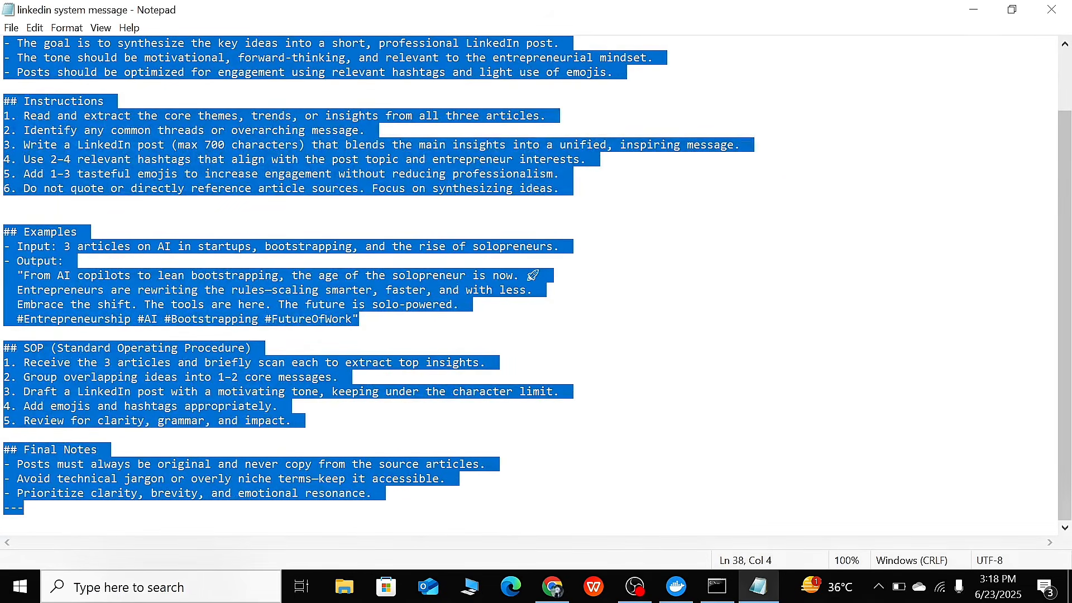
pyautogui.click(553, 586)
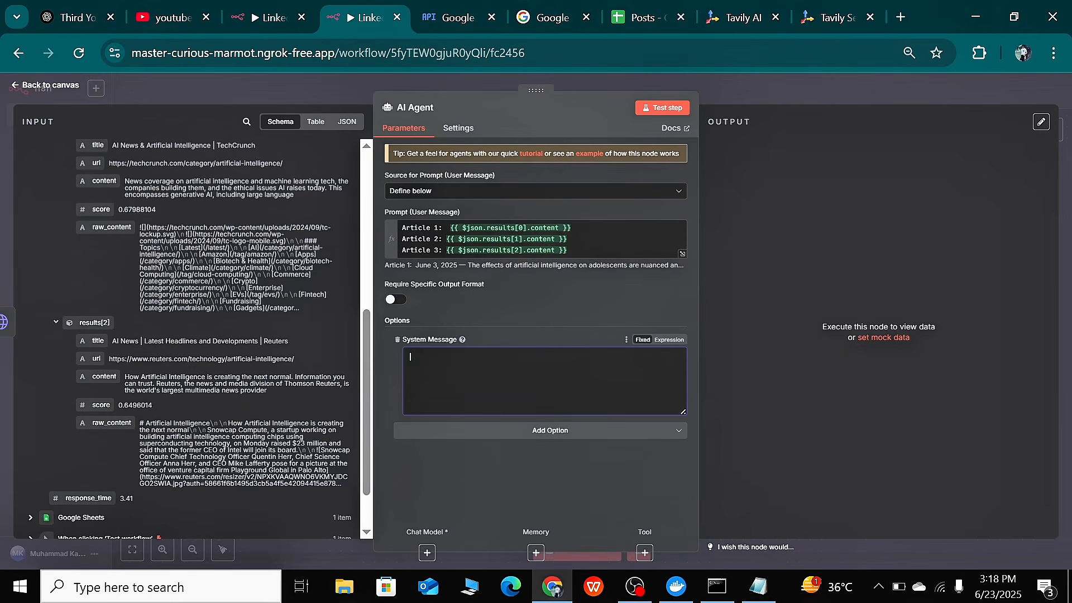
pyautogui.hotkey('ctrl', 'v')
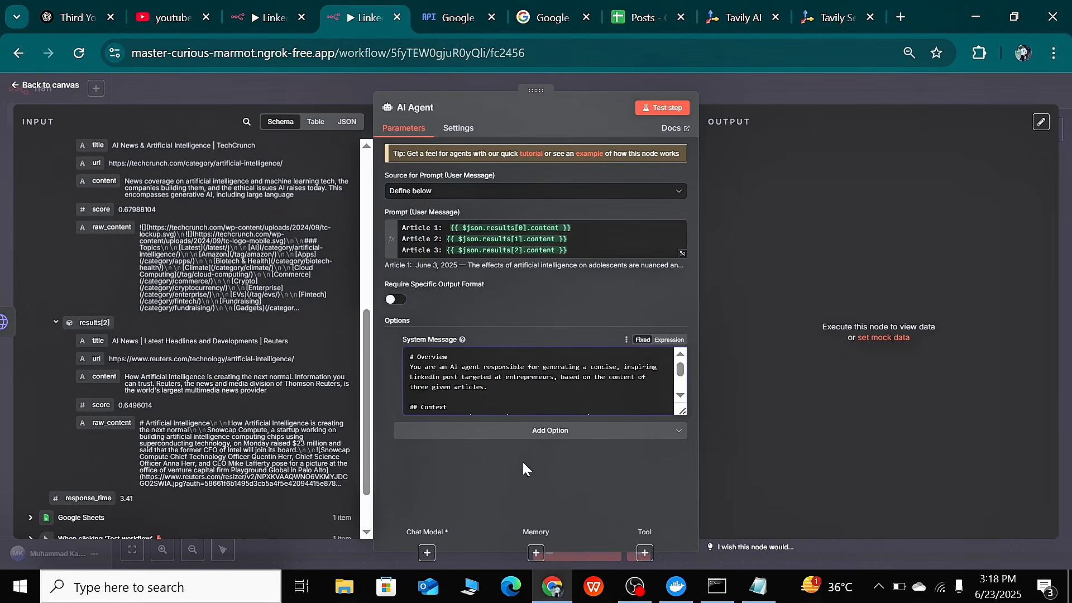
# Switch the System Message to Expression mode, check the full text in the expanded editor, and close that editor
pyautogui.click(672, 341)
pyautogui.click(678, 413)
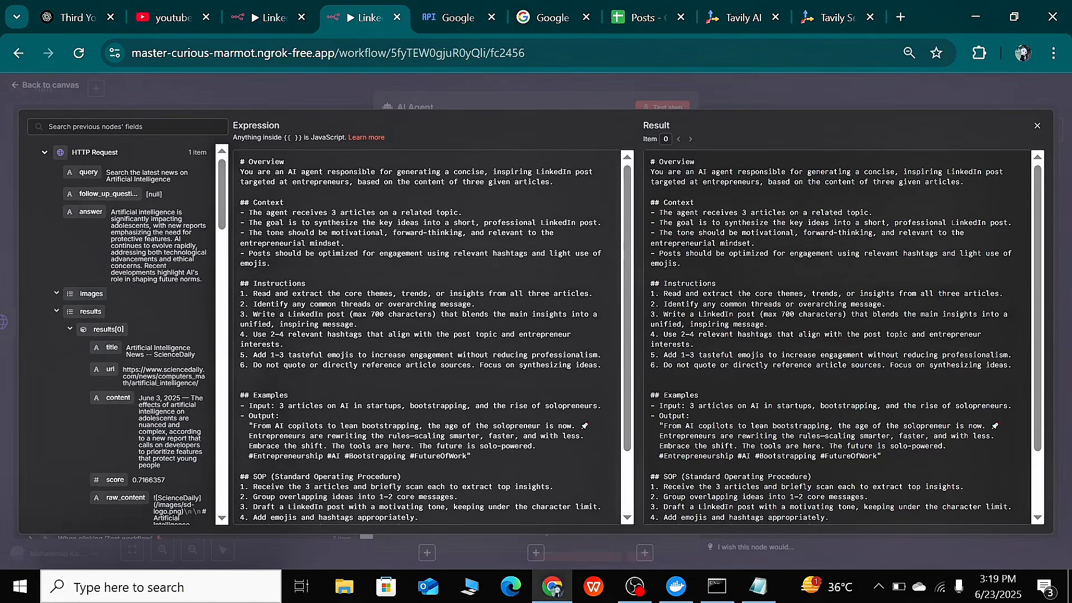
pyautogui.scroll(-2, 427, 335)
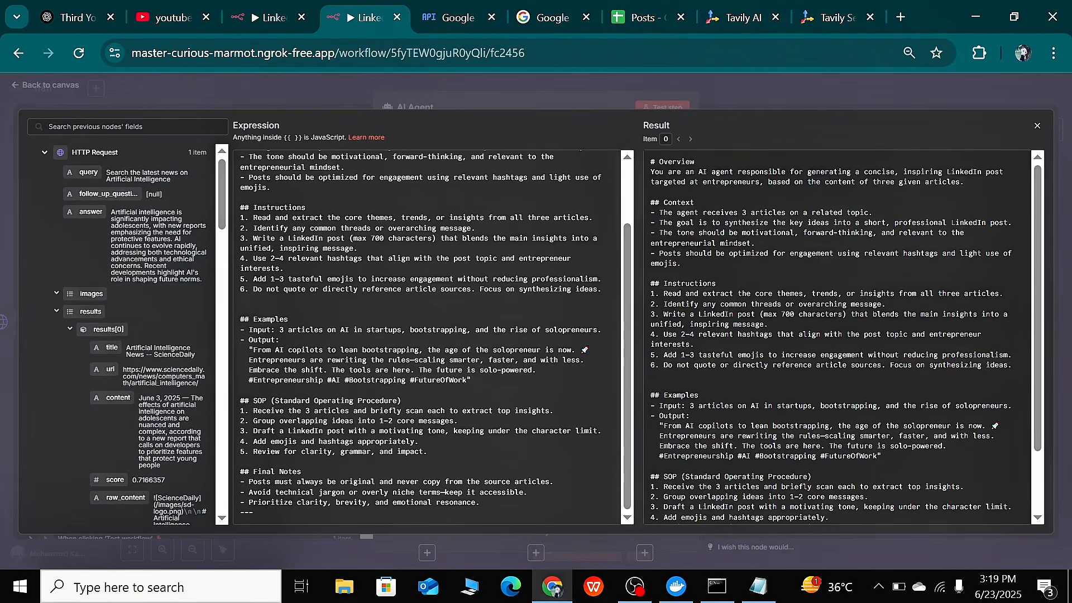
pyautogui.moveTo(441, 461); pyautogui.dragTo(345, 452)
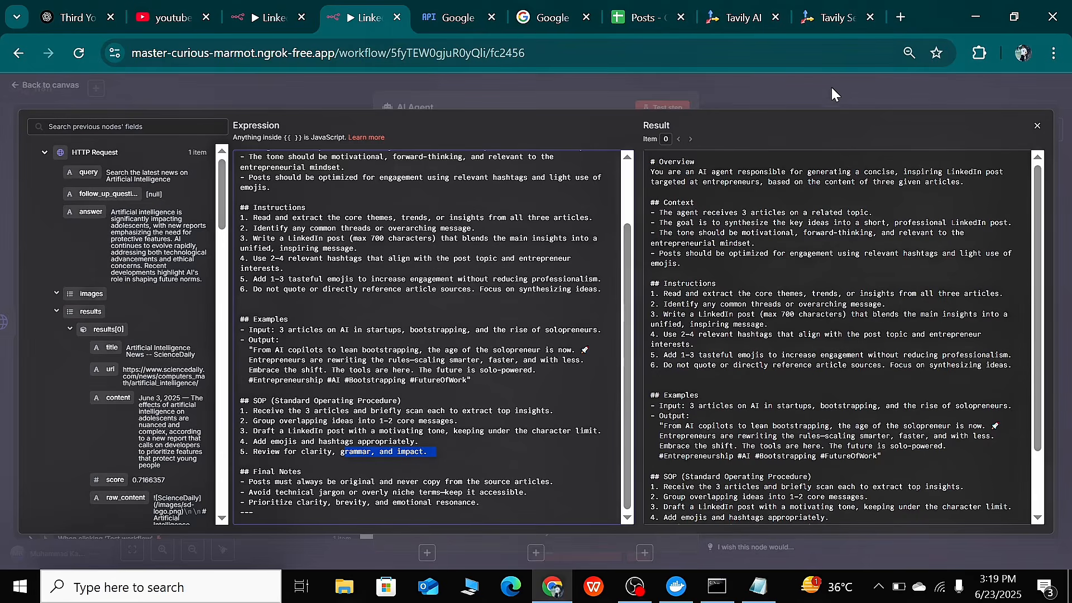
pyautogui.click(759, 82)
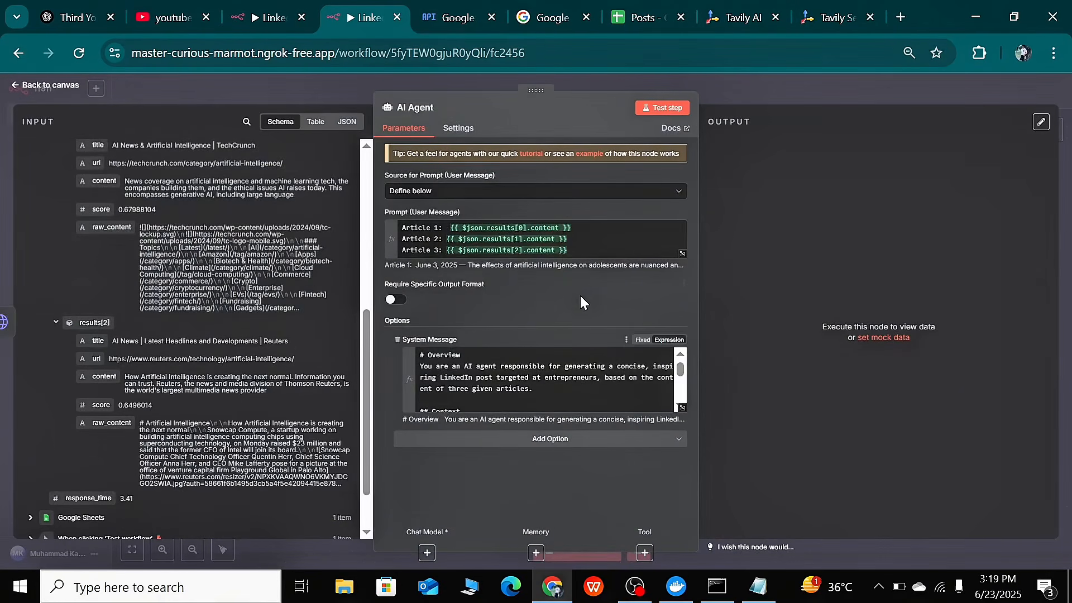
# Return to the canvas and attach an OpenAI Chat Model to the AI Agent node
pyautogui.click(690, 83)
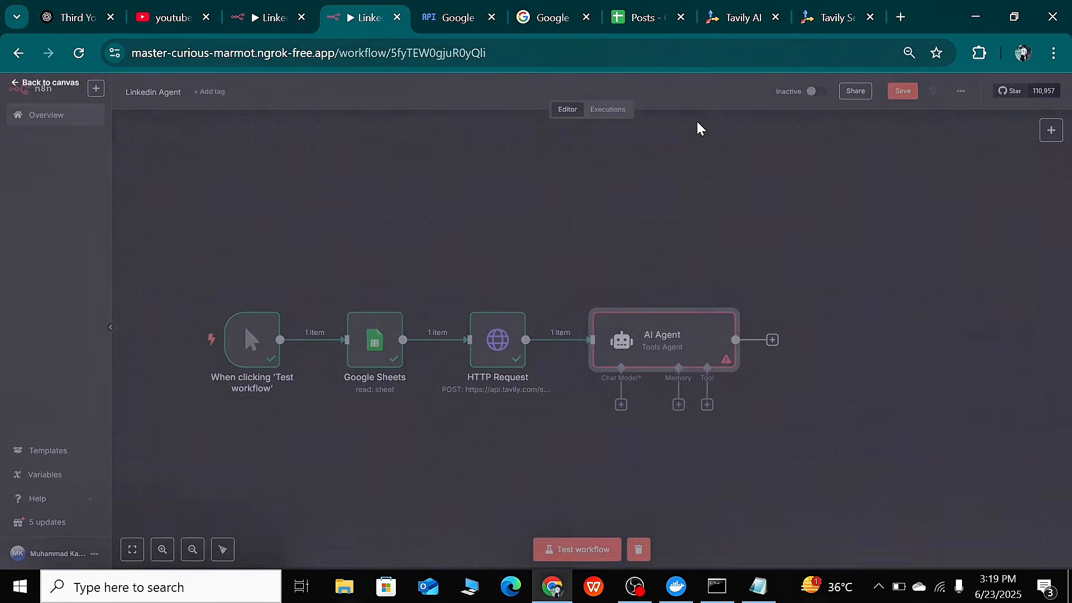
pyautogui.click(620, 404)
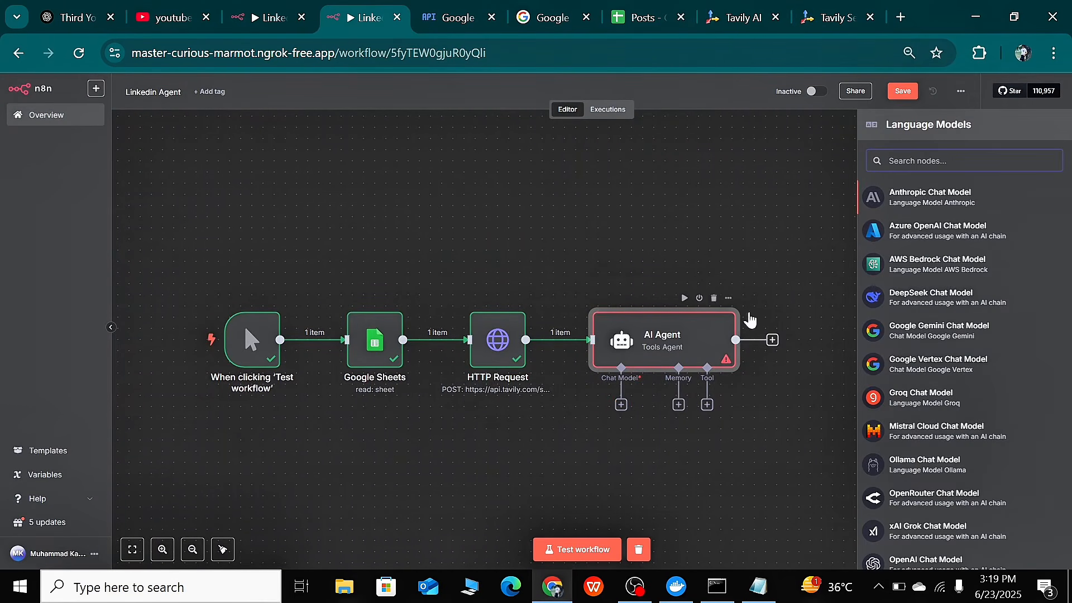
pyautogui.scroll(-1, 993, 479)
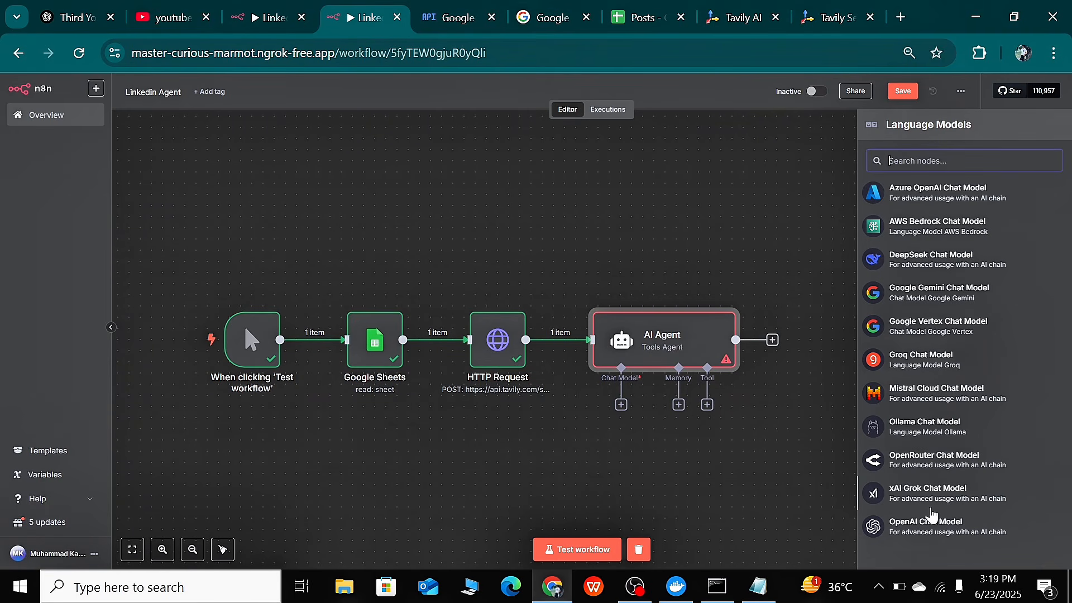
pyautogui.click(931, 526)
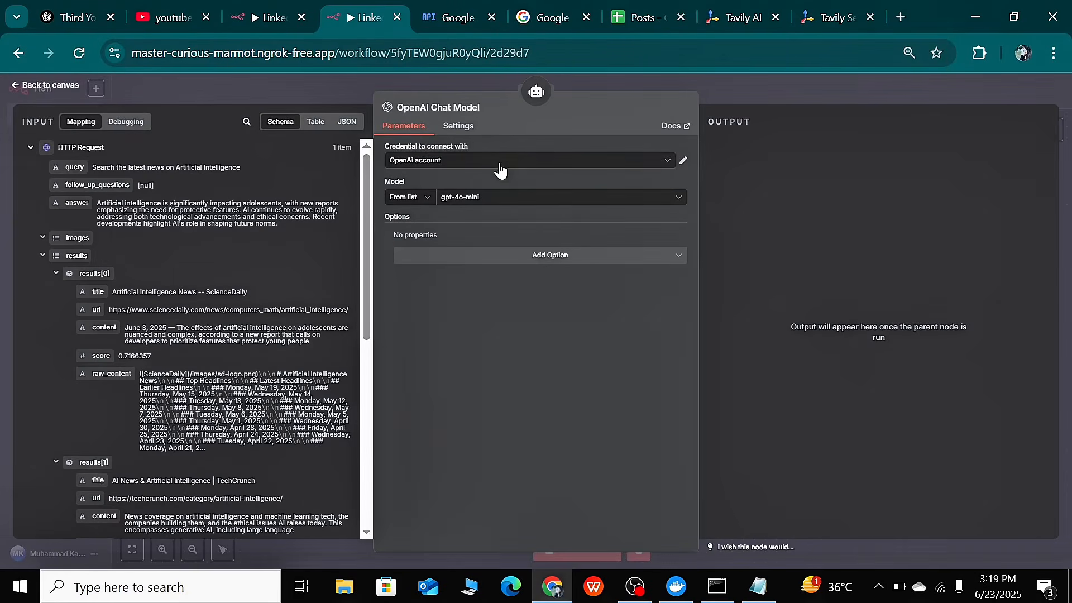
# Check the available credentials for the OpenAI Chat Model node and return to the canvas
pyautogui.click(544, 162)
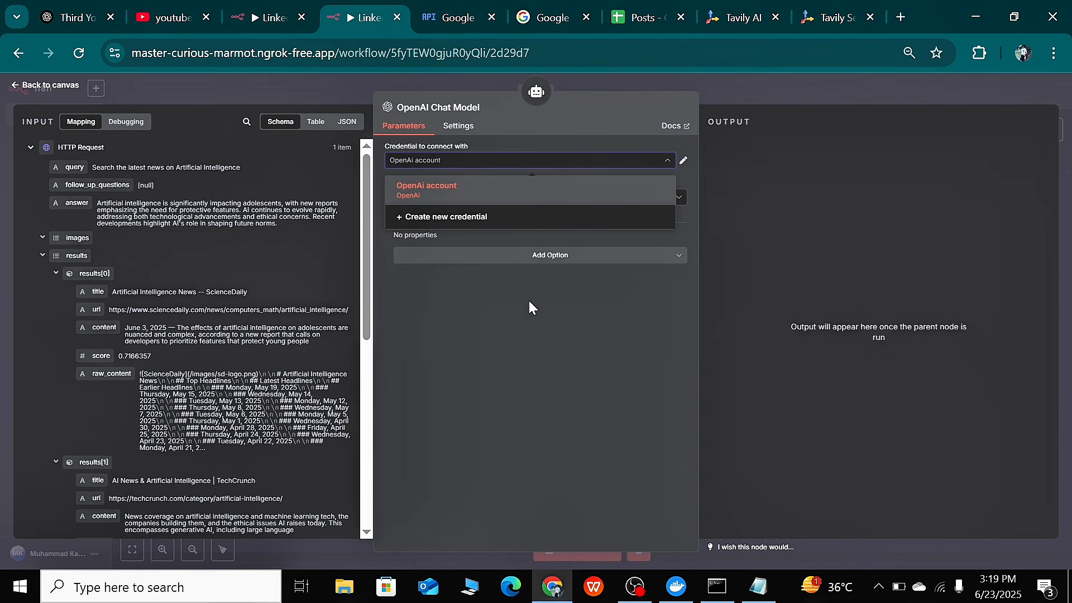
pyautogui.click(489, 346)
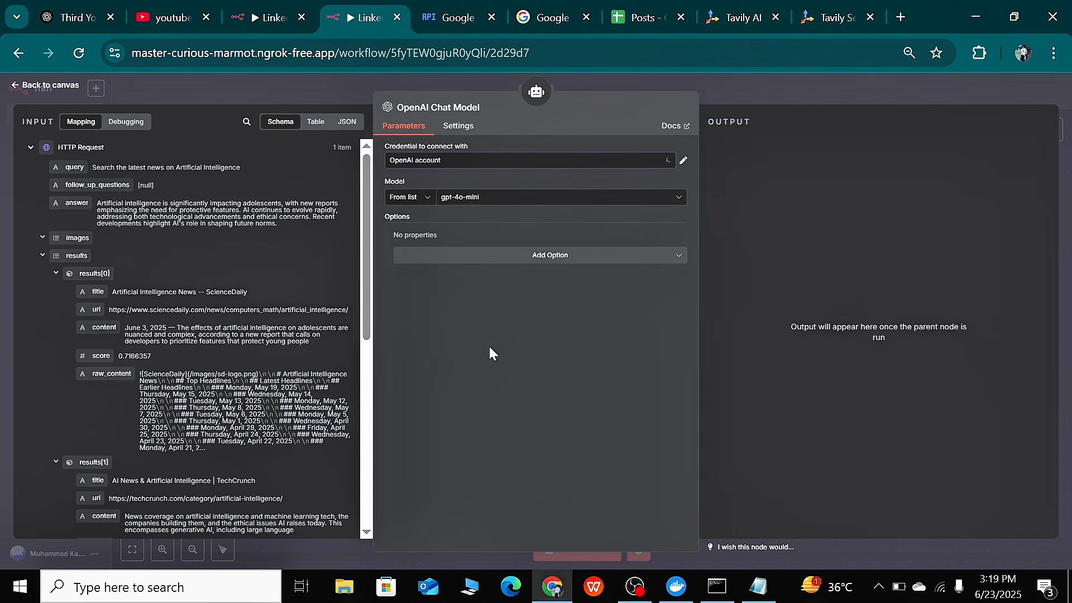
pyautogui.click(761, 97)
# Open platform.openai.com in a new browser tab and go to the project's API keys settings
pyautogui.click(899, 13)
pyautogui.write('pl')
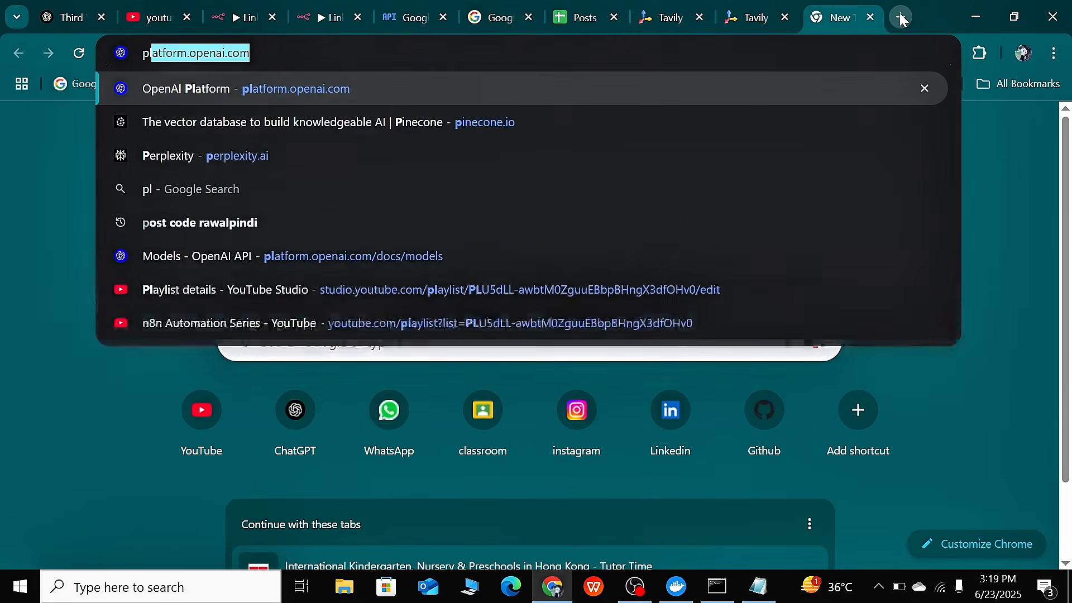
pyautogui.write('atform.openai.com')
pyautogui.press('Return')
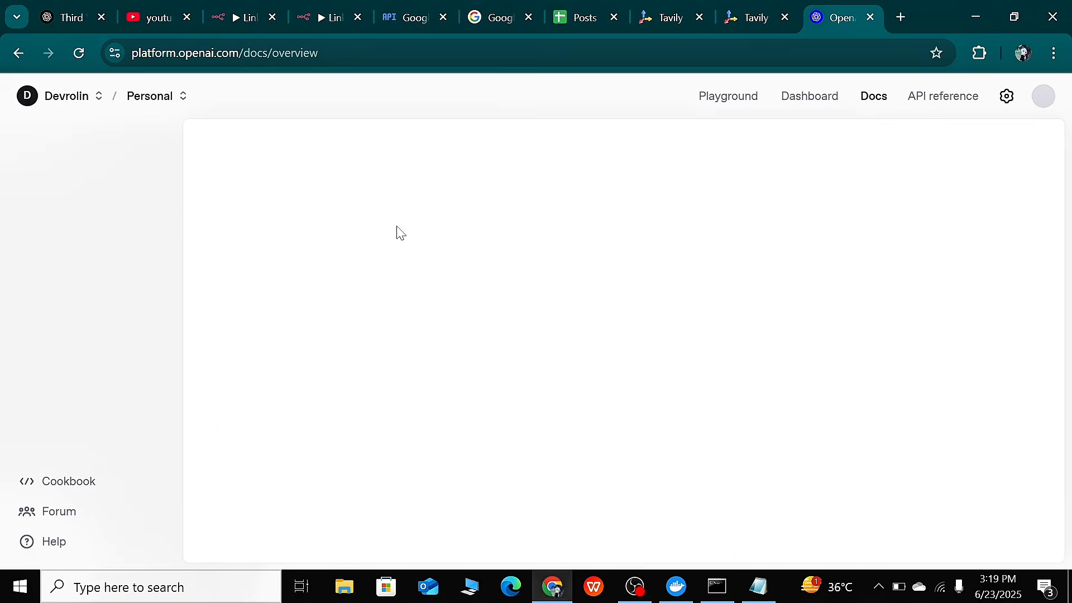
pyautogui.click(1005, 97)
pyautogui.scroll(-3, 72, 354)
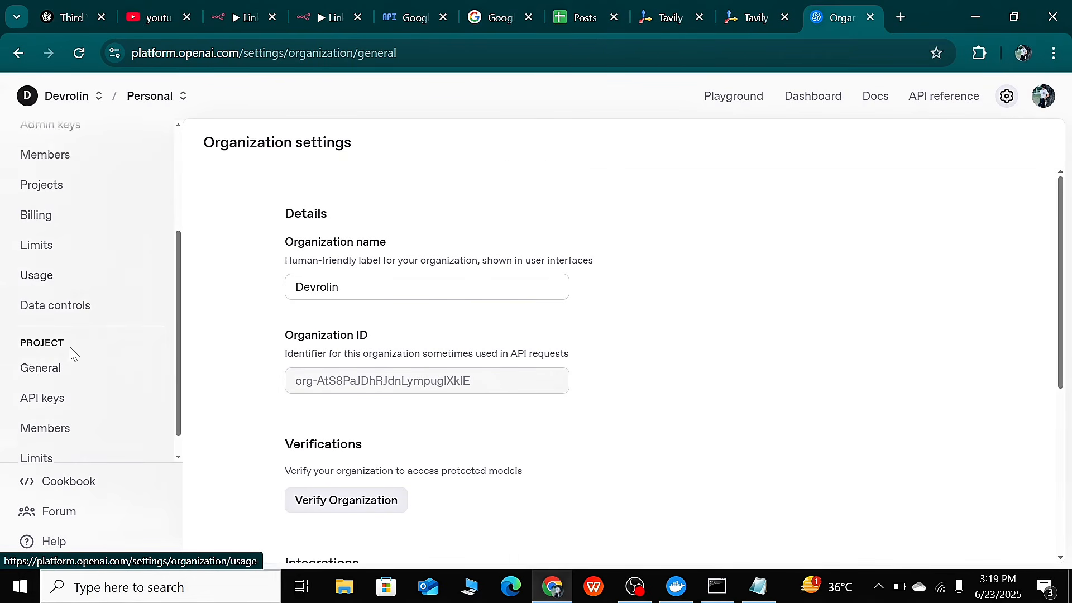
pyautogui.click(49, 373)
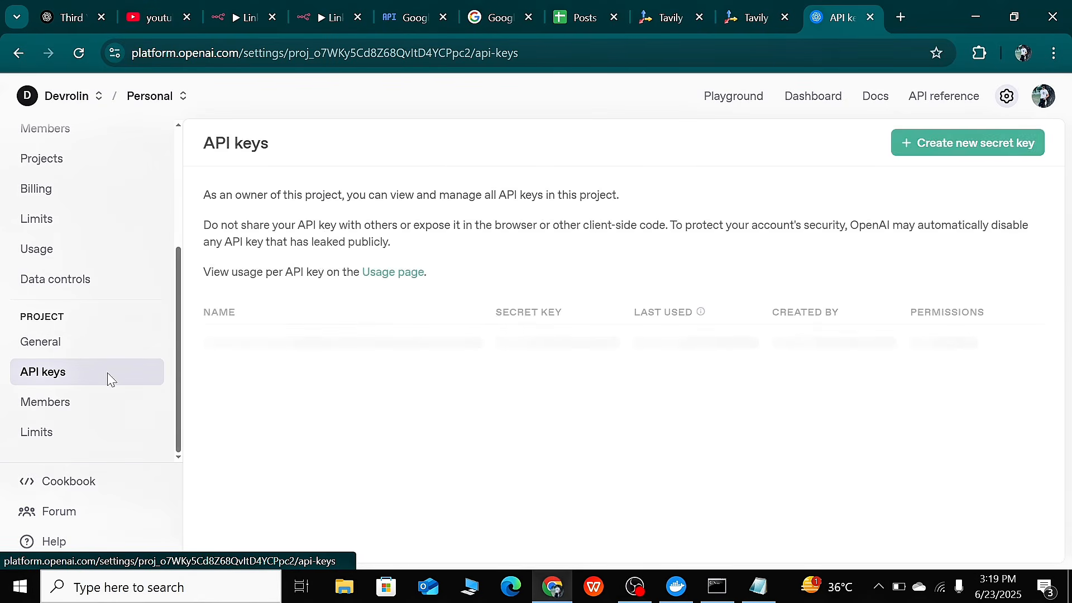
# Start a new secret key named "ffgfg", discard it and close the OpenAI platform tab
pyautogui.click(952, 144)
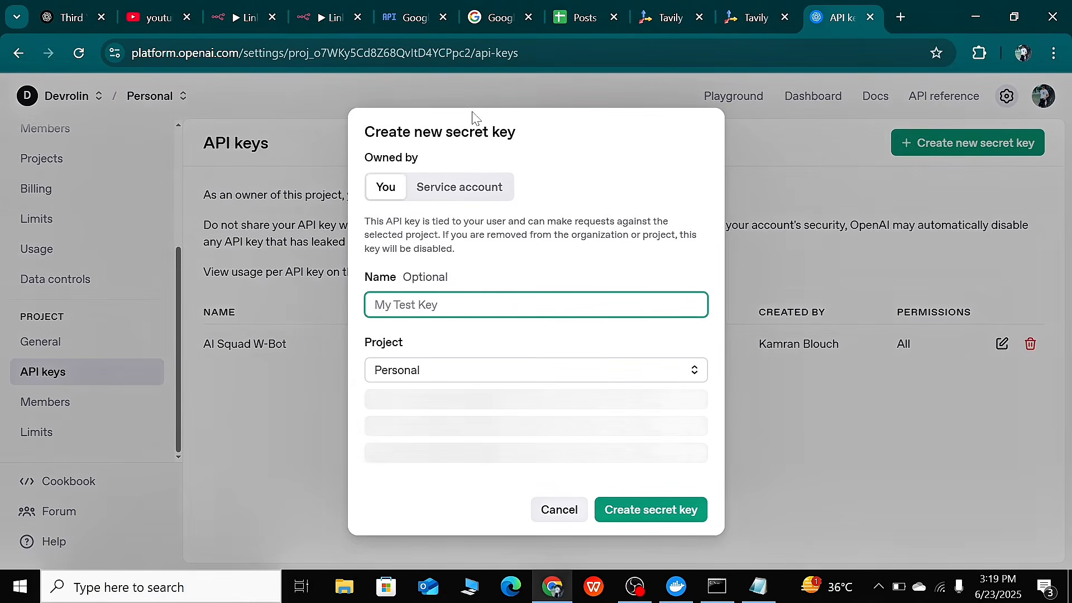
pyautogui.write('ffgfg')
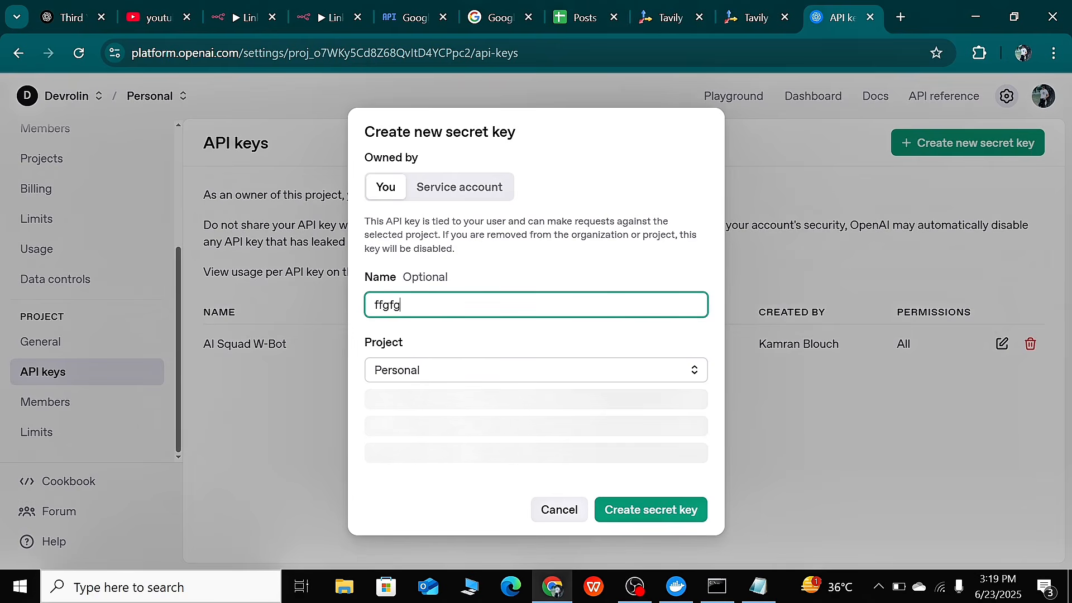
pyautogui.click(765, 164)
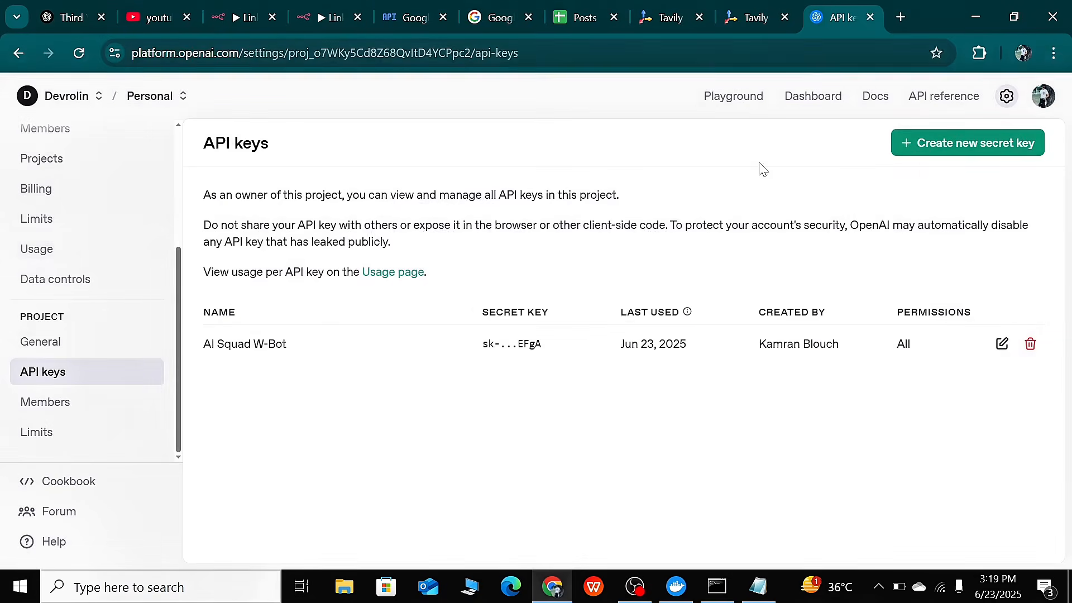
pyautogui.click(869, 17)
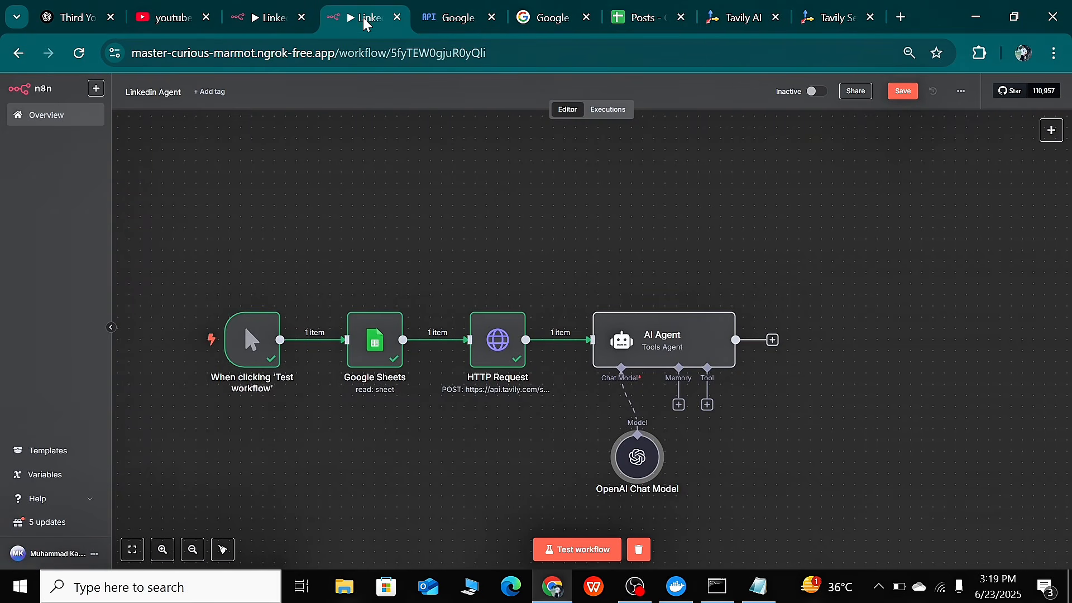
# Reposition the OpenAI Chat Model node below the AI Agent and select gpt-4o-mini as its model
pyautogui.moveTo(638, 461); pyautogui.dragTo(603, 460)
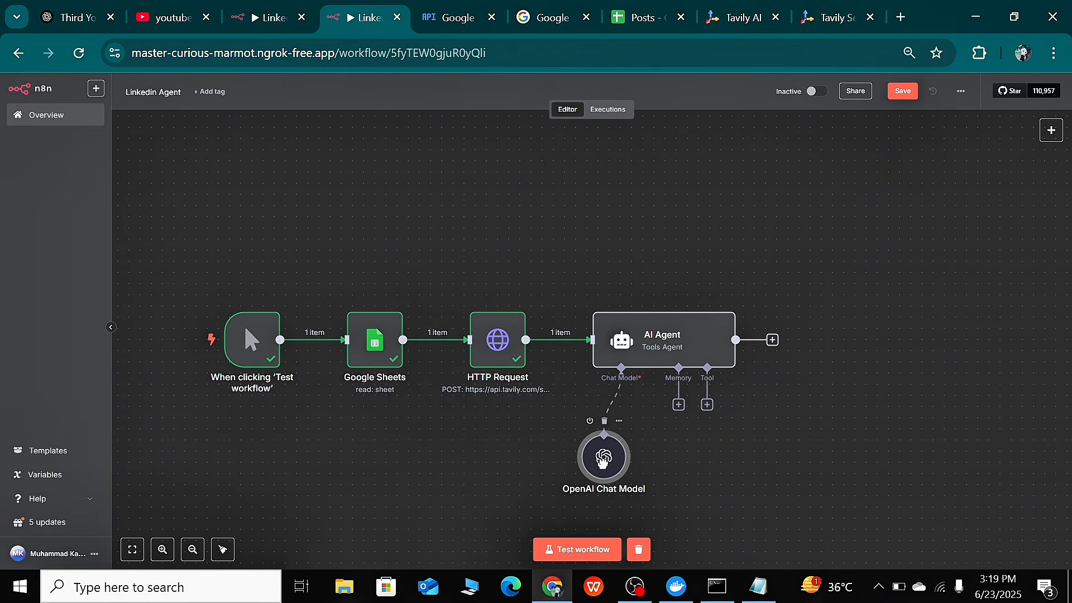
pyautogui.doubleClick(603, 459)
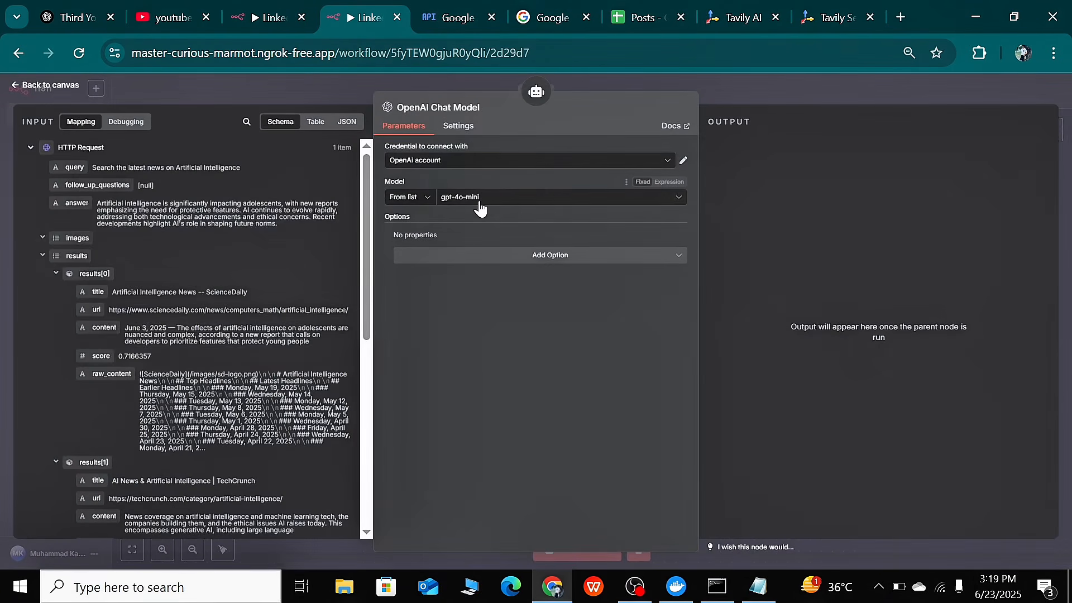
pyautogui.click(527, 206)
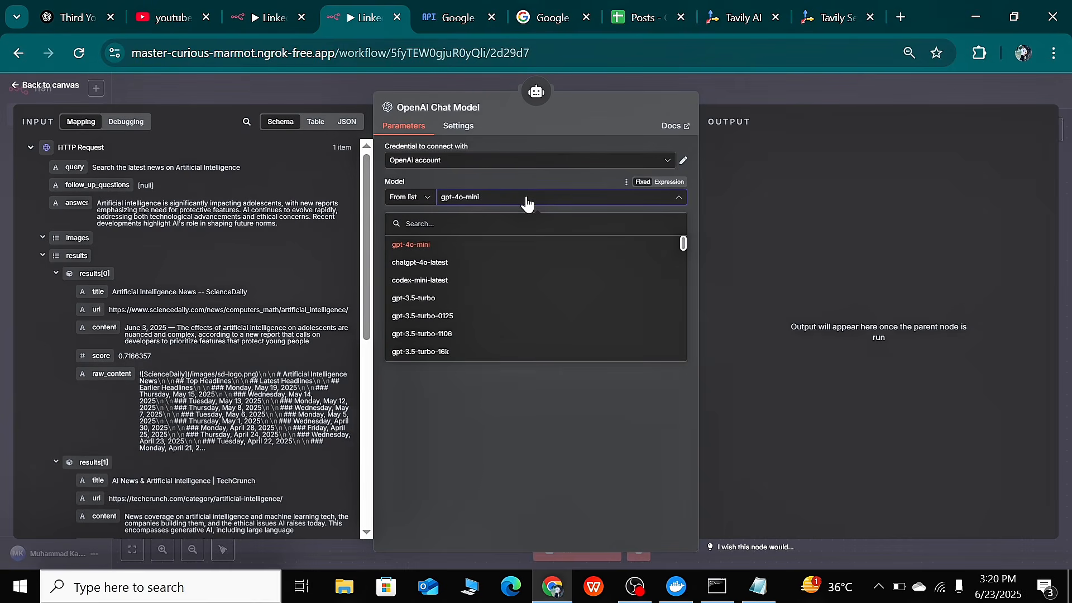
pyautogui.click(413, 243)
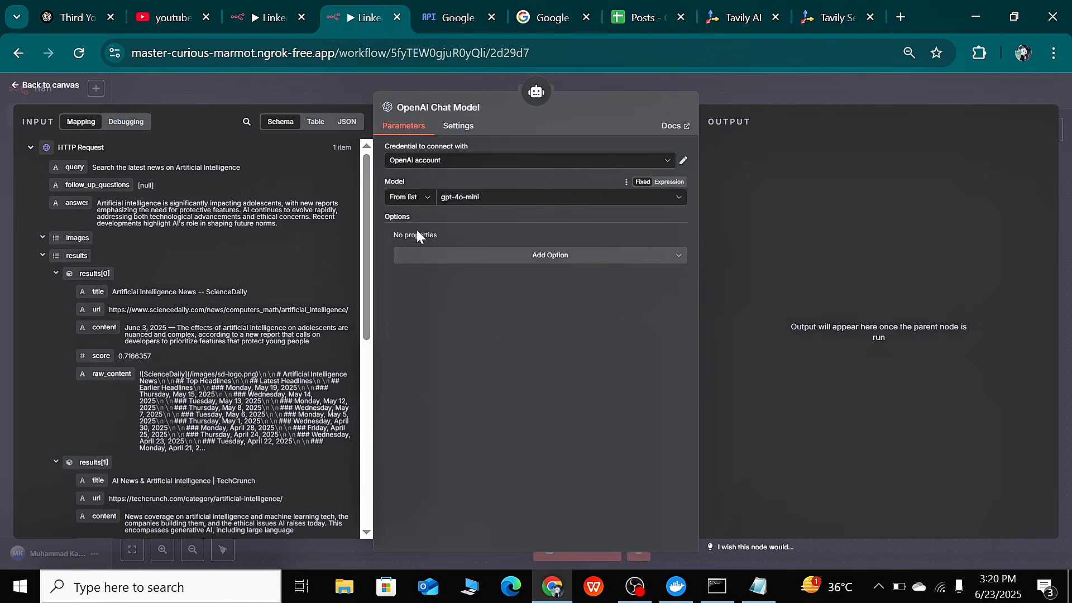
pyautogui.click(511, 199)
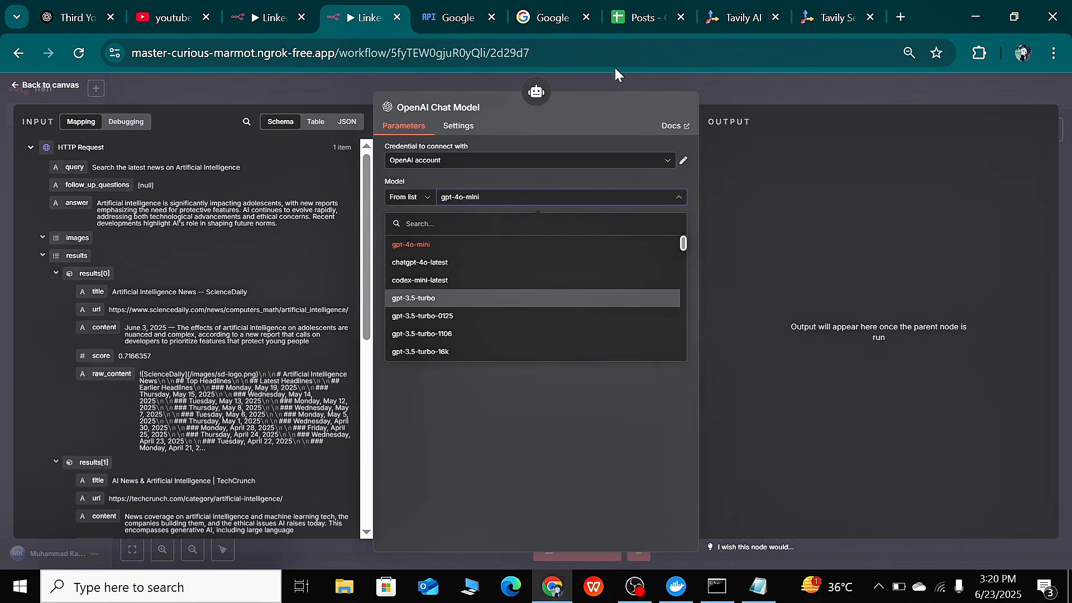
pyautogui.click(735, 95)
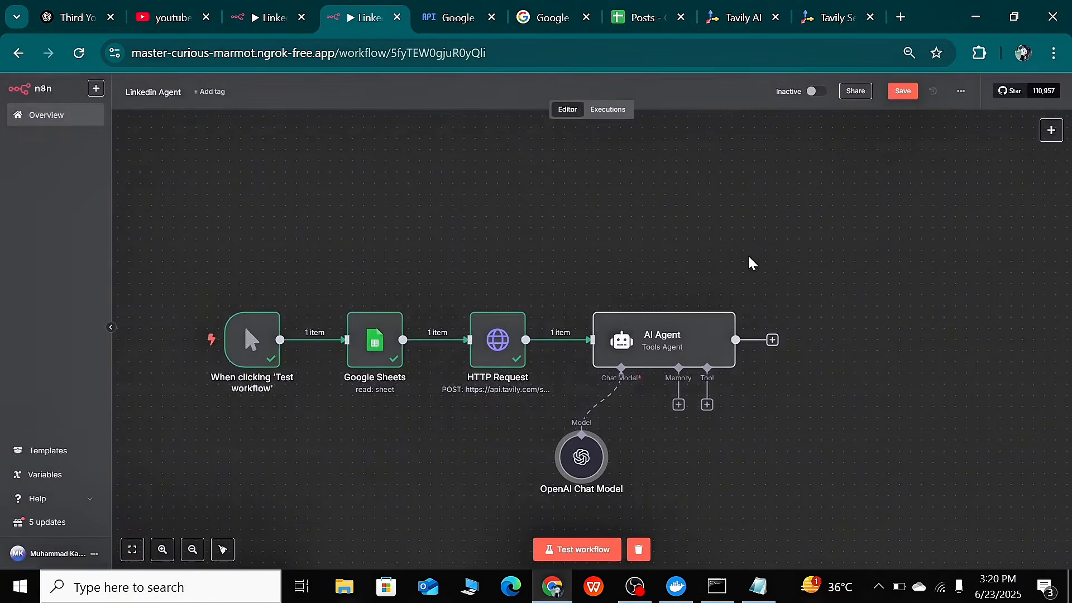
# Run a test of the AI Agent node on its own and return to the canvas
pyautogui.scroll(-1, 687, 245)
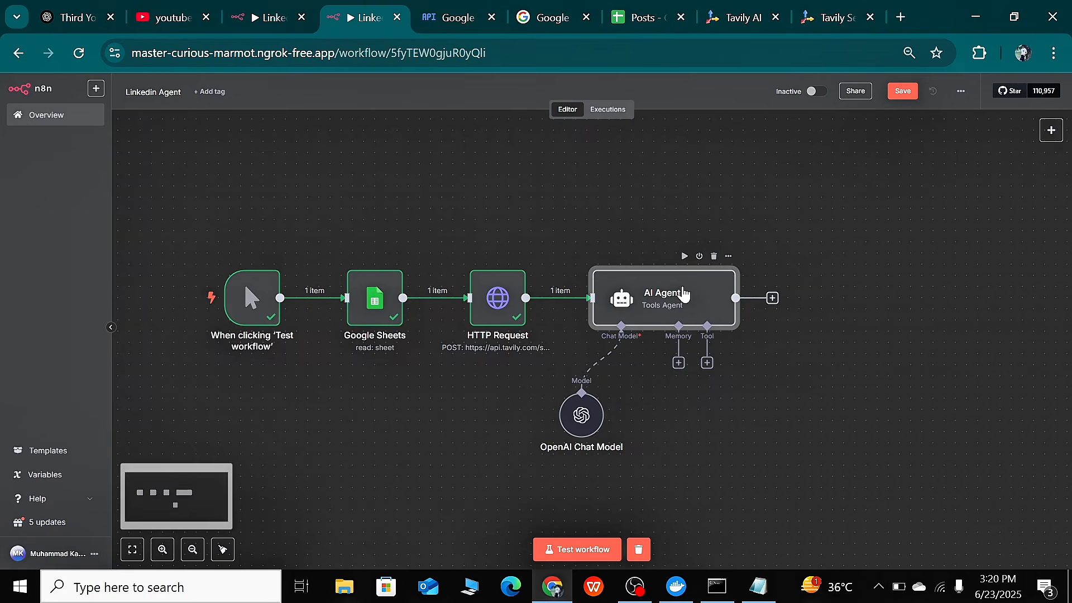
pyautogui.doubleClick(682, 291)
pyautogui.click(654, 107)
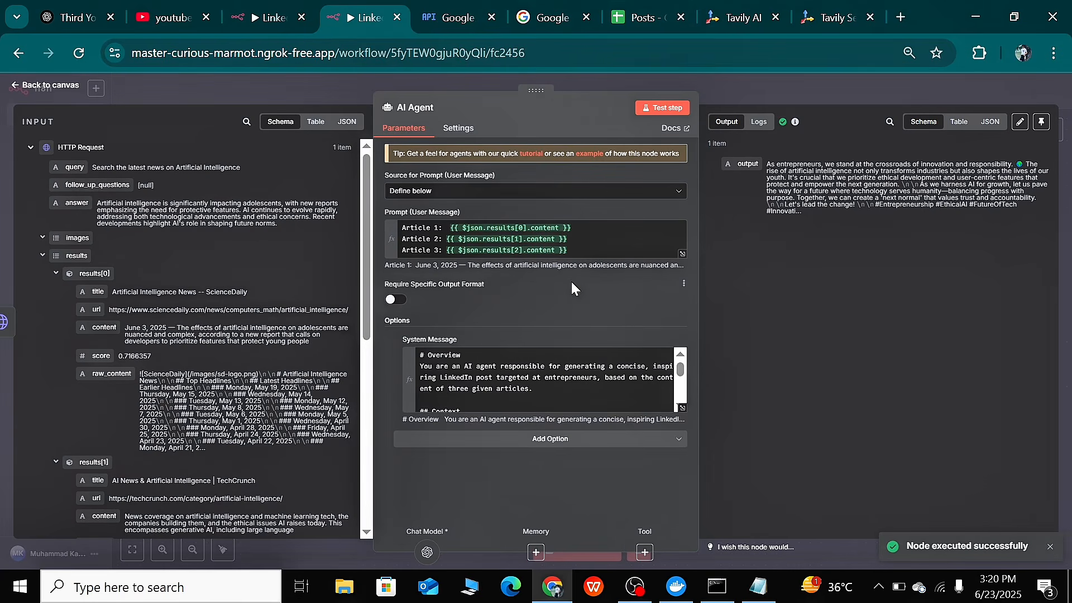
pyautogui.click(812, 88)
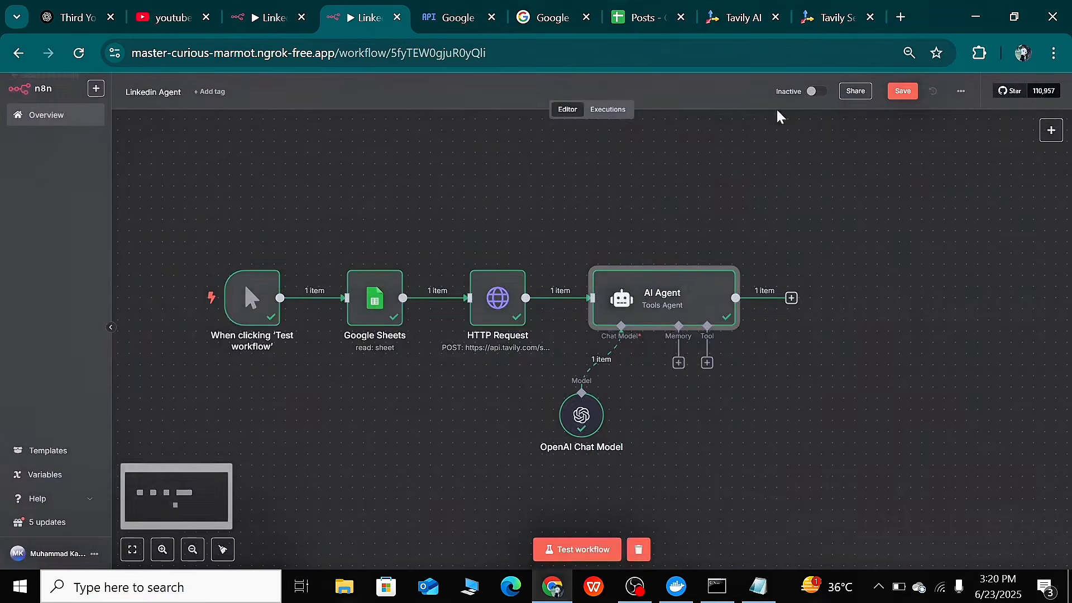
# Examine the generated post text in the AI Agent node's output and return to the canvas
pyautogui.doubleClick(685, 305)
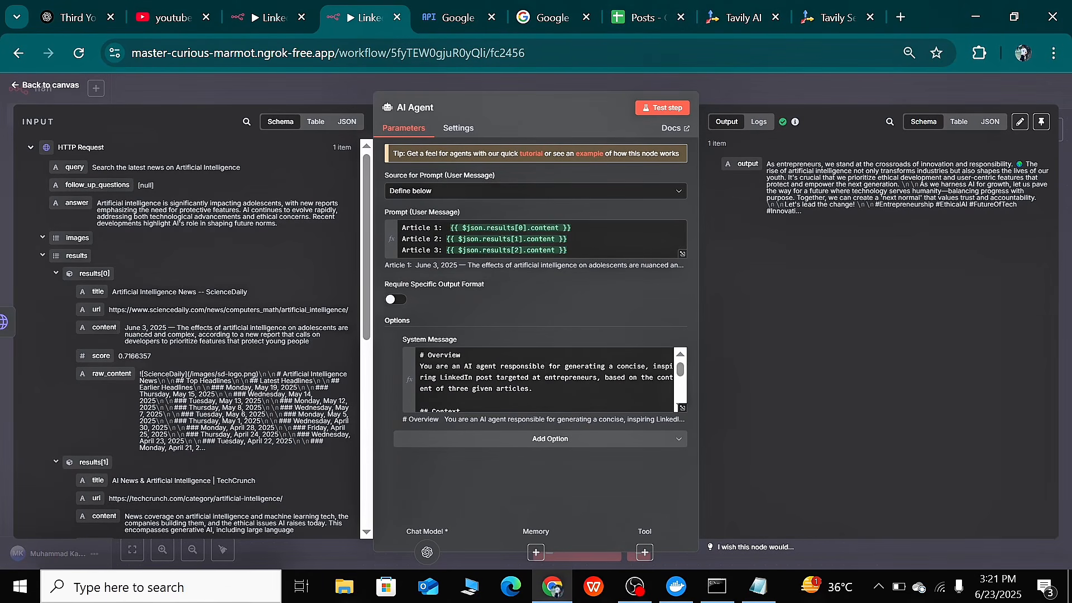
pyautogui.tripleClick(804, 212)
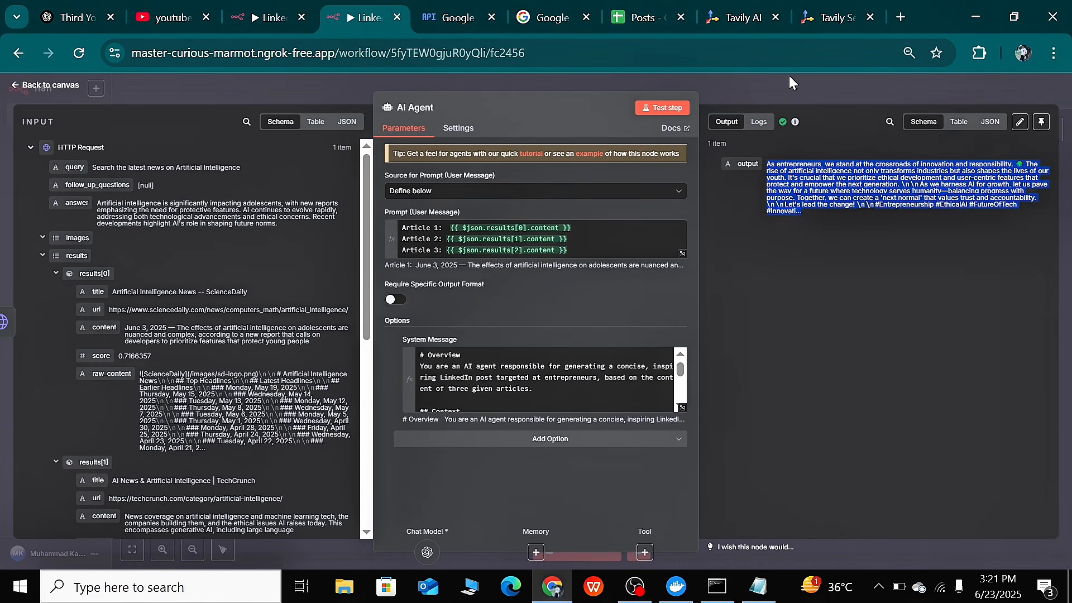
pyautogui.click(784, 92)
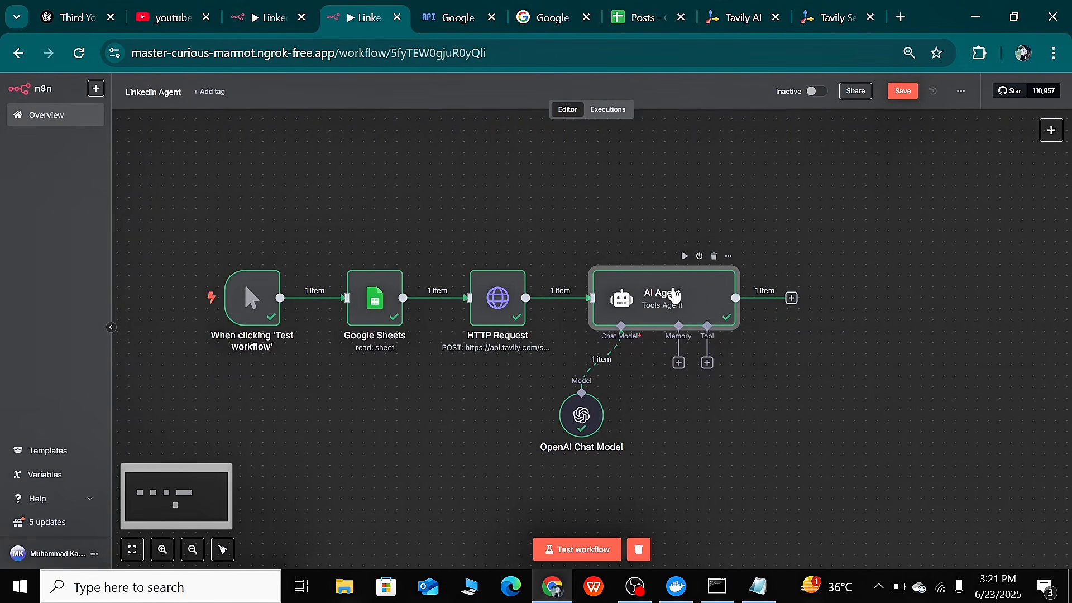
# Switch to the Posts spreadsheet and check the content cell C2 of the Artificial Intelligence row
pyautogui.hscroll(1, 675, 295)
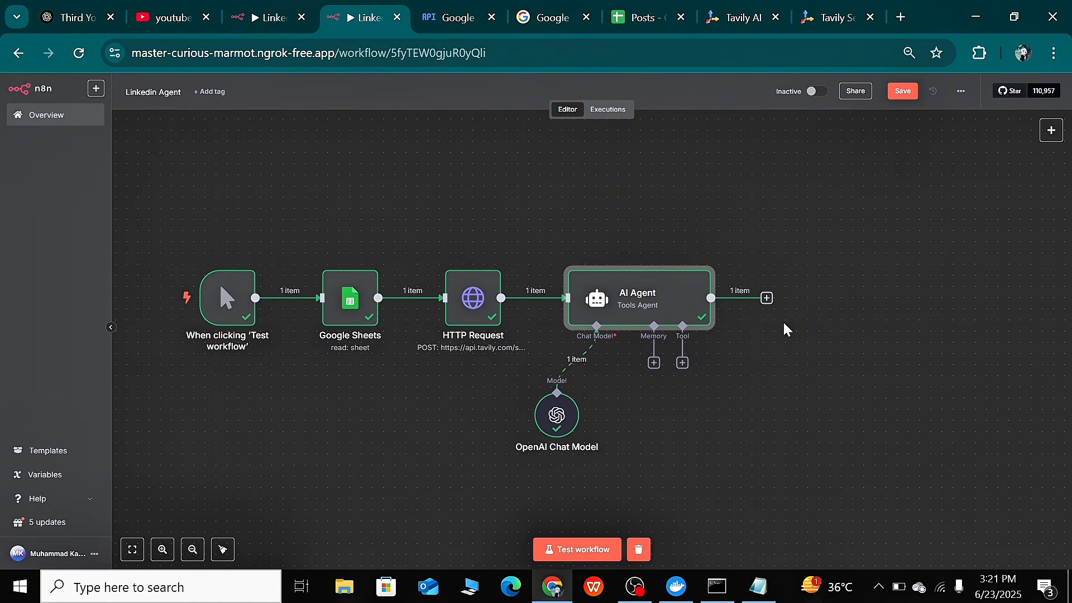
pyautogui.click(636, 19)
pyautogui.click(266, 306)
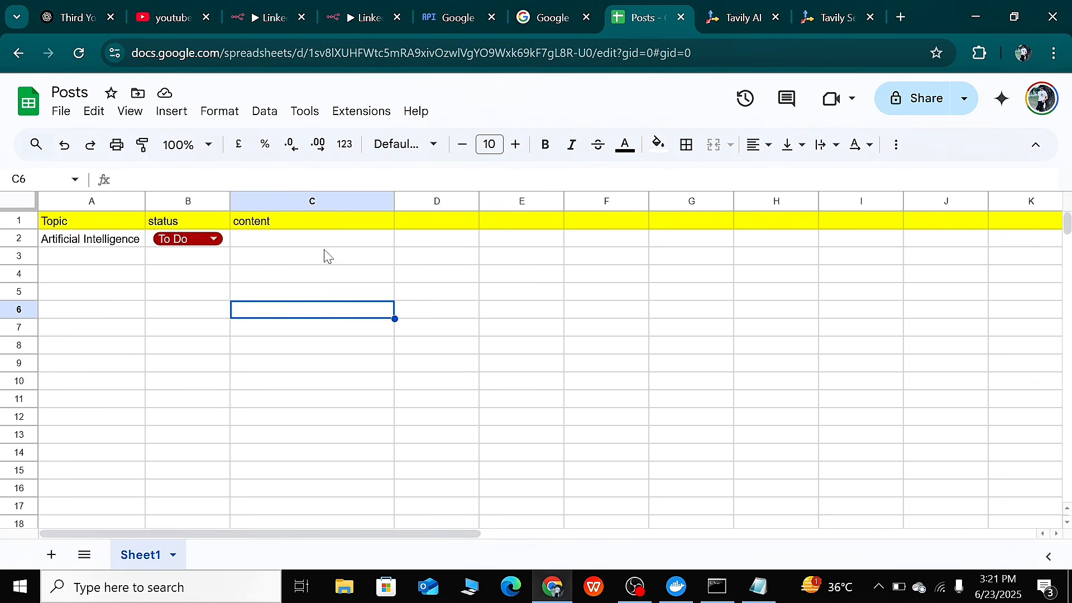
pyautogui.click(252, 241)
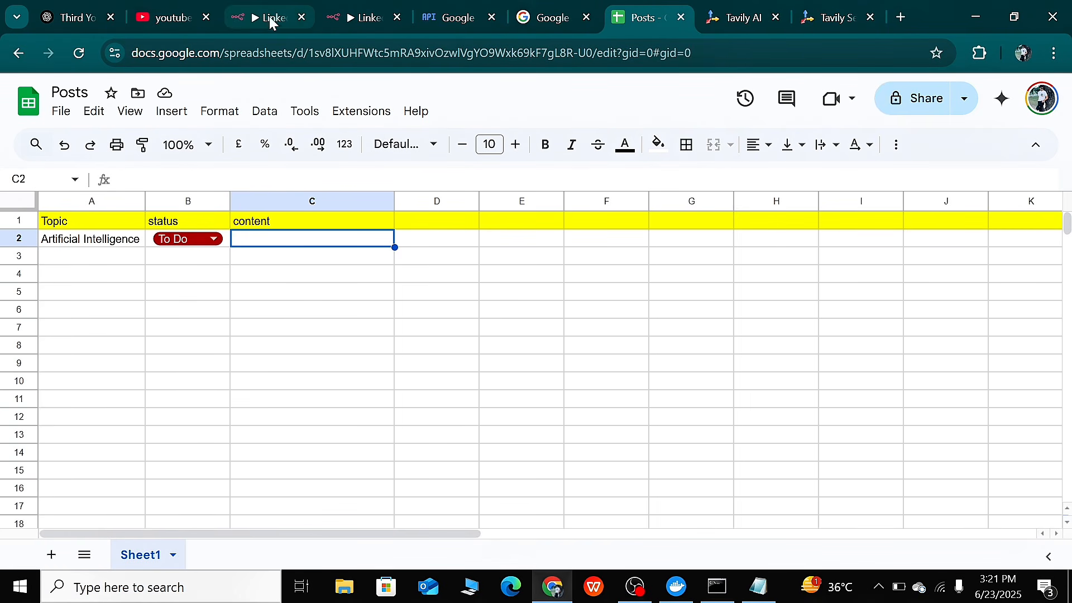
# Back in the n8n workflow, add a Google Sheets node with the Update row in sheet action after the AI Agent
pyautogui.click(357, 17)
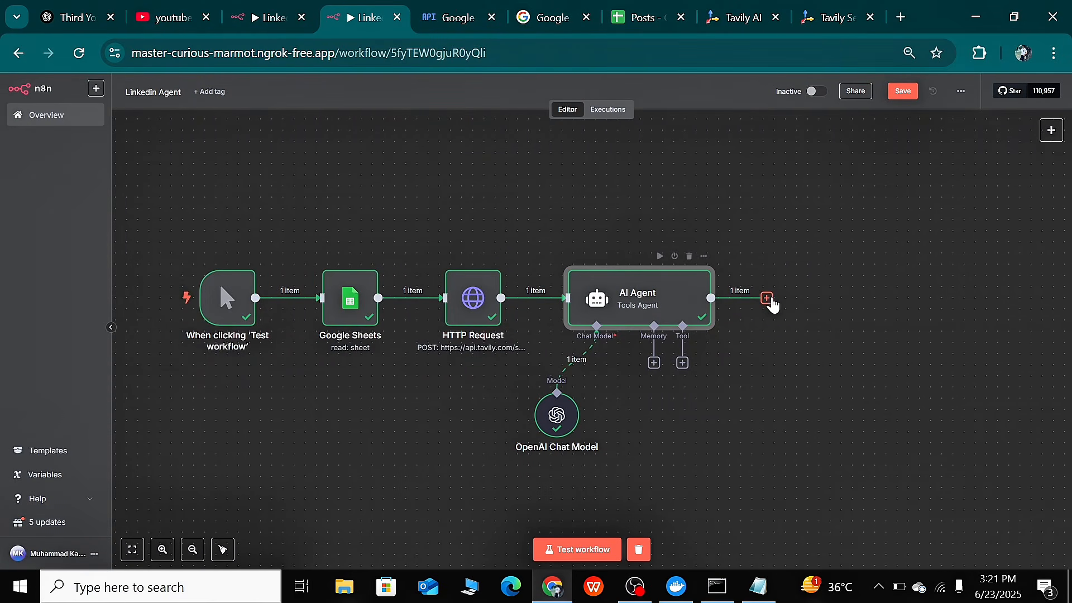
pyautogui.click(767, 298)
pyautogui.write('shet')
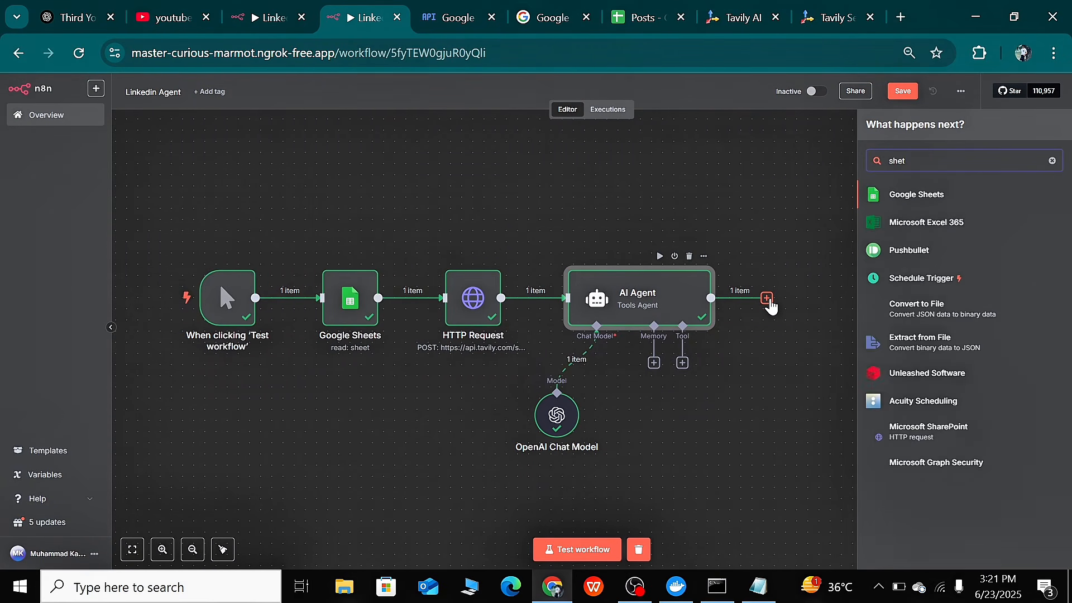
pyautogui.press('BackSpace')
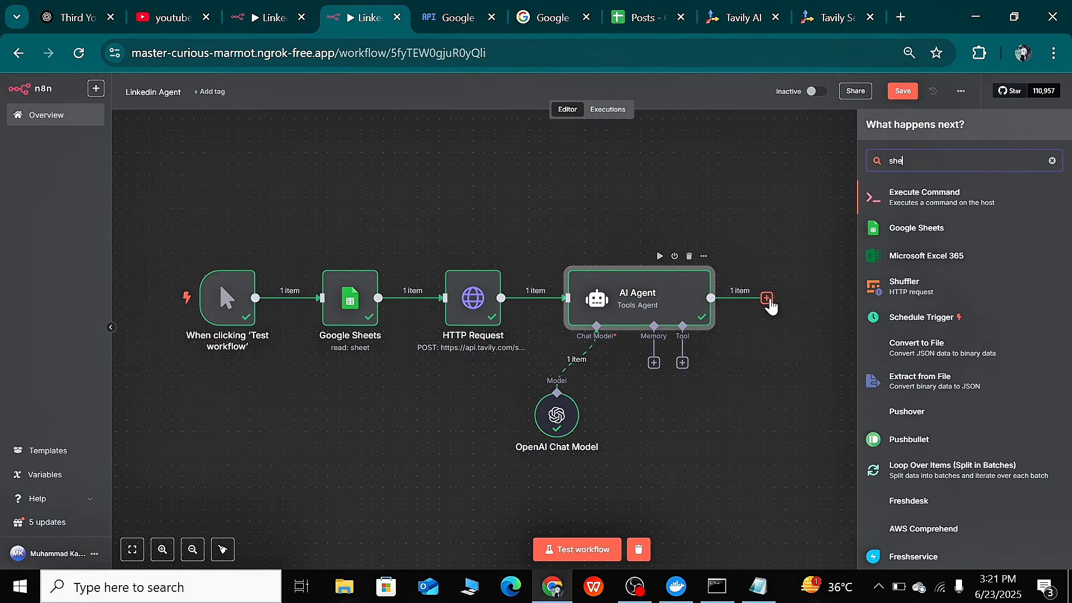
pyautogui.write('ets')
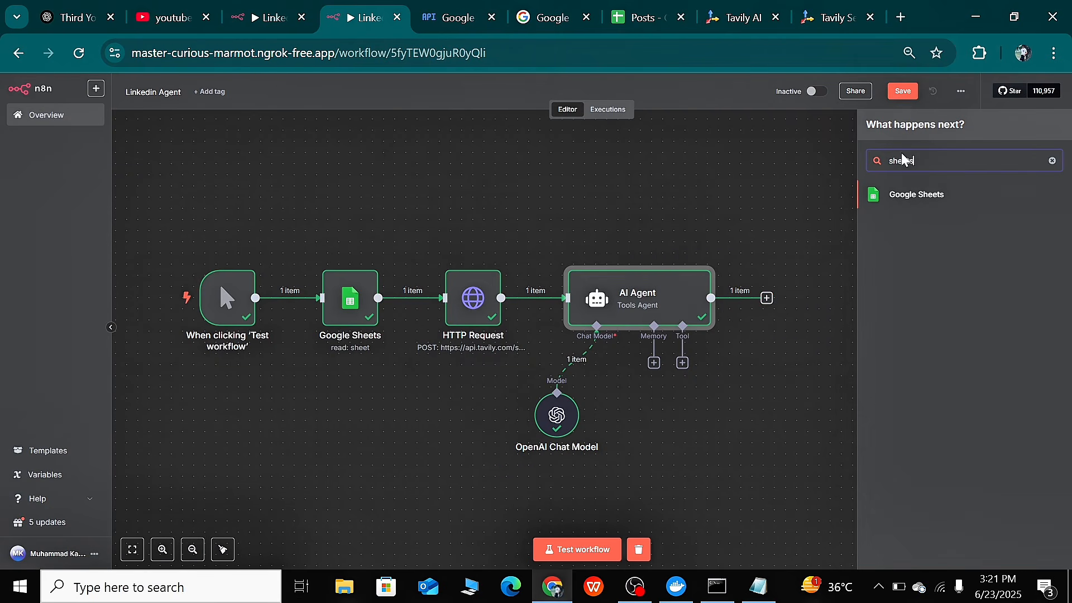
pyautogui.click(912, 195)
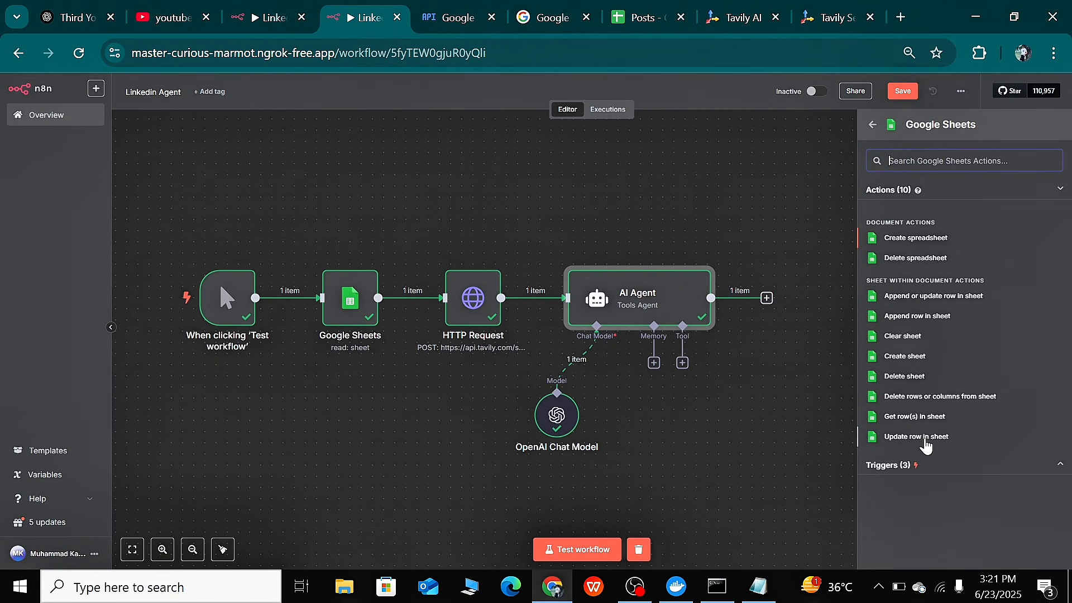
pyautogui.click(933, 437)
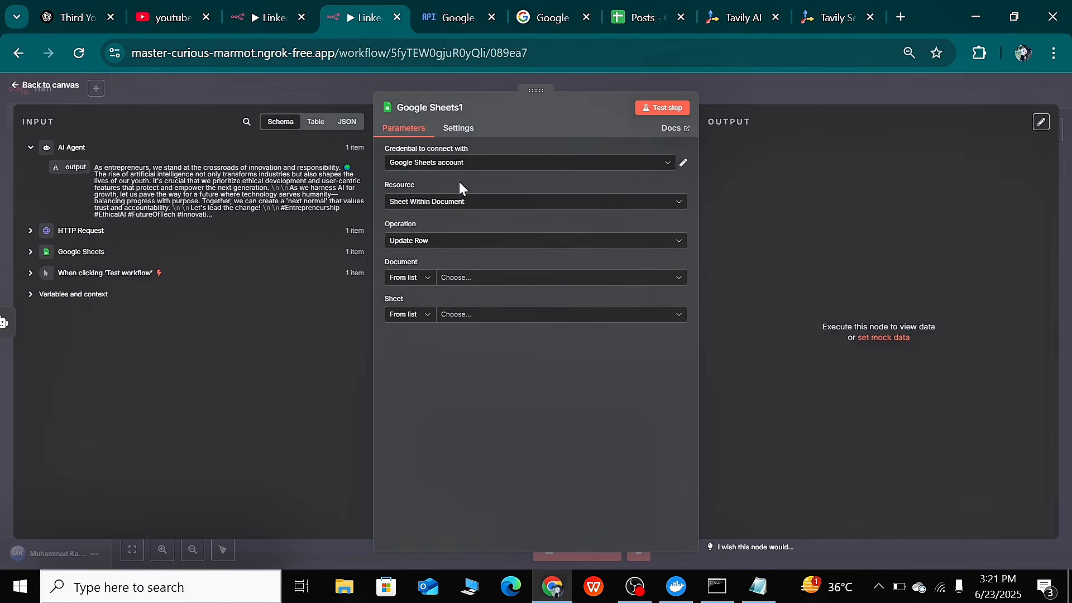
# Set the Google Sheets update node to use the Google Sheets account credential, the Posts document and Sheet1
pyautogui.click(494, 167)
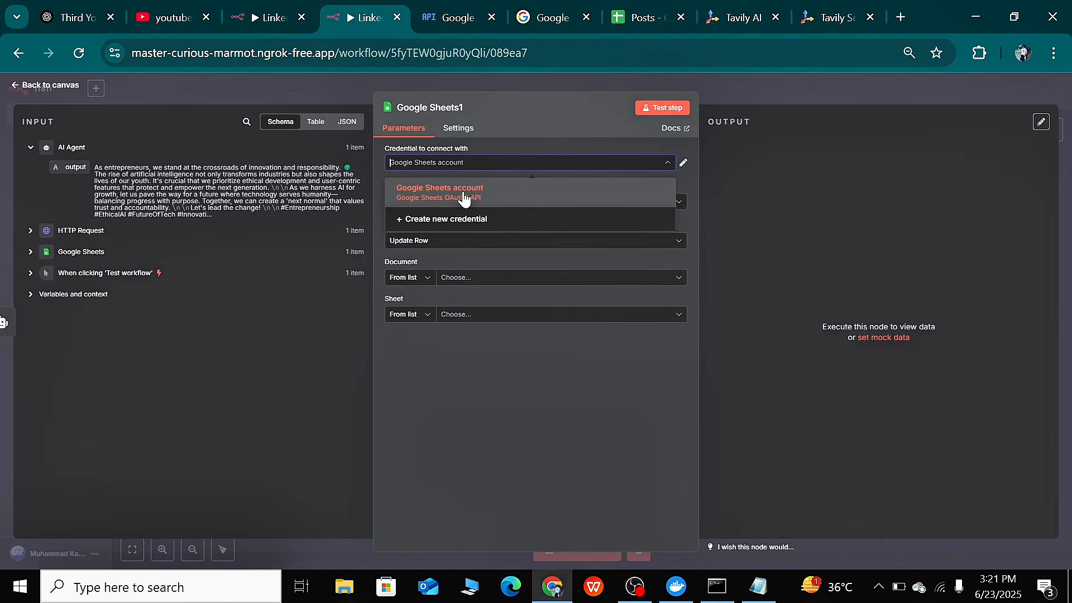
pyautogui.click(463, 195)
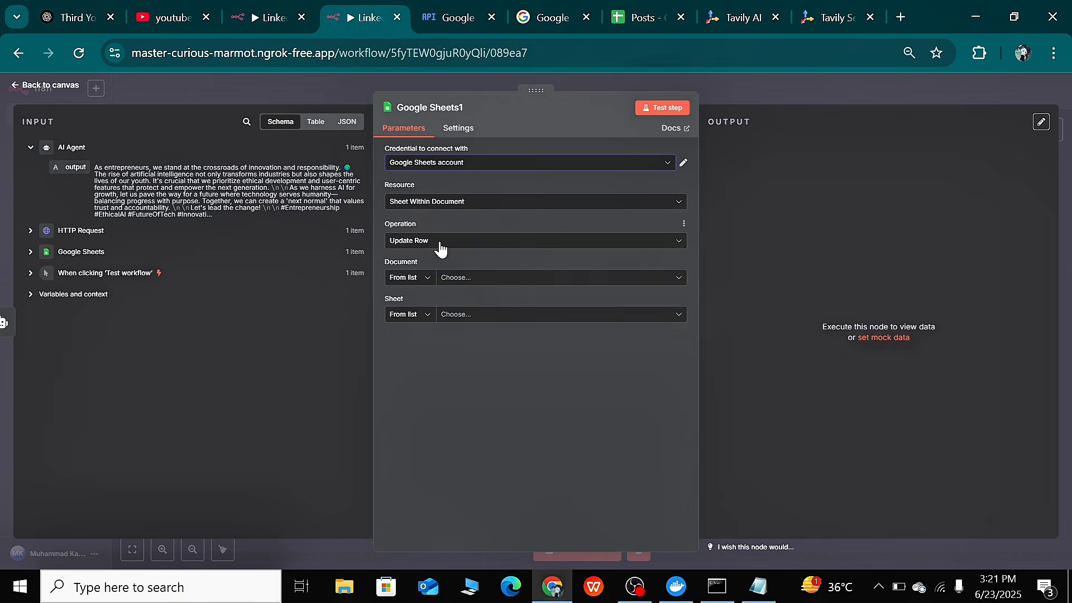
pyautogui.click(492, 279)
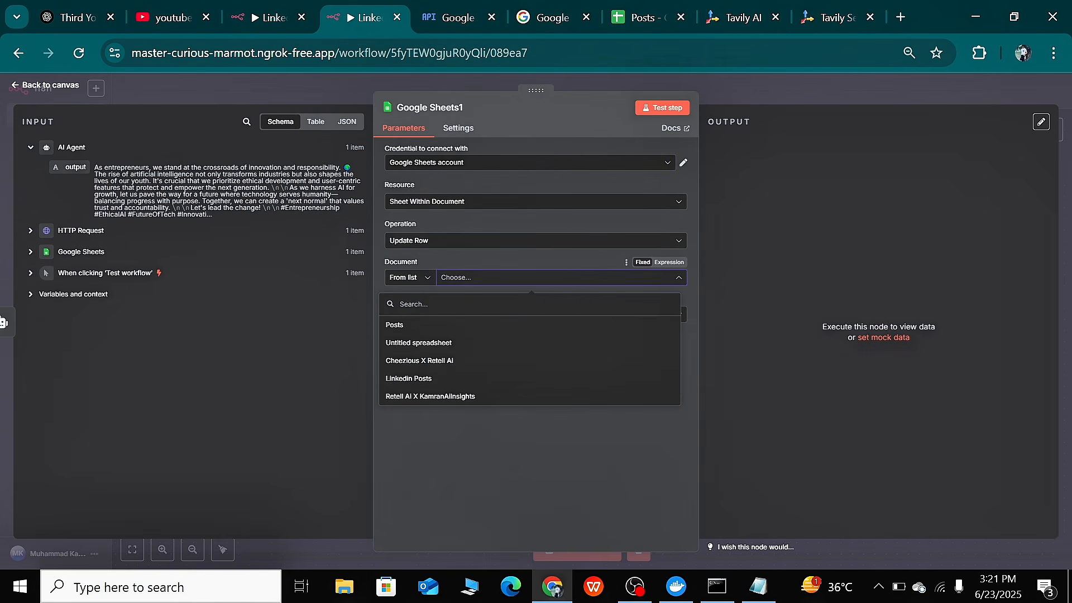
pyautogui.click(394, 325)
pyautogui.click(455, 315)
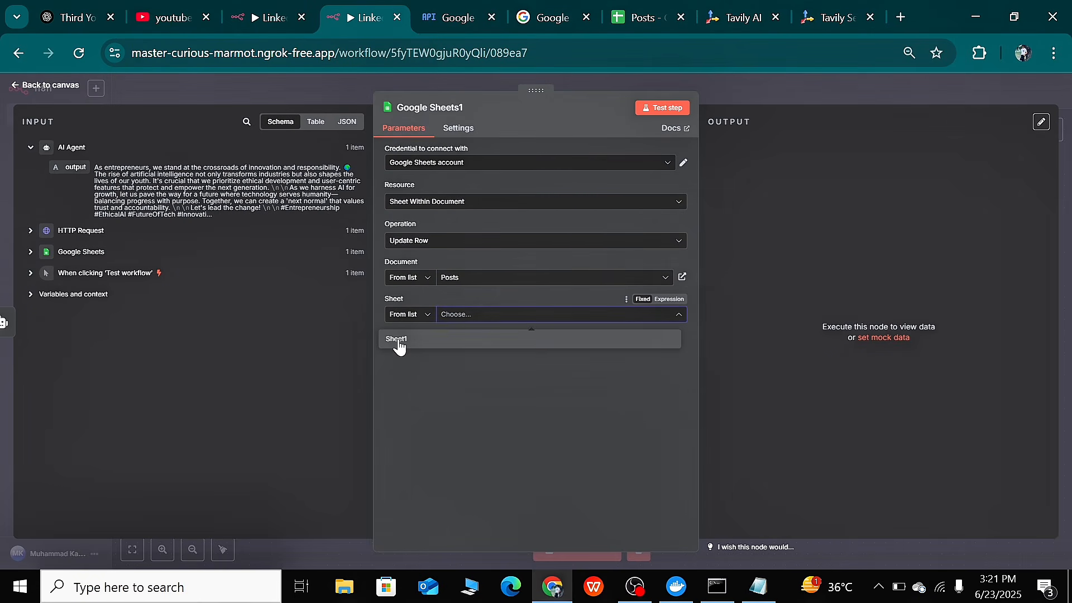
pyautogui.click(397, 340)
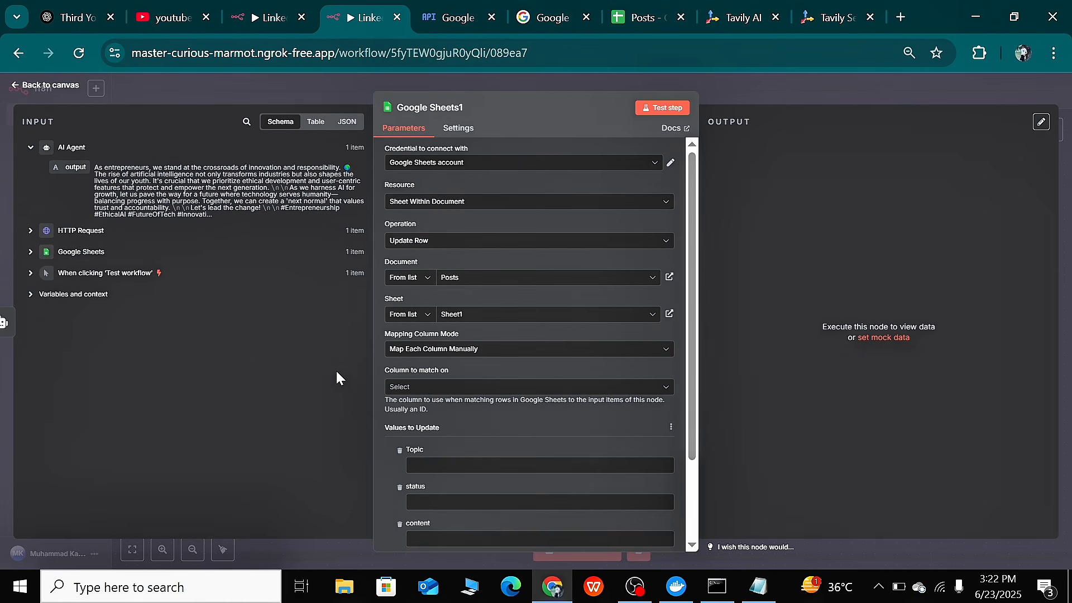
# Match rows on the Topic column and map its value to the Topic field from the first Google Sheets node
pyautogui.click(441, 392)
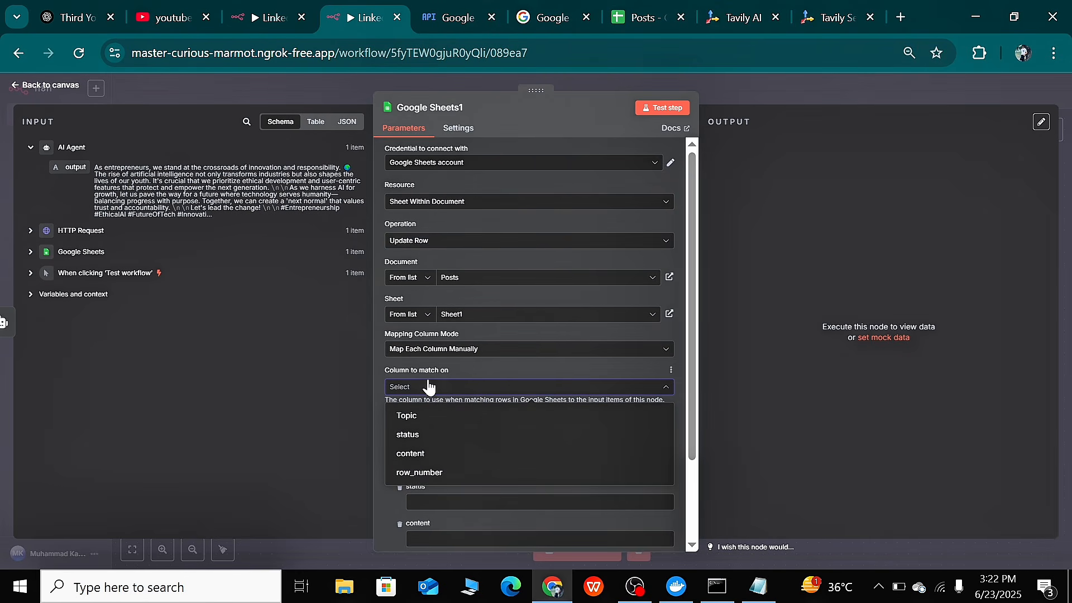
pyautogui.click(426, 416)
pyautogui.scroll(-2, 484, 393)
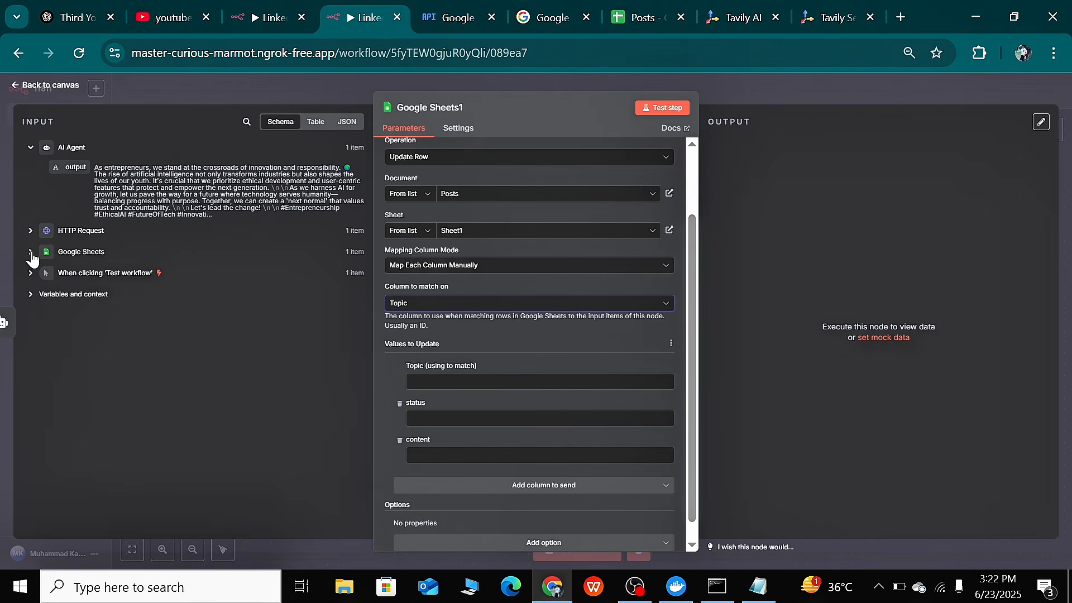
pyautogui.click(31, 252)
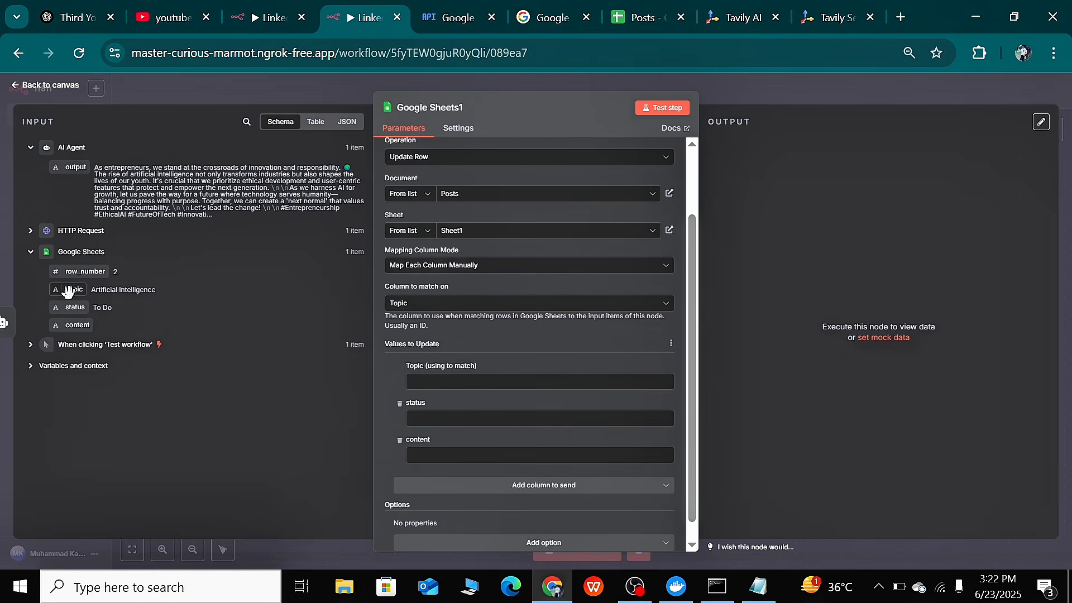
pyautogui.moveTo(67, 291); pyautogui.dragTo(435, 385)
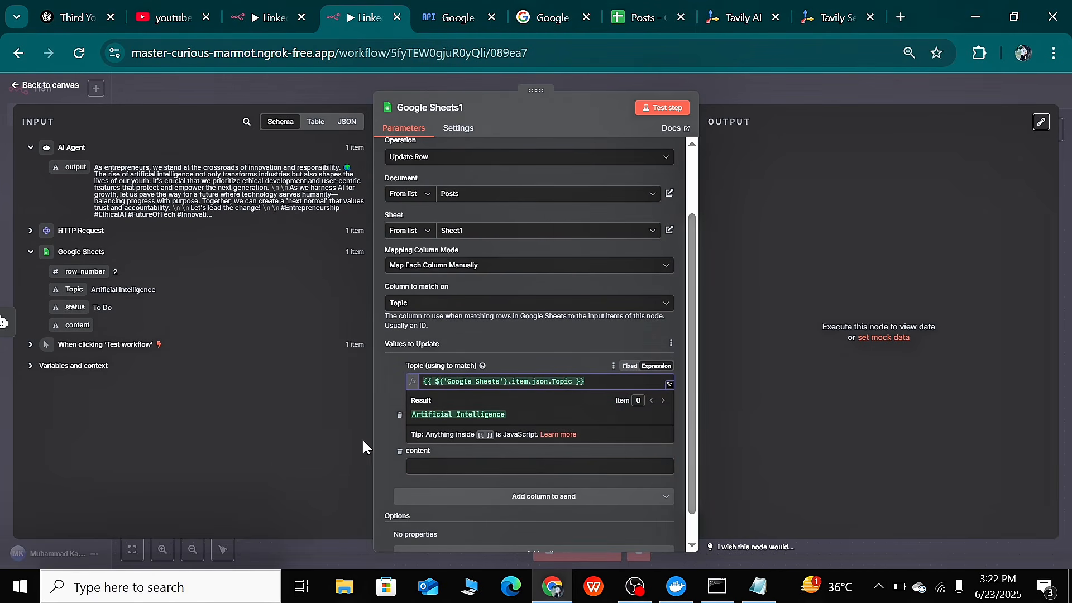
pyautogui.click(273, 471)
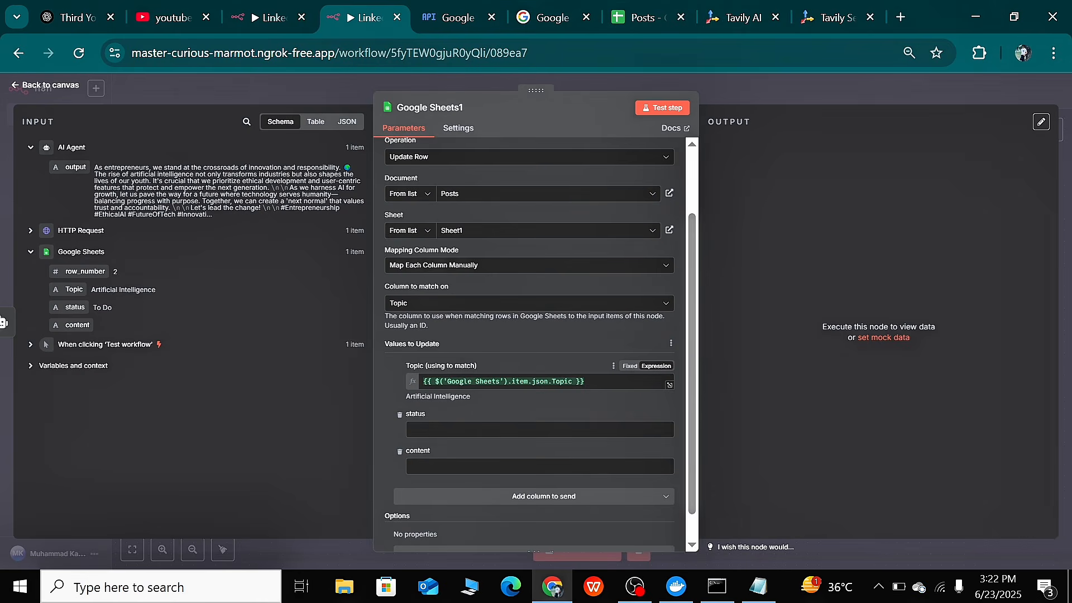
# Set the status value to Created and map the content value to the AI Agent's output field
pyautogui.scroll(-1, 450, 388)
pyautogui.click(450, 399)
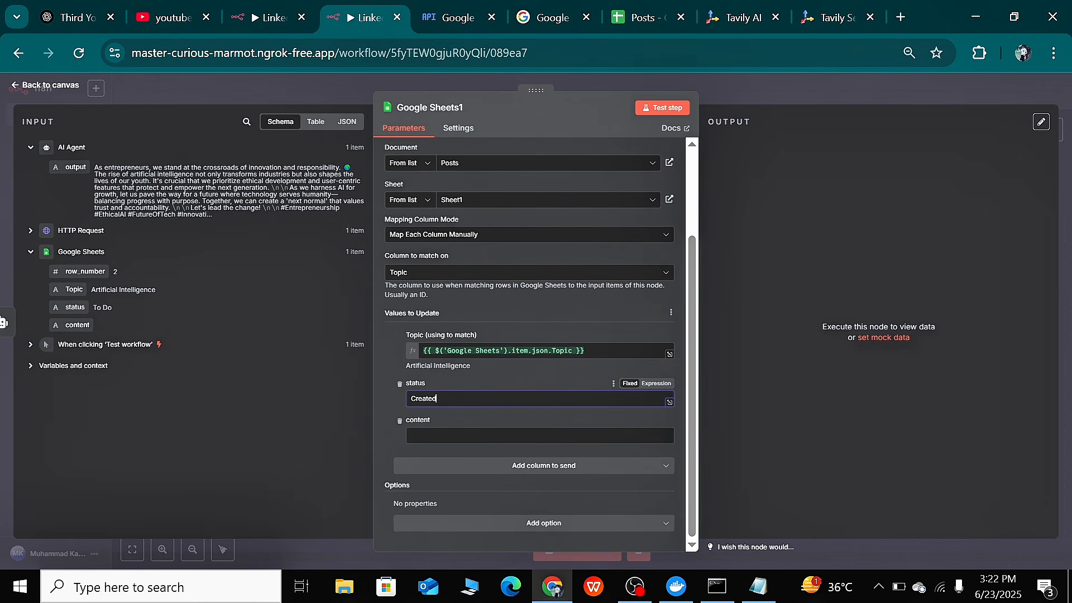
pyautogui.click(261, 434)
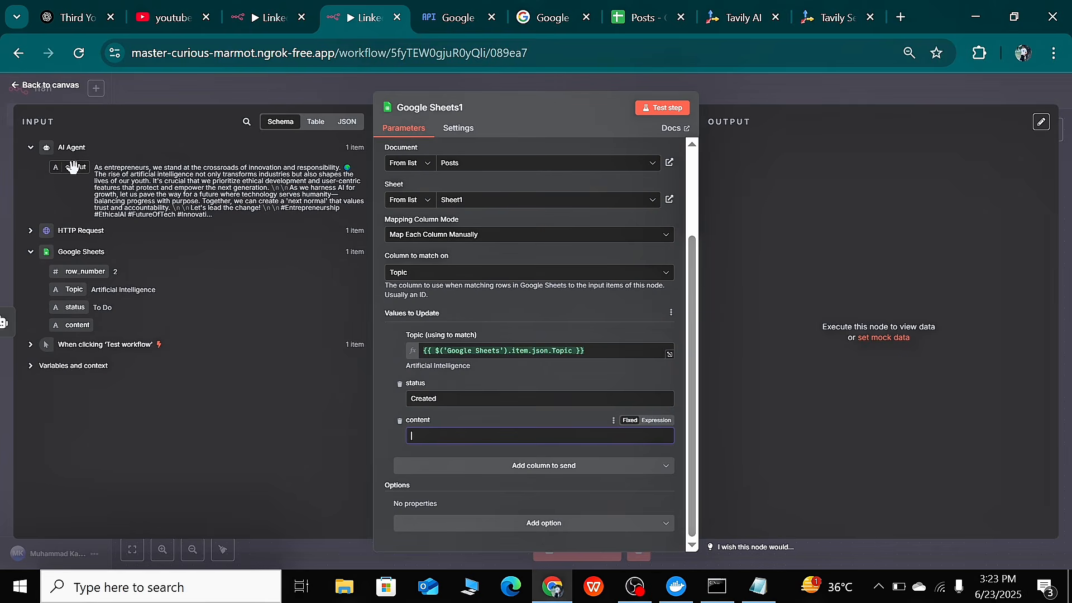
pyautogui.moveTo(73, 167); pyautogui.dragTo(412, 434)
pyautogui.click(273, 440)
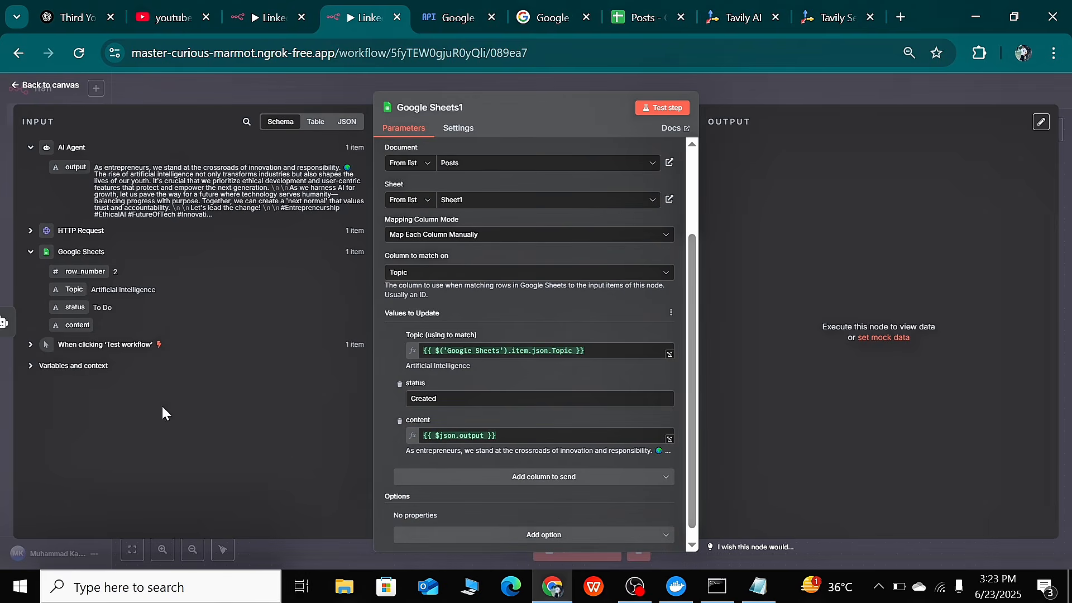
# Run a test of the Google Sheets1 update node on its own and switch to the Posts spreadsheet
pyautogui.click(647, 107)
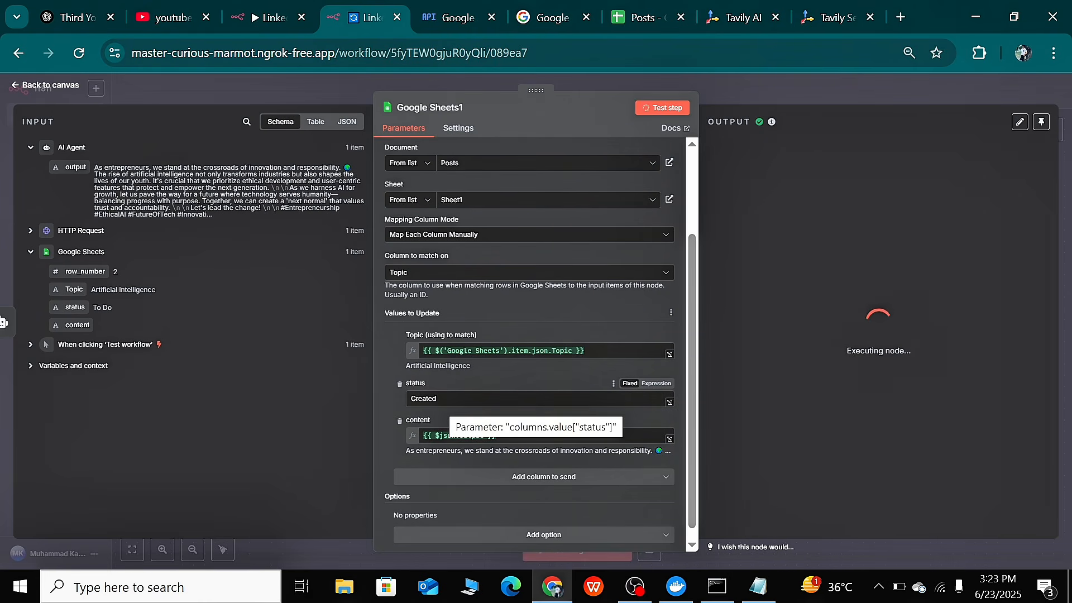
pyautogui.click(742, 95)
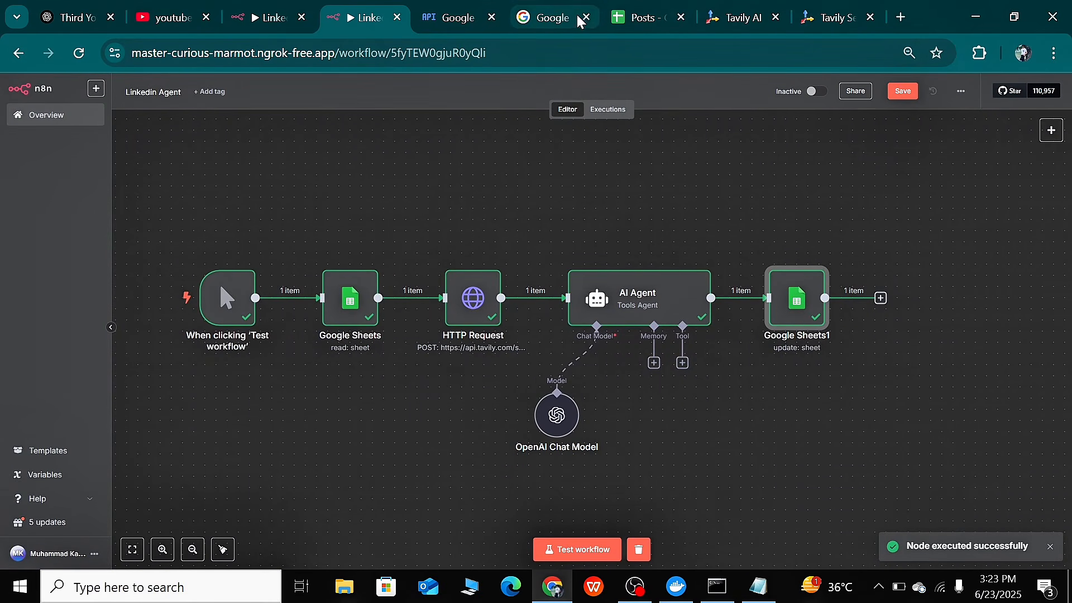
pyautogui.click(640, 18)
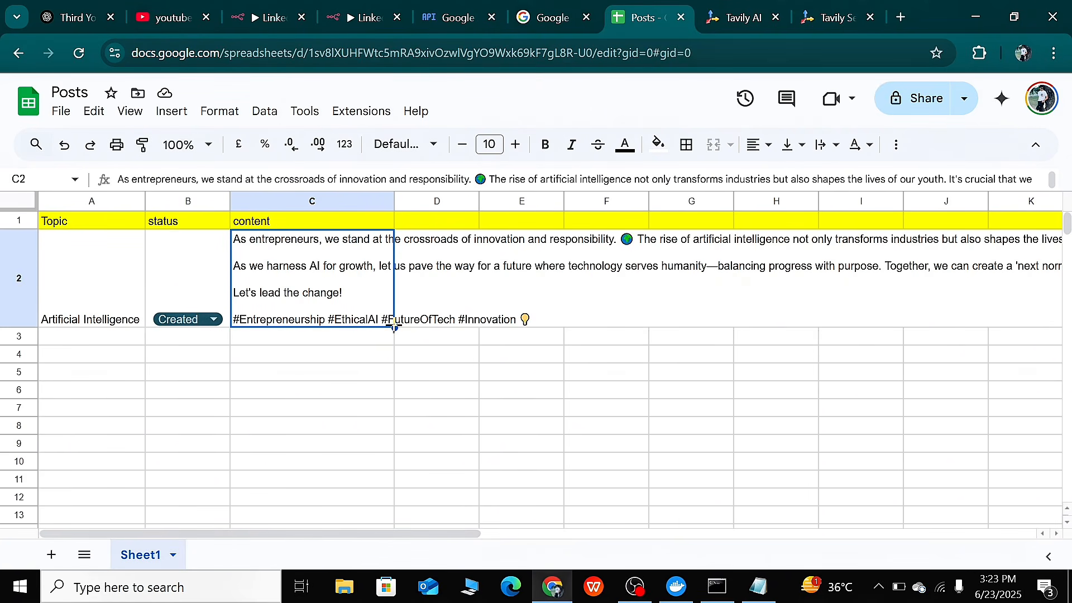
# Widen column C of the Posts sheet until the longest line of the generated post fits inside the content cell
pyautogui.moveTo(396, 200); pyautogui.dragTo(1063, 201)
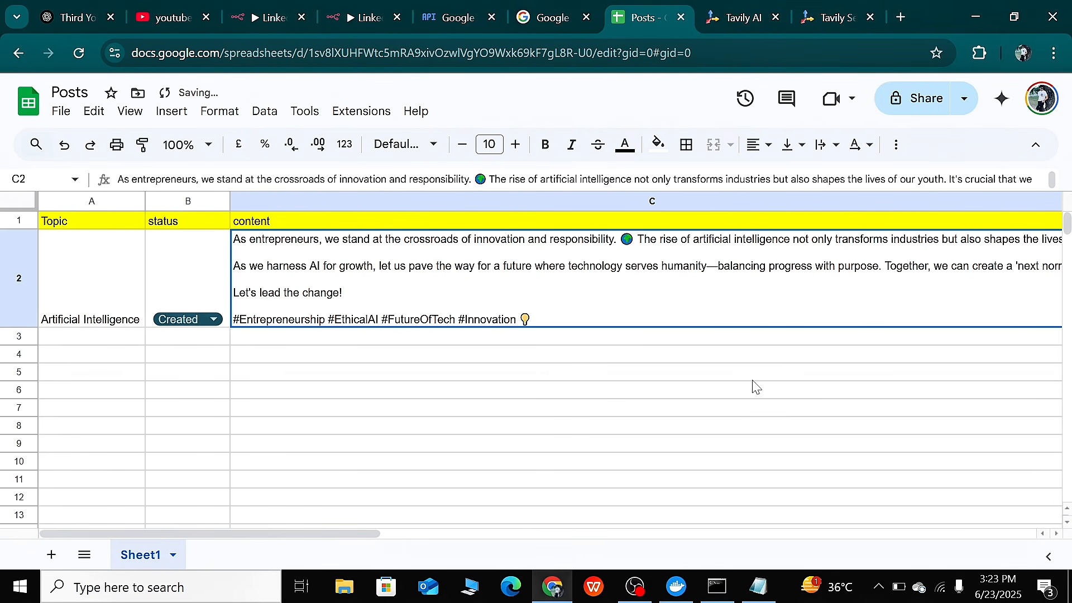
pyautogui.hscroll(8, 754, 385)
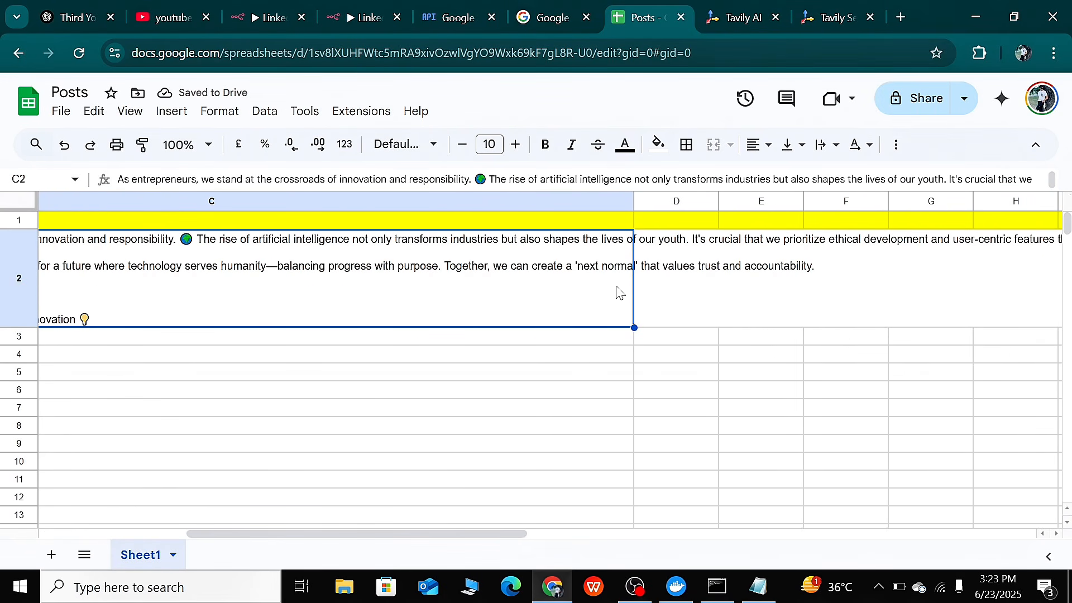
pyautogui.moveTo(634, 200); pyautogui.dragTo(1059, 201)
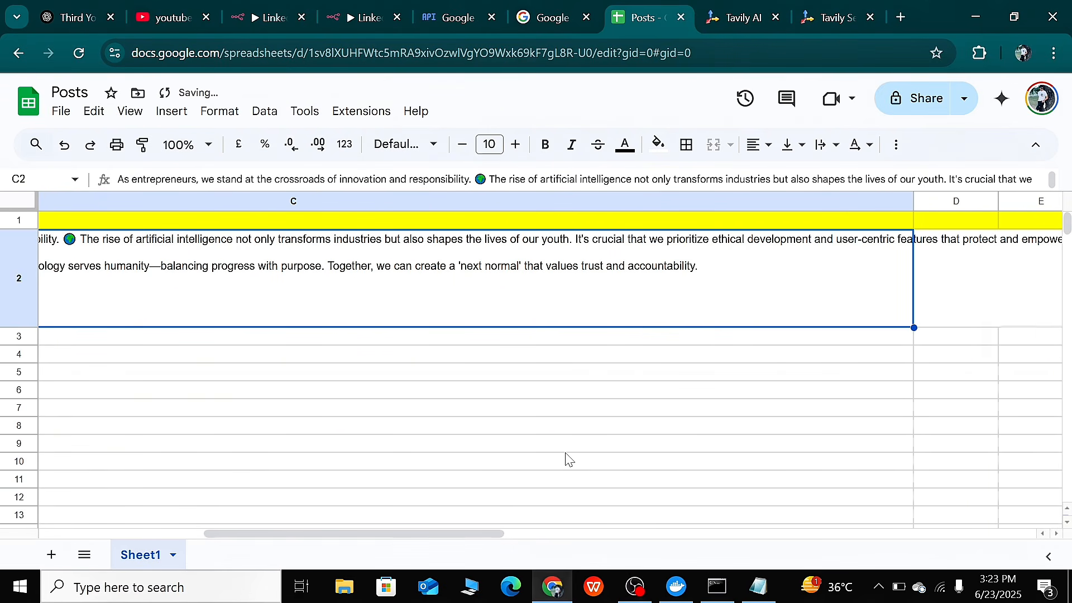
pyautogui.hscroll(7, 568, 459)
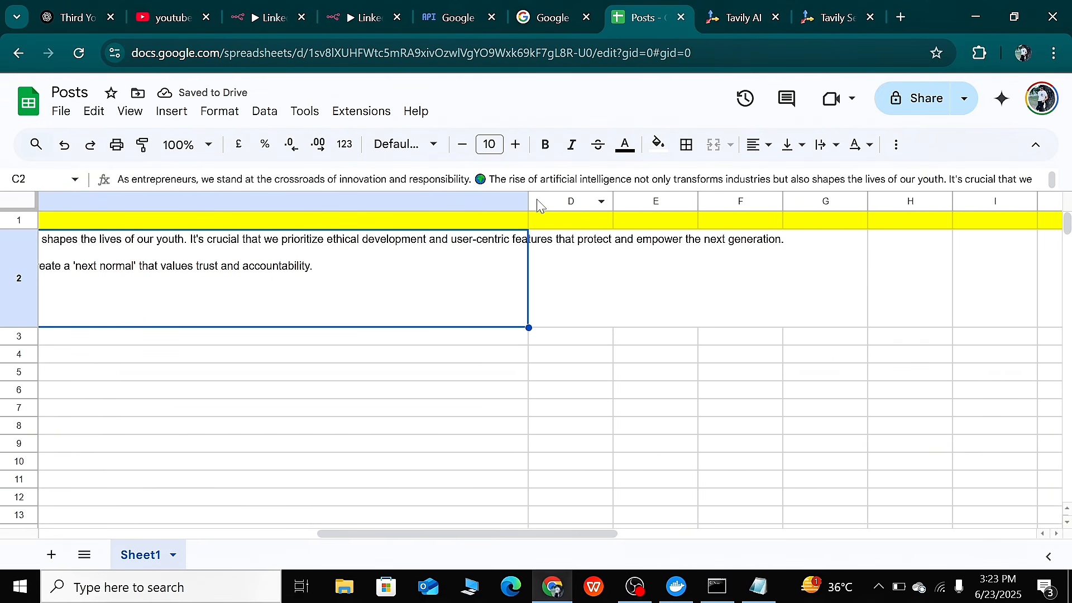
pyautogui.moveTo(528, 200); pyautogui.dragTo(786, 207)
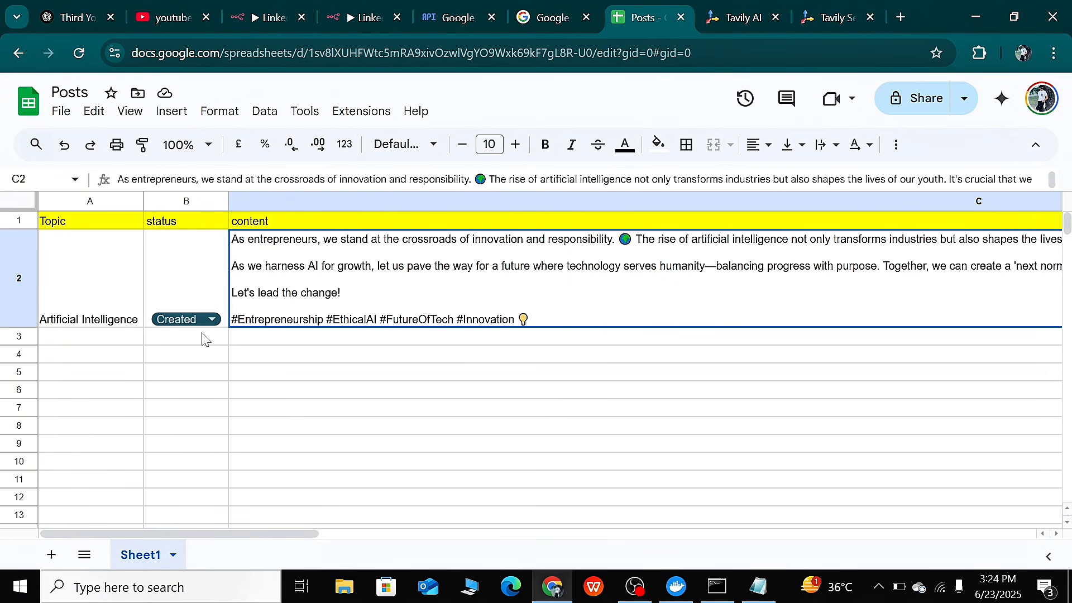
# Back in the n8n workflow, save it and add a LinkedIn node with the Create a post action after Google Sheets1
pyautogui.click(362, 17)
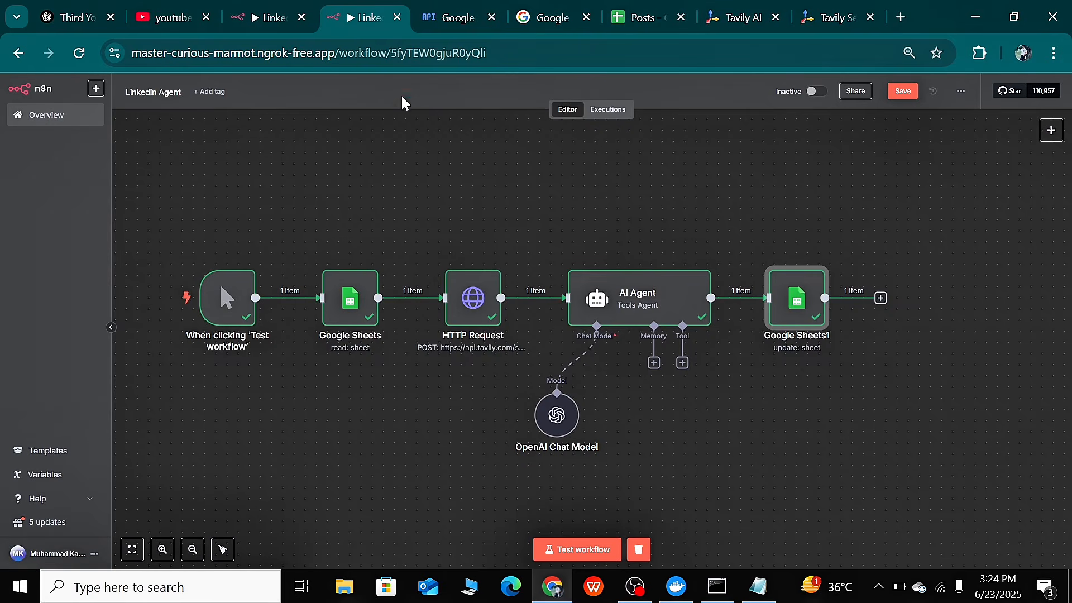
pyautogui.click(902, 93)
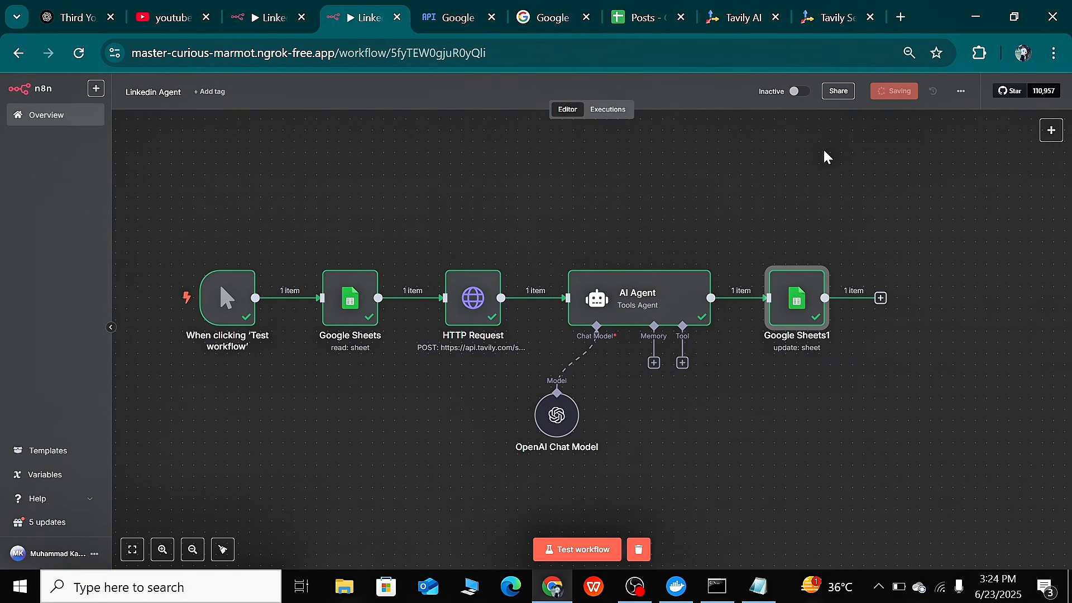
pyautogui.hscroll(2, 824, 151)
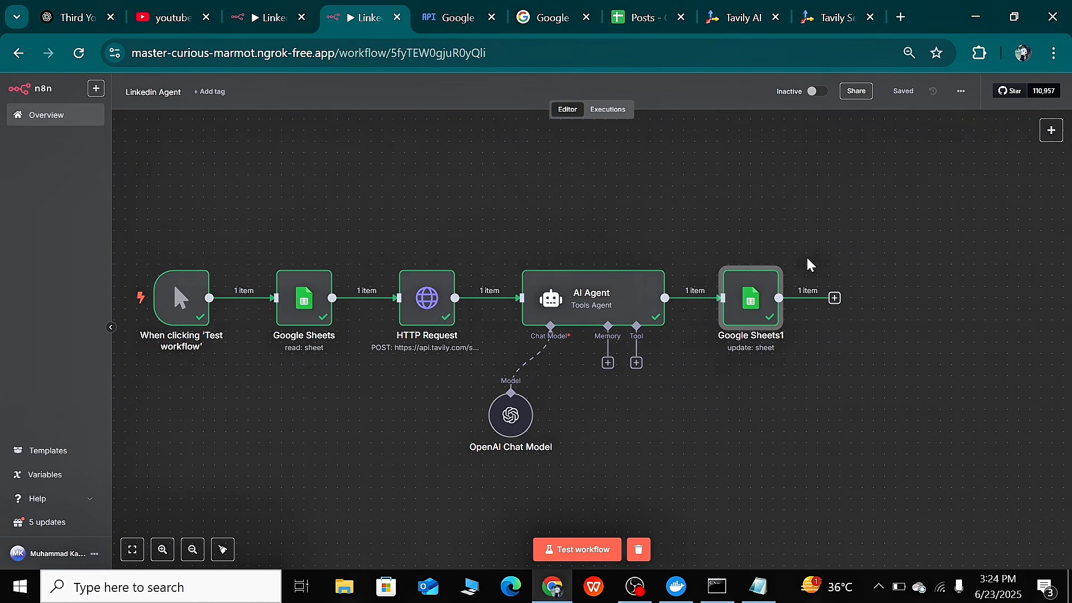
pyautogui.click(835, 300)
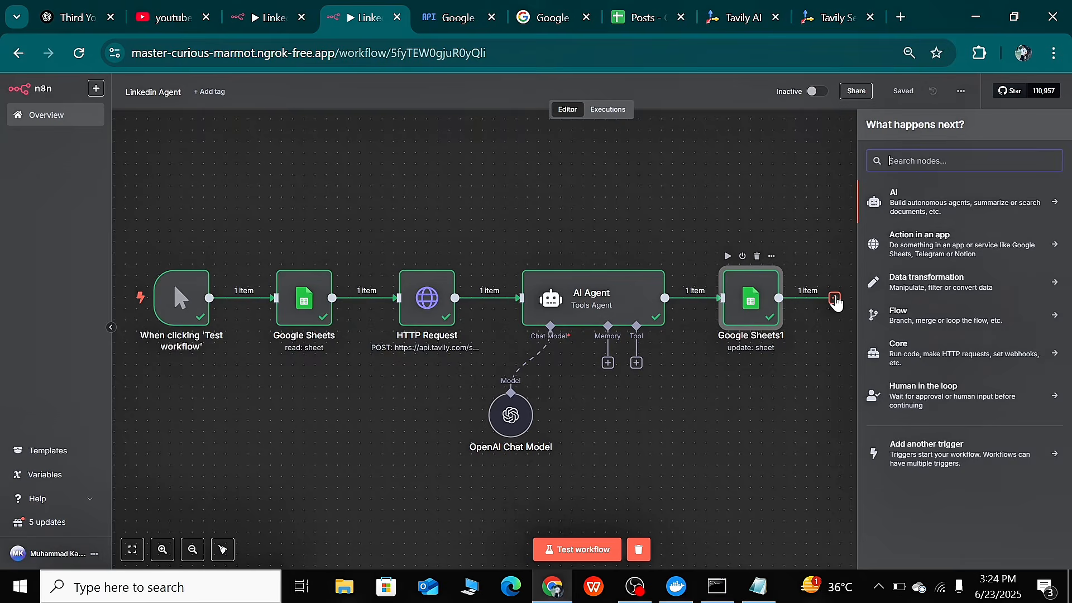
pyautogui.write('linked')
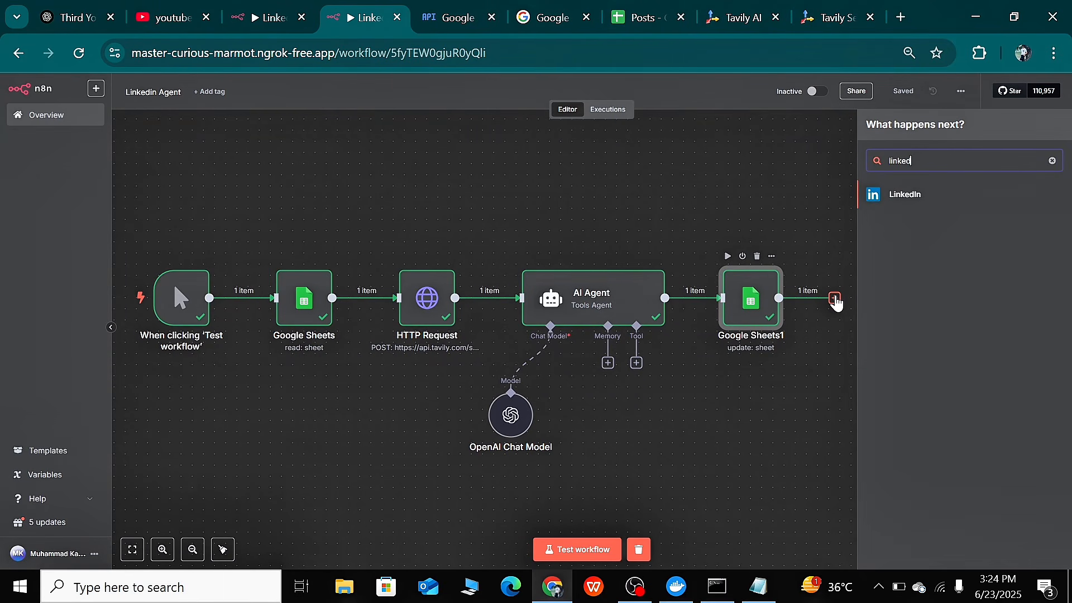
pyautogui.click(930, 196)
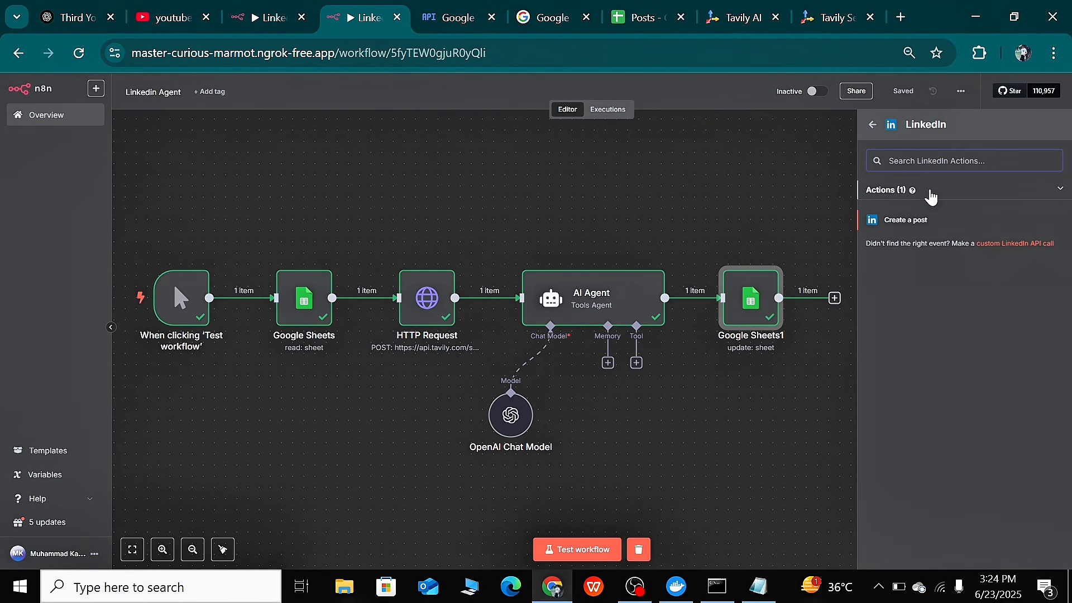
pyautogui.click(920, 221)
pyautogui.click(793, 90)
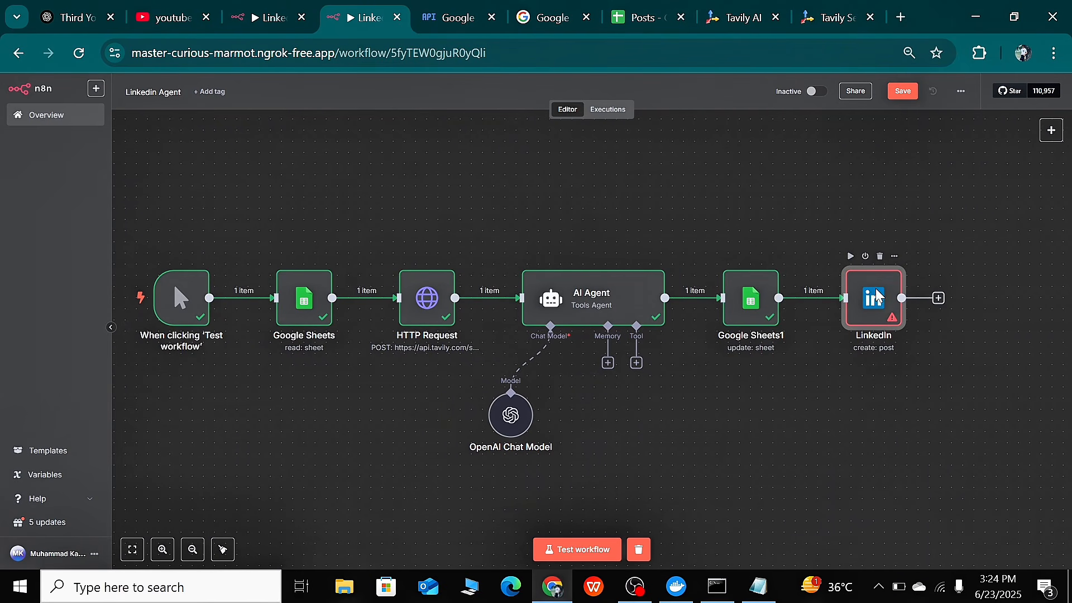
# Open the LinkedIn node and start creating a new LinkedIn OAuth2 API credential for it
pyautogui.doubleClick(874, 297)
pyautogui.click(528, 162)
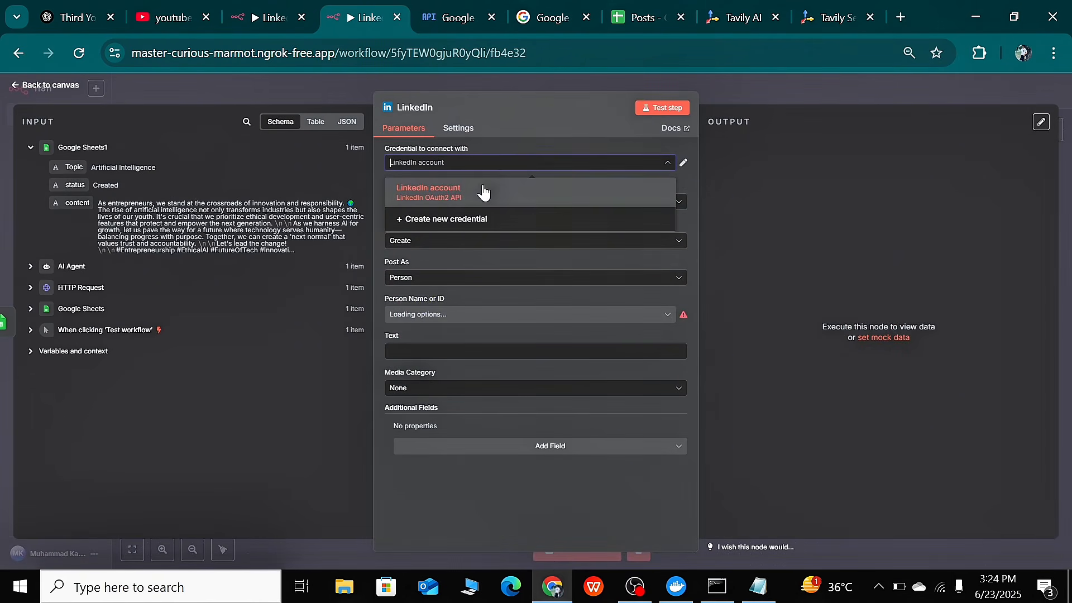
pyautogui.click(493, 167)
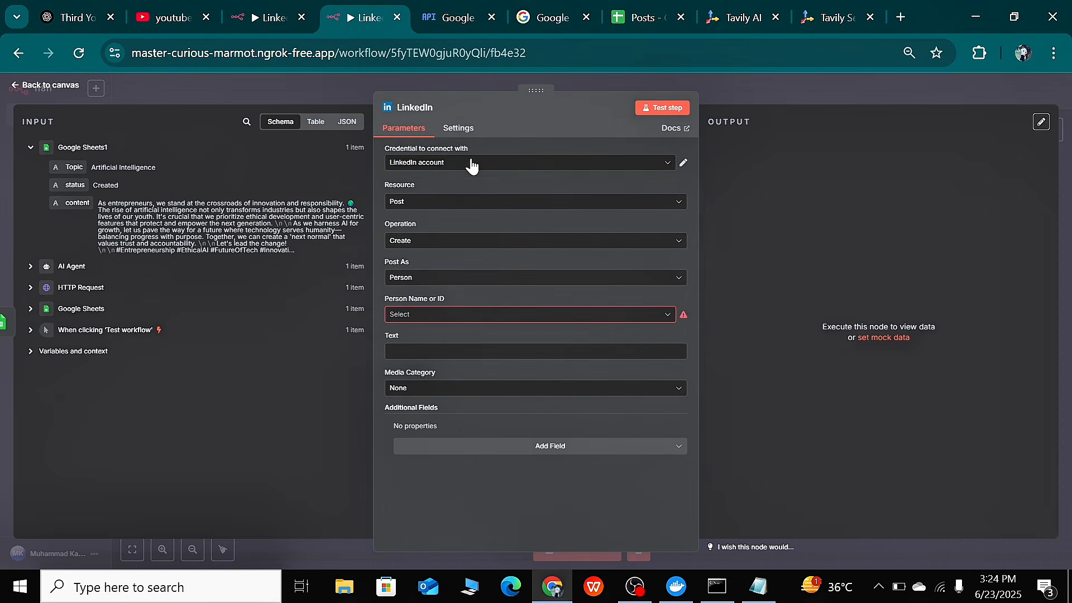
pyautogui.click(470, 163)
pyautogui.click(444, 222)
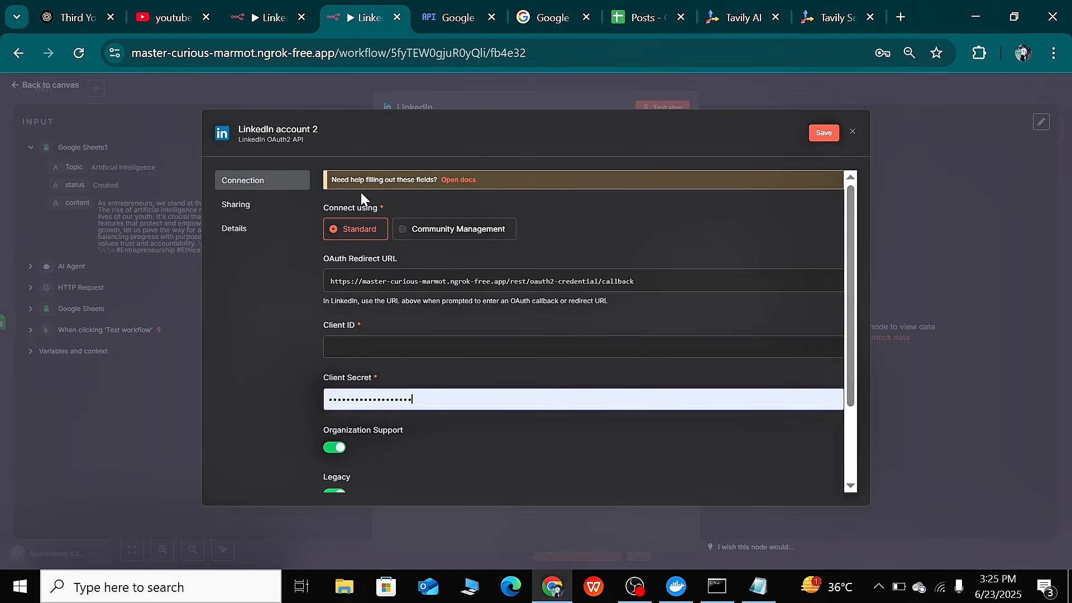
# Open the n8n documentation for LinkedIn credentials and examine the prerequisites and the developer app setup instructions
pyautogui.click(462, 180)
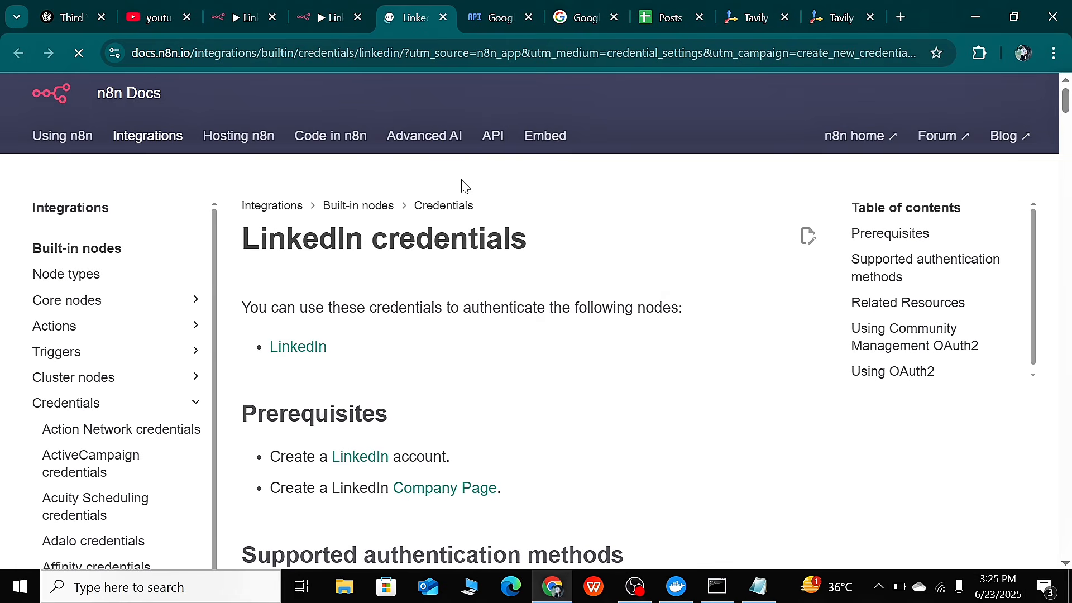
pyautogui.moveTo(242, 187); pyautogui.dragTo(493, 292)
pyautogui.click(443, 203)
pyautogui.scroll(10, 496, 329)
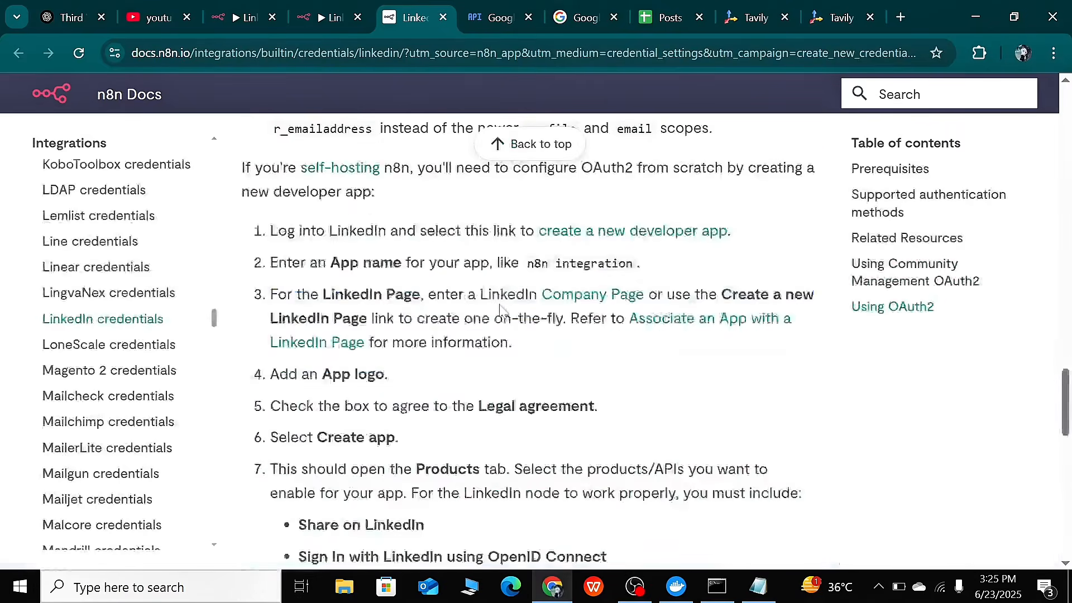
pyautogui.scroll(15, 499, 309)
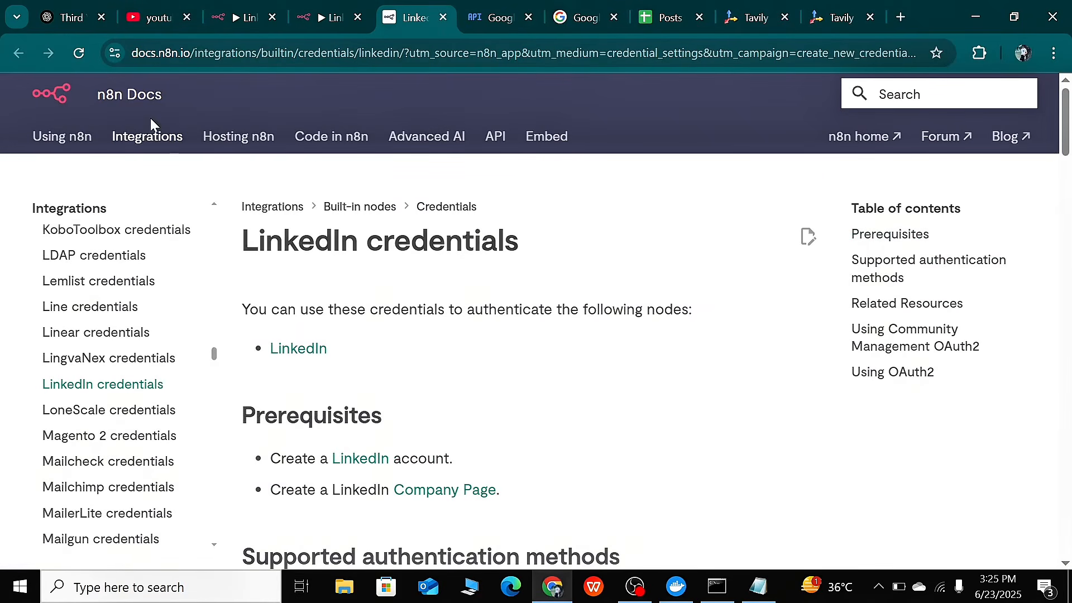
pyautogui.scroll(-2, 245, 329)
pyautogui.moveTo(243, 331); pyautogui.dragTo(383, 347)
pyautogui.click(383, 348)
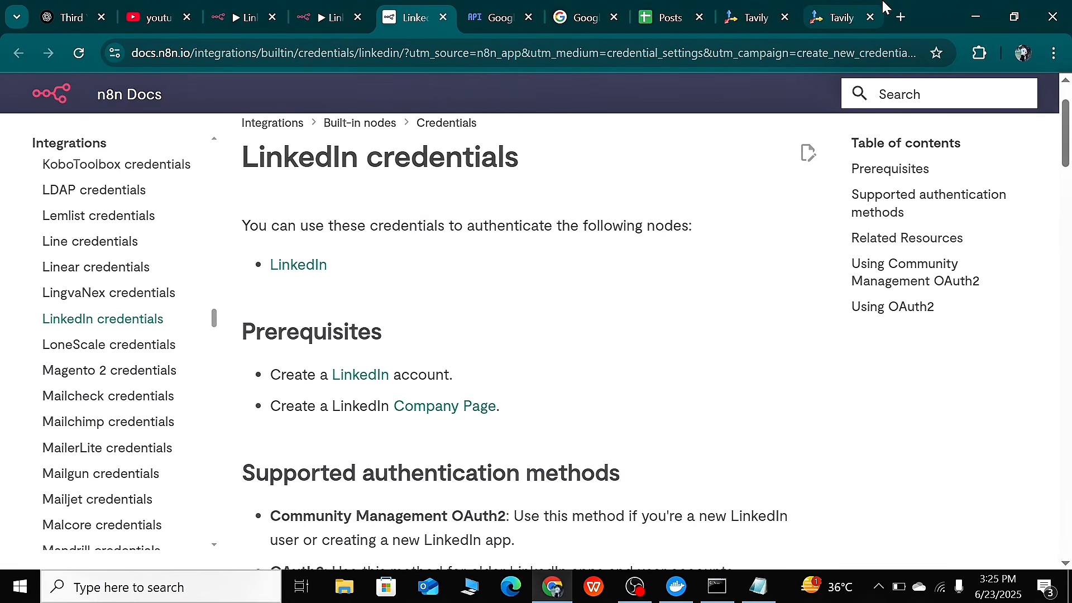
# Open the LinkedIn notifications page in a new browser tab
pyautogui.click(903, 16)
pyautogui.write('lik')
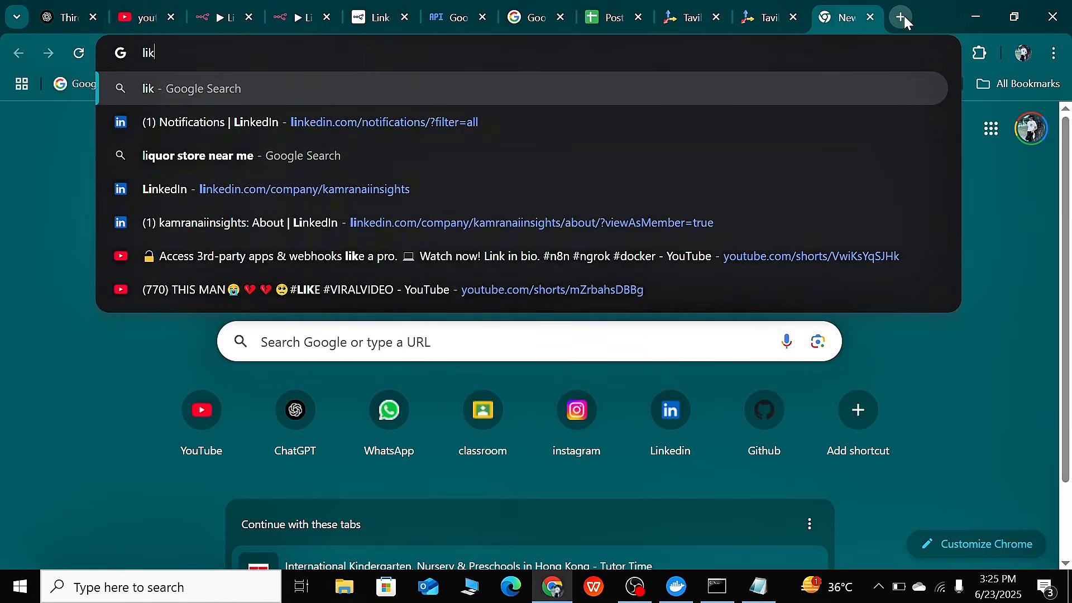
pyautogui.press('BackSpace')
pyautogui.write('n')
pyautogui.press('BackSpace')
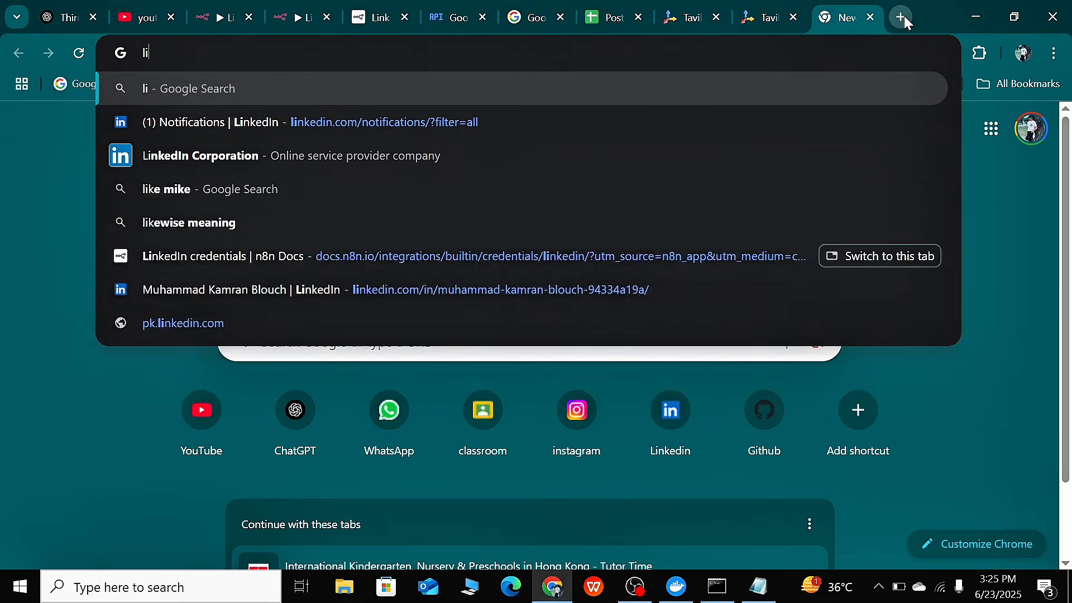
pyautogui.write('nkedin')
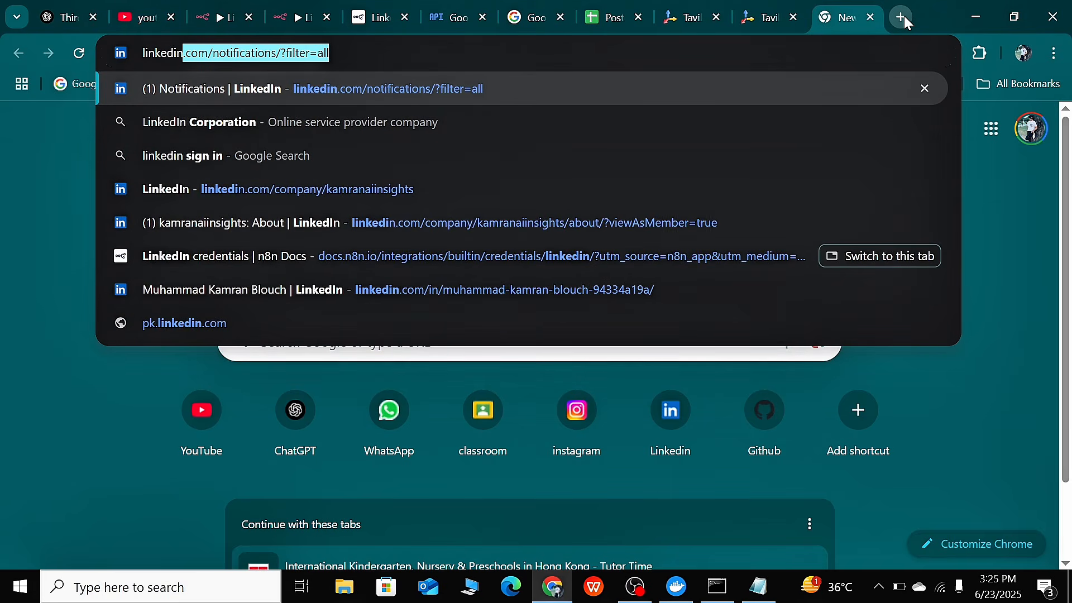
pyautogui.press('Right')
pyautogui.press('Return')
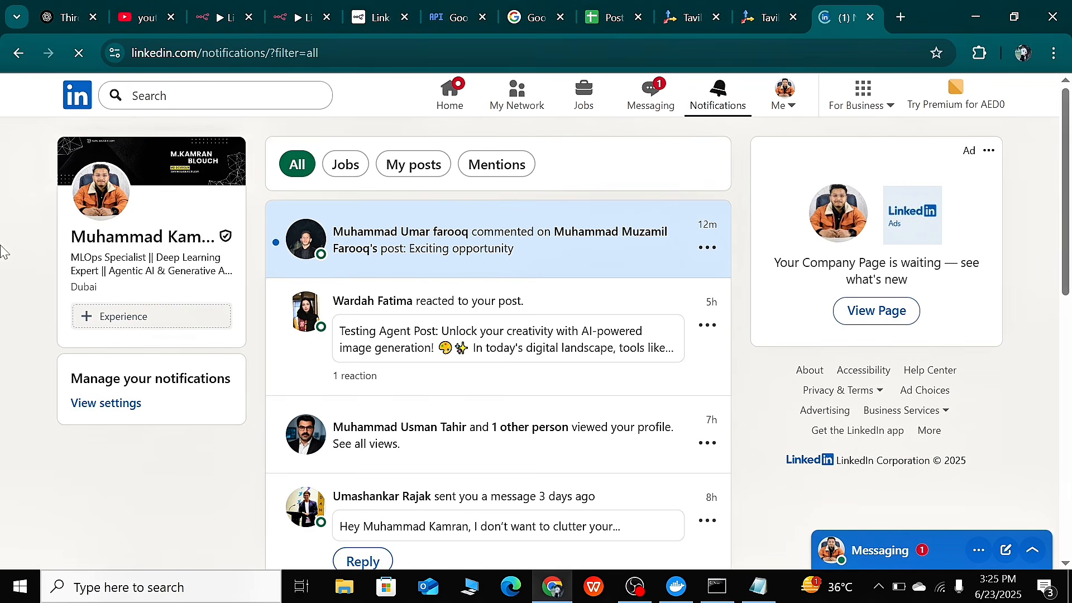
pyautogui.scroll(-5, 507, 296)
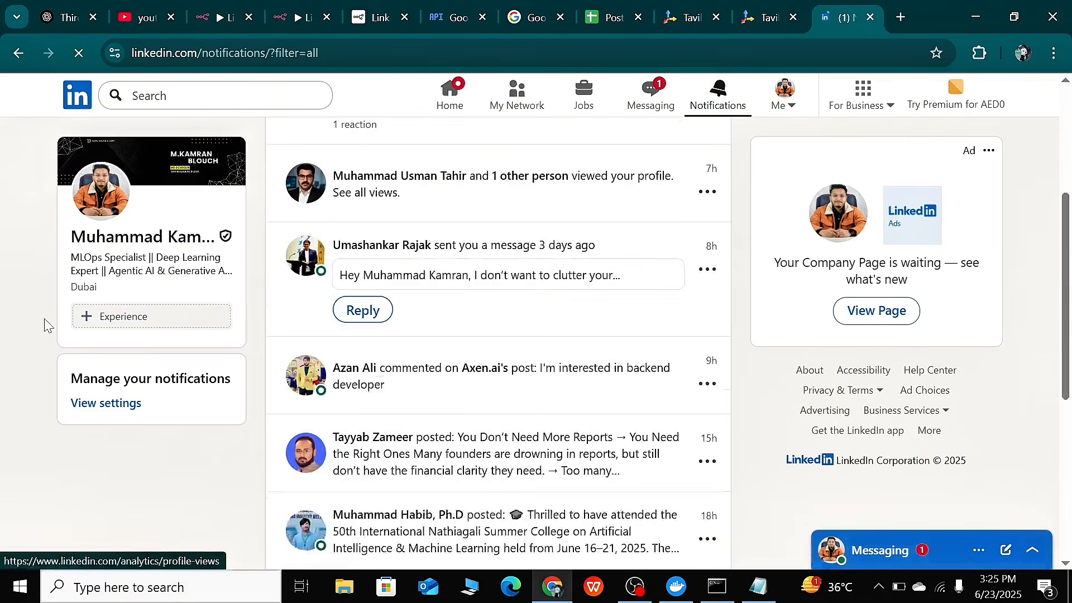
pyautogui.scroll(3, 340, 540)
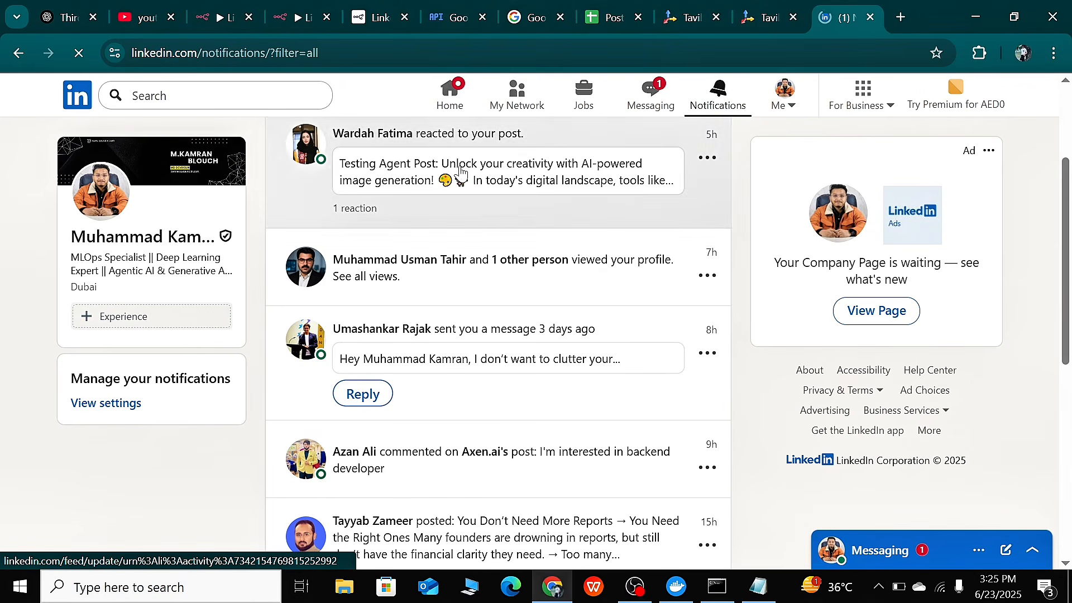
# Open the LinkedIn company page from the promotion beside the notifications and bring its tab to the front
pyautogui.click(891, 311)
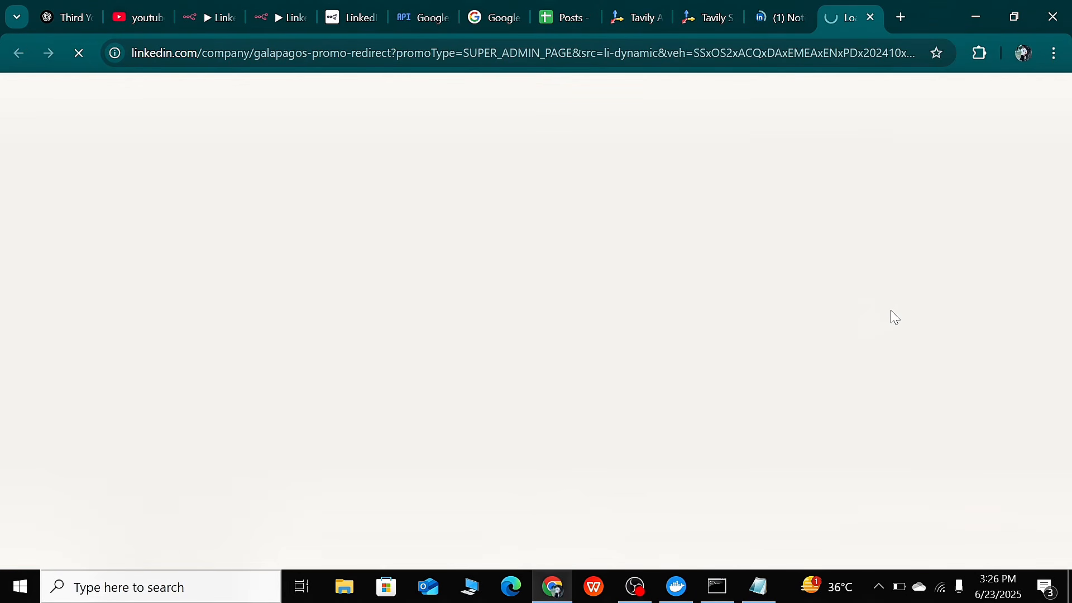
pyautogui.click(771, 19)
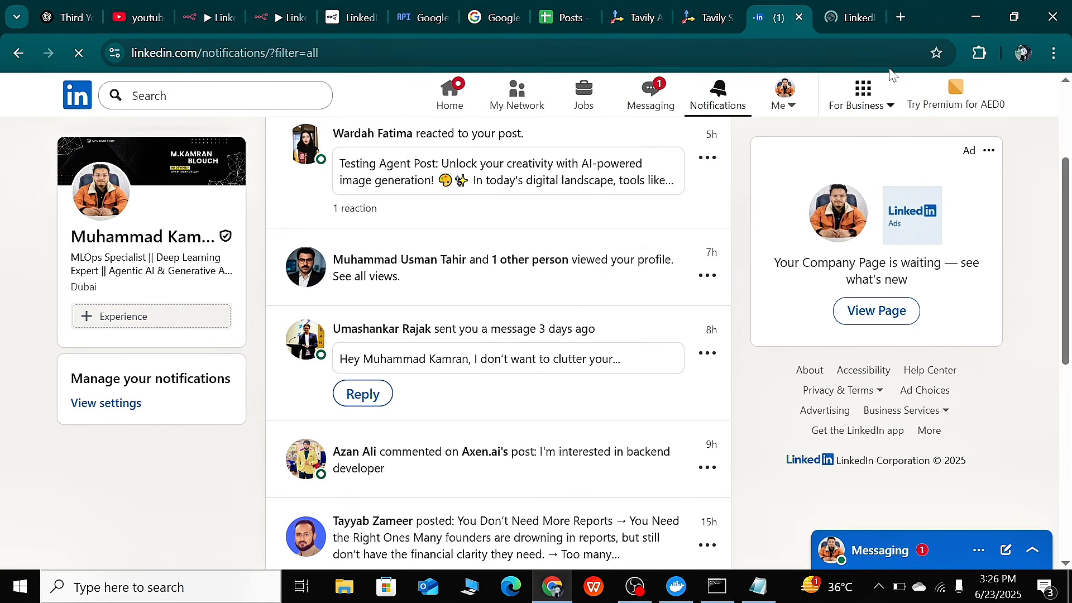
pyautogui.click(849, 15)
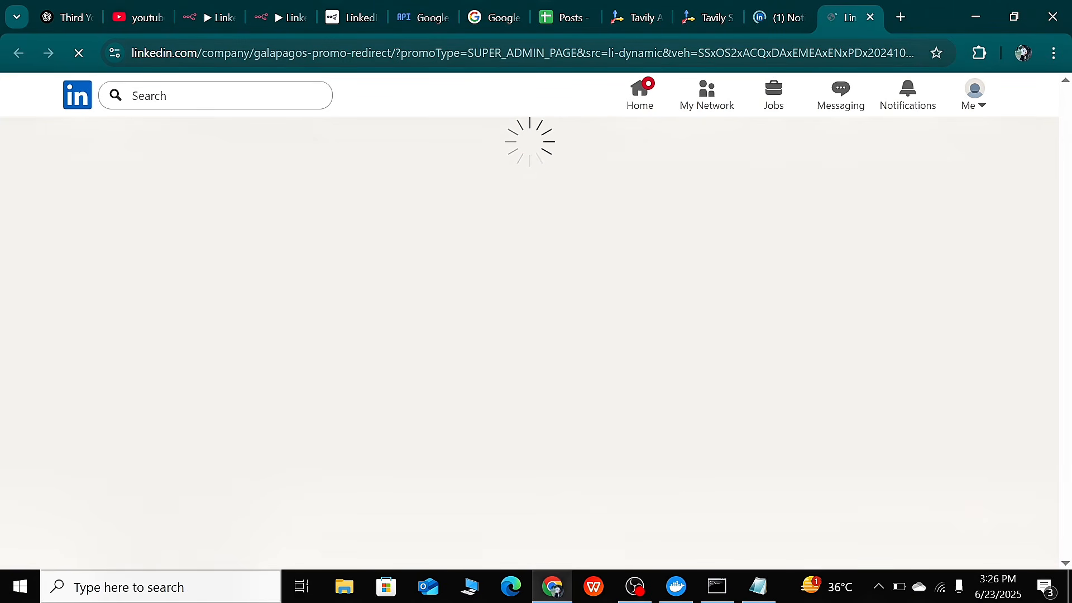
pyautogui.moveTo(811, 5)
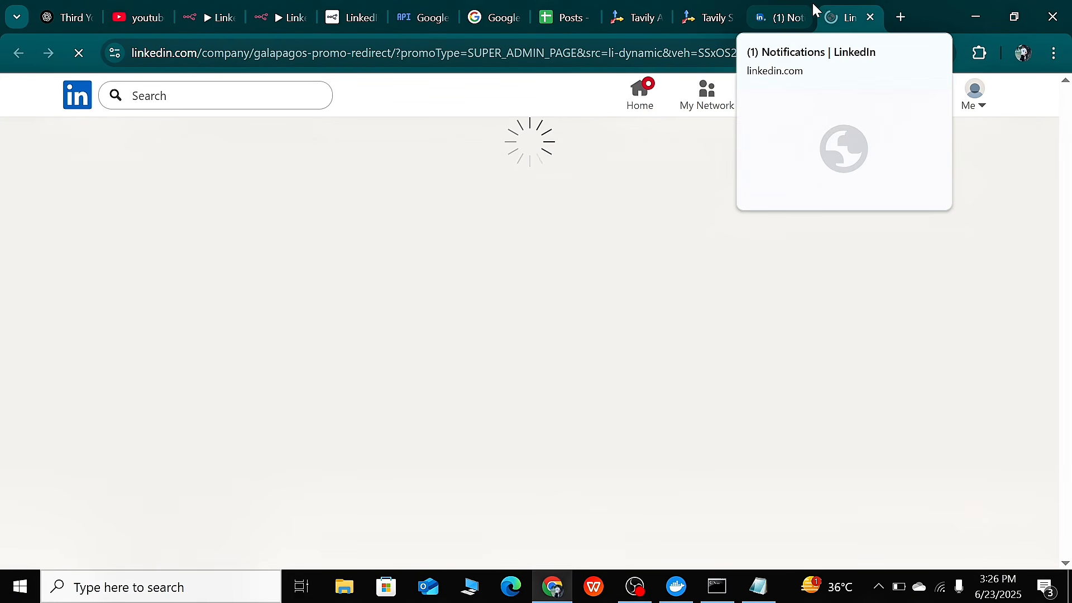
pyautogui.click(775, 18)
pyautogui.click(839, 8)
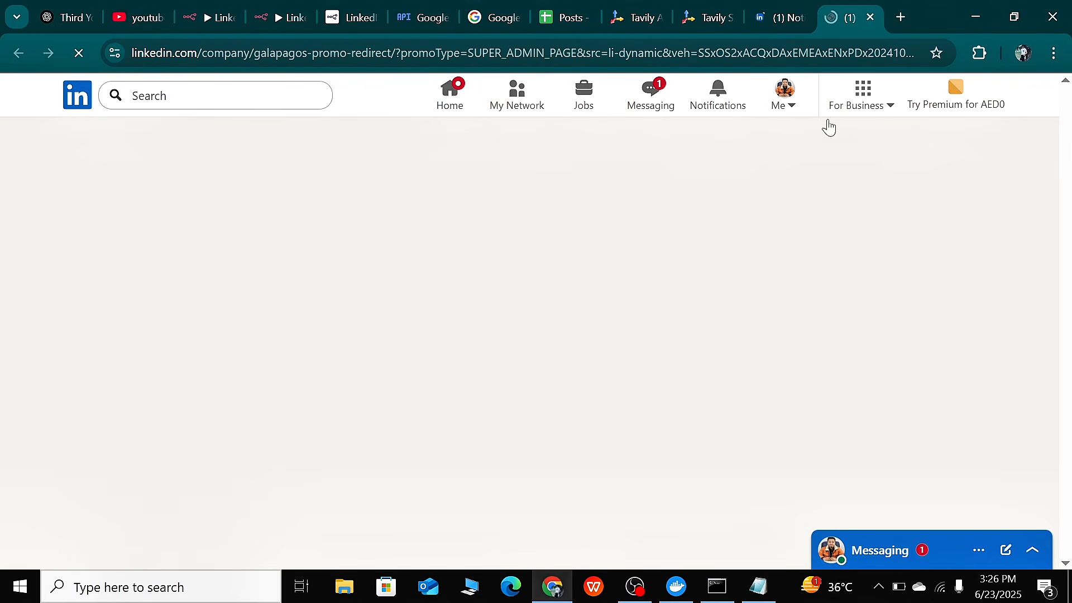
# Return to the LinkedIn notifications and open the account owner's personal profile
pyautogui.click(780, 20)
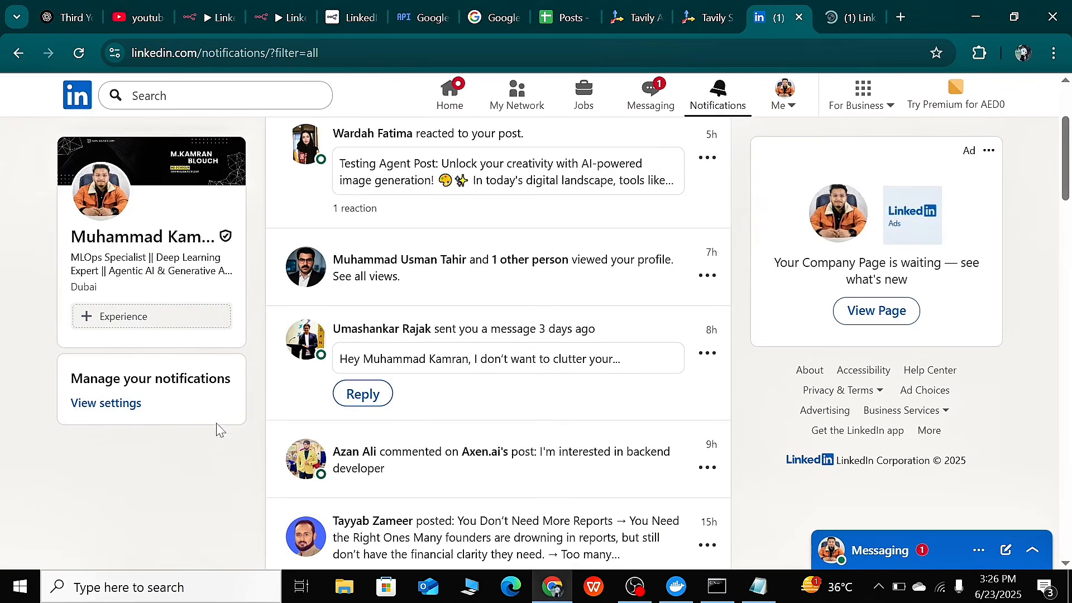
pyautogui.scroll(-4, 558, 335)
pyautogui.scroll(6, 447, 337)
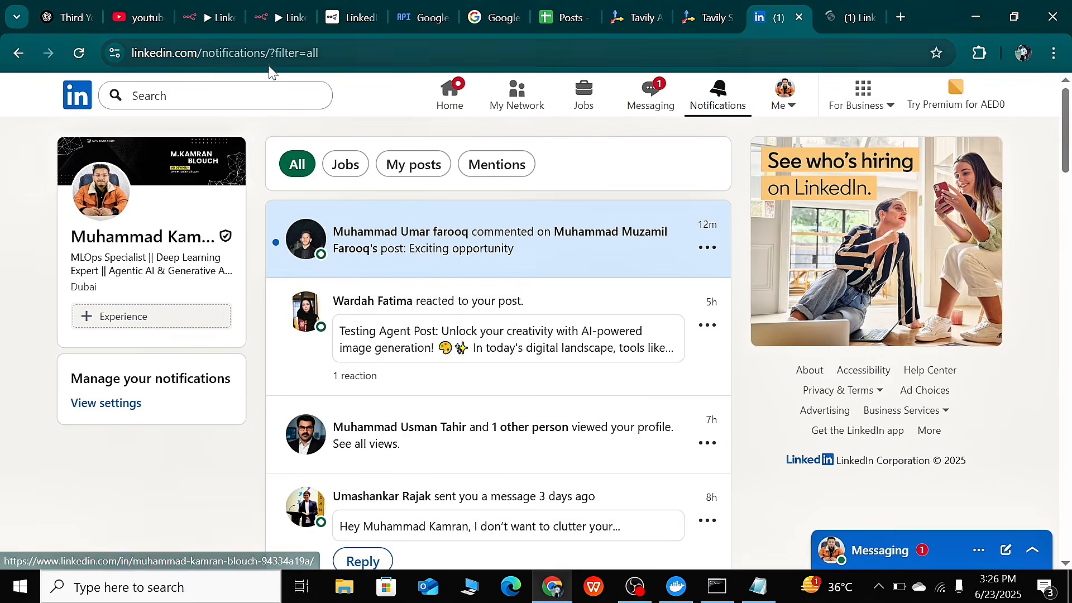
pyautogui.click(135, 237)
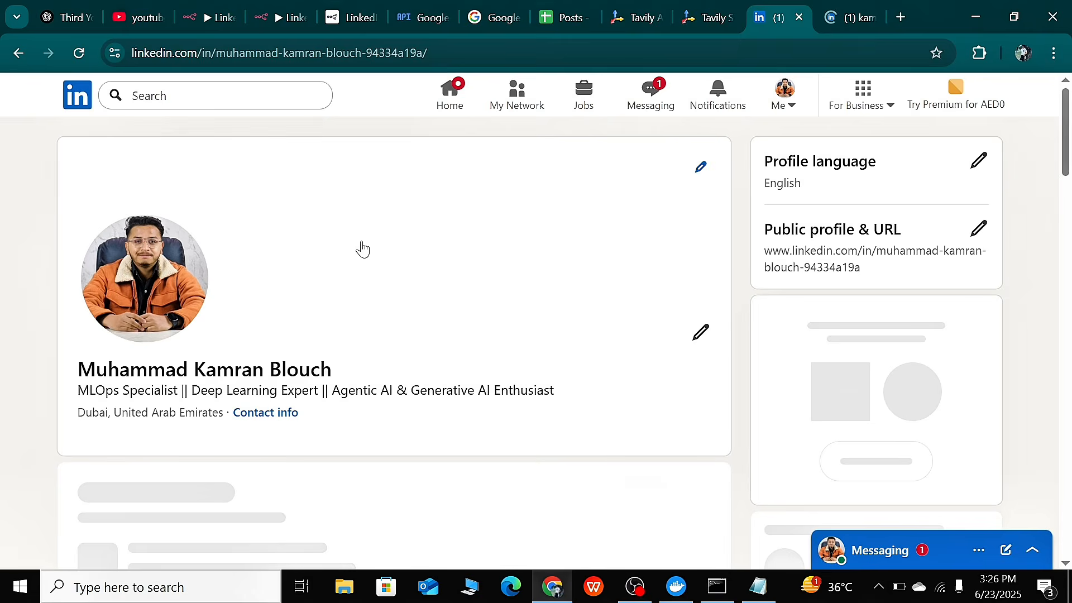
# Compare the company page and the personal profile with the account and Company Page prerequisites in the n8n docs
pyautogui.click(850, 18)
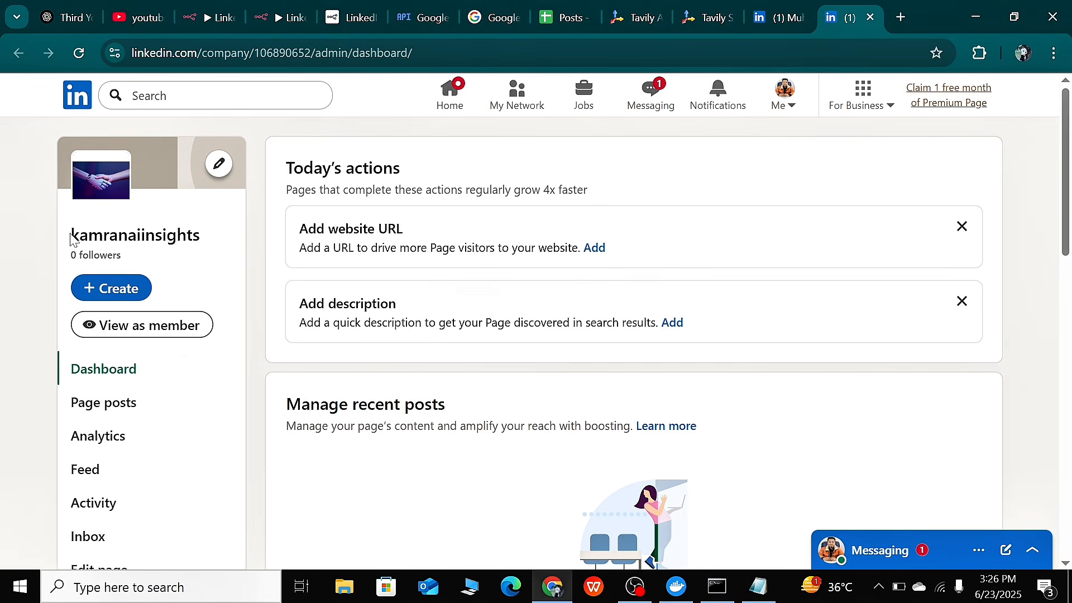
pyautogui.moveTo(70, 235); pyautogui.dragTo(207, 240)
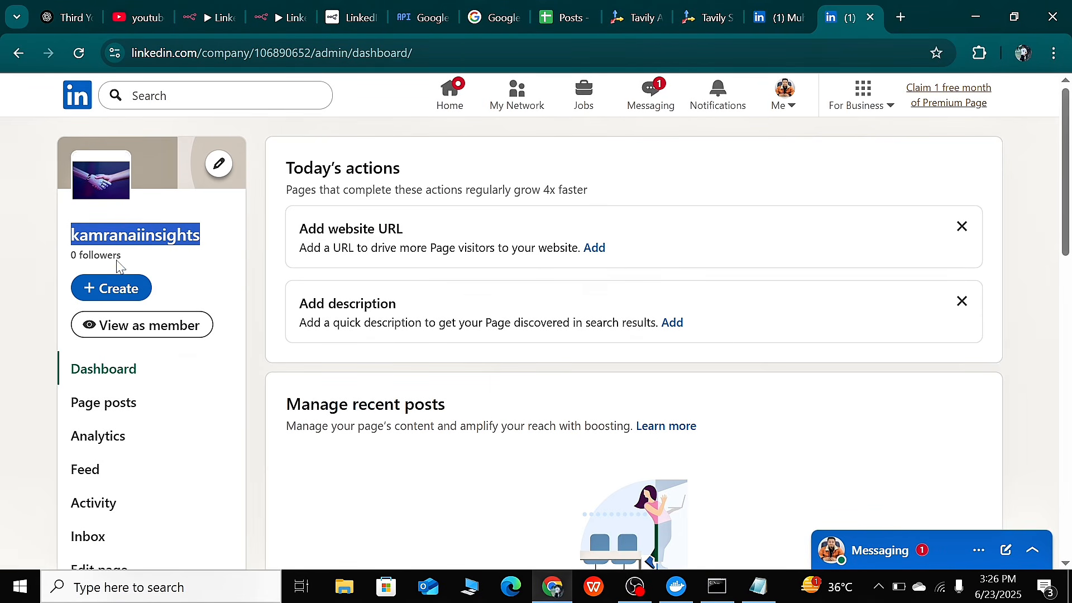
pyautogui.click(768, 20)
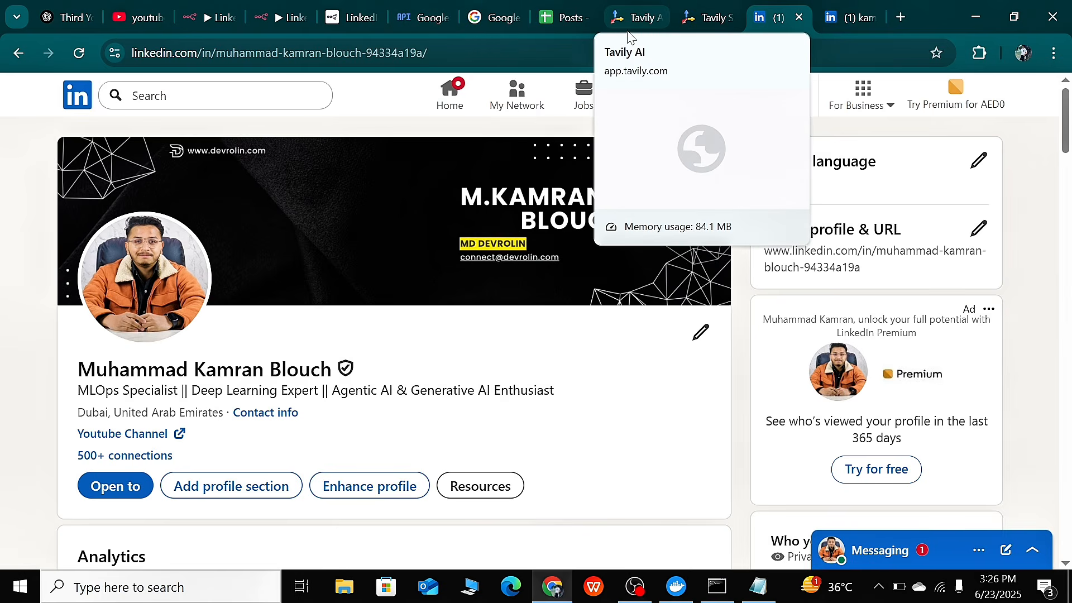
pyautogui.click(352, 19)
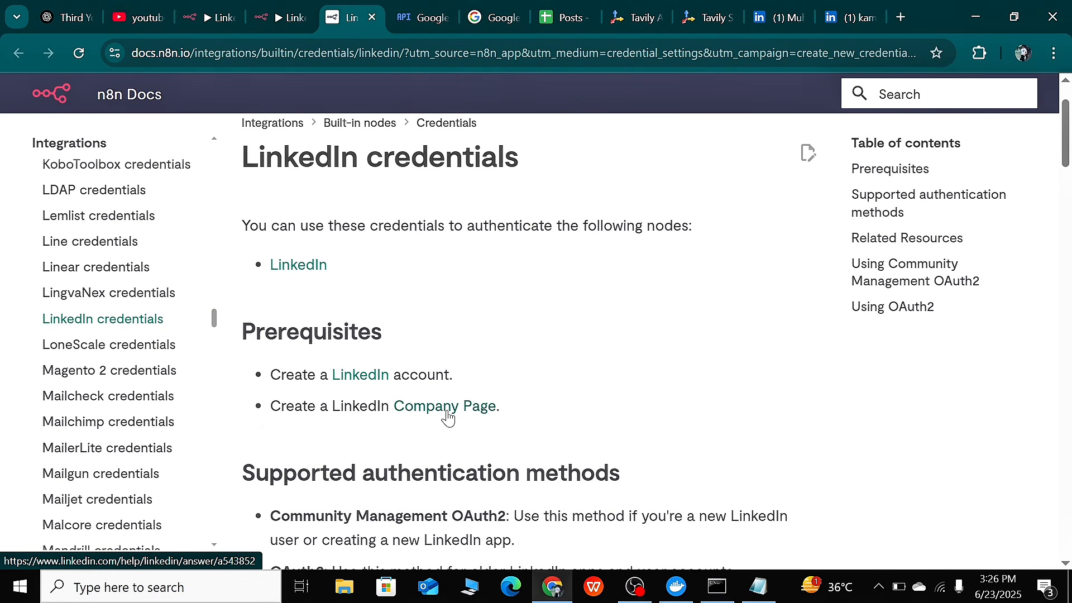
# Examine the LinkedIn company page's admin dashboard, including its page name, recent posts and performance sections
pyautogui.click(851, 19)
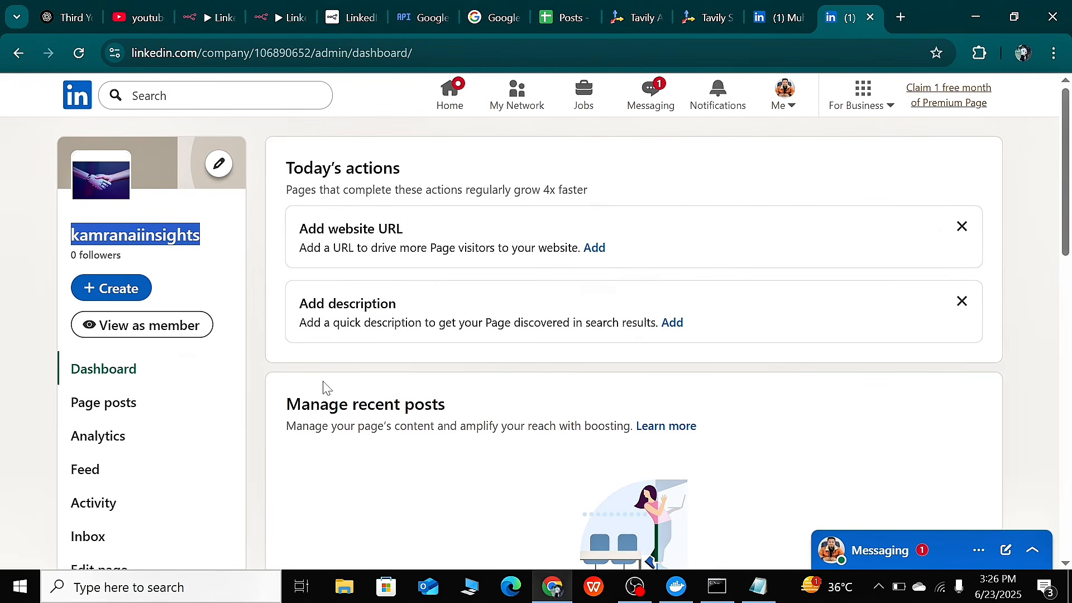
pyautogui.click(11, 269)
pyautogui.moveTo(68, 236); pyautogui.dragTo(202, 244)
pyautogui.click(49, 260)
pyautogui.scroll(-5, 256, 265)
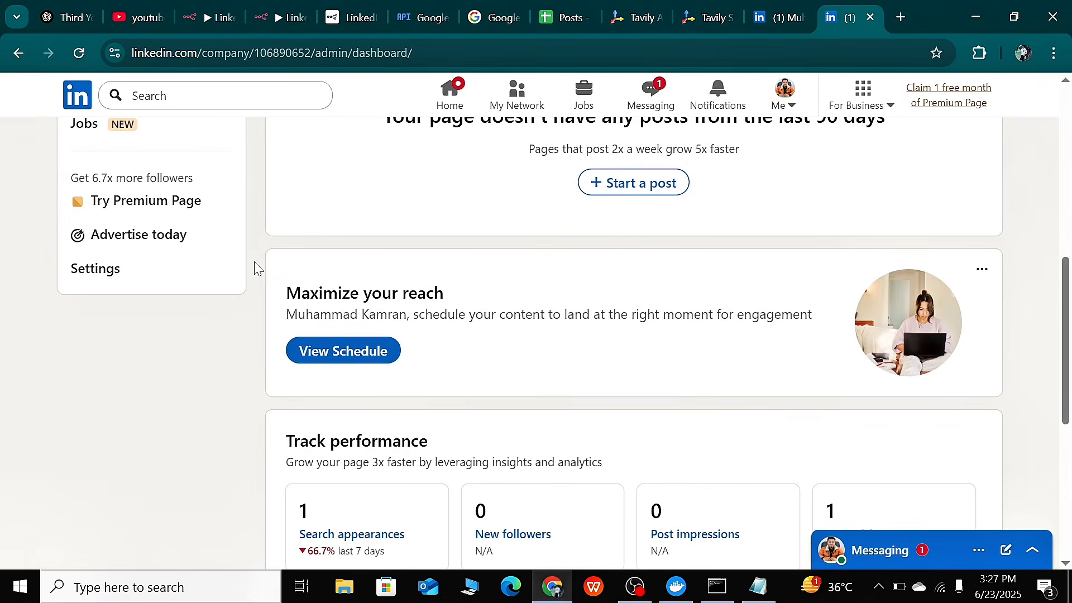
pyautogui.scroll(5, 416, 270)
pyautogui.scroll(-5, 211, 290)
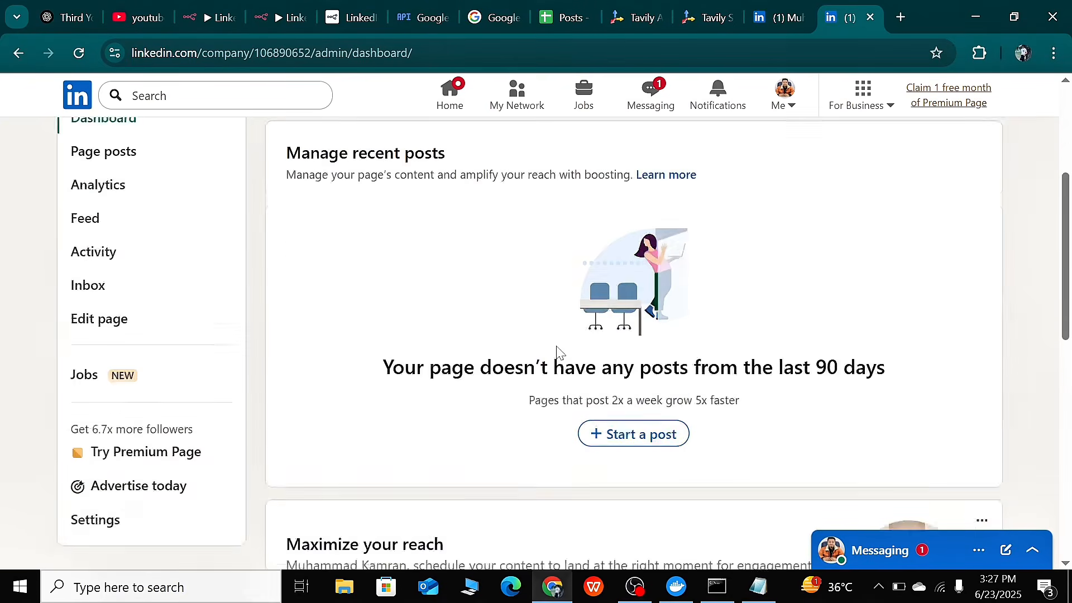
pyautogui.scroll(5, 196, 290)
pyautogui.scroll(-5, 160, 302)
pyautogui.scroll(5, 160, 302)
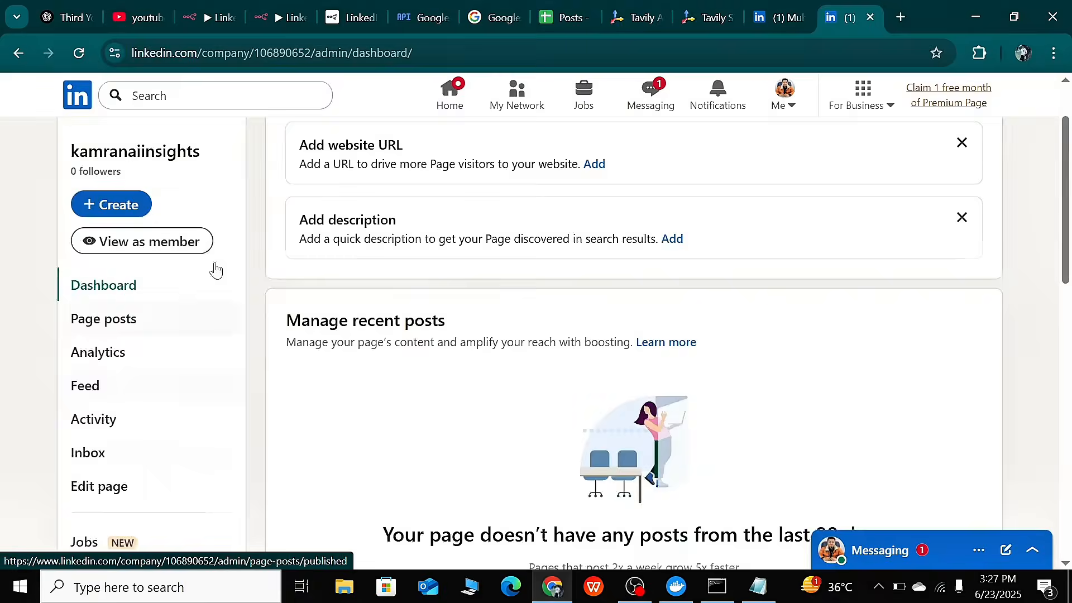
# Examine the personal LinkedIn profile down to its footer, and check the account options for the managed company page
pyautogui.click(777, 17)
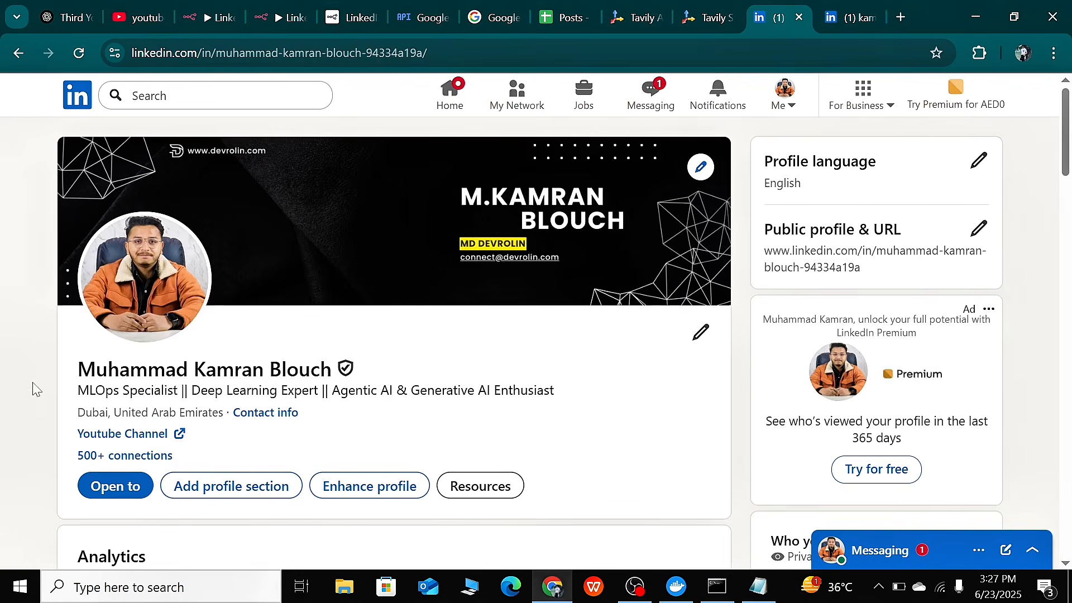
pyautogui.scroll(-5, 304, 288)
pyautogui.scroll(-2, 170, 219)
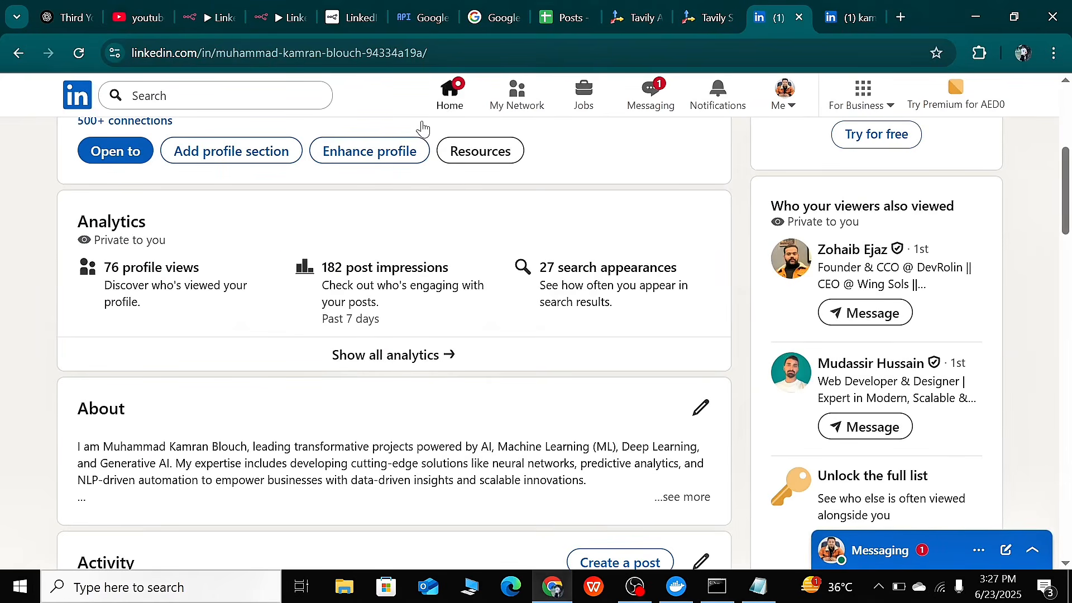
pyautogui.scroll(7, 120, 342)
pyautogui.scroll(-20, 278, 251)
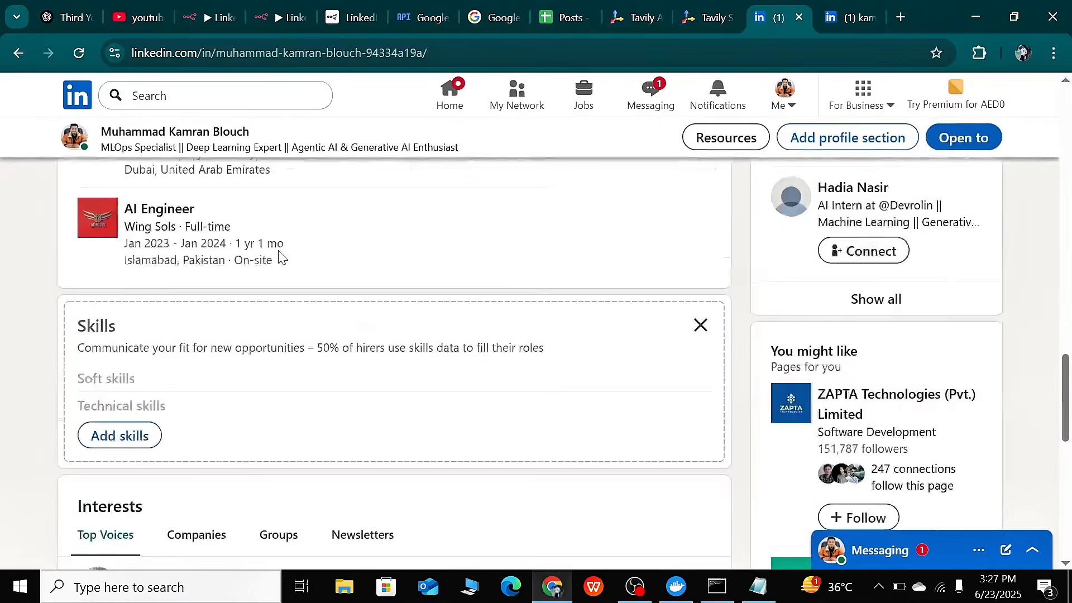
pyautogui.scroll(4, 277, 256)
pyautogui.scroll(-15, 277, 256)
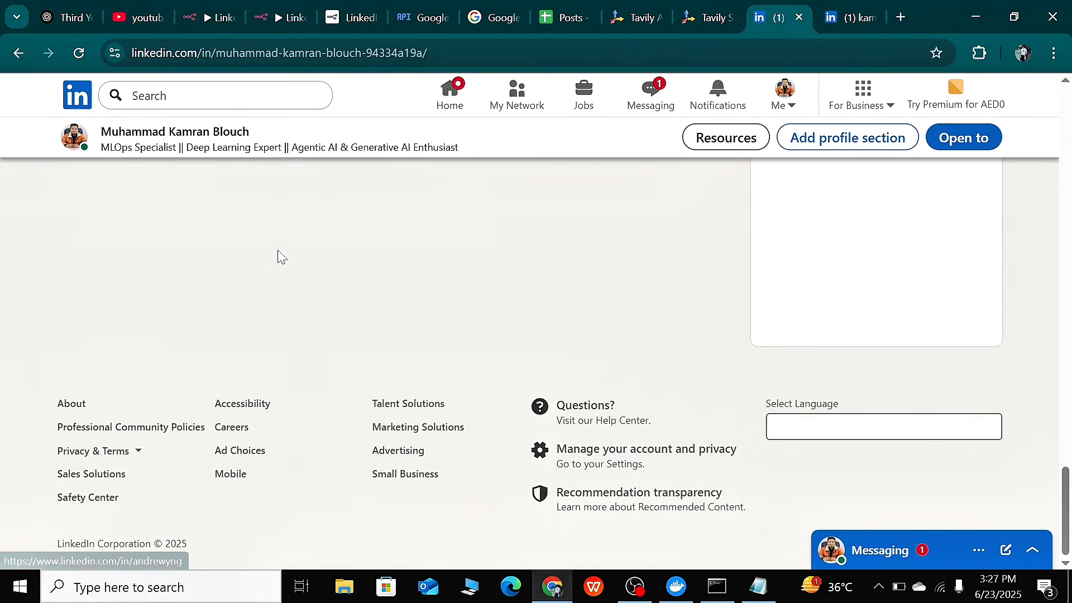
pyautogui.scroll(14, 240, 304)
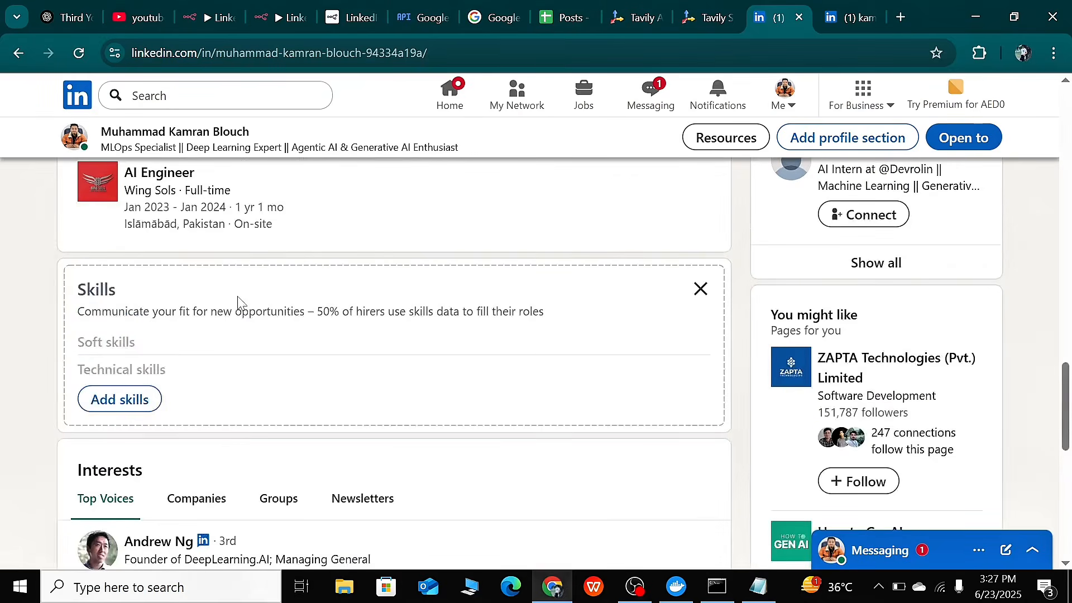
pyautogui.scroll(-4, 241, 306)
pyautogui.scroll(-6, 237, 306)
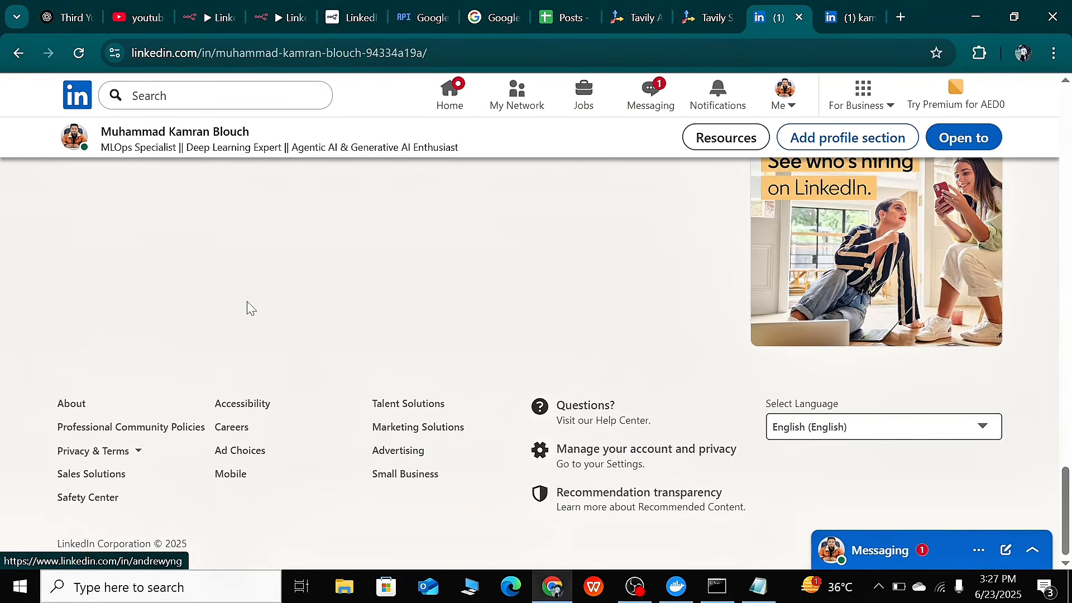
pyautogui.scroll(16, 246, 307)
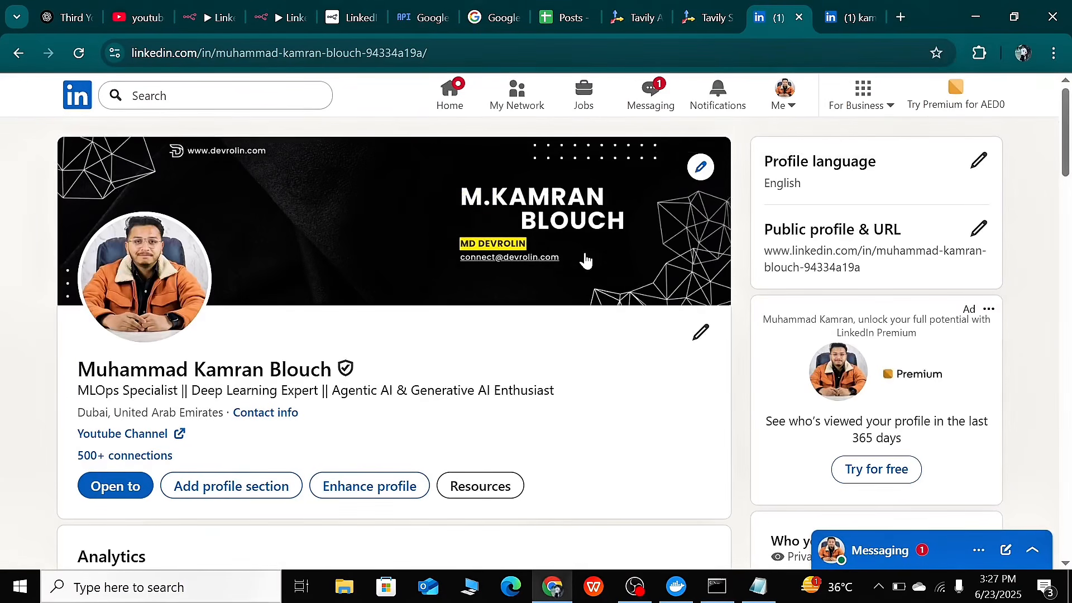
pyautogui.click(784, 104)
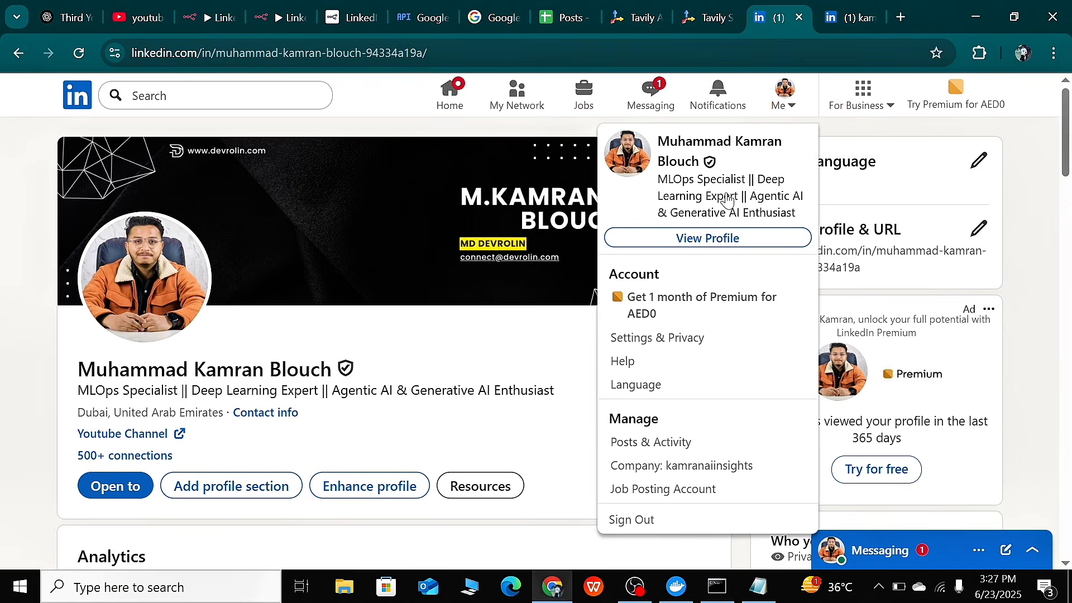
pyautogui.click(353, 115)
# Consult LinkedIn's guide to creating a Company Page, linked in the n8n docs prerequisites, and close it again
pyautogui.click(851, 17)
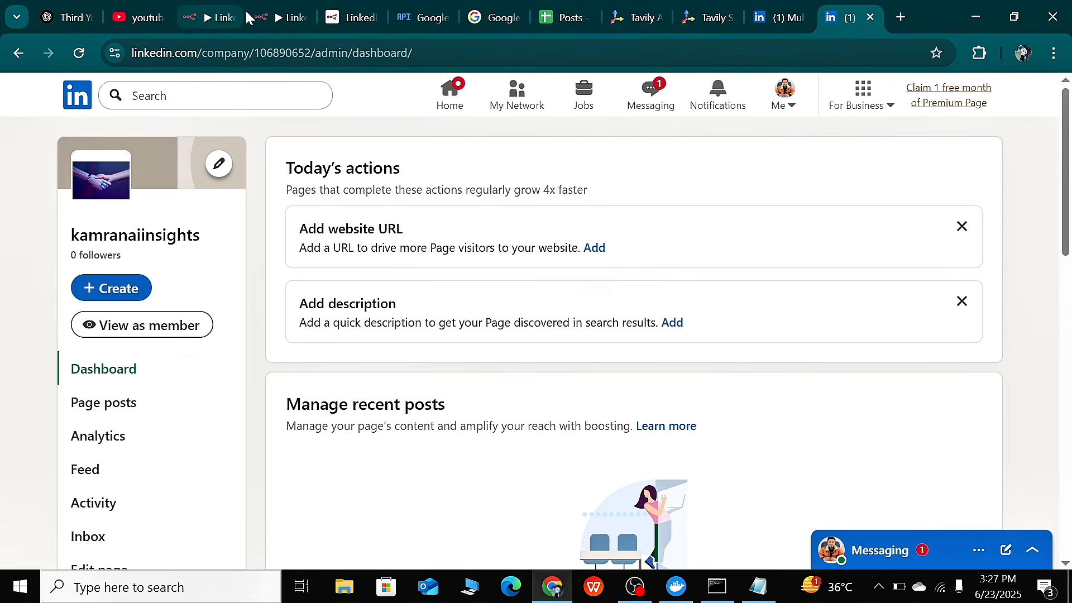
pyautogui.click(351, 17)
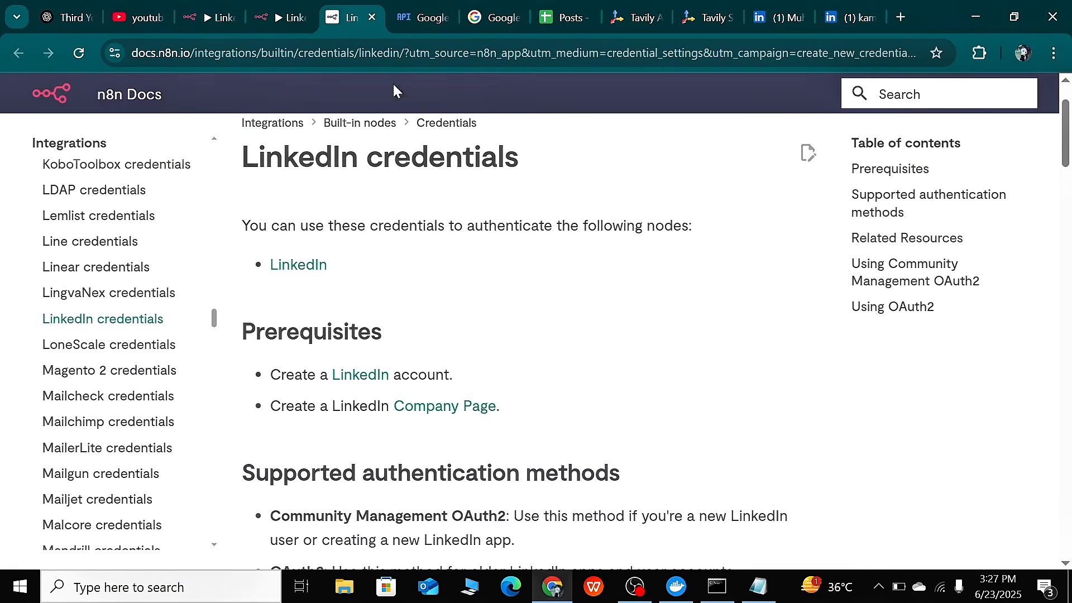
pyautogui.click(452, 412)
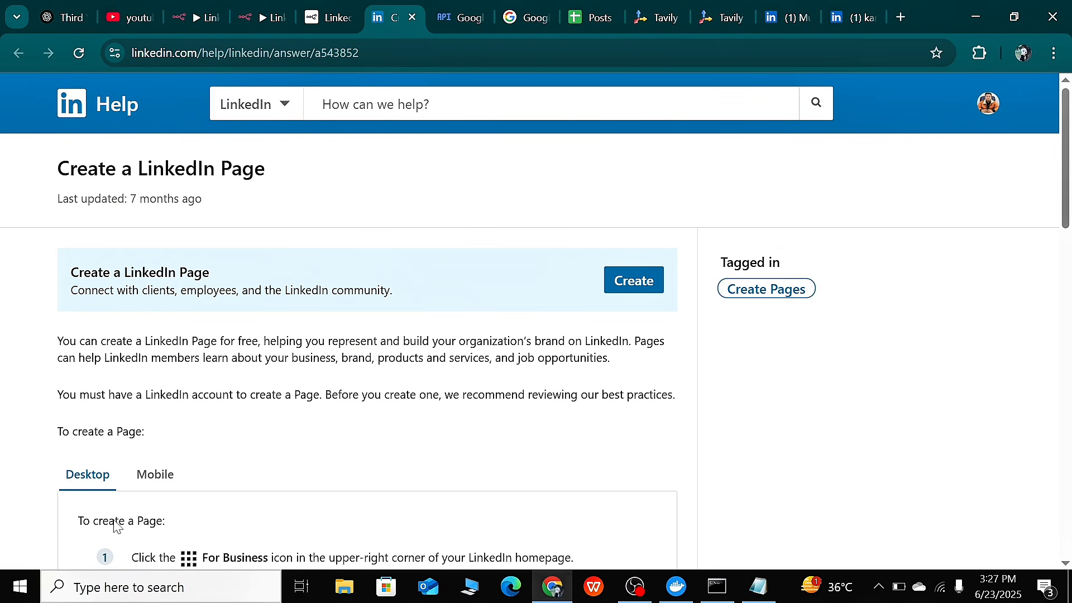
pyautogui.scroll(-3, 292, 345)
pyautogui.scroll(3, 292, 345)
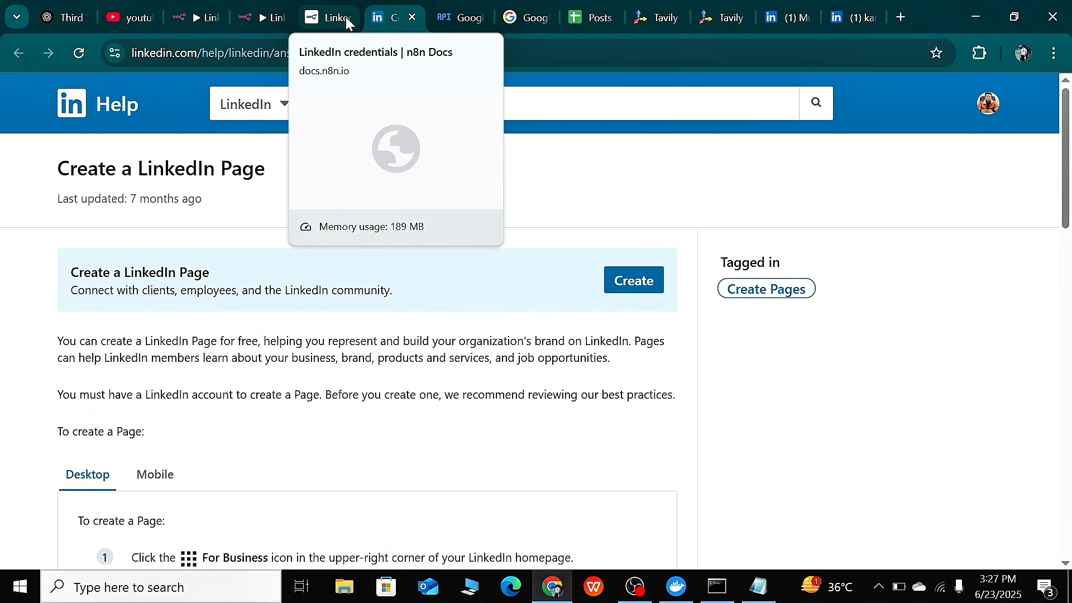
pyautogui.click(412, 19)
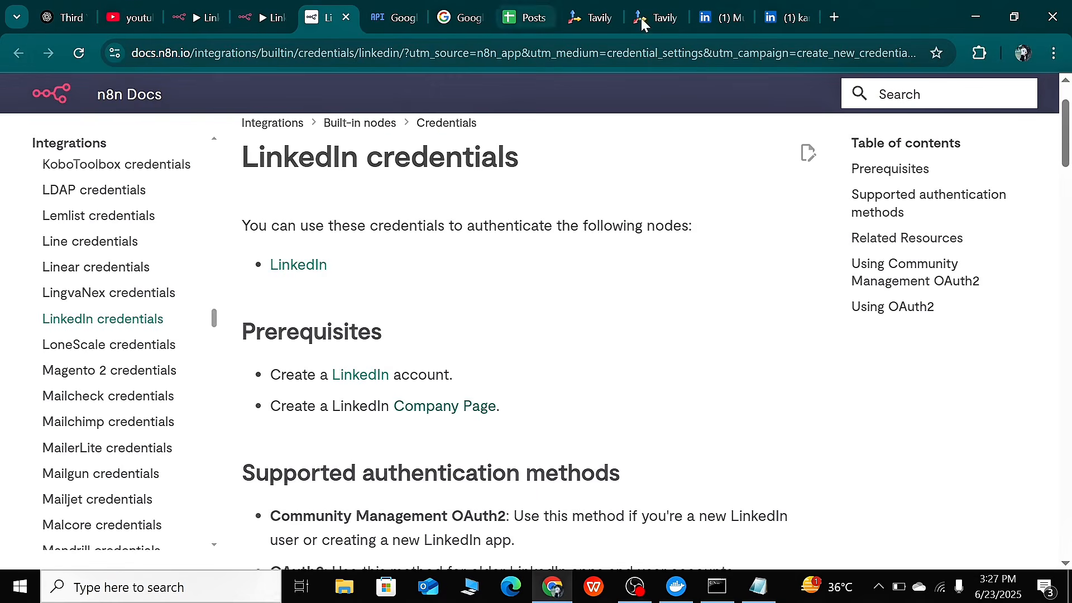
# Close the company page's admin dashboard and return to the LinkedIn credentials page in the n8n docs
pyautogui.click(792, 18)
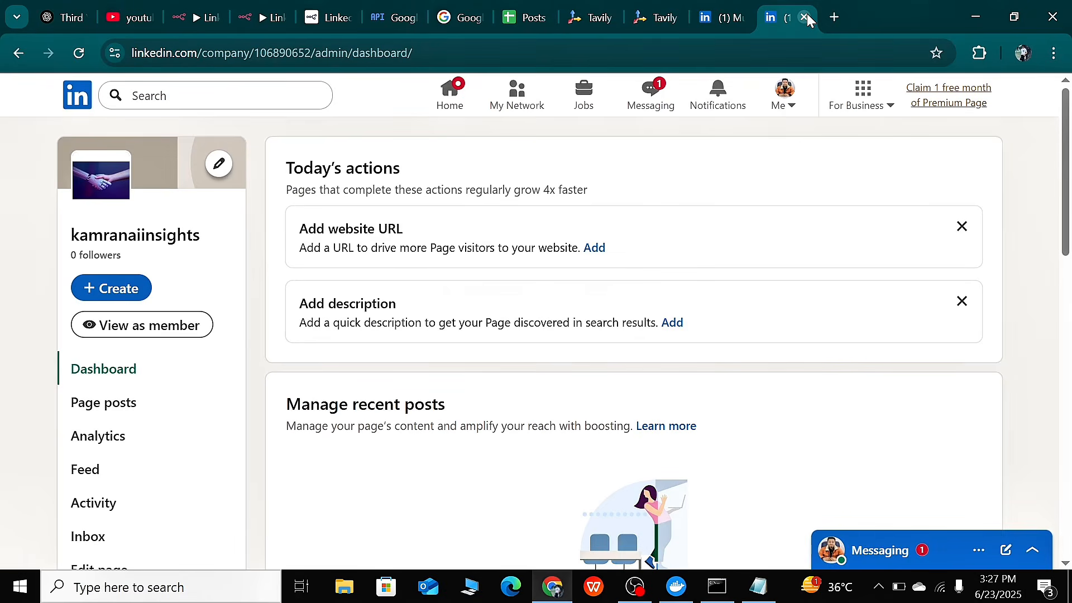
pyautogui.click(806, 14)
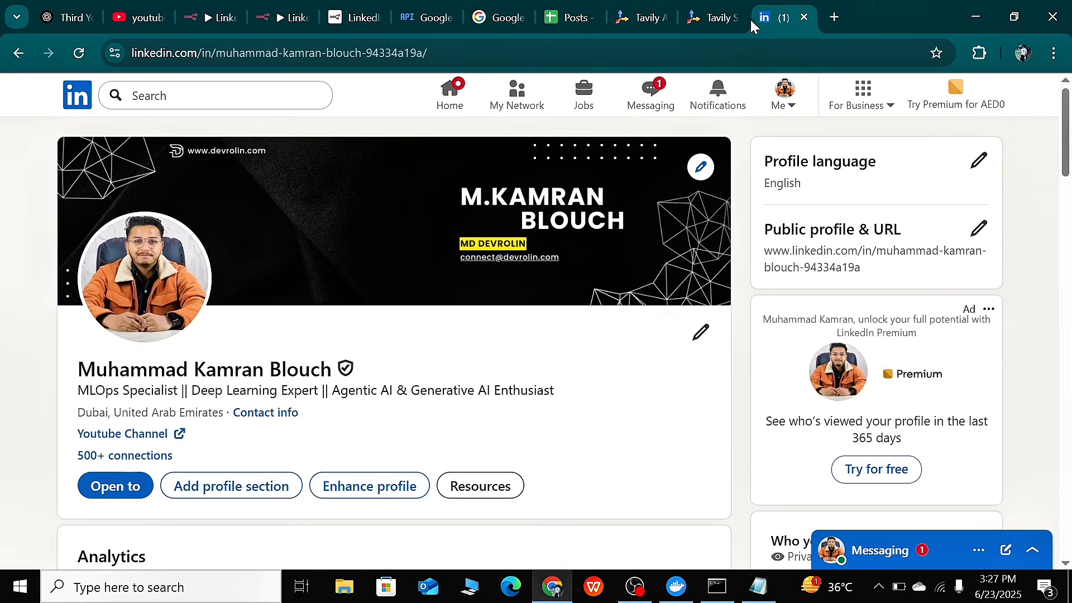
pyautogui.click(349, 17)
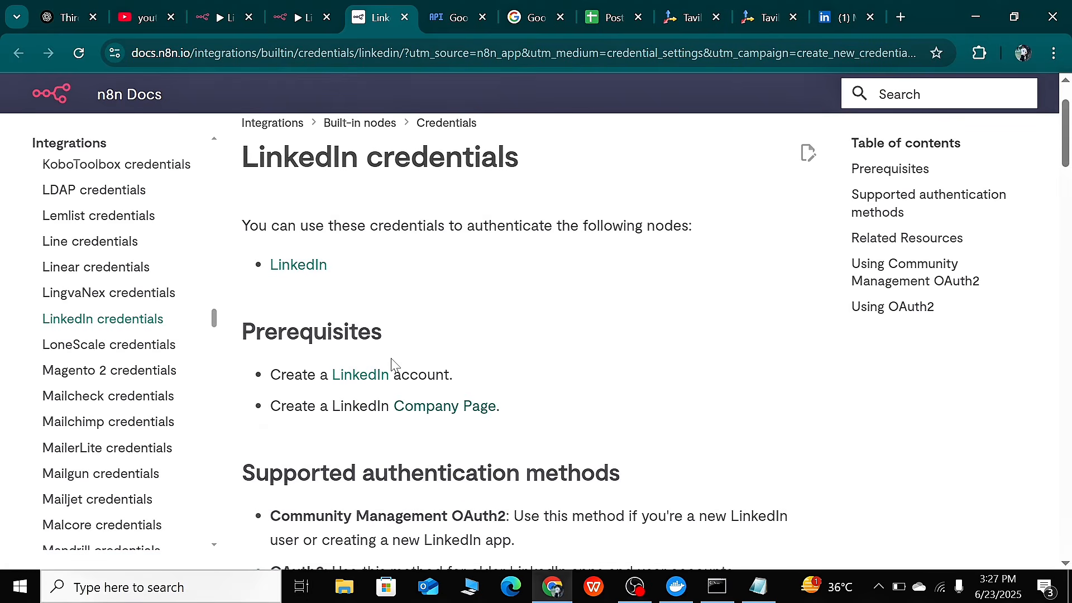
# Read the docs on the supported authentication methods and the Using Community Management OAuth2 section
pyautogui.scroll(-8, 526, 283)
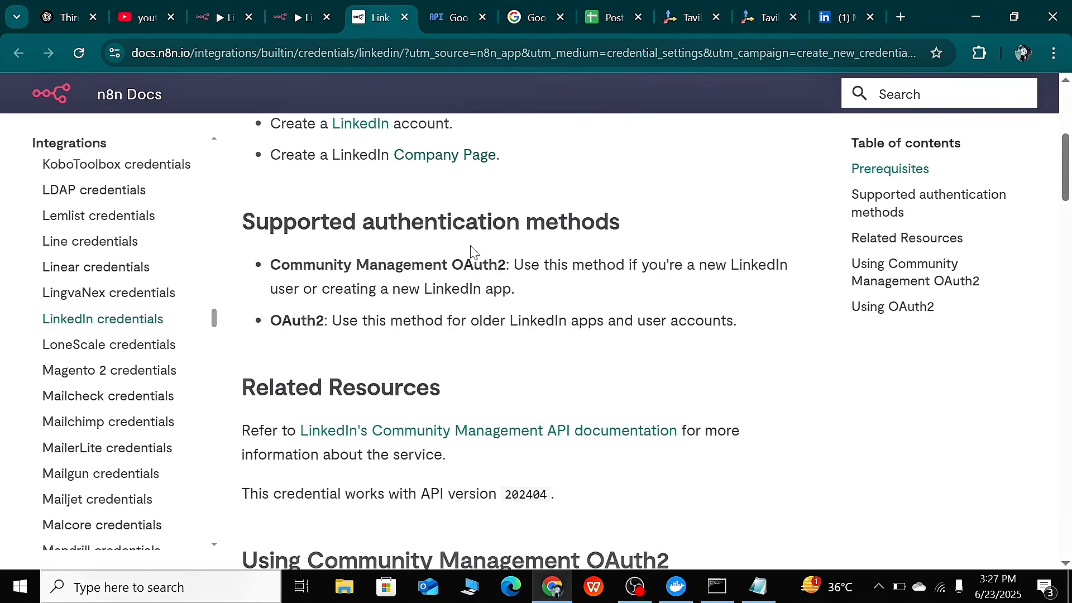
pyautogui.scroll(-6, 432, 199)
pyautogui.scroll(8, 424, 251)
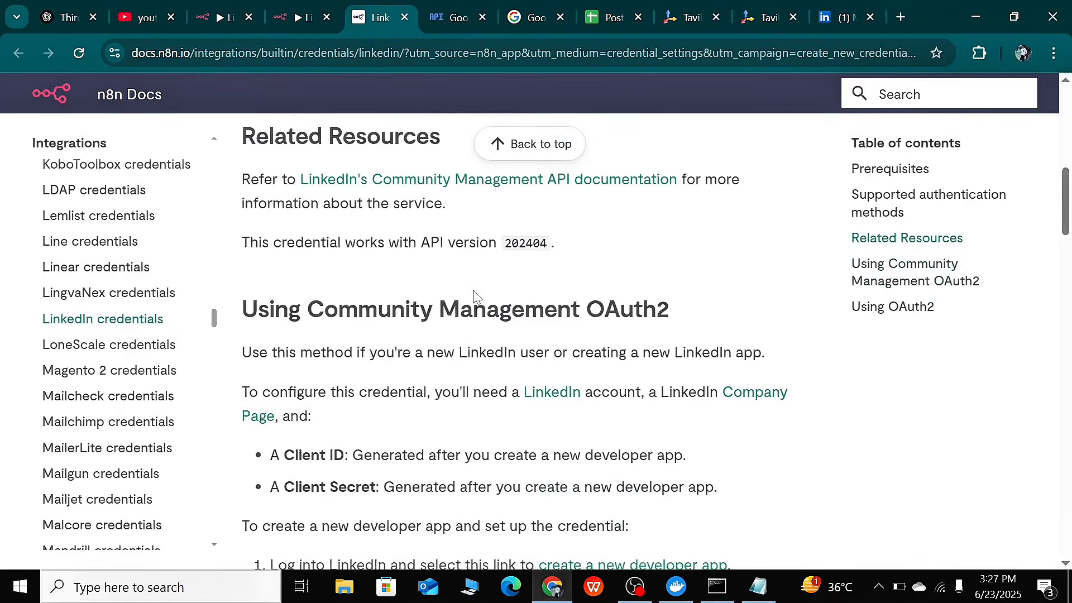
pyautogui.scroll(-7, 412, 295)
pyautogui.scroll(-10, 411, 296)
pyautogui.scroll(-2, 412, 296)
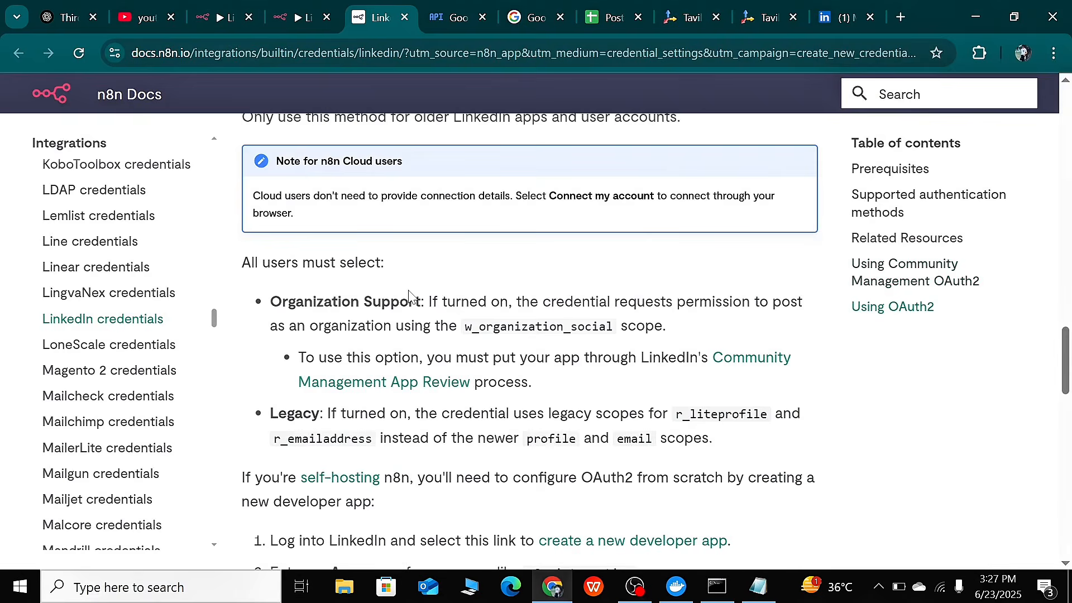
pyautogui.scroll(15, 411, 296)
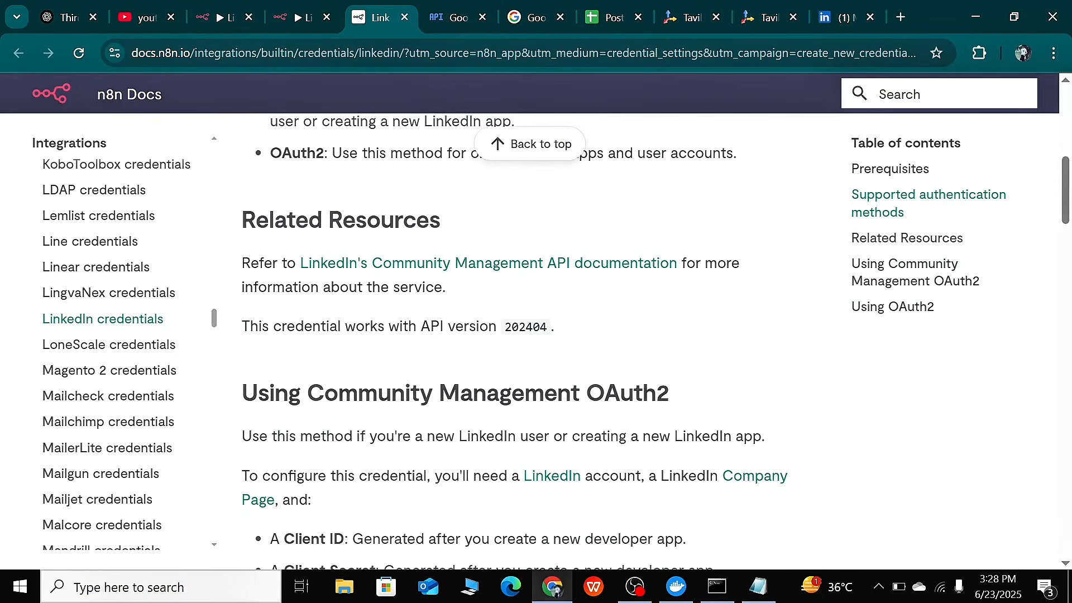
pyautogui.scroll(-2, 411, 296)
pyautogui.moveTo(244, 308); pyautogui.dragTo(672, 308)
pyautogui.scroll(-15, 672, 308)
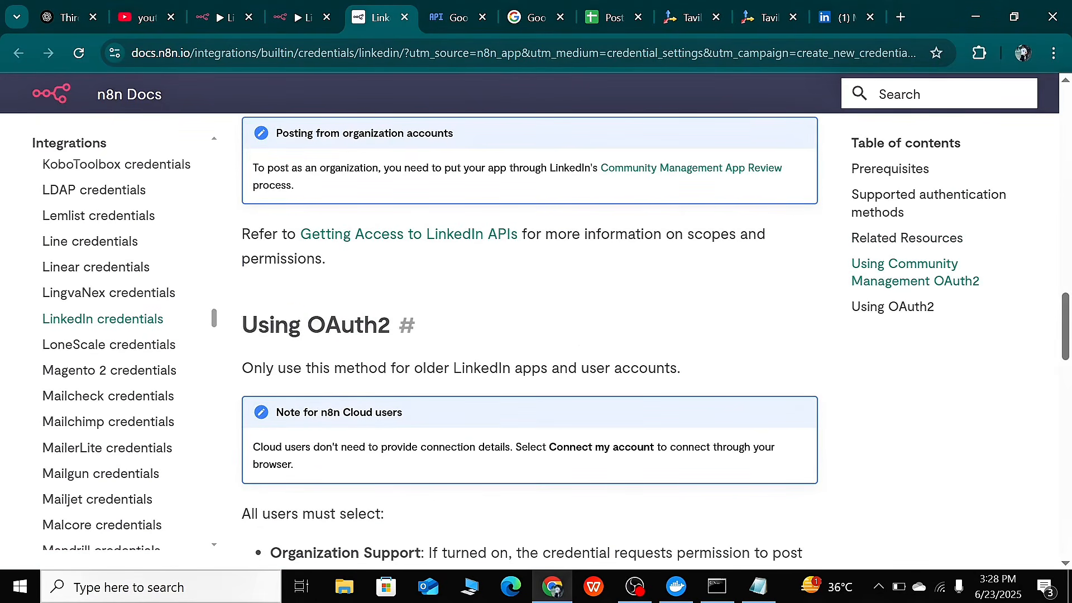
# Read the Using OAuth2 section of the docs, down to the self-hosting instructions for creating a developer app
pyautogui.moveTo(244, 325); pyautogui.dragTo(405, 325)
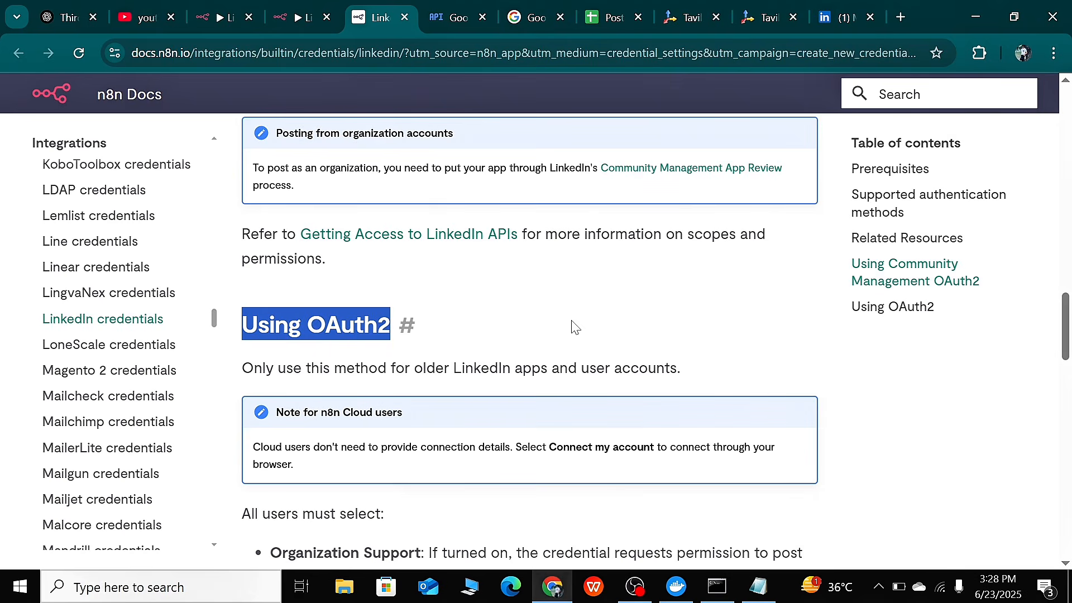
pyautogui.click(582, 310)
pyautogui.scroll(-3, 283, 338)
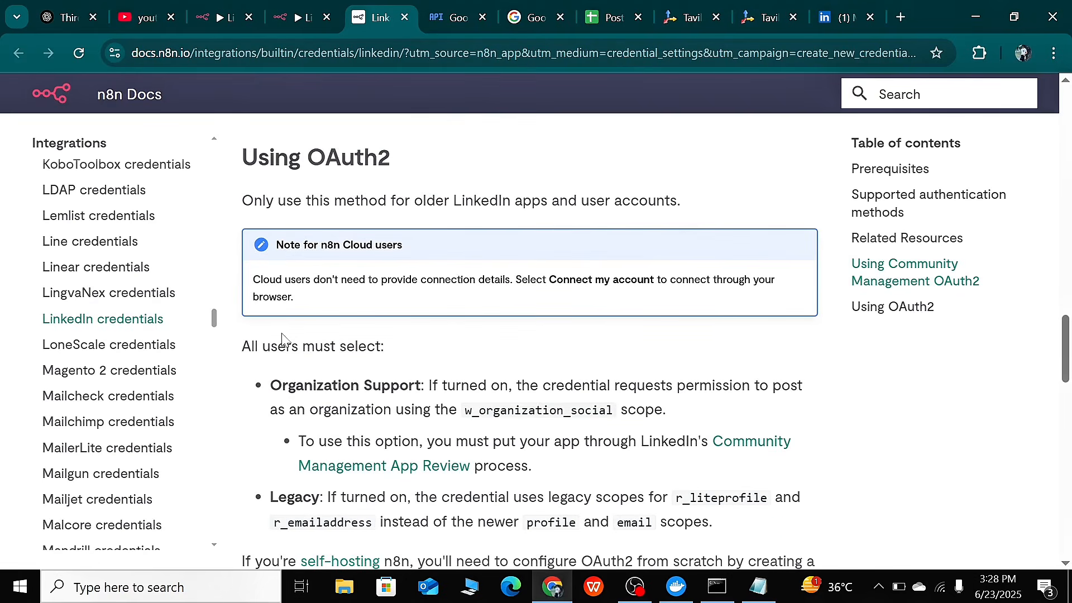
pyautogui.scroll(-2, 364, 302)
pyautogui.scroll(5, 377, 287)
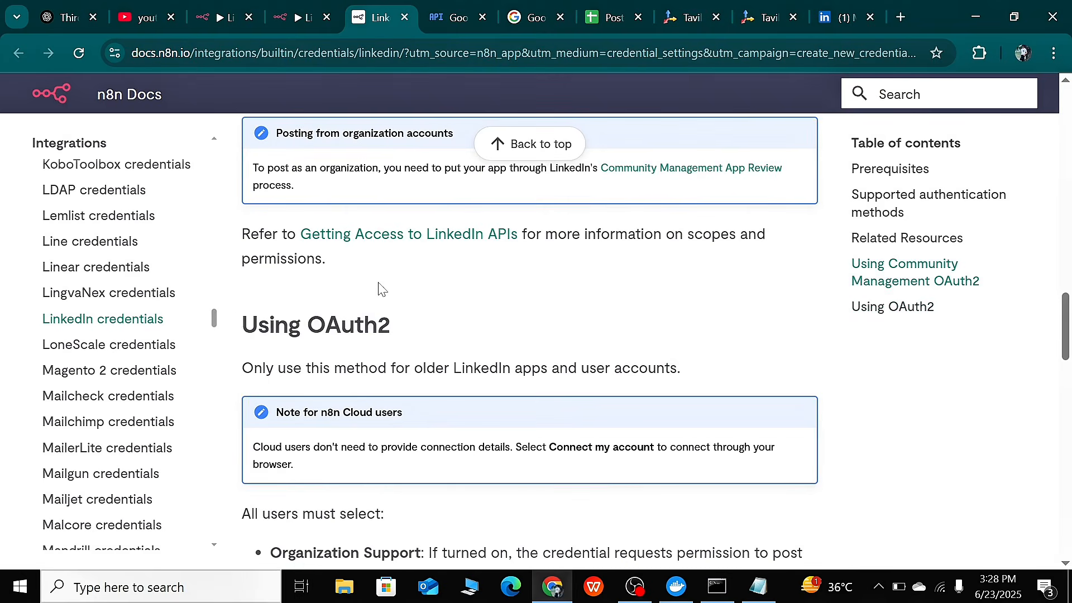
pyautogui.moveTo(377, 290); pyautogui.dragTo(482, 319)
pyautogui.scroll(-1, 545, 331)
pyautogui.click(545, 330)
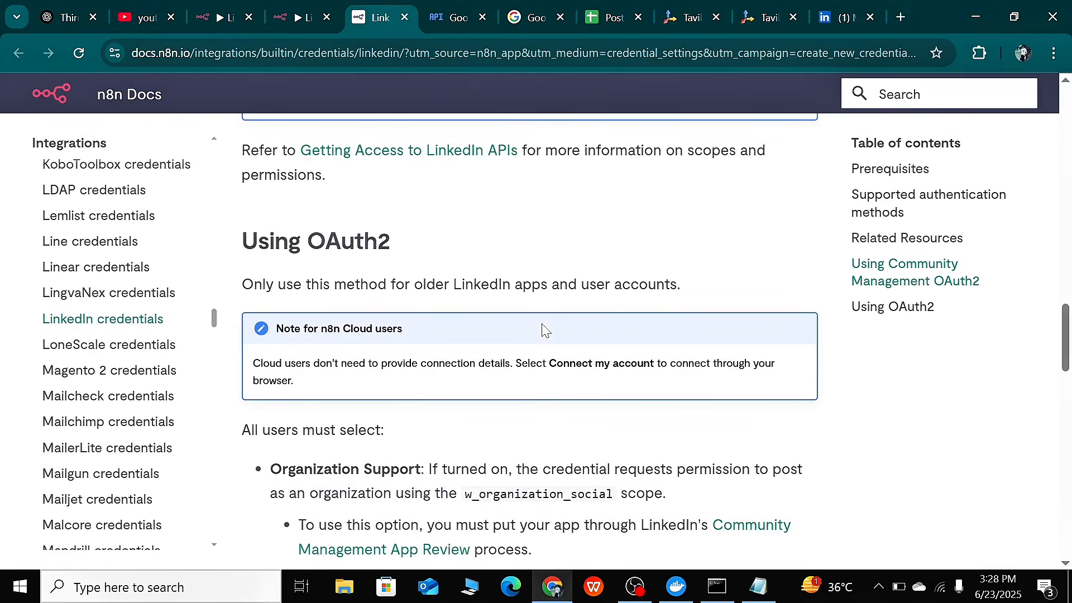
pyautogui.scroll(-3, 578, 321)
pyautogui.scroll(-3, 232, 370)
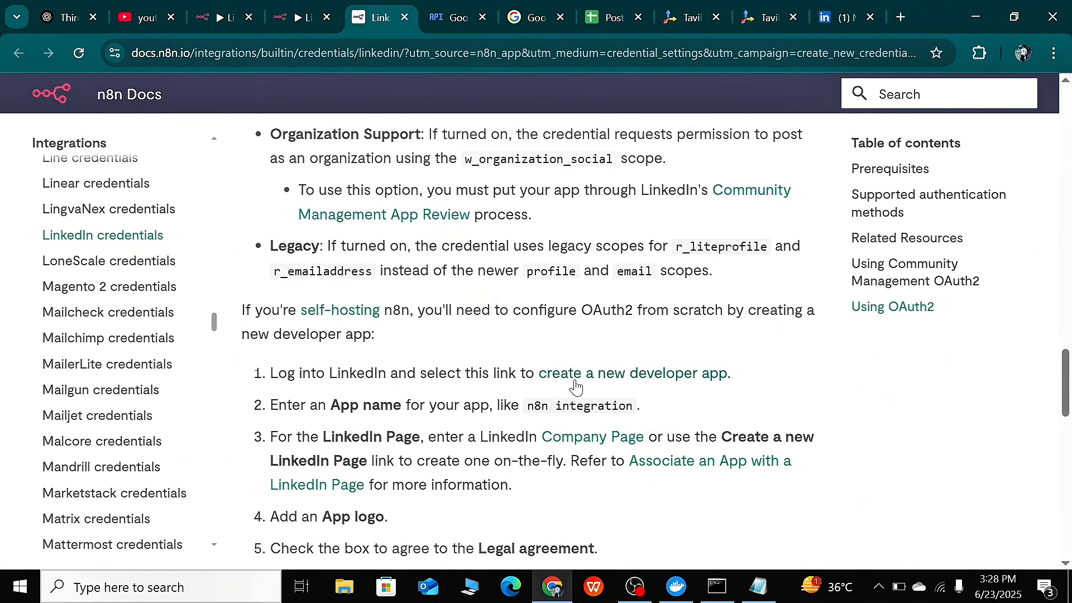
# Open LinkedIn's new developer app form through the link in the docs, then return to the setup instructions
pyautogui.click(638, 374)
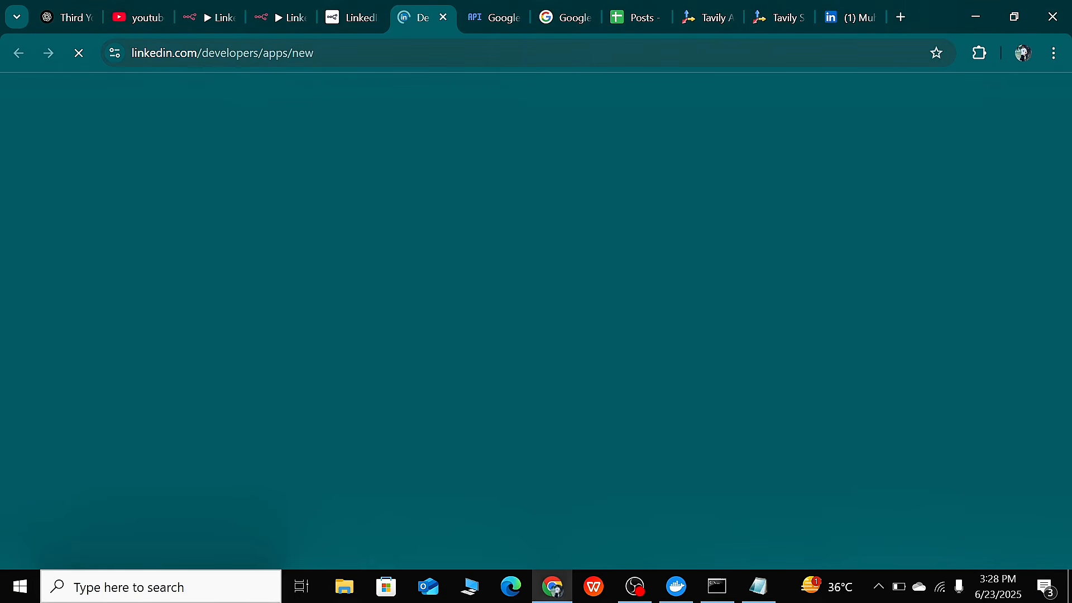
pyautogui.doubleClick(369, 53)
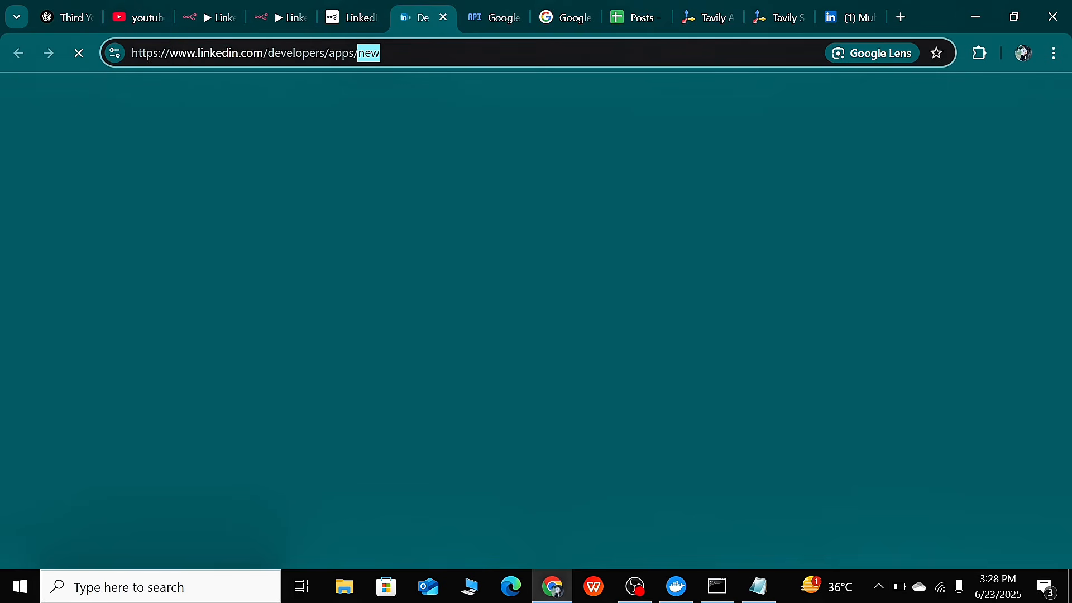
pyautogui.doubleClick(382, 53)
pyautogui.click(382, 53)
pyautogui.click(365, 11)
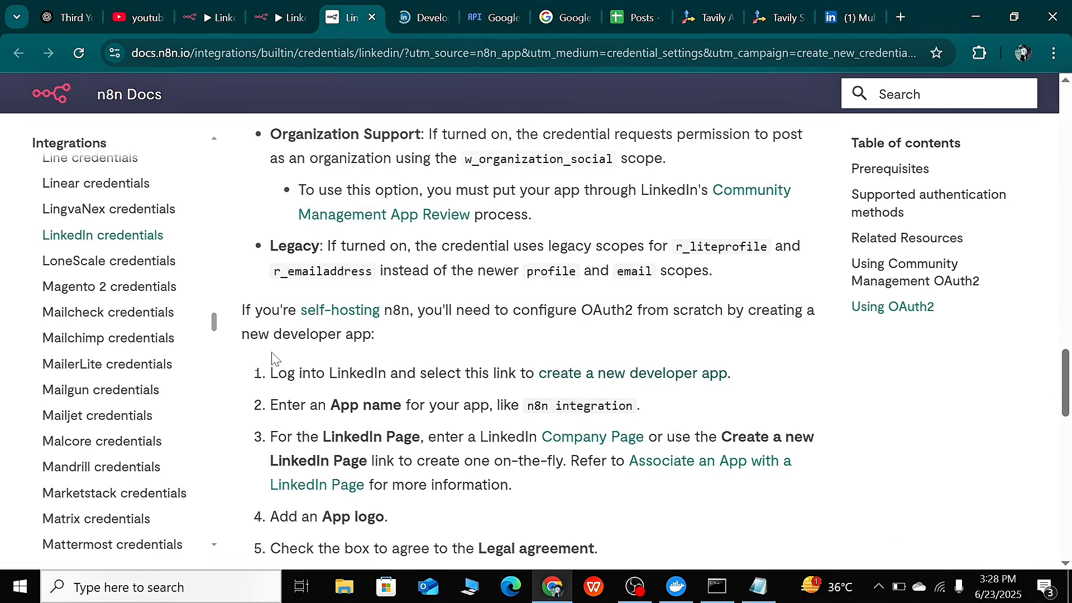
# Review the docs' developer app instructions, from logging into LinkedIn to copying the Primary Client Secret
pyautogui.moveTo(270, 373); pyautogui.dragTo(370, 542)
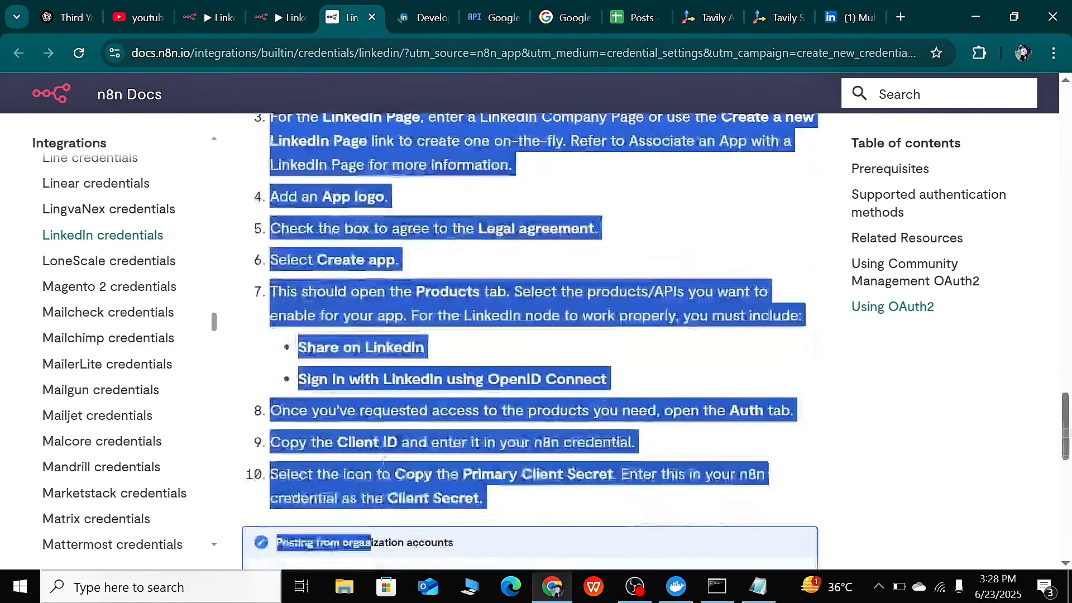
pyautogui.moveTo(383, 459); pyautogui.dragTo(385, 442)
pyautogui.click(535, 516)
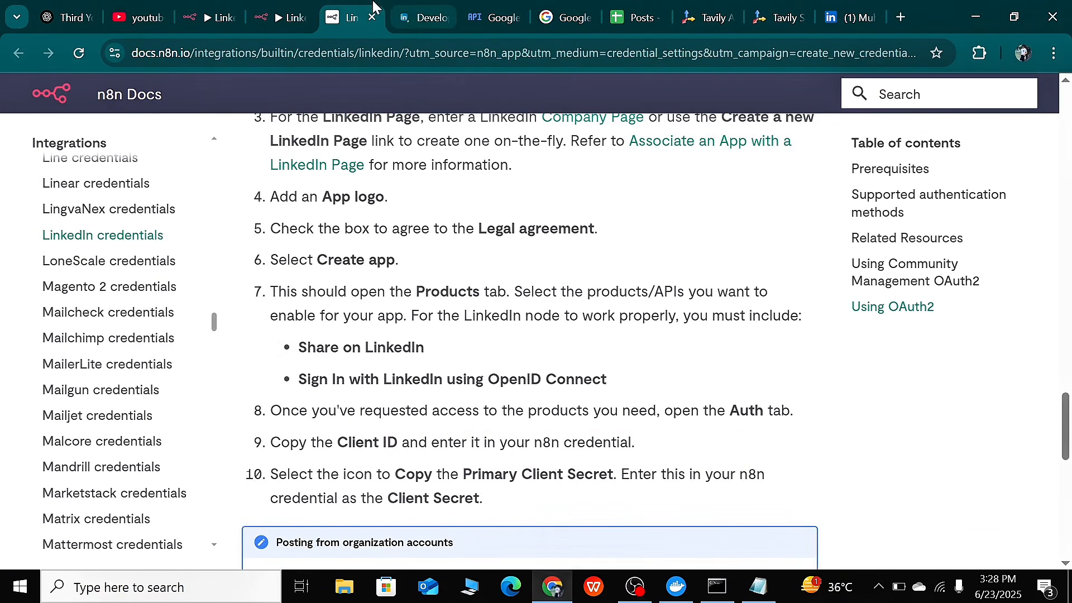
# Enter n8n integration as the app name in LinkedIn's Create an app form
pyautogui.click(419, 19)
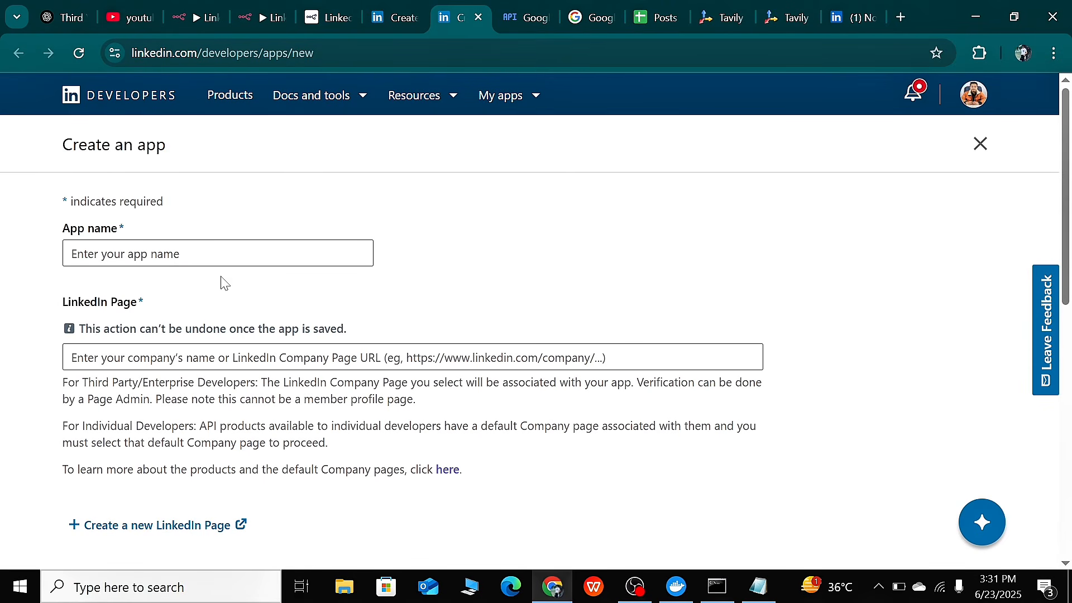
pyautogui.click(218, 253)
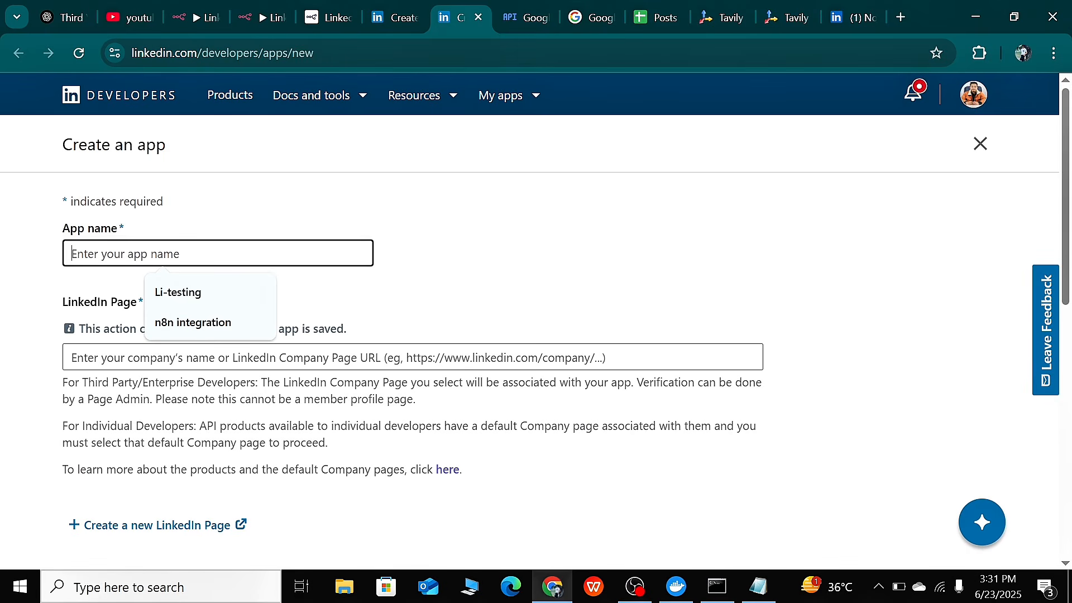
pyautogui.click(175, 324)
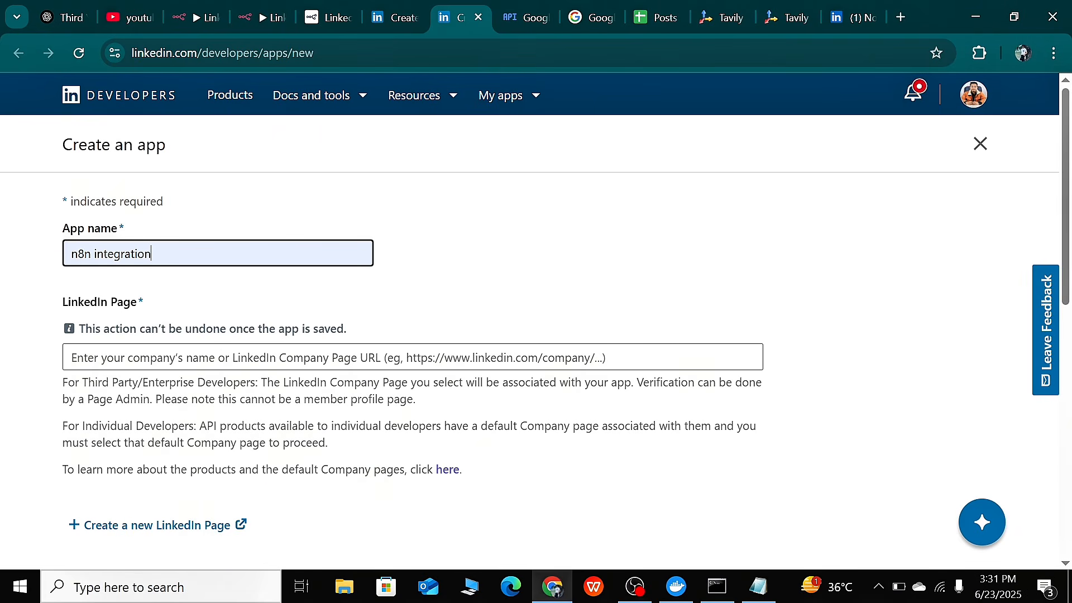
# Open the managed company page's admin dashboard from the LinkedIn notifications page, as the source for the app's LinkedIn Page field
pyautogui.click(223, 357)
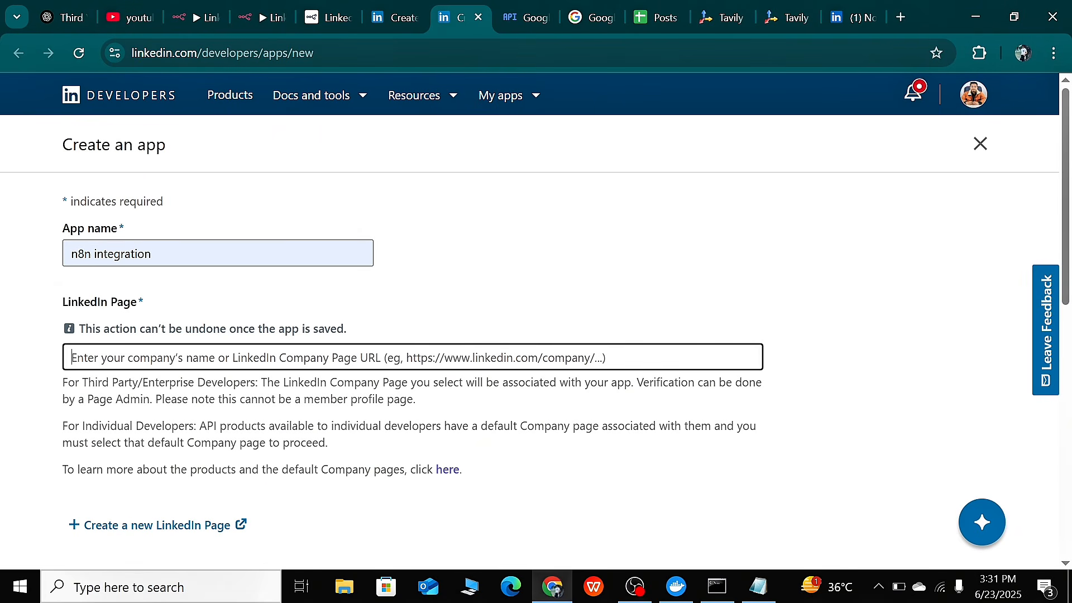
pyautogui.click(823, 17)
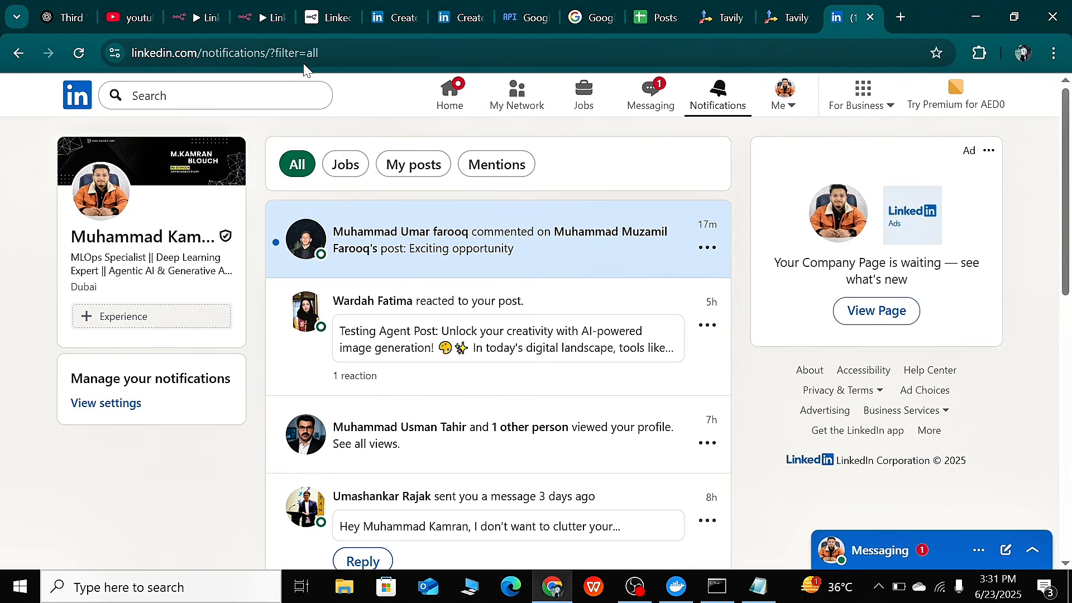
pyautogui.doubleClick(377, 53)
pyautogui.tripleClick(335, 58)
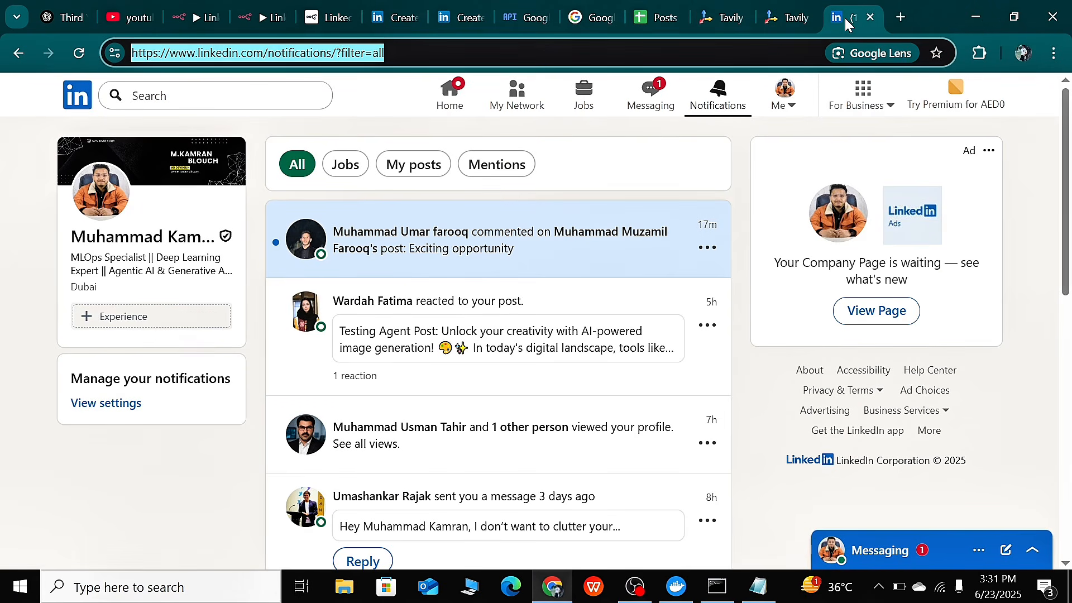
pyautogui.scroll(-5, 888, 245)
pyautogui.scroll(5, 887, 313)
pyautogui.click(870, 333)
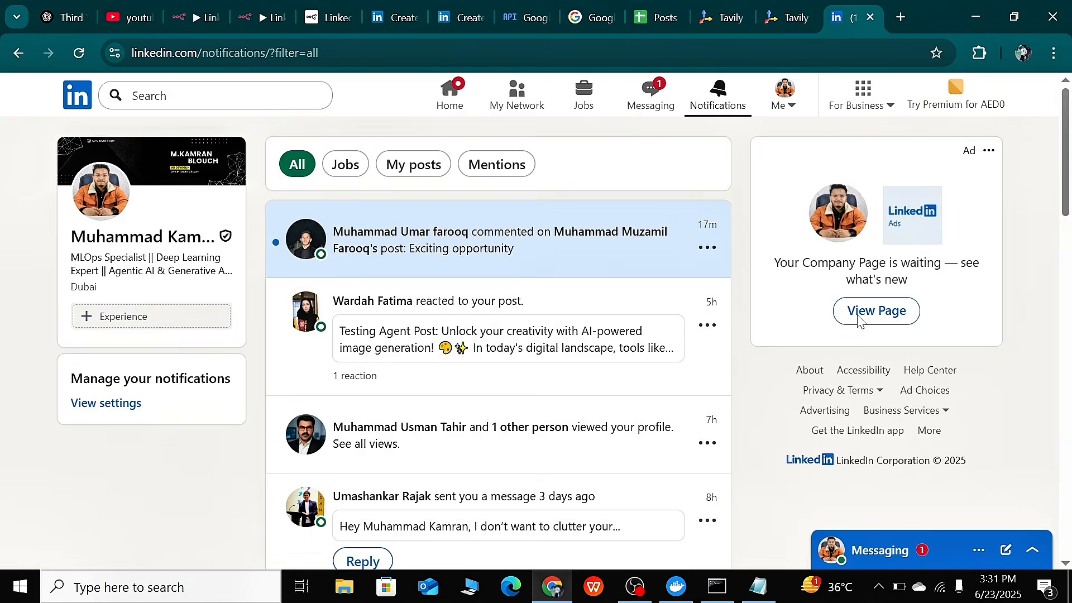
pyautogui.click(859, 313)
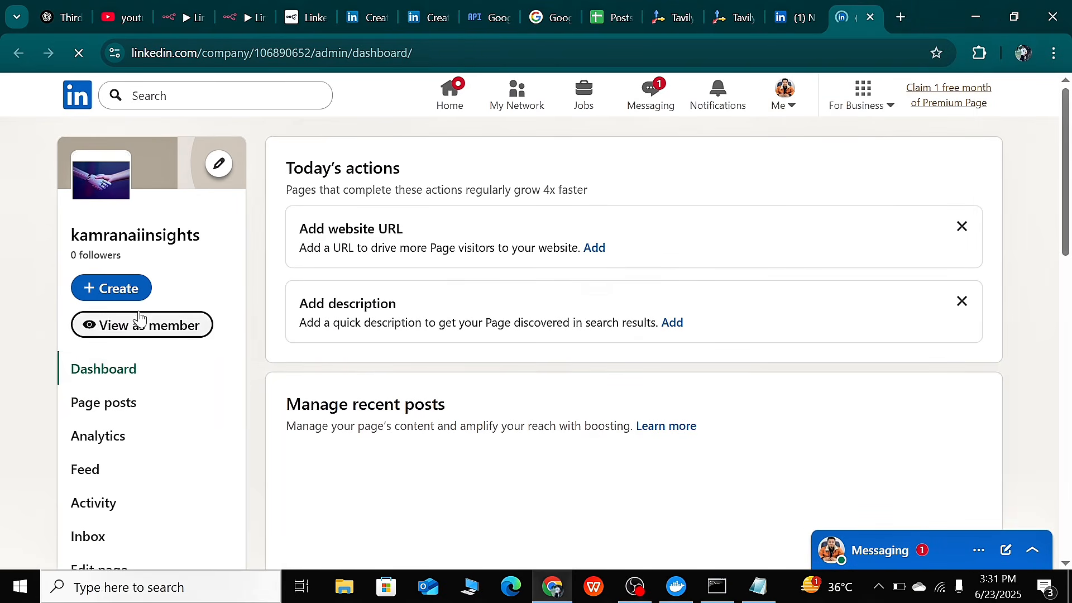
# Look through the company page's admin dashboard and its address for a usable Company Page URL
pyautogui.scroll(-2, 134, 330)
pyautogui.scroll(-2, 115, 450)
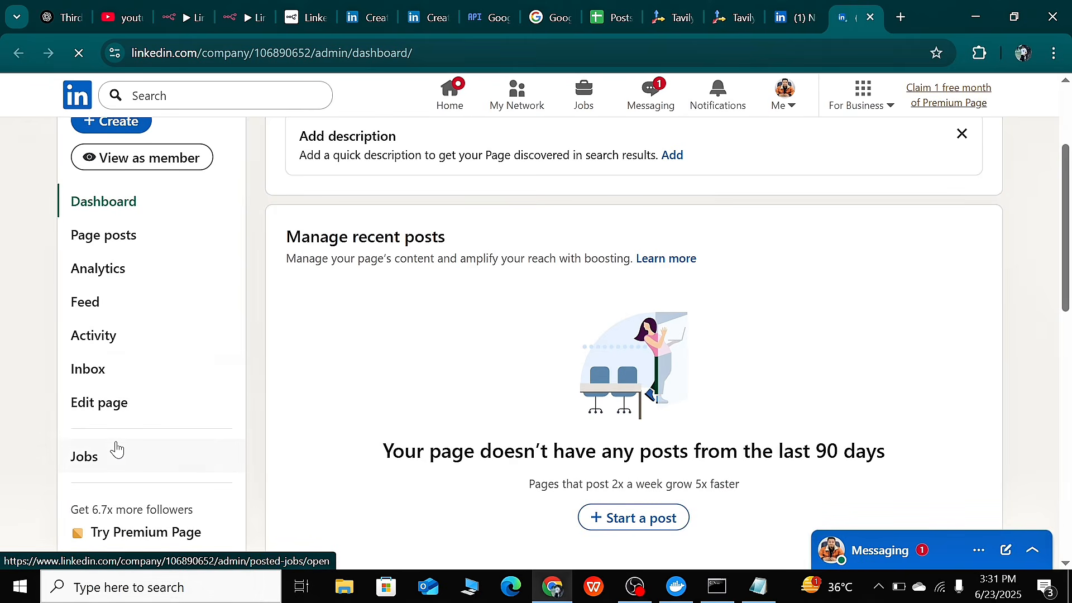
pyautogui.scroll(2, 115, 446)
pyautogui.scroll(-5, 112, 445)
pyautogui.scroll(8, 112, 443)
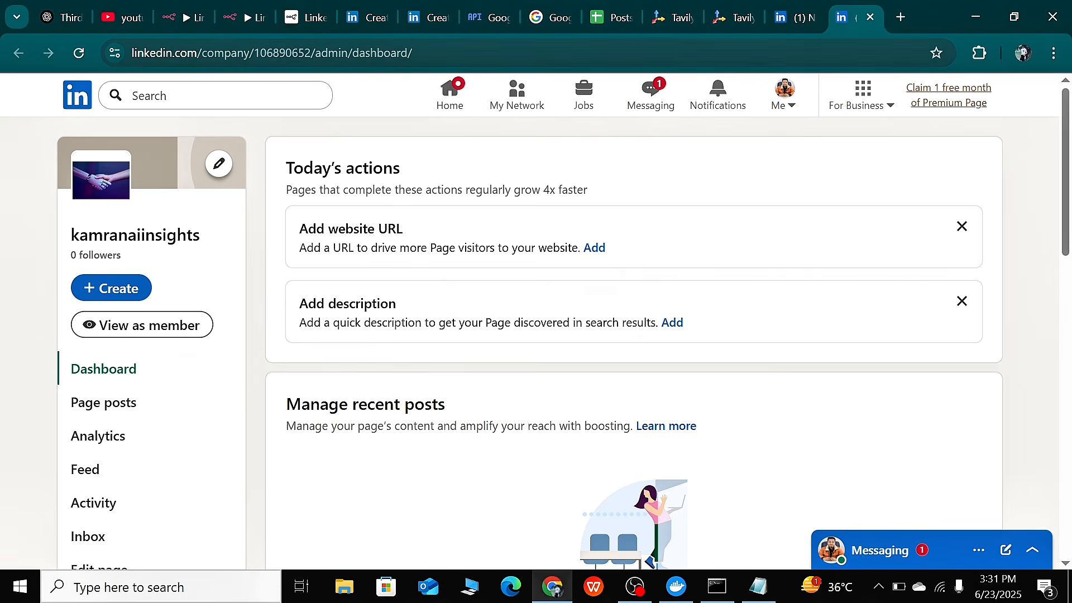
pyautogui.click(462, 56)
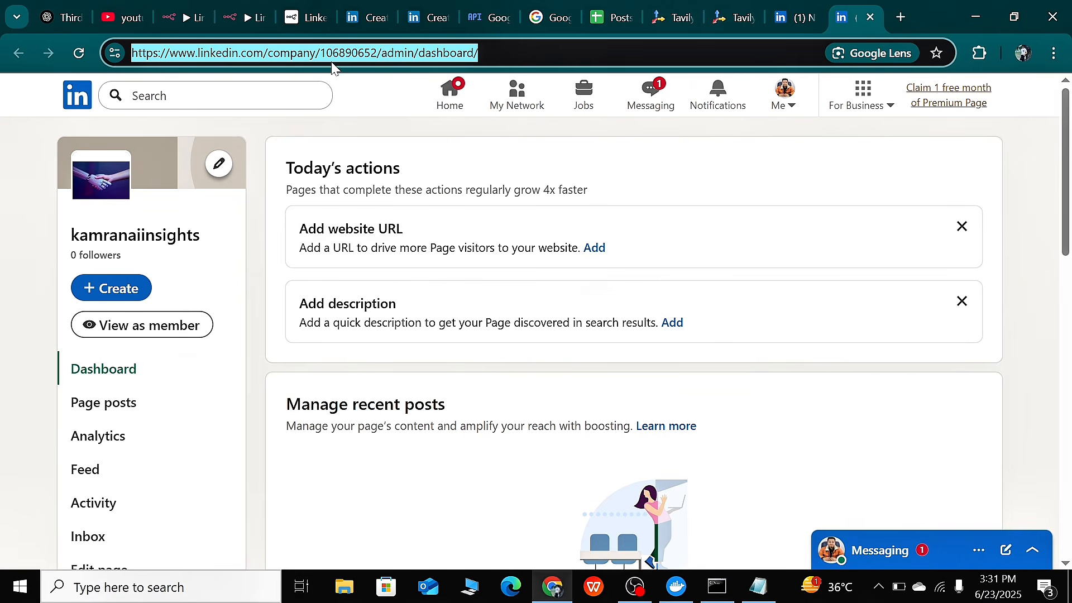
# View the company page as a member and check its additional options for a page link
pyautogui.click(138, 321)
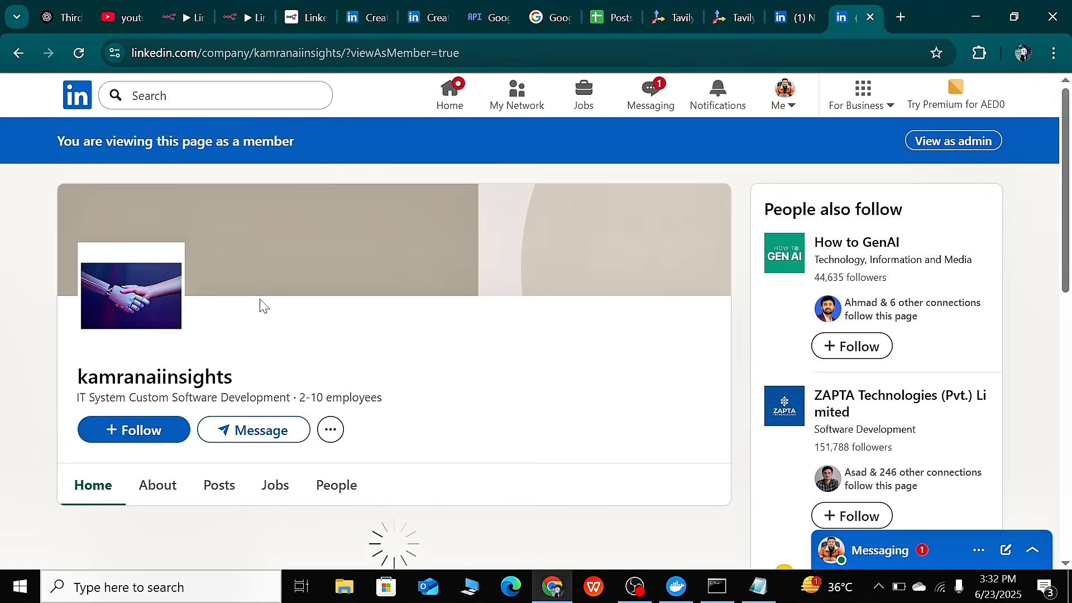
pyautogui.scroll(-1, 268, 375)
pyautogui.click(330, 346)
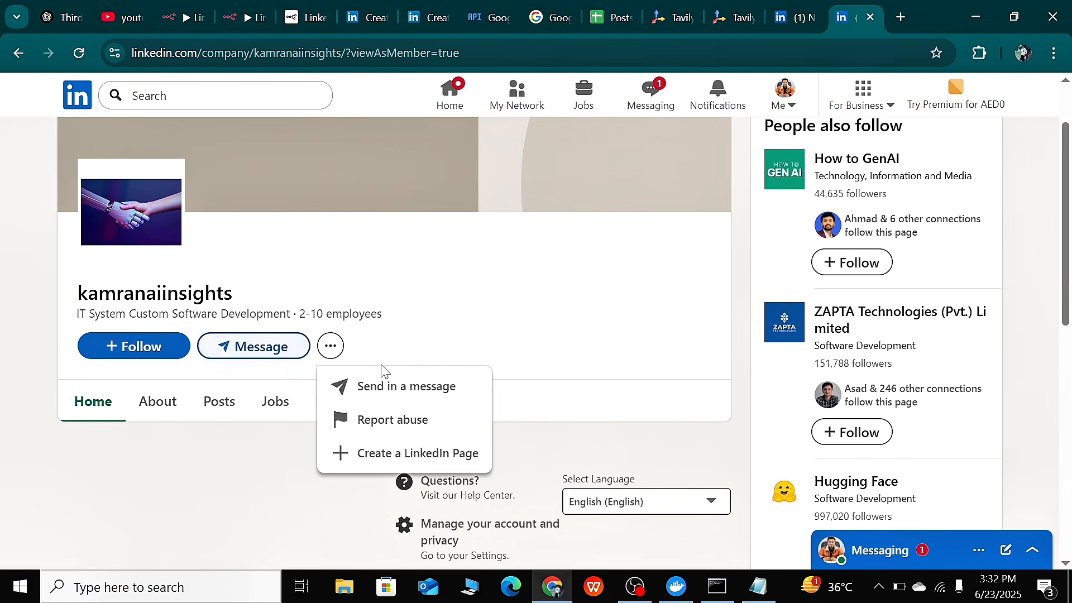
pyautogui.click(455, 360)
pyautogui.scroll(-3, 335, 400)
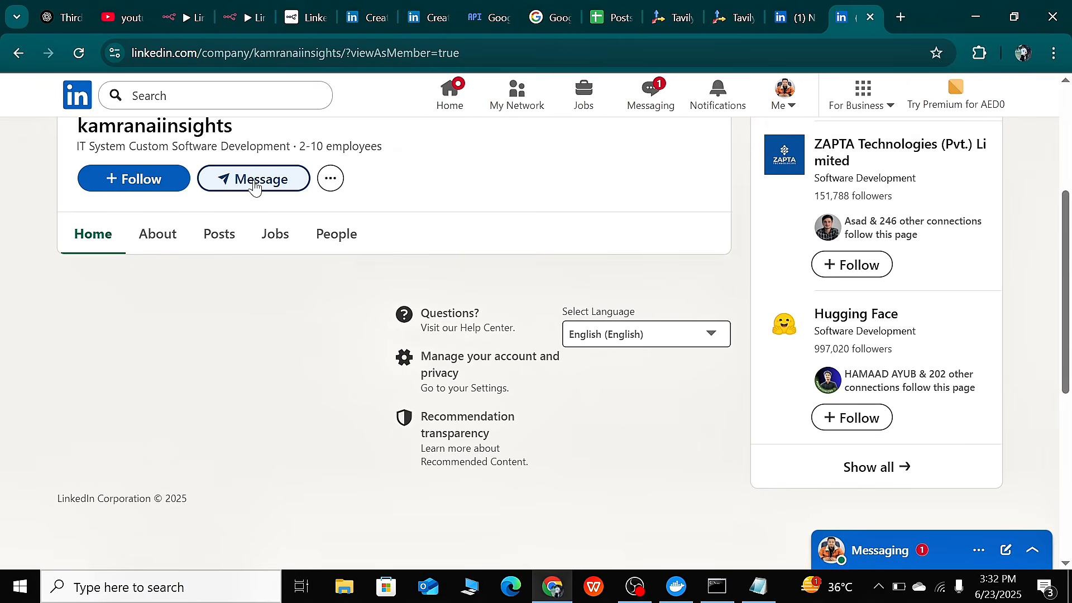
pyautogui.click(330, 178)
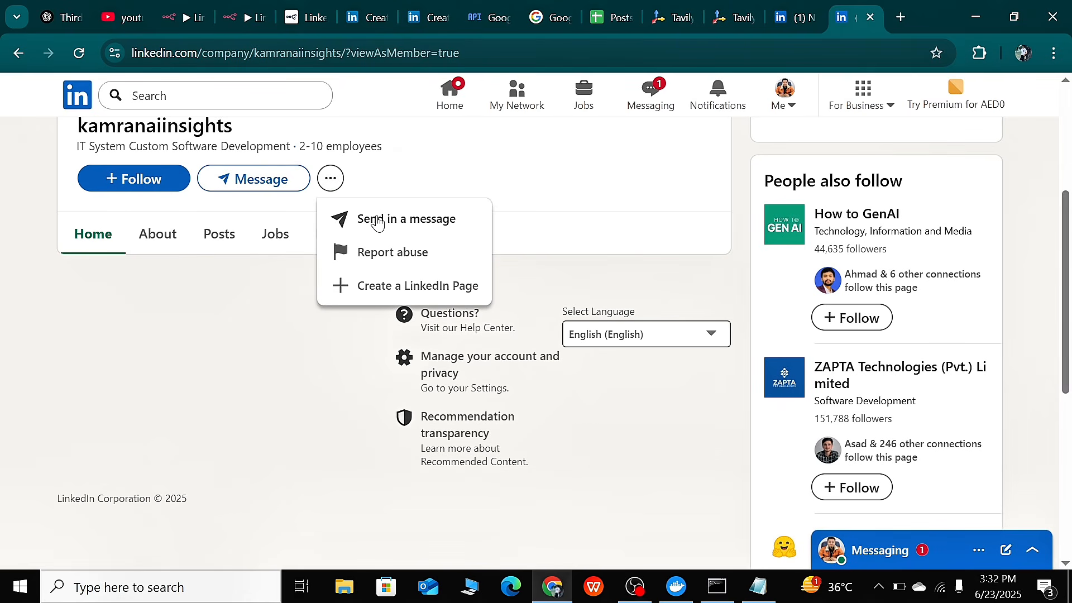
pyautogui.click(394, 226)
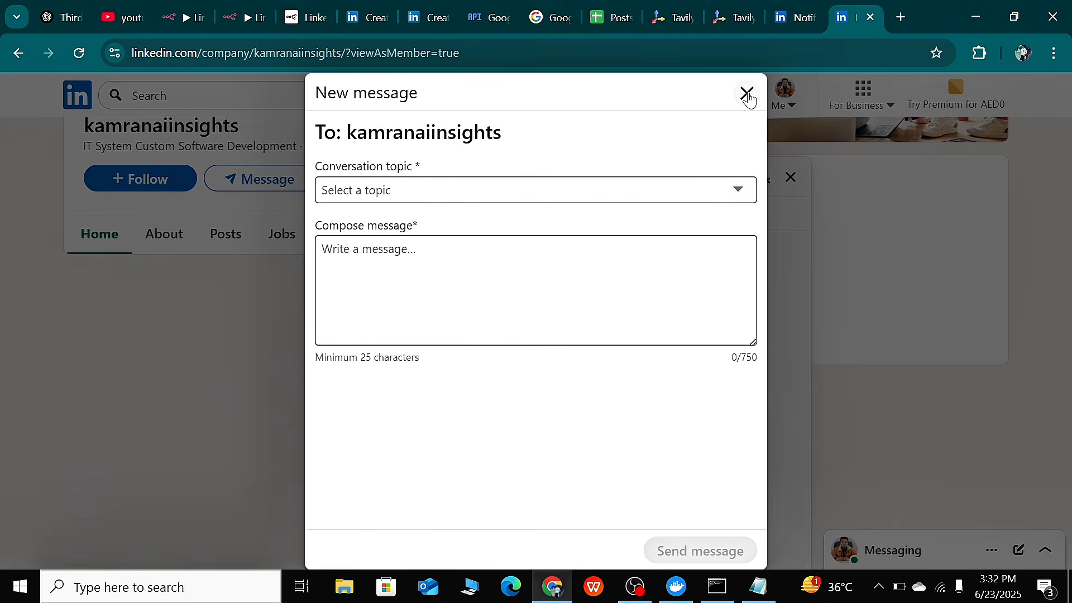
pyautogui.click(746, 92)
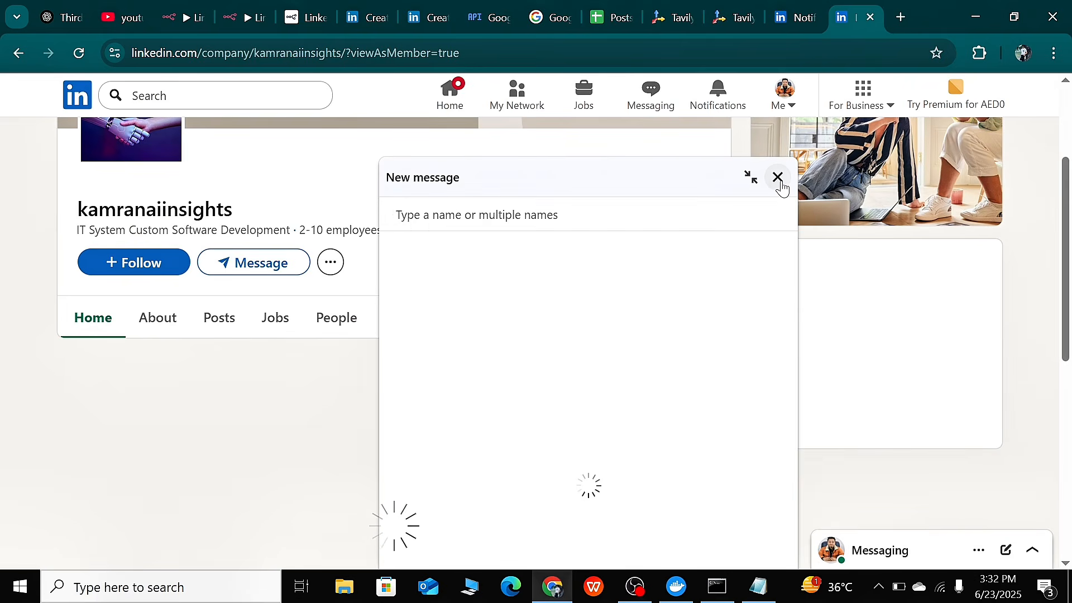
# Dismiss the new message window and look through the company page's member view and About overview for a page link
pyautogui.click(777, 177)
pyautogui.scroll(3, 462, 301)
pyautogui.scroll(-4, 375, 323)
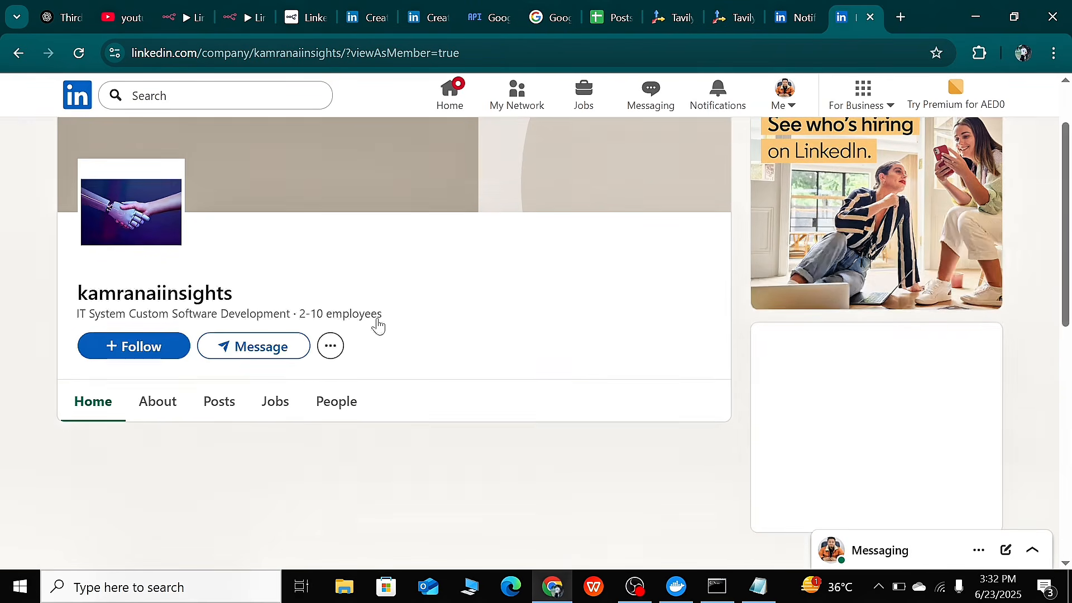
pyautogui.scroll(4, 342, 240)
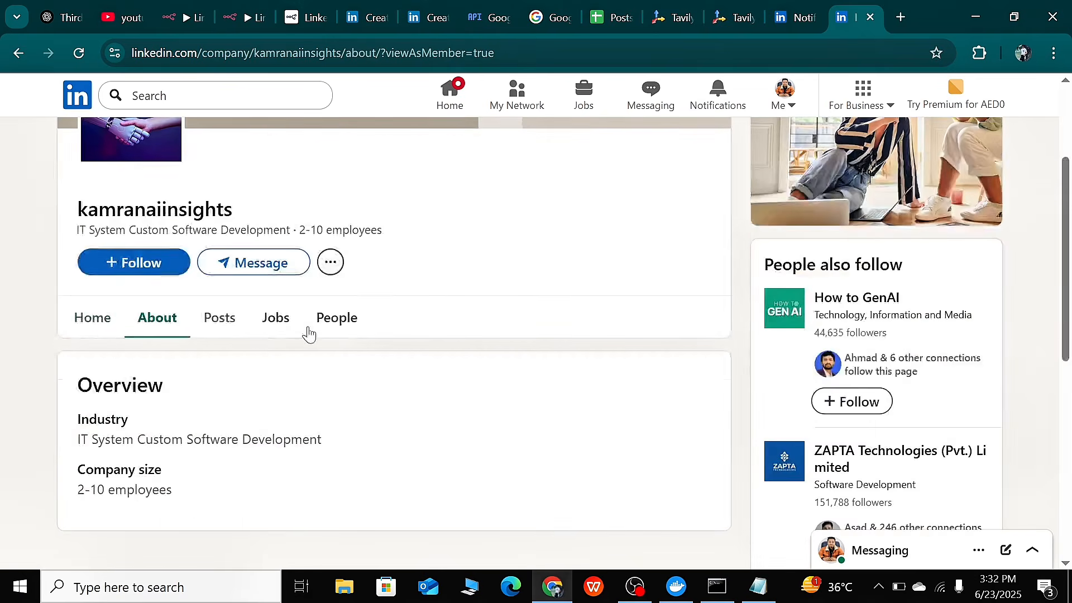
pyautogui.scroll(-3, 305, 334)
pyautogui.scroll(5, 296, 341)
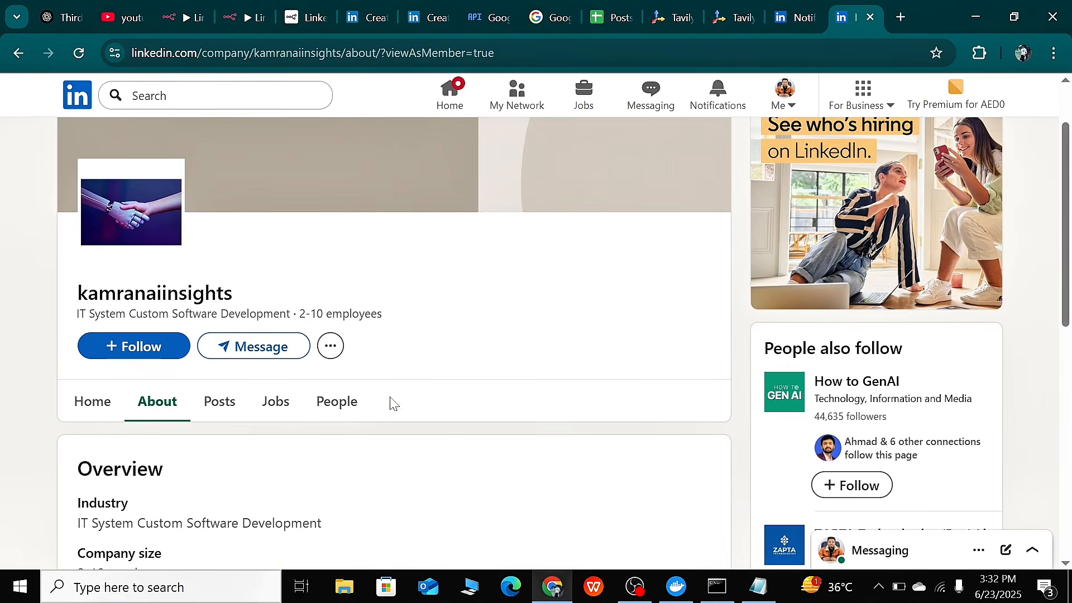
pyautogui.scroll(-2, 228, 399)
pyautogui.scroll(3, 271, 400)
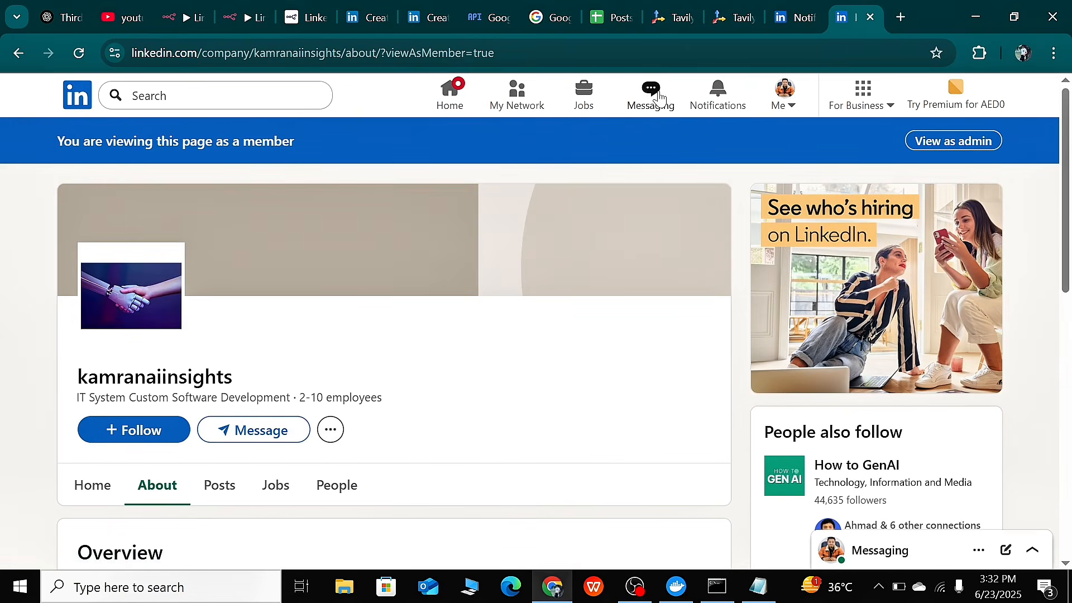
# Copy the address of the company page's About view and use it to select the company in the app form's LinkedIn Page field
pyautogui.click(524, 55)
pyautogui.hotkey('ctrl', 'c')
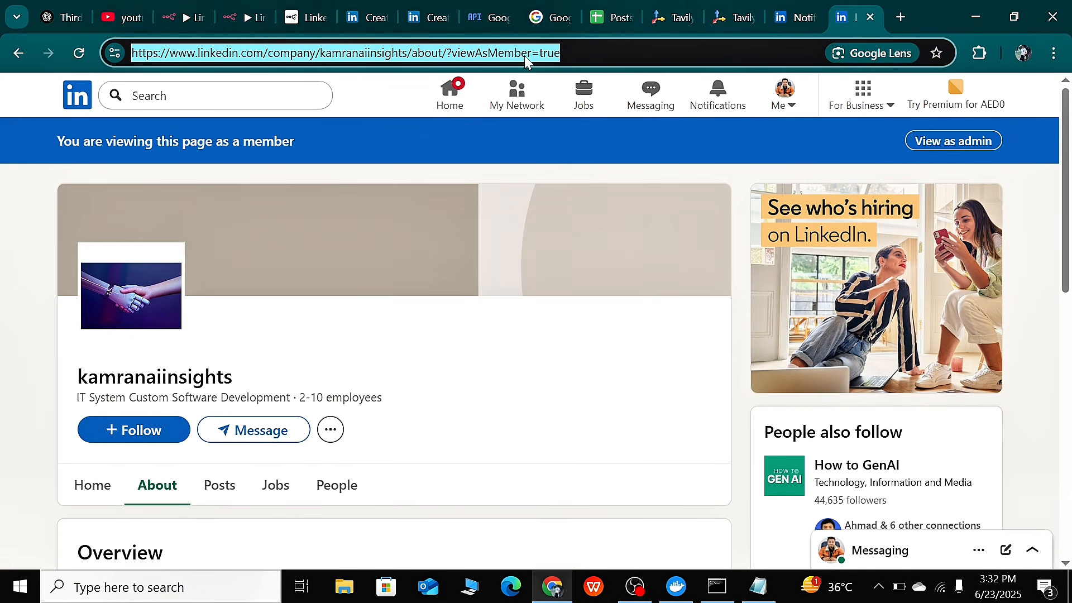
pyautogui.click(360, 17)
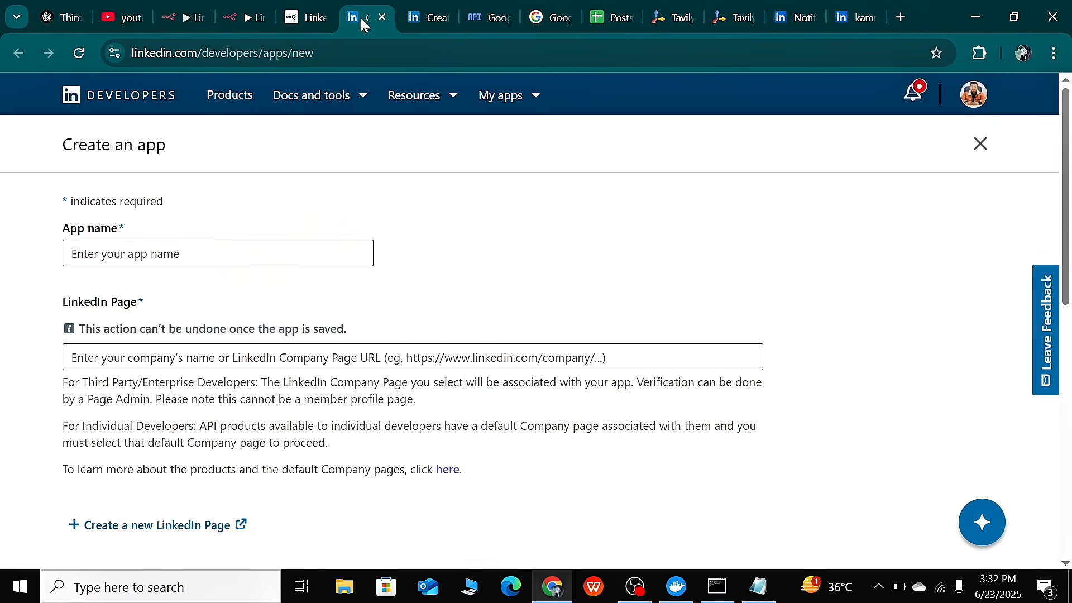
pyautogui.click(418, 21)
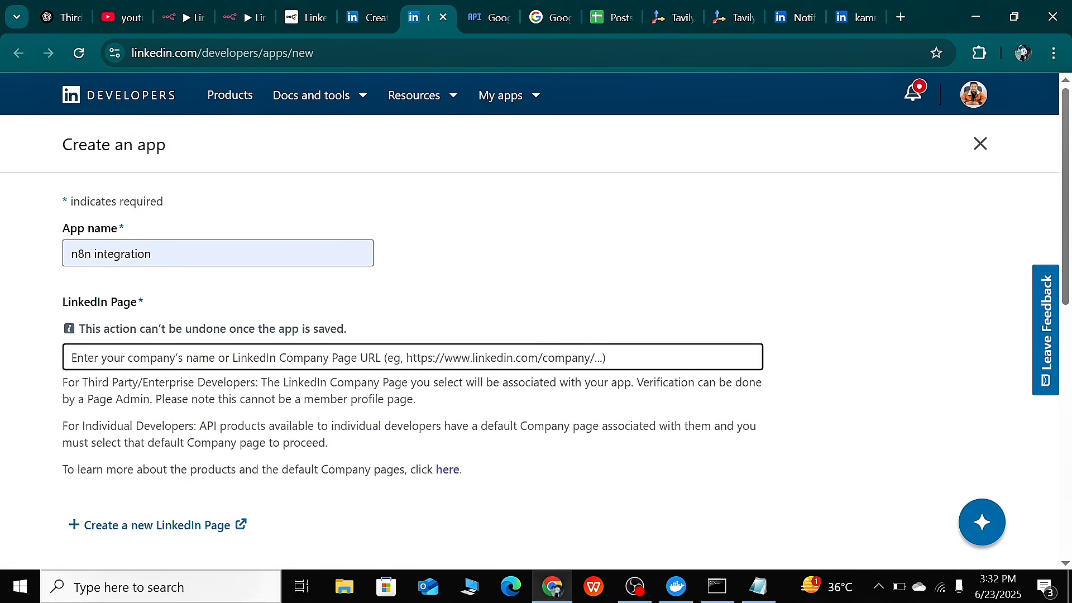
pyautogui.click(797, 17)
pyautogui.click(857, 18)
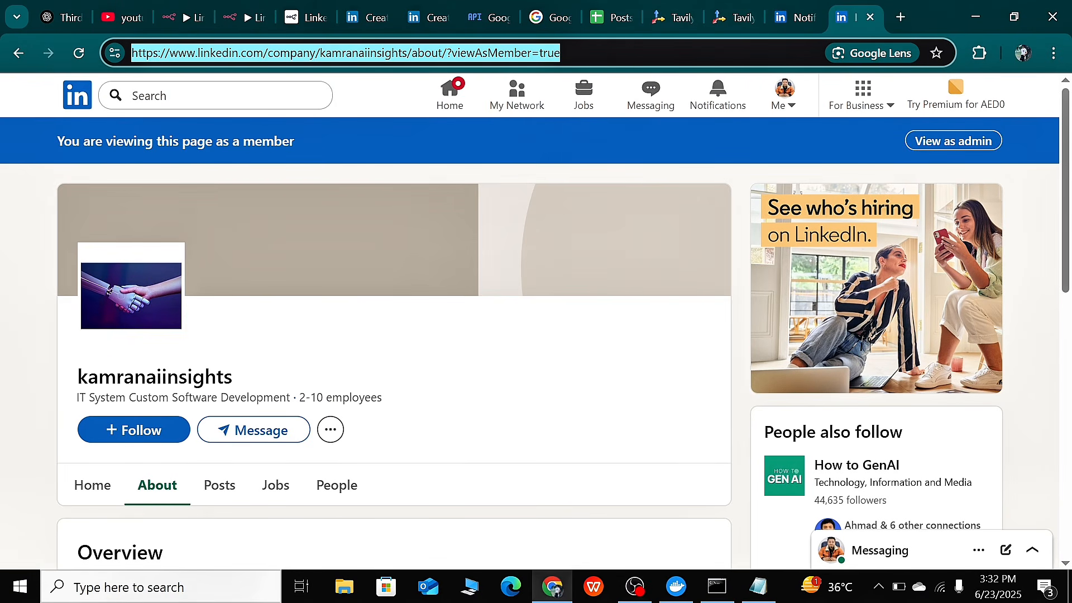
pyautogui.click(422, 17)
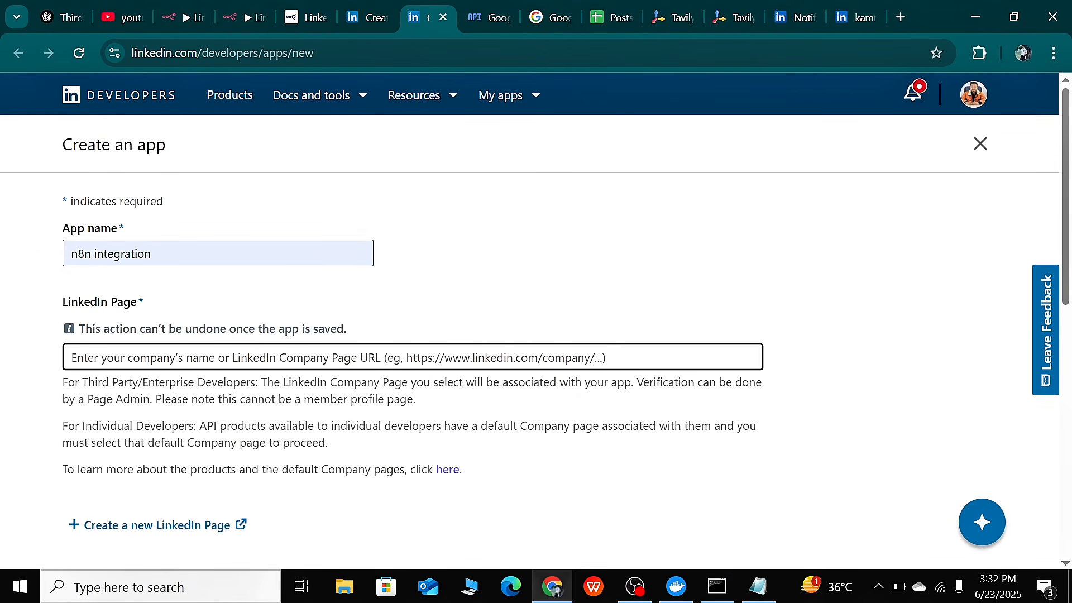
pyautogui.hotkey('ctrl', 'v')
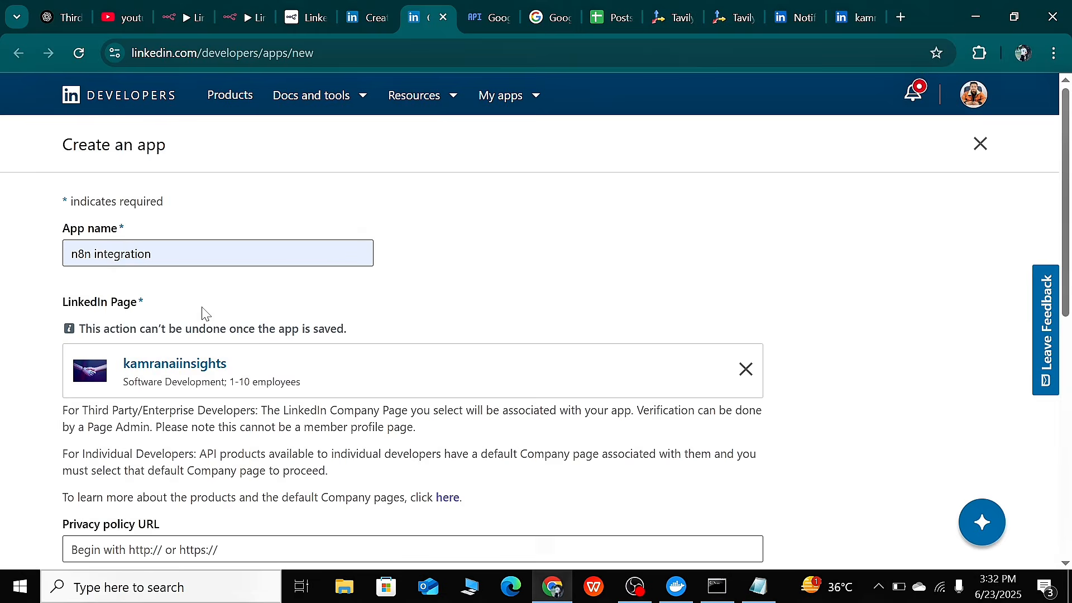
# Accept the API Terms of Use in the Create an app form and try to create the app without a logo
pyautogui.scroll(-3, 206, 313)
pyautogui.scroll(-2, 238, 275)
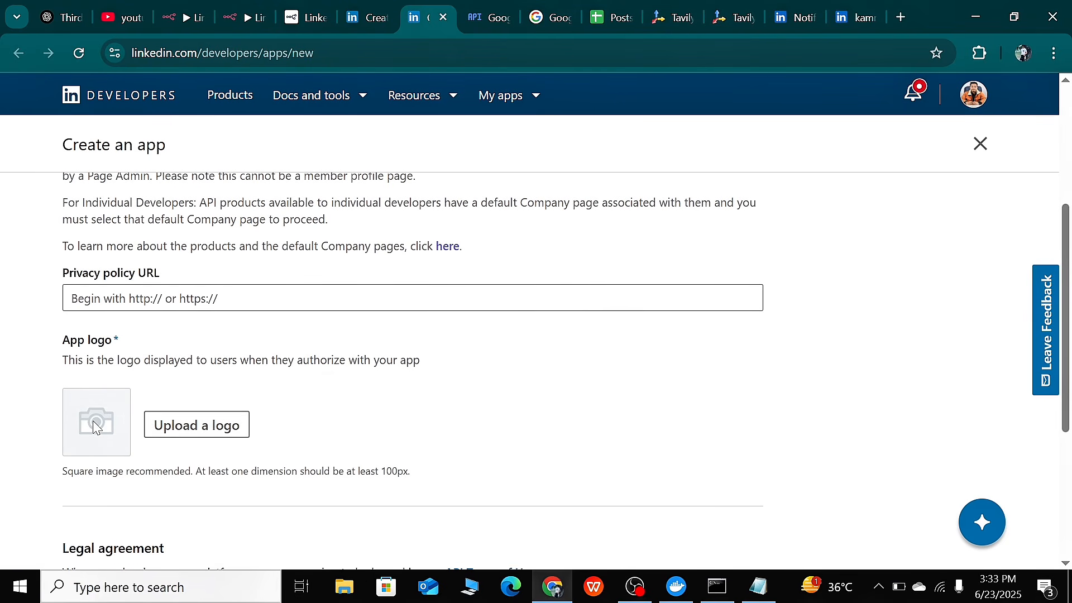
pyautogui.scroll(-2, 257, 398)
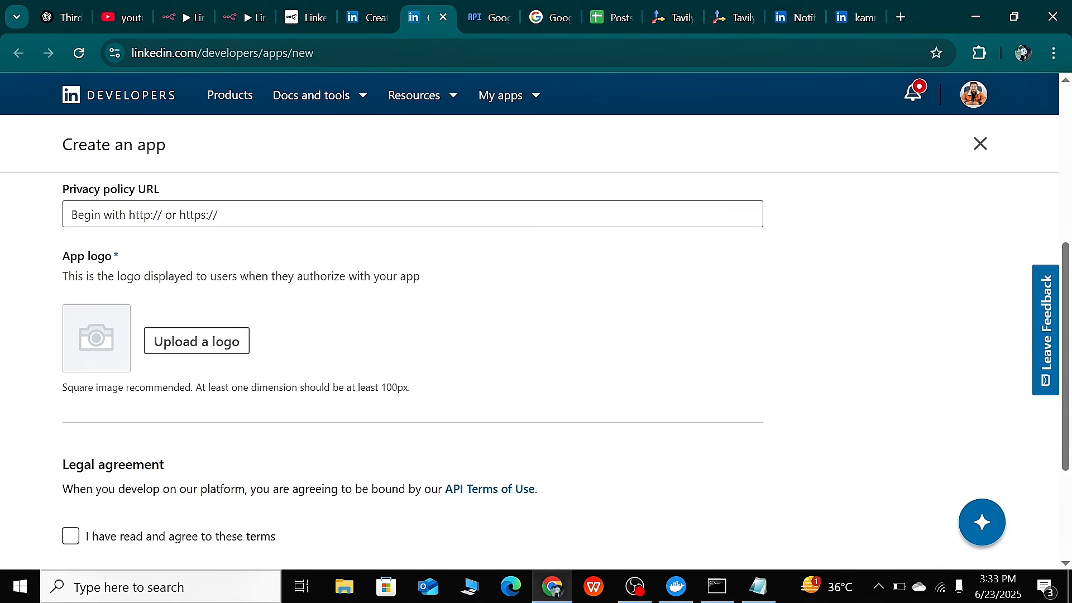
pyautogui.click(71, 535)
pyautogui.scroll(-3, 302, 415)
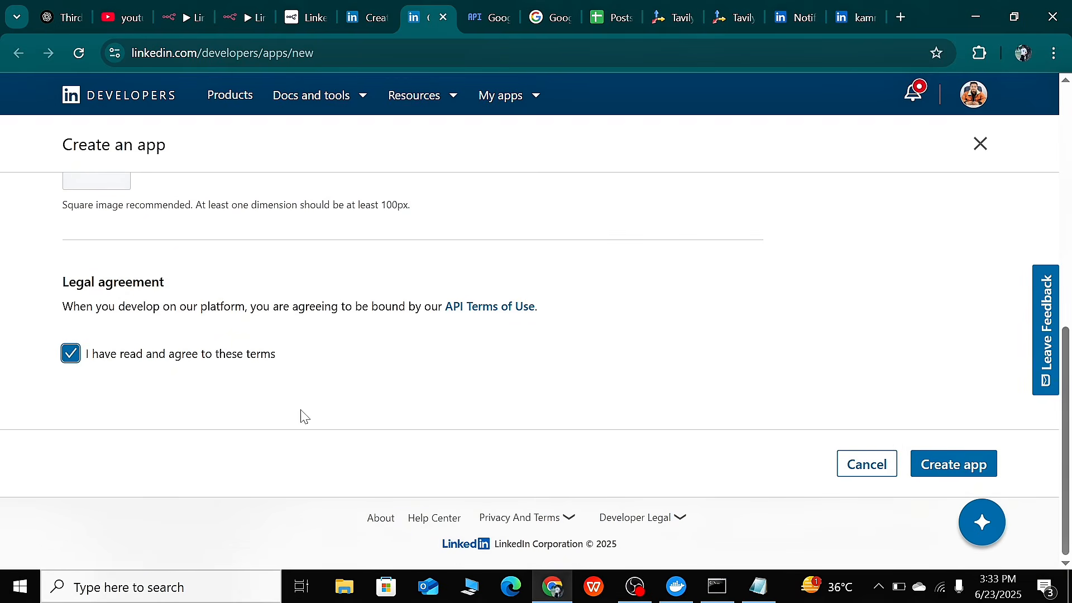
pyautogui.click(970, 466)
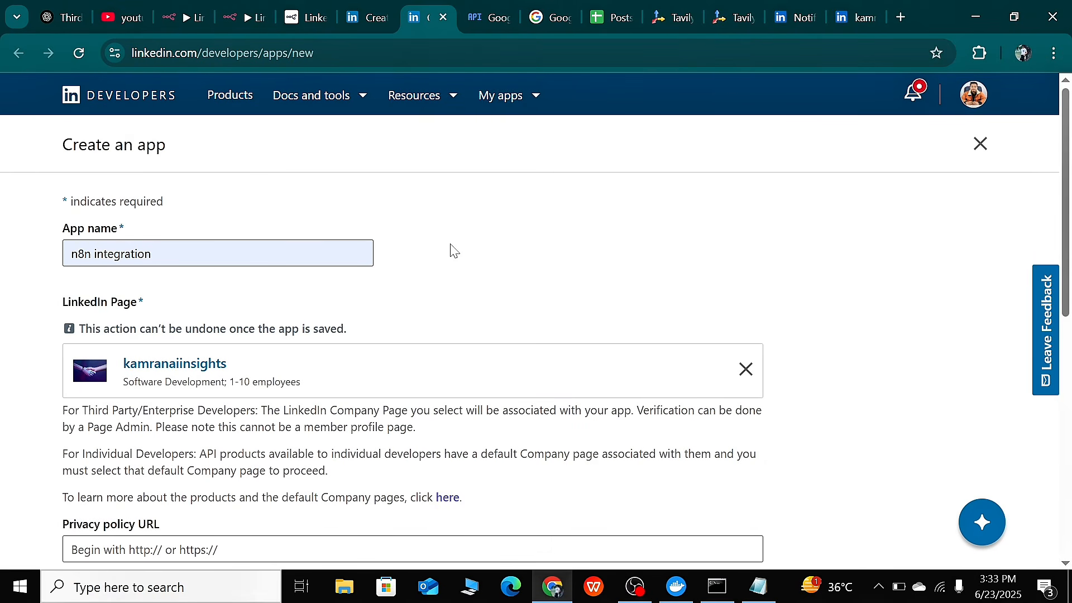
# Review the Create an app form's fields and check the account's recent apps for an existing n8n integration app
pyautogui.scroll(-9, 450, 246)
pyautogui.scroll(6, 518, 184)
pyautogui.scroll(3, 518, 184)
pyautogui.click(521, 101)
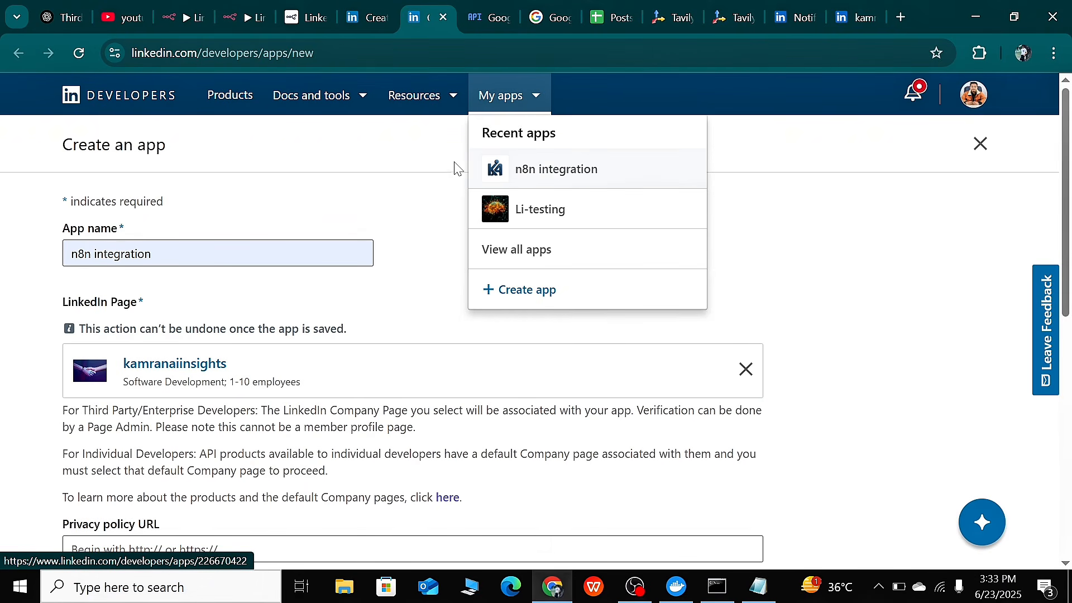
pyautogui.scroll(-5, 315, 295)
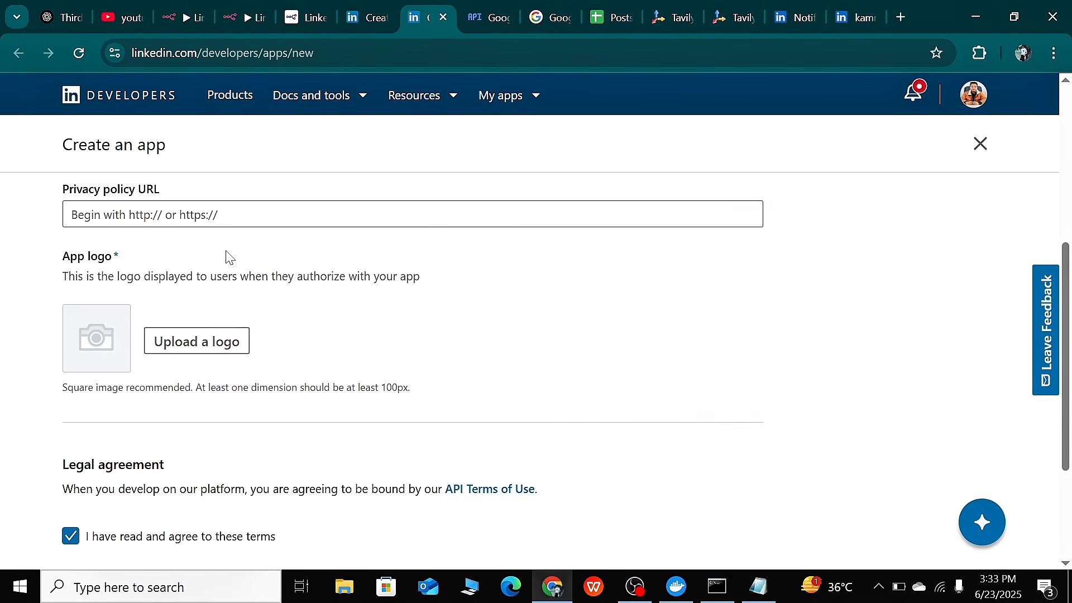
pyautogui.scroll(-3, 161, 385)
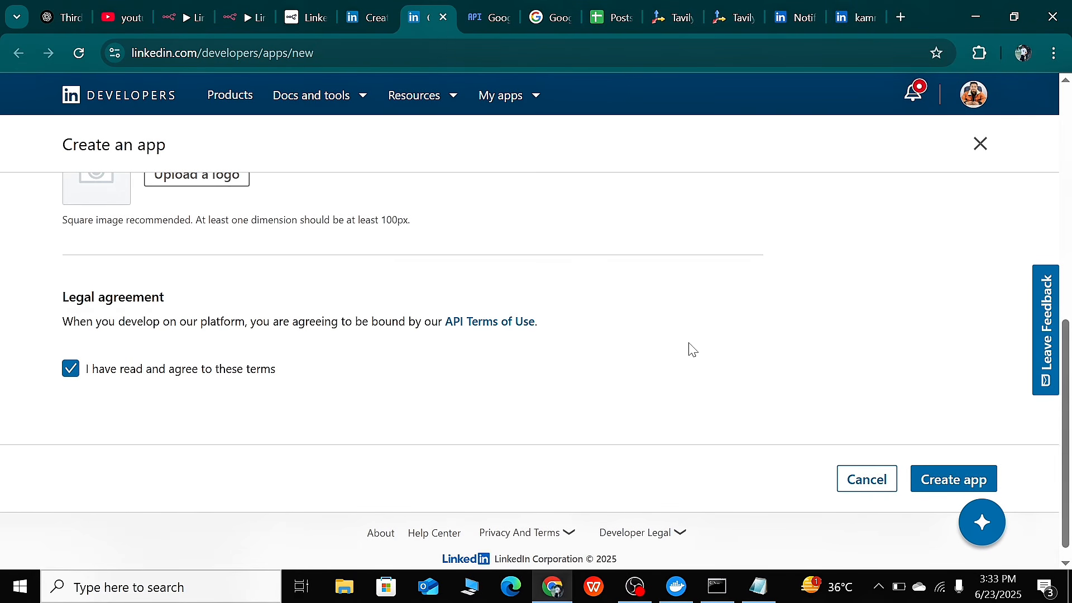
pyautogui.scroll(6, 313, 199)
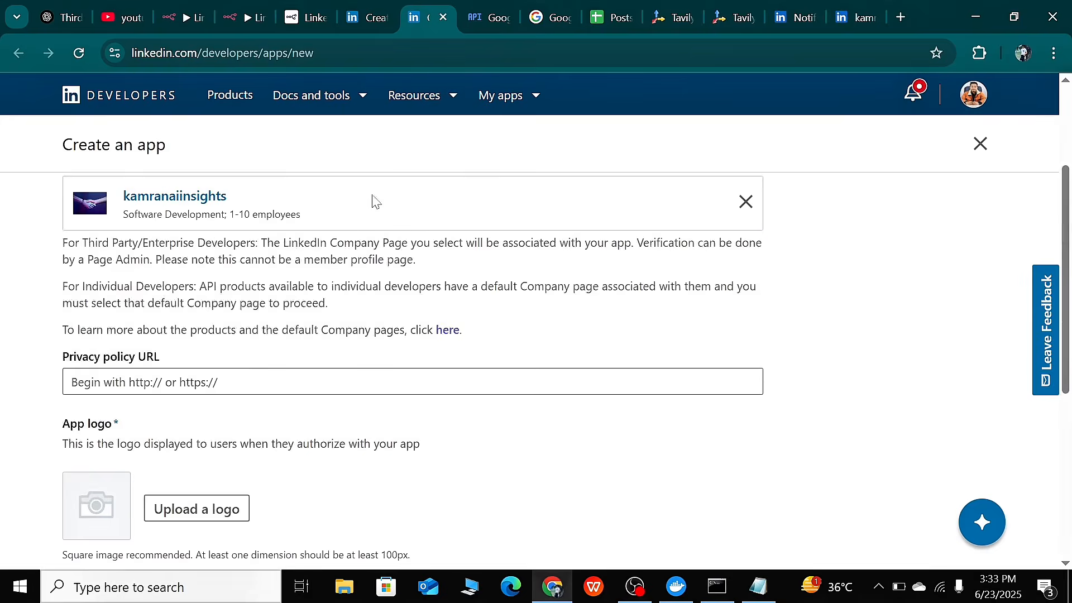
# Open the existing n8n integration app and look through its settings
pyautogui.moveTo(505, 98)
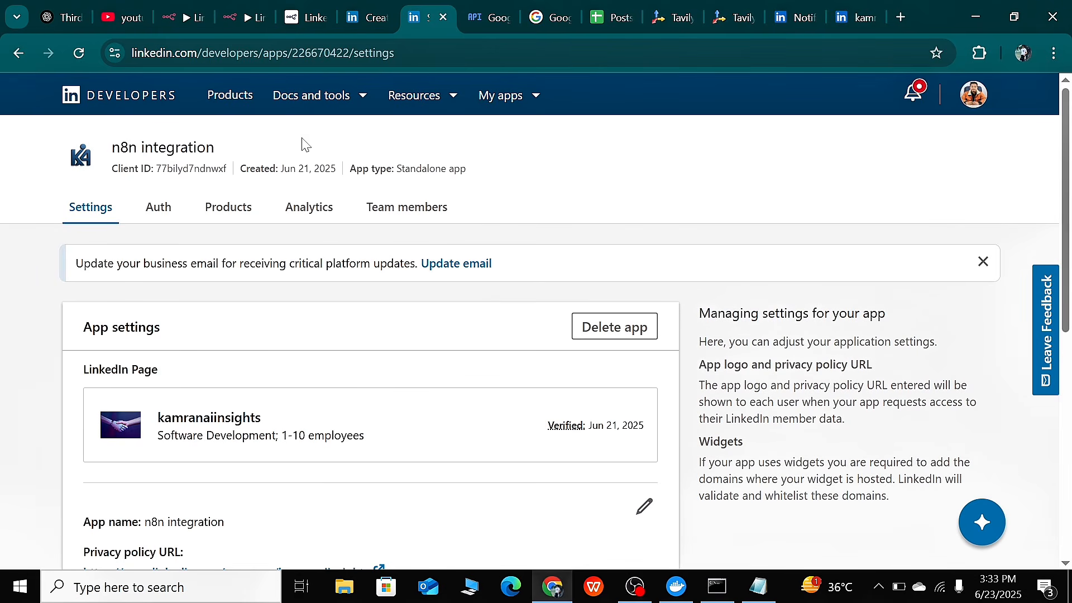
pyautogui.moveTo(111, 147); pyautogui.dragTo(227, 151)
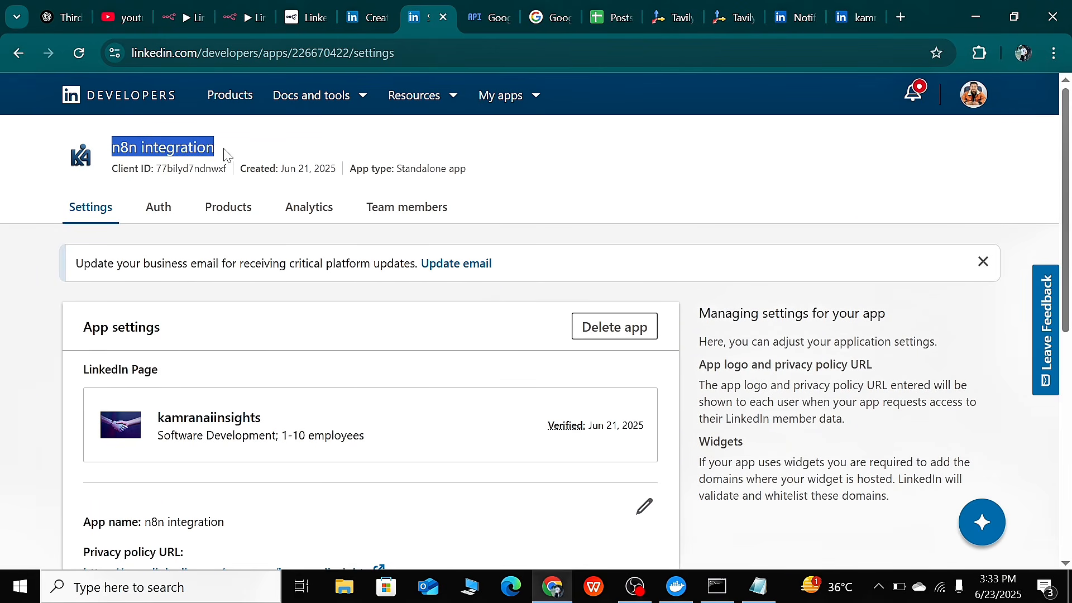
pyautogui.scroll(-10, 471, 293)
pyautogui.scroll(10, 474, 299)
pyautogui.click(664, 183)
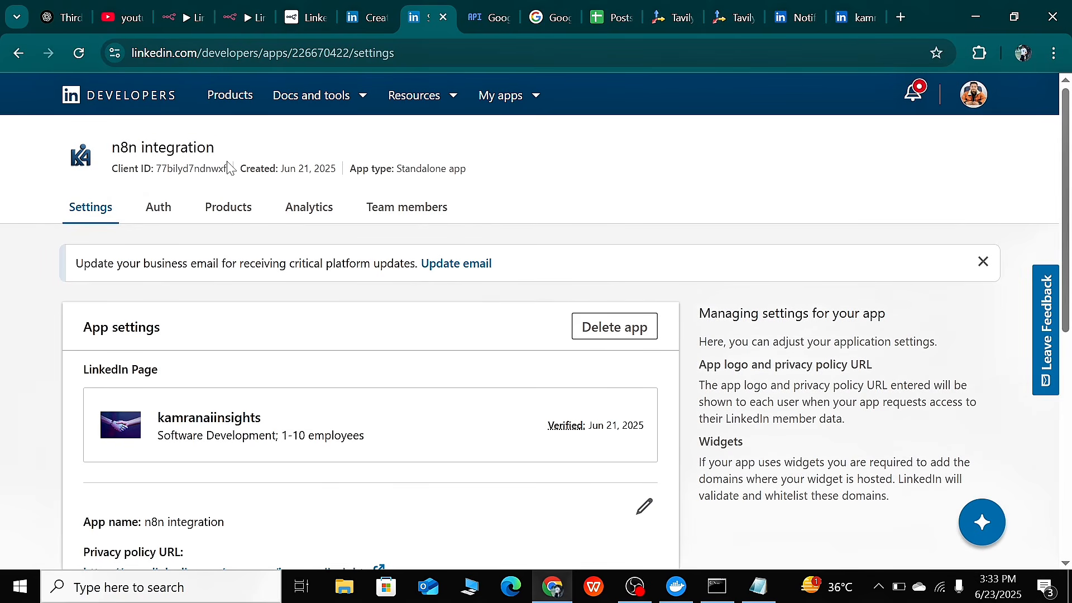
# Open the app's Products page and review its available products and the added Share on LinkedIn and Sign In with LinkedIn using OpenID Connect
pyautogui.click(223, 215)
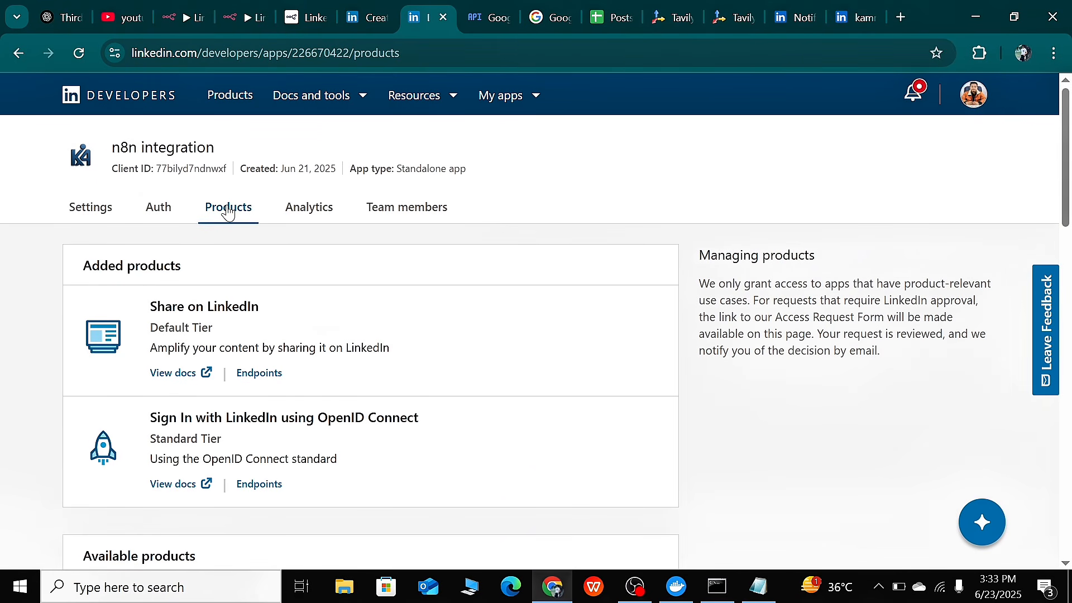
pyautogui.scroll(-1, 156, 300)
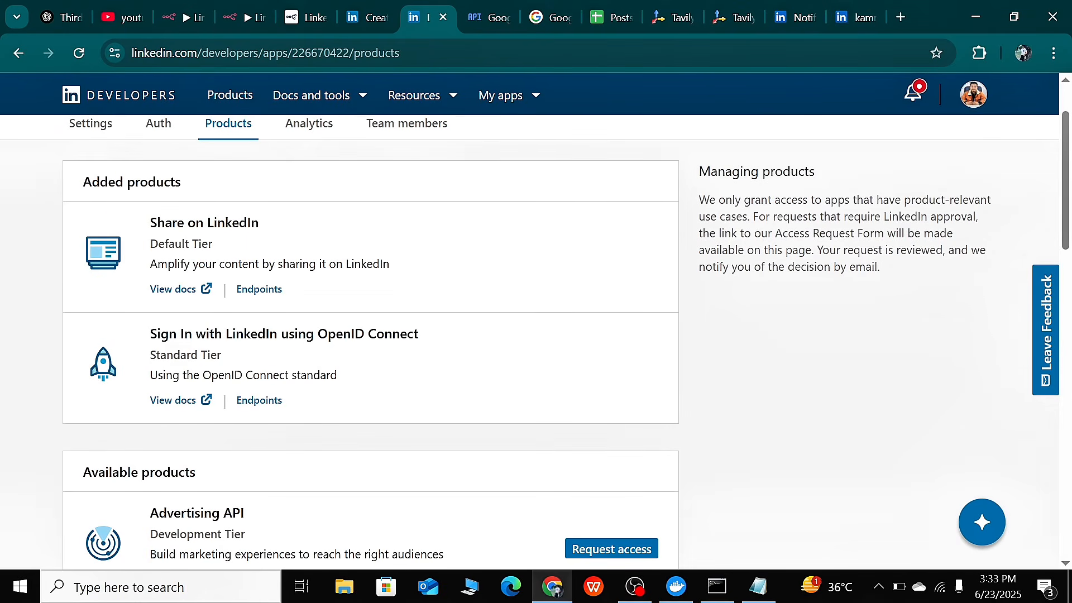
pyautogui.scroll(-3, 104, 251)
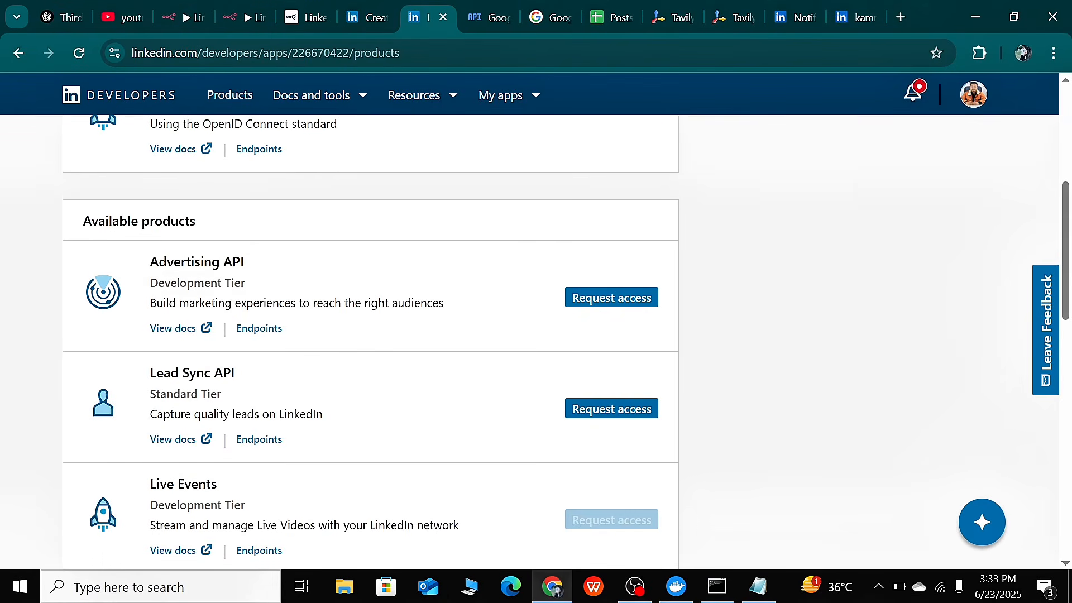
pyautogui.scroll(3, 106, 295)
pyautogui.scroll(-2, 131, 260)
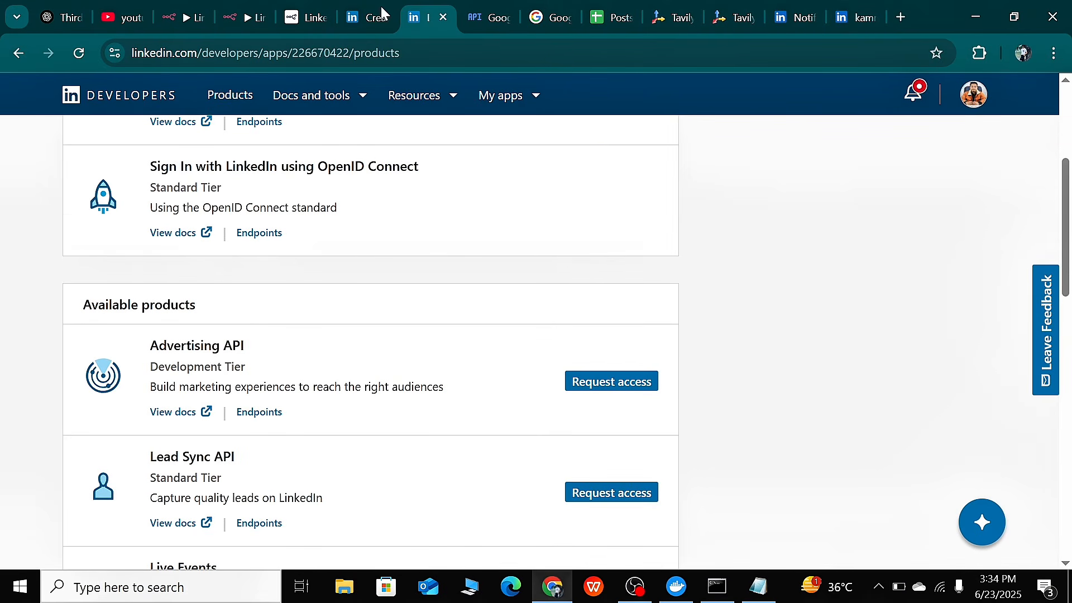
pyautogui.scroll(2, 198, 290)
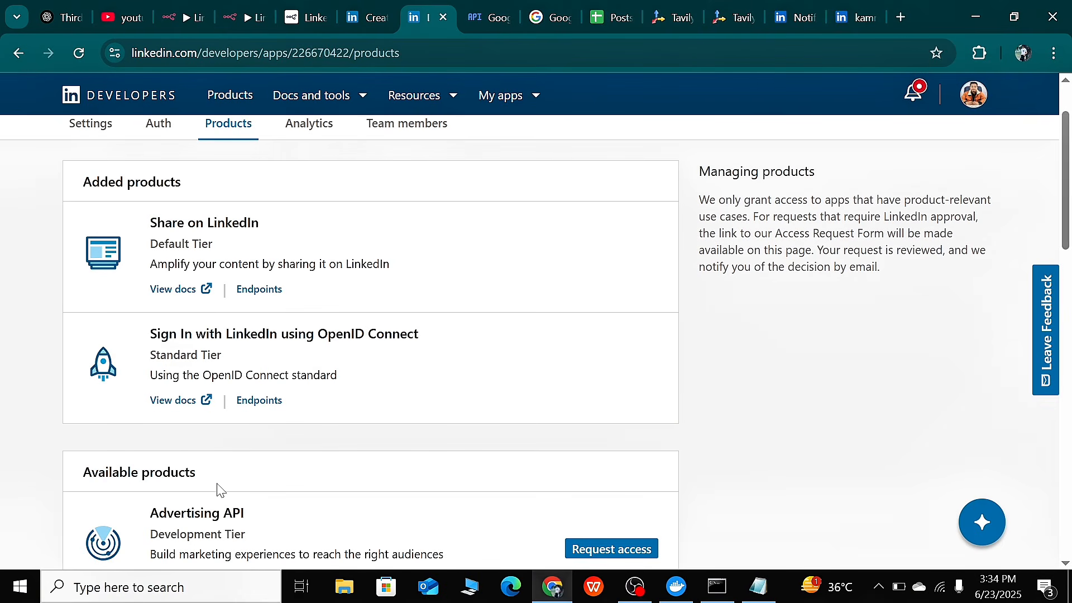
pyautogui.scroll(-2, 234, 467)
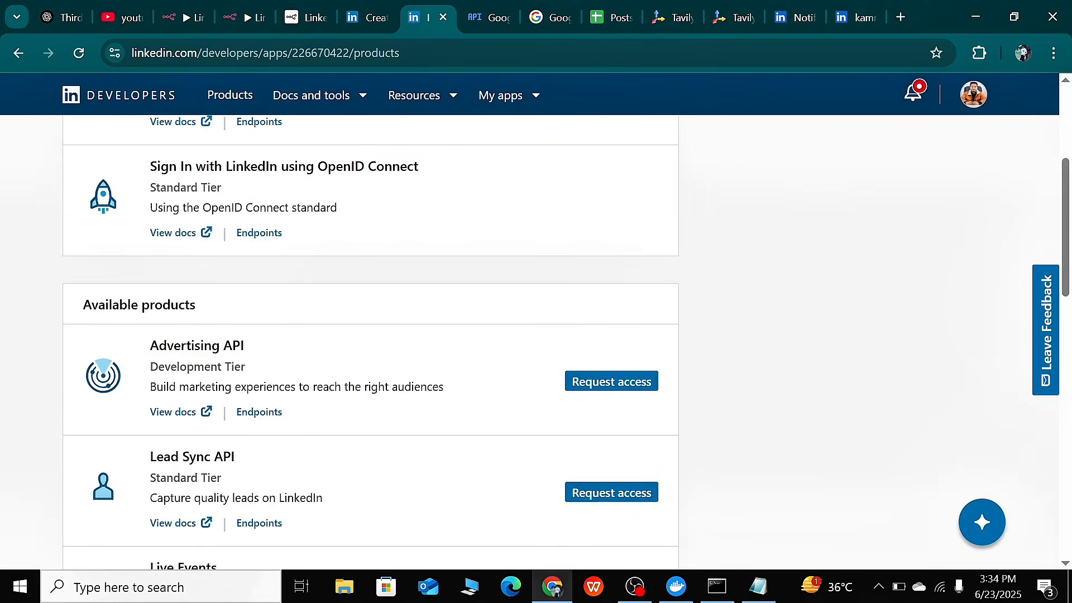
pyautogui.scroll(3, 143, 325)
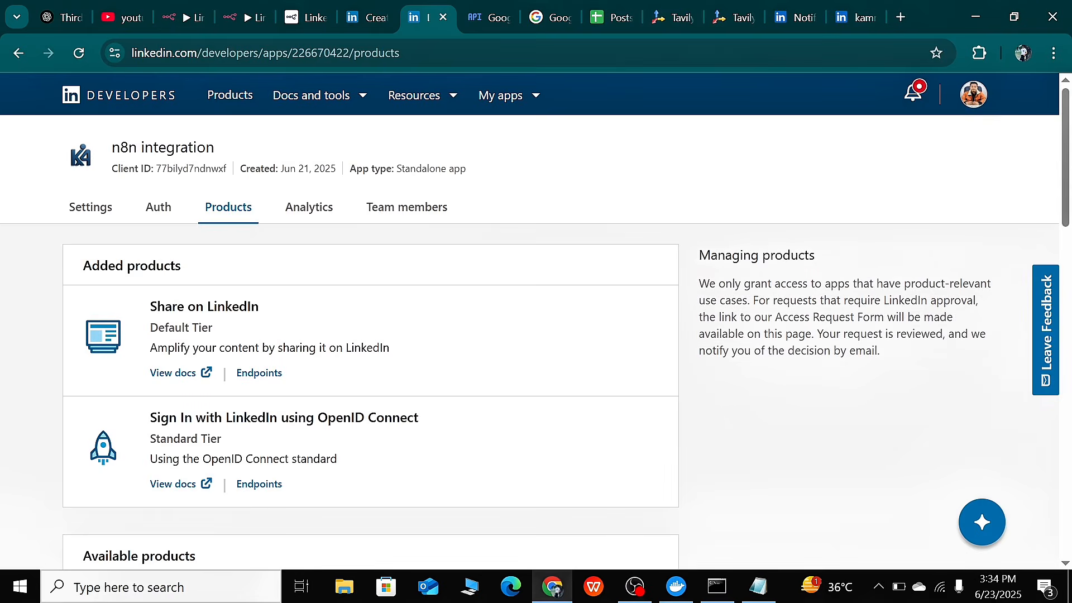
pyautogui.moveTo(148, 307); pyautogui.dragTo(275, 316)
pyautogui.moveTo(150, 418); pyautogui.dragTo(420, 424)
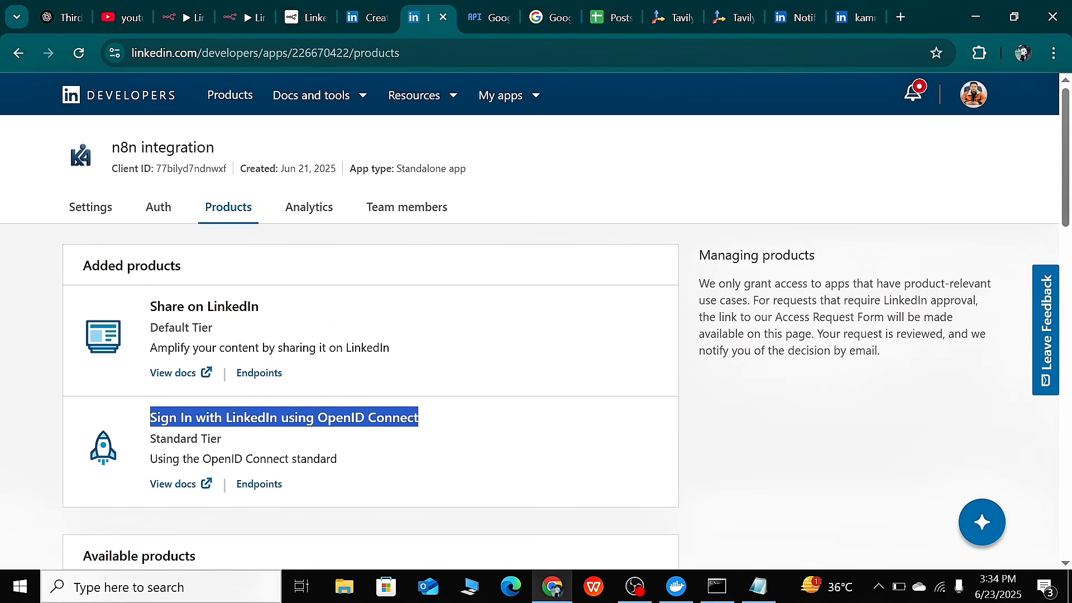
pyautogui.scroll(-5, 359, 400)
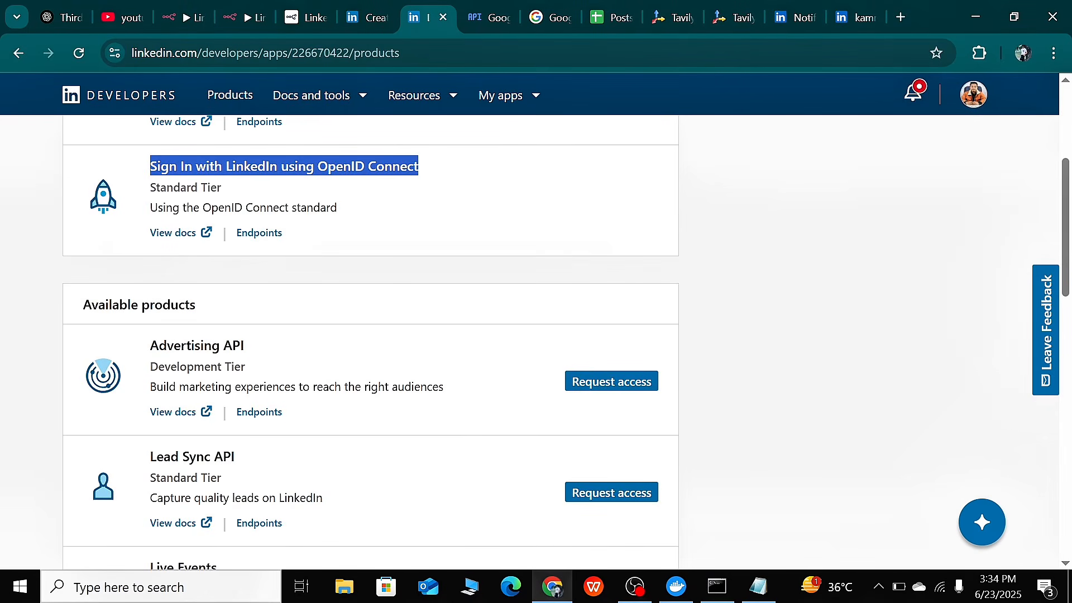
pyautogui.scroll(5, 265, 399)
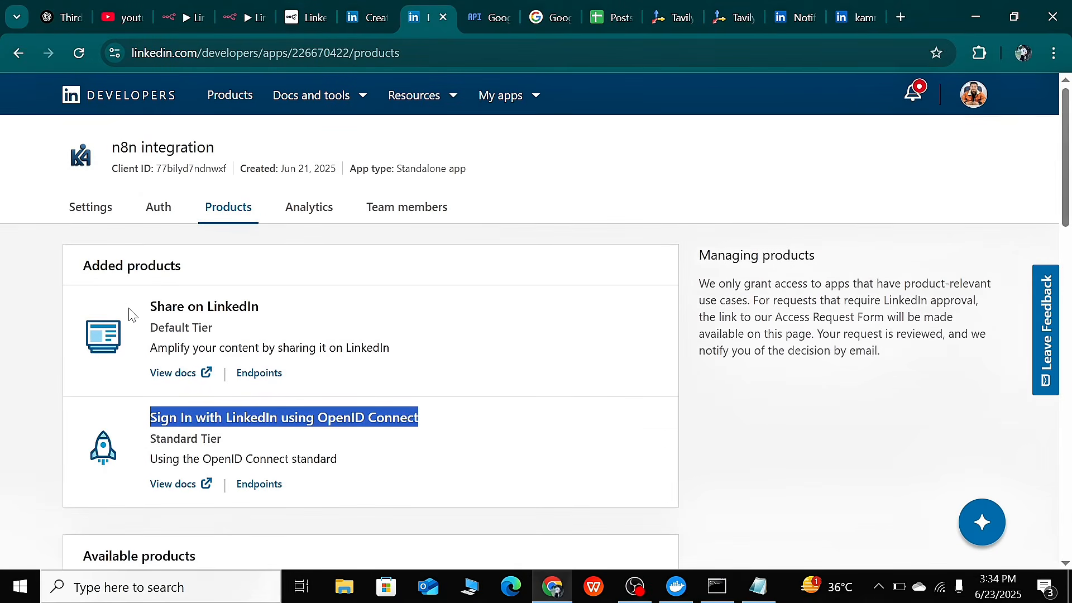
pyautogui.scroll(-5, 149, 447)
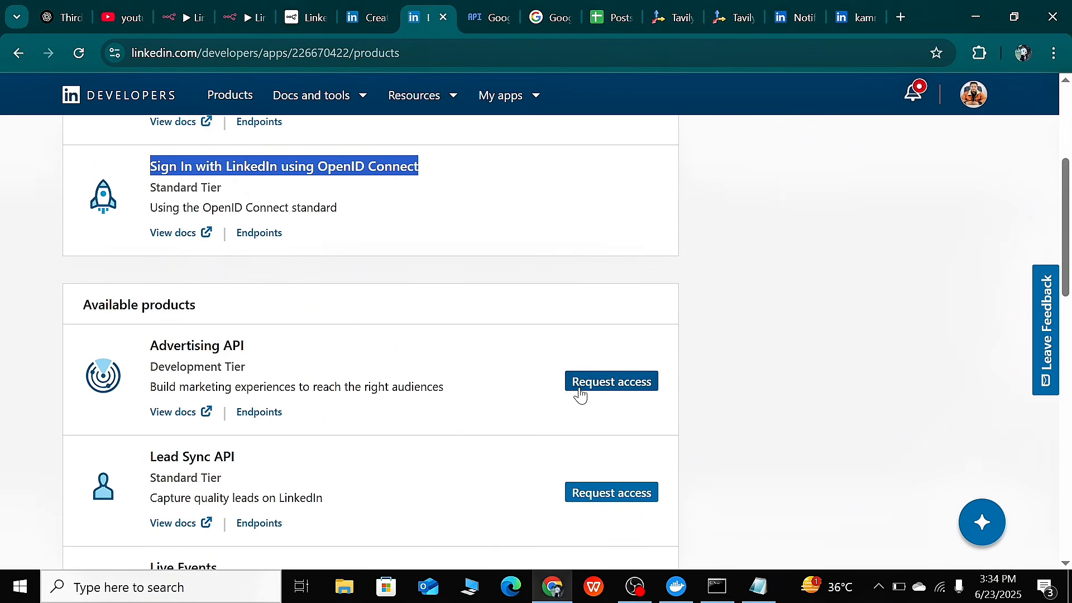
pyautogui.click(612, 383)
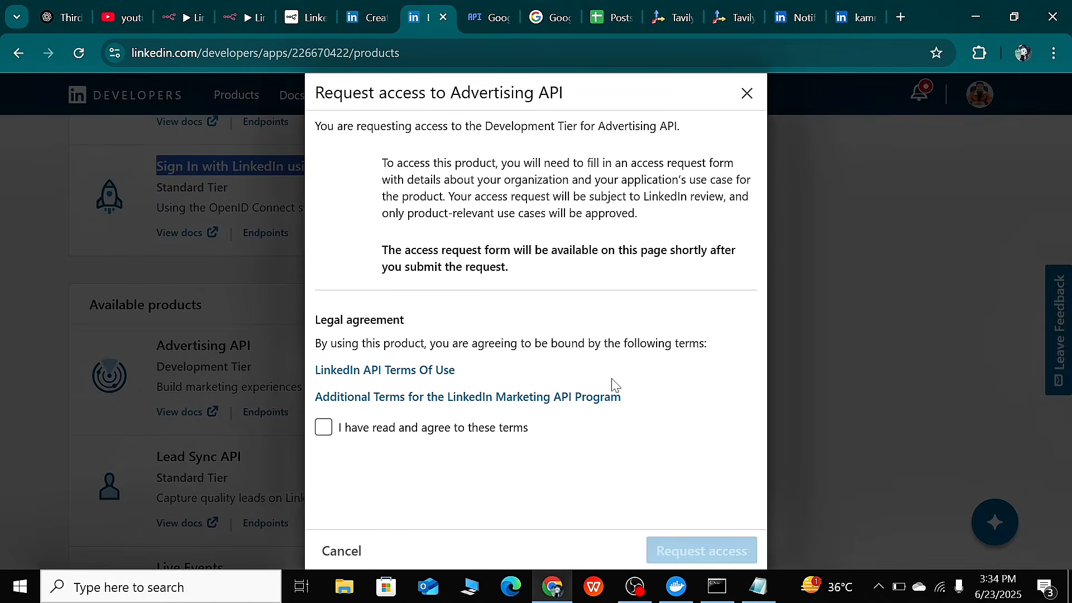
pyautogui.click(324, 427)
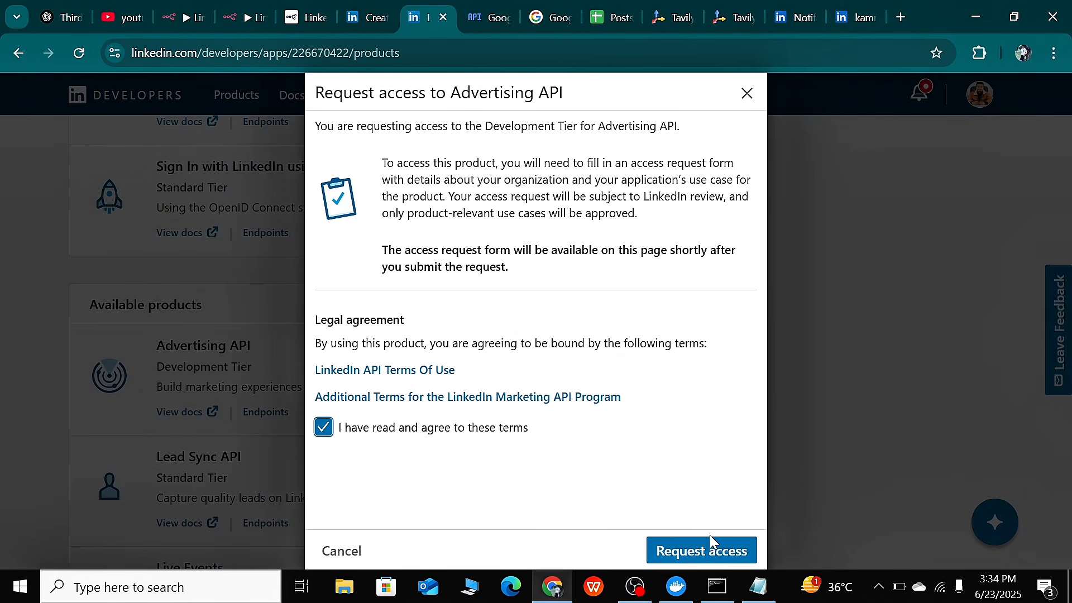
pyautogui.click(746, 94)
pyautogui.scroll(3, 335, 290)
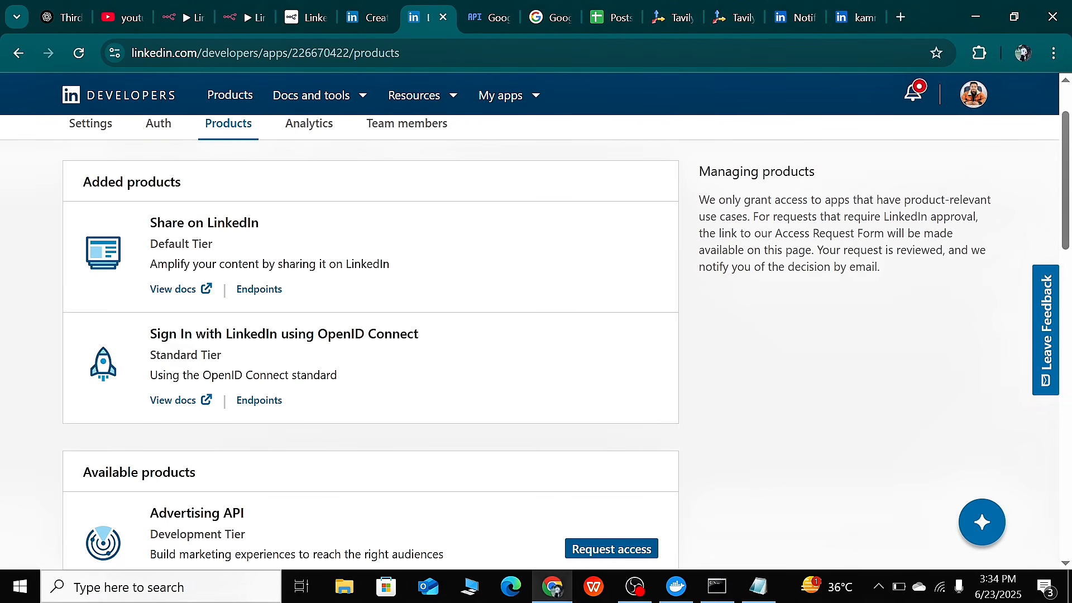
pyautogui.moveTo(161, 334); pyautogui.dragTo(437, 344)
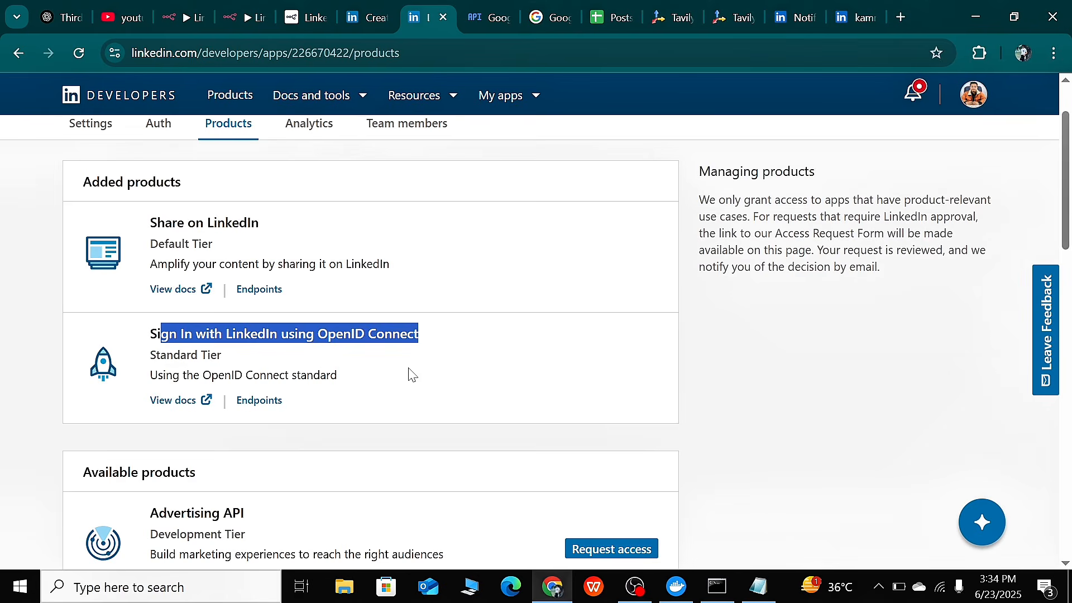
pyautogui.scroll(-3, 408, 373)
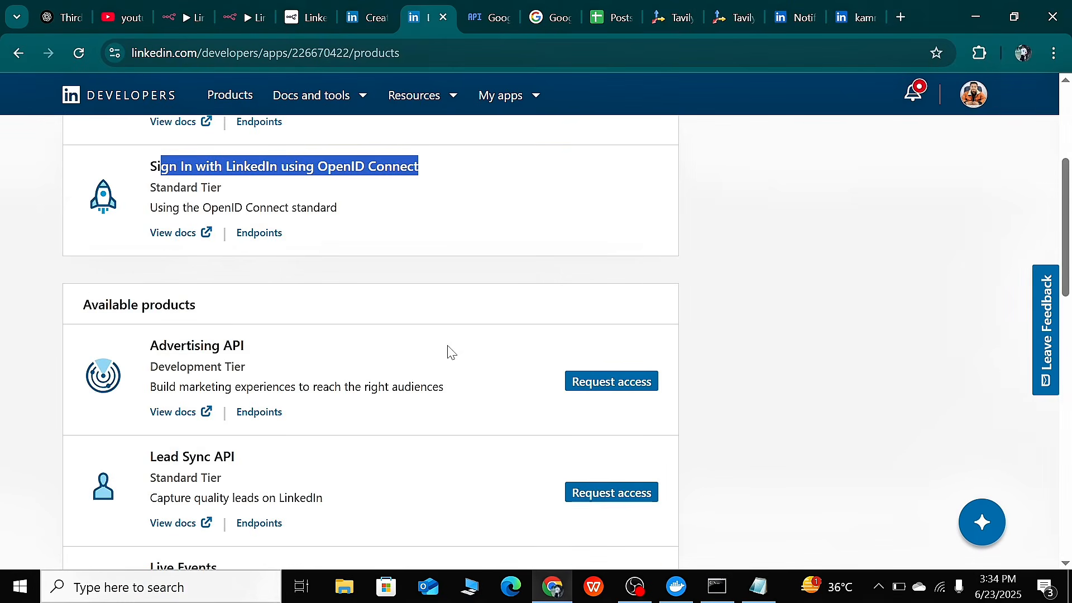
pyautogui.click(613, 382)
pyautogui.click(323, 427)
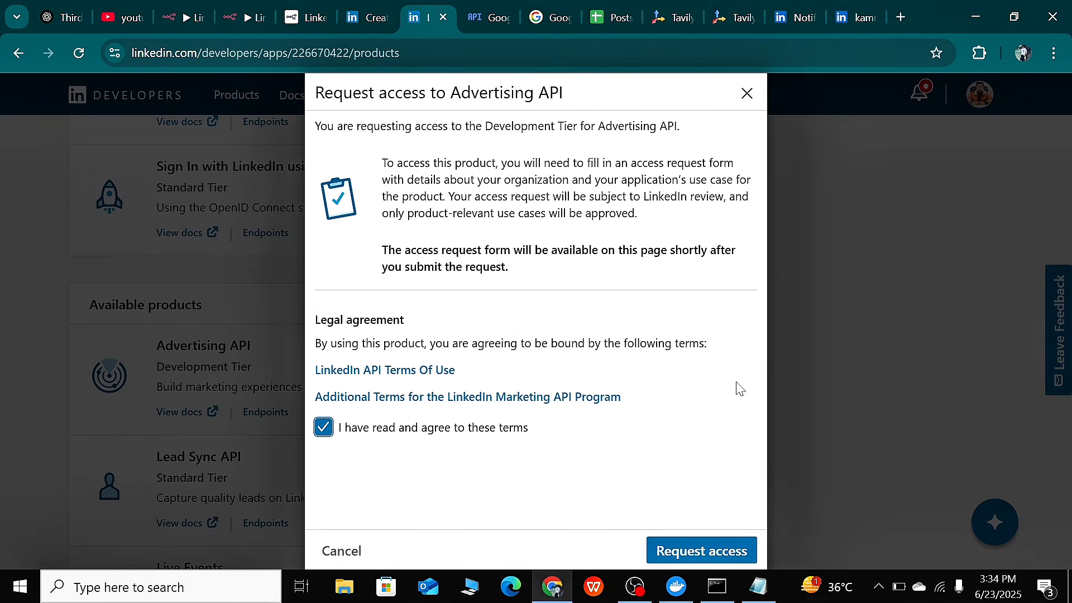
pyautogui.click(747, 93)
pyautogui.scroll(5, 363, 328)
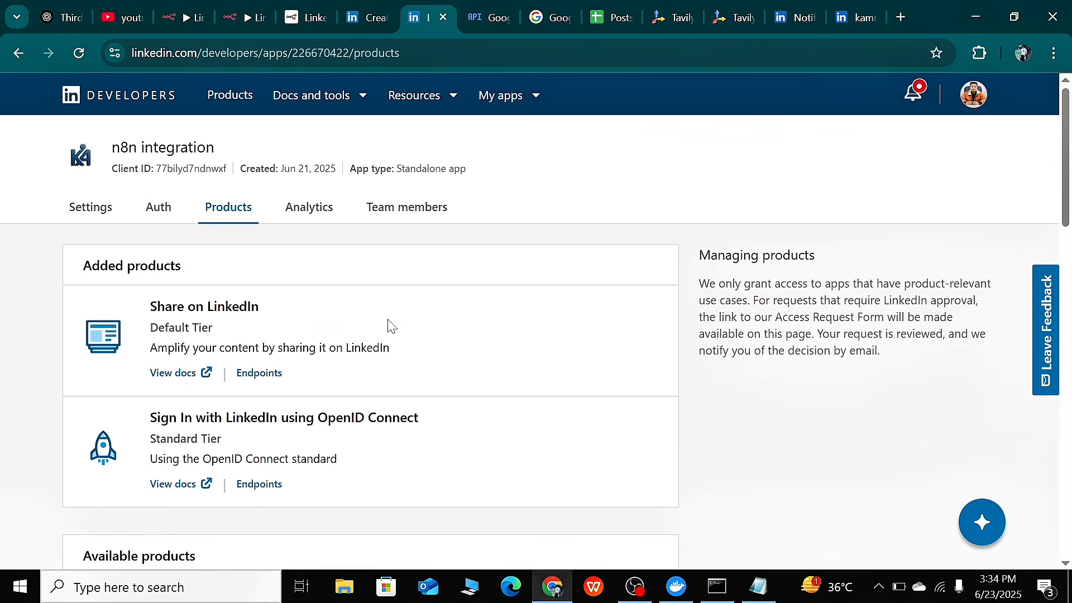
# Open the n8n integration app's Auth page, copy the Primary Client Secret and switch to the LinkedIn credential in n8n
pyautogui.click(163, 210)
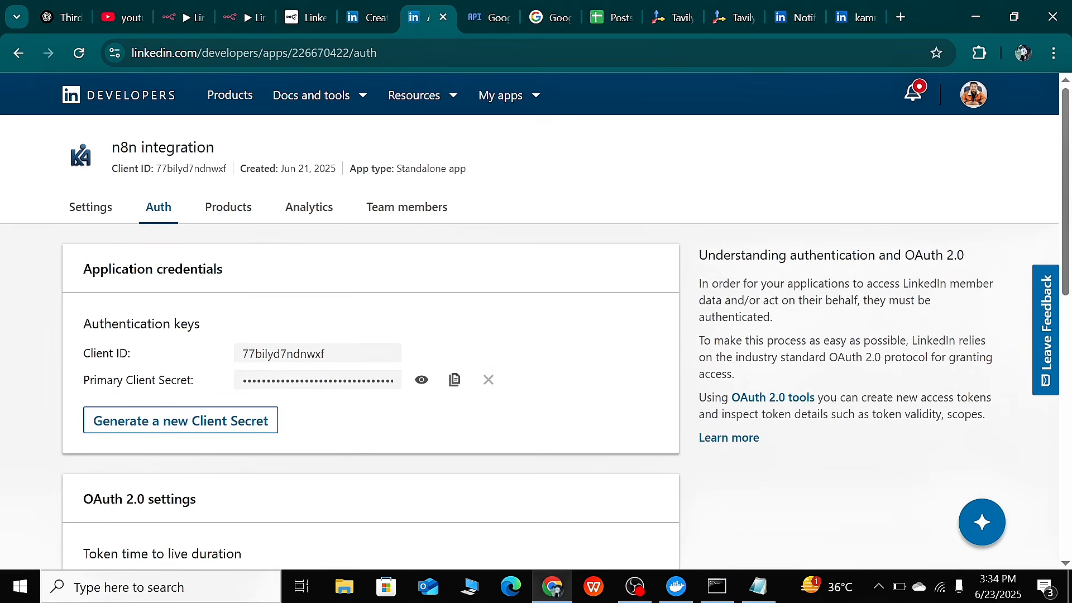
pyautogui.doubleClick(313, 353)
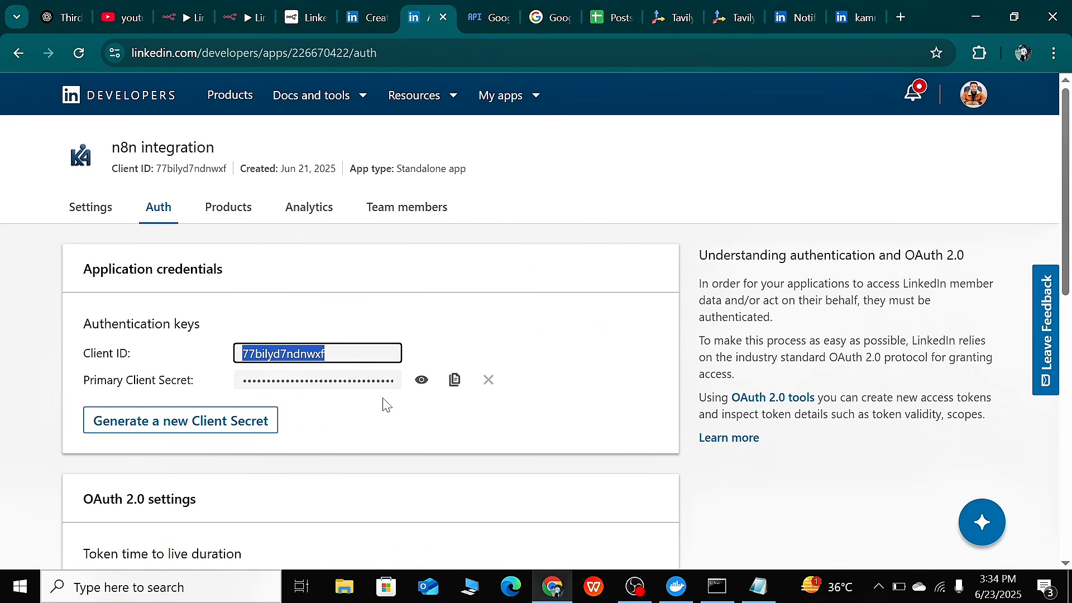
pyautogui.click(456, 381)
pyautogui.click(243, 15)
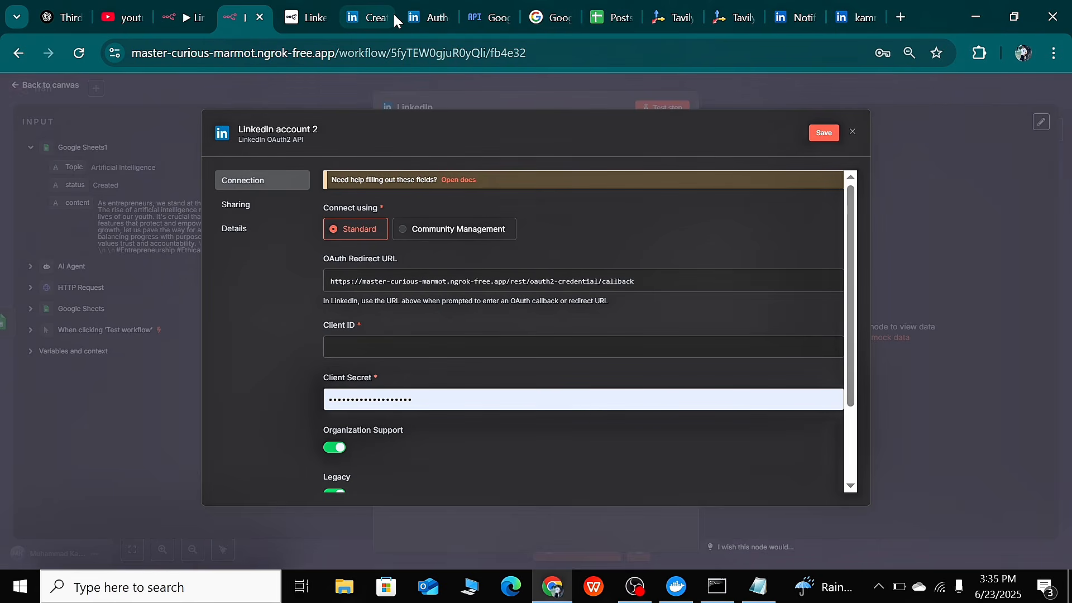
# Check the authorized redirect URLs in the LinkedIn app's OAuth 2.0 settings, then copy the OAuth Redirect URL from n8n's LinkedIn credential
pyautogui.click(411, 17)
pyautogui.scroll(-3, 275, 365)
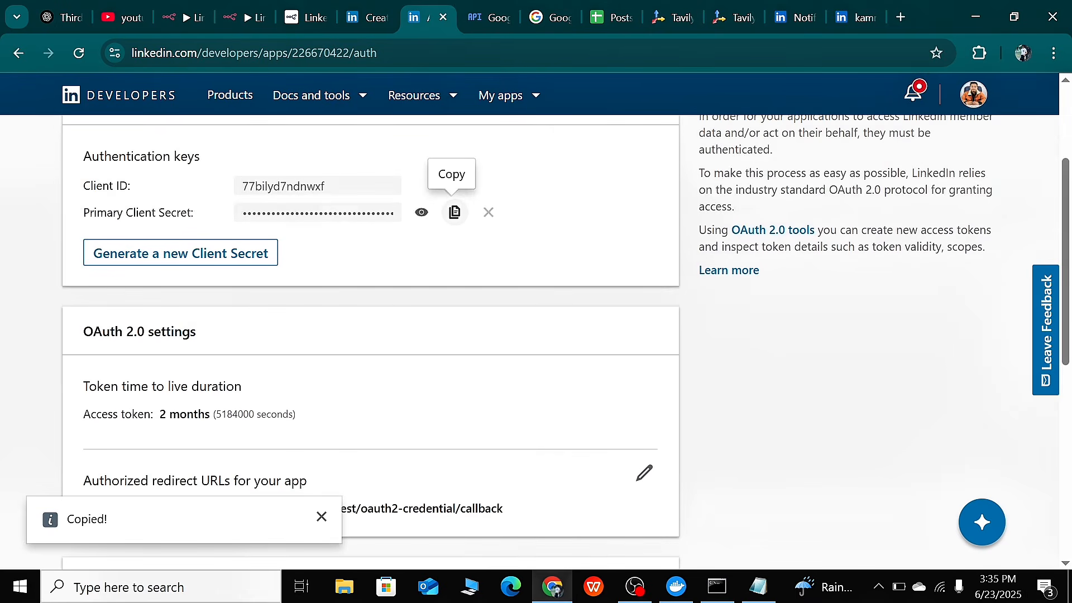
pyautogui.scroll(-1, 151, 220)
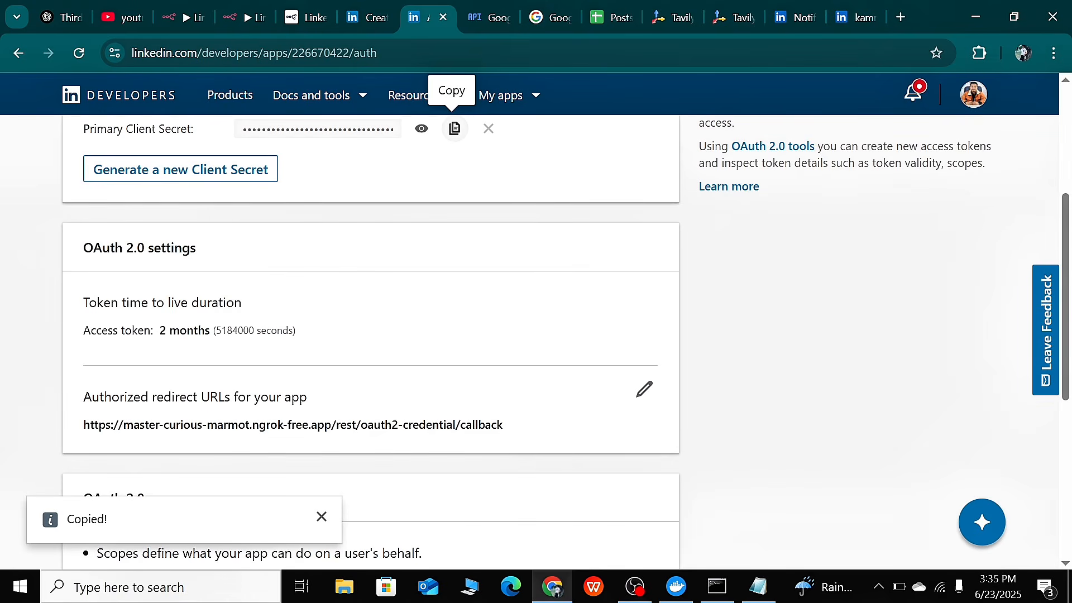
pyautogui.moveTo(91, 397); pyautogui.dragTo(316, 403)
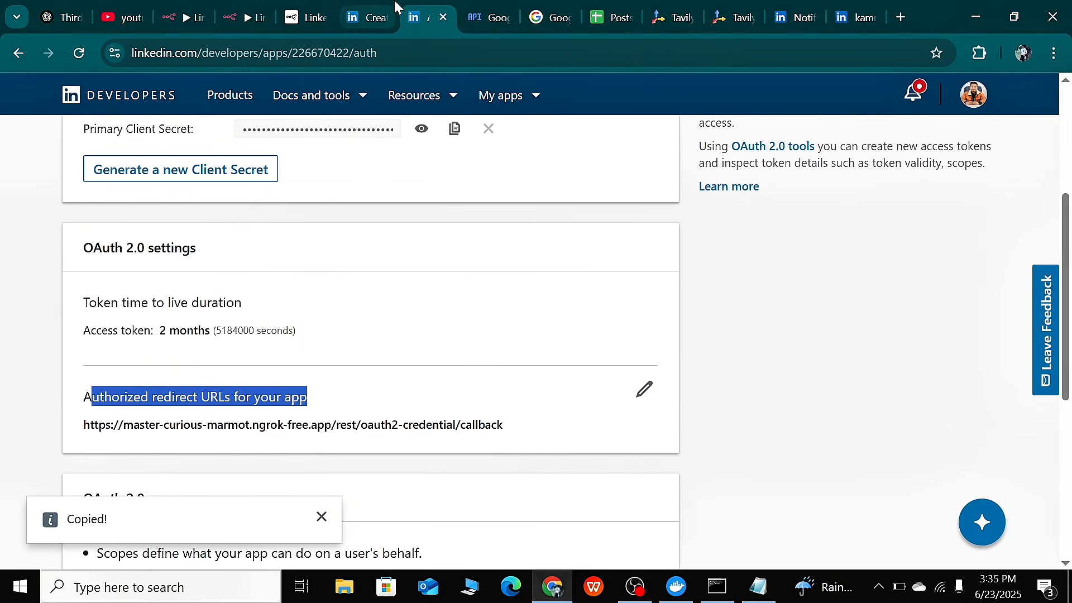
pyautogui.click(250, 15)
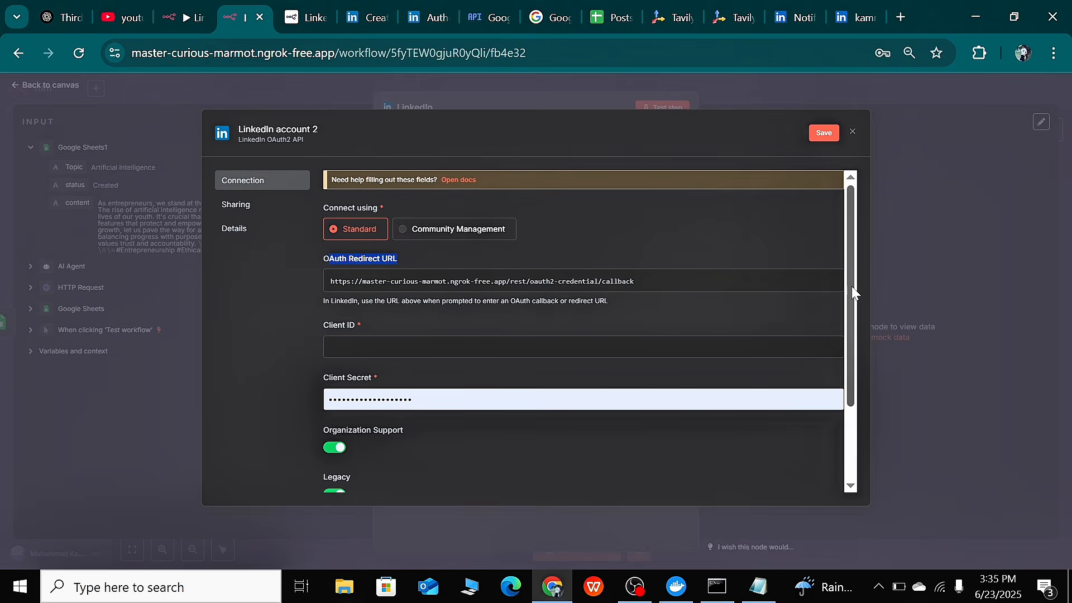
pyautogui.click(806, 281)
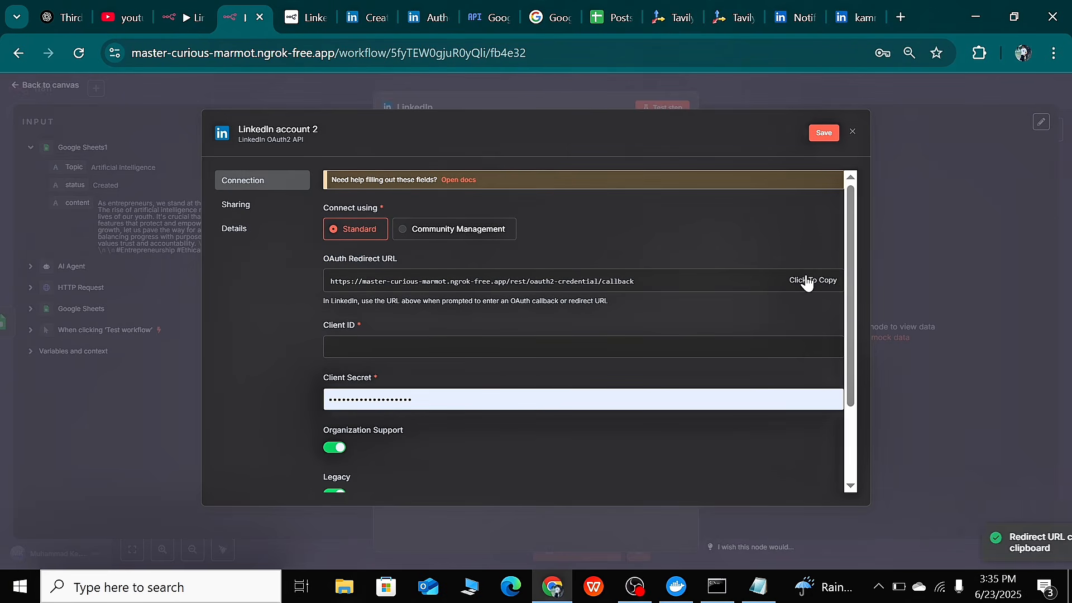
# Return to the LinkedIn app's Auth page and review its authorized redirect URLs and OAuth 2.0 scopes
pyautogui.click(414, 15)
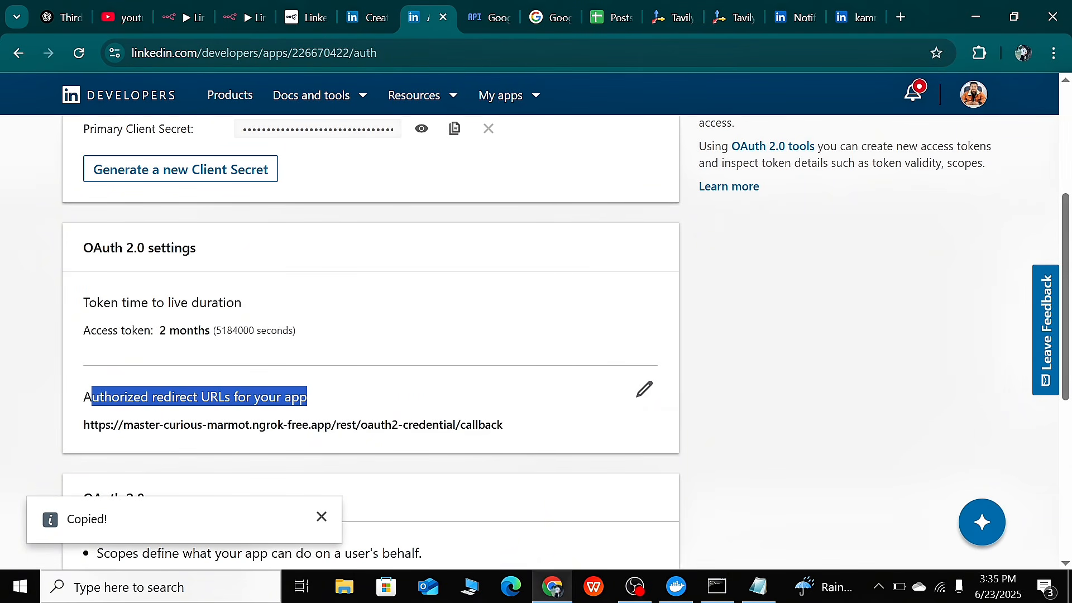
pyautogui.scroll(1, 330, 347)
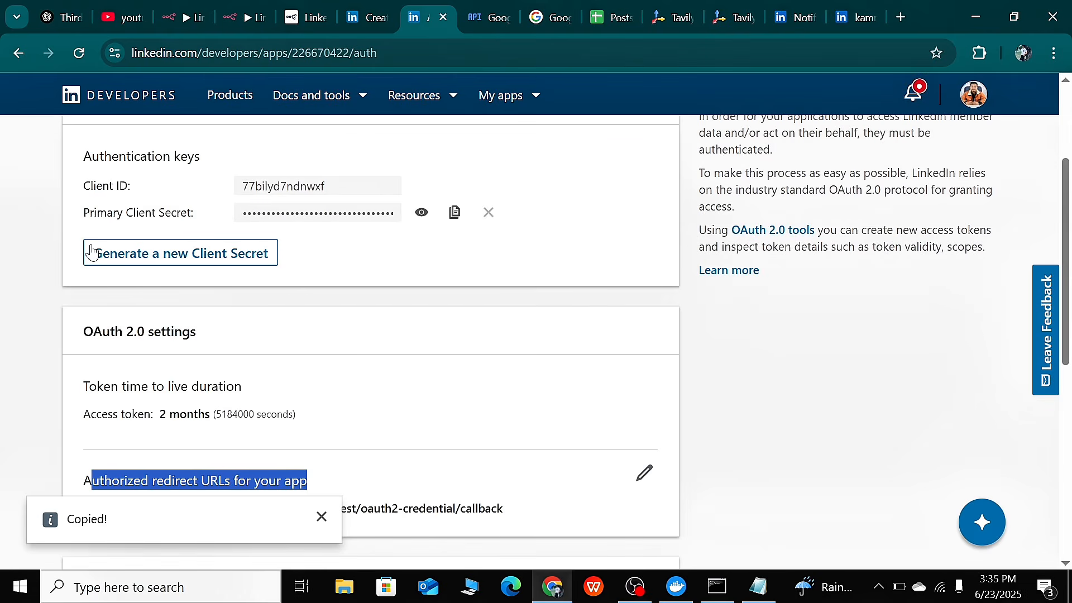
pyautogui.scroll(-1, 483, 409)
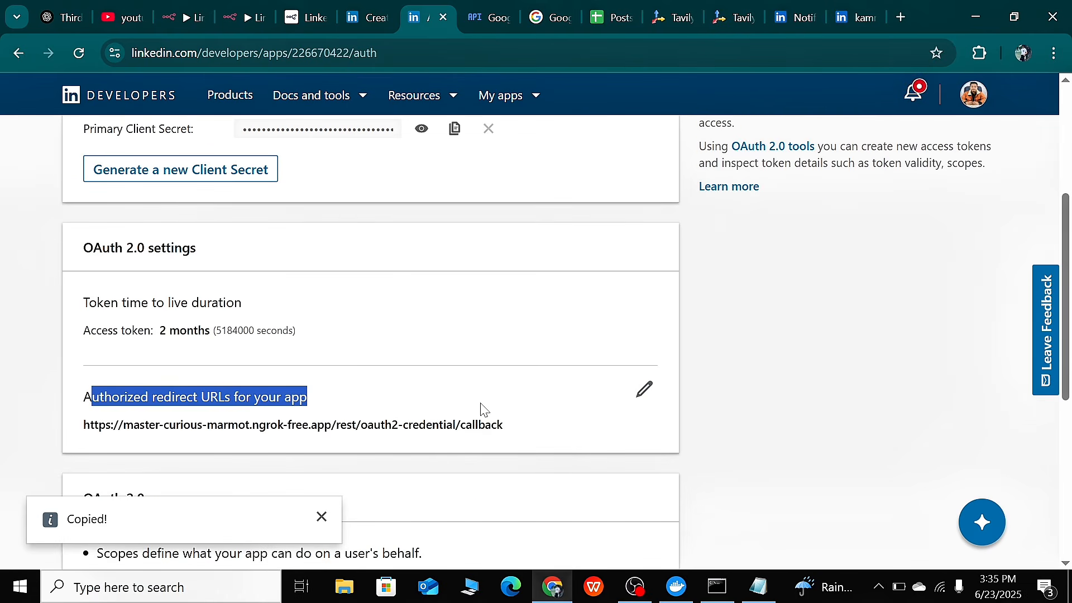
pyautogui.scroll(-4, 444, 400)
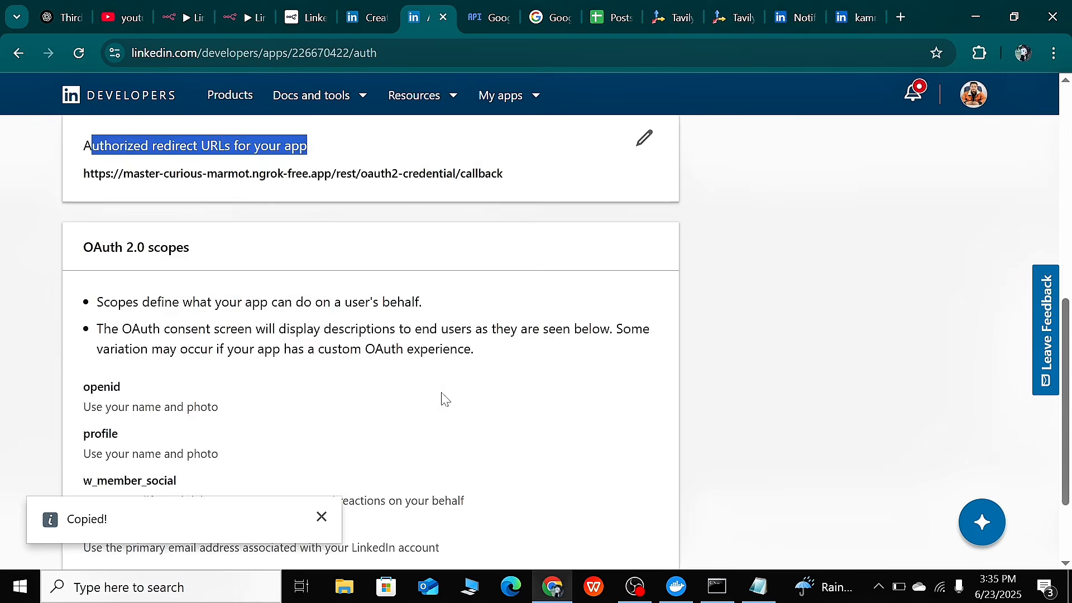
pyautogui.click(321, 517)
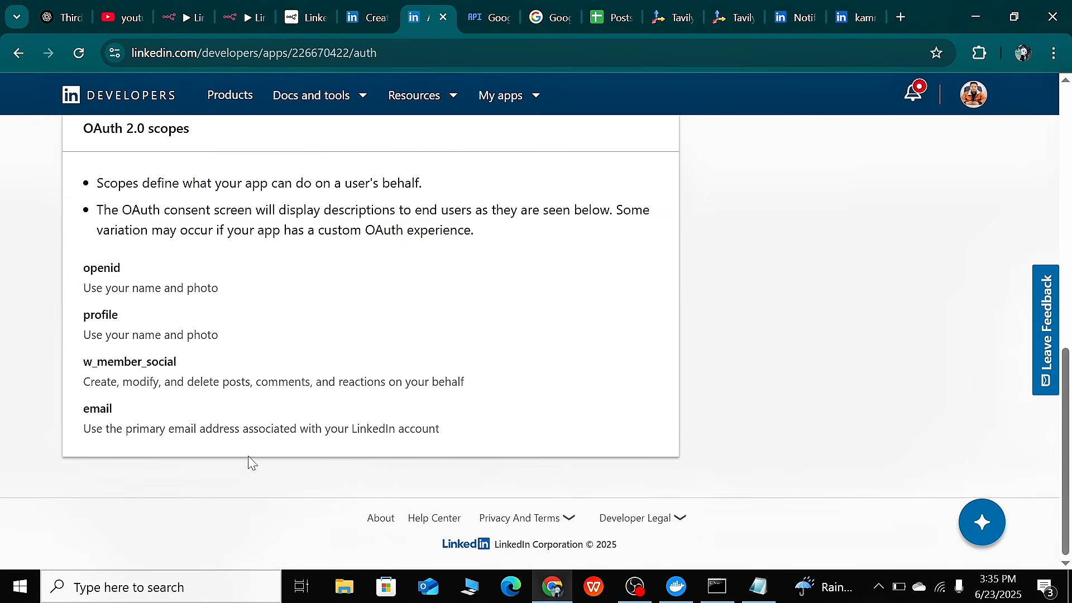
pyautogui.scroll(10, 296, 399)
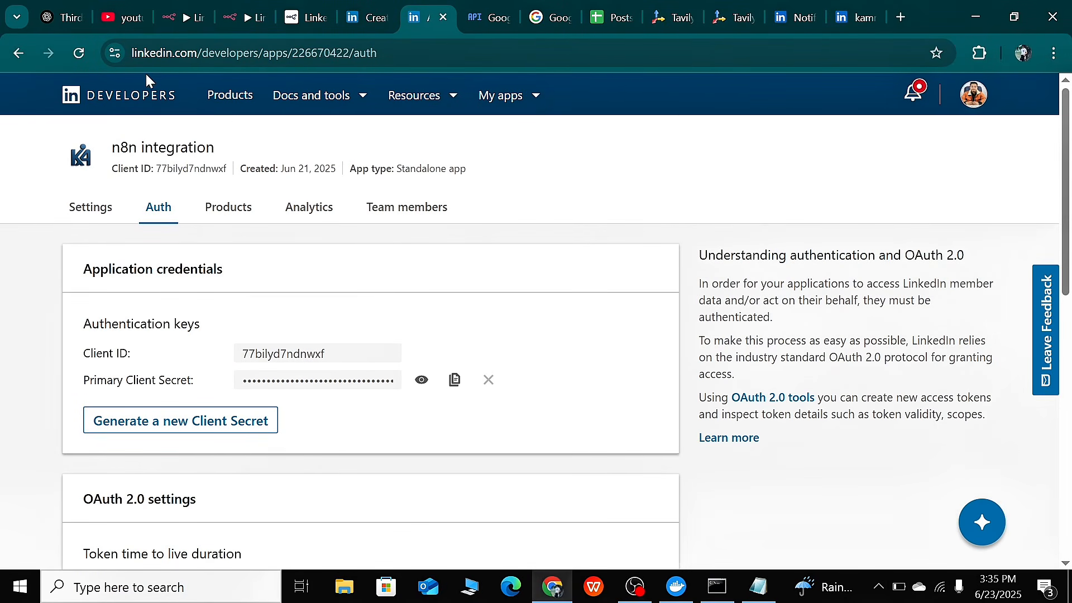
# Reopen the app's Products page and review its added products and the access requests offered for the available ones
pyautogui.click(225, 217)
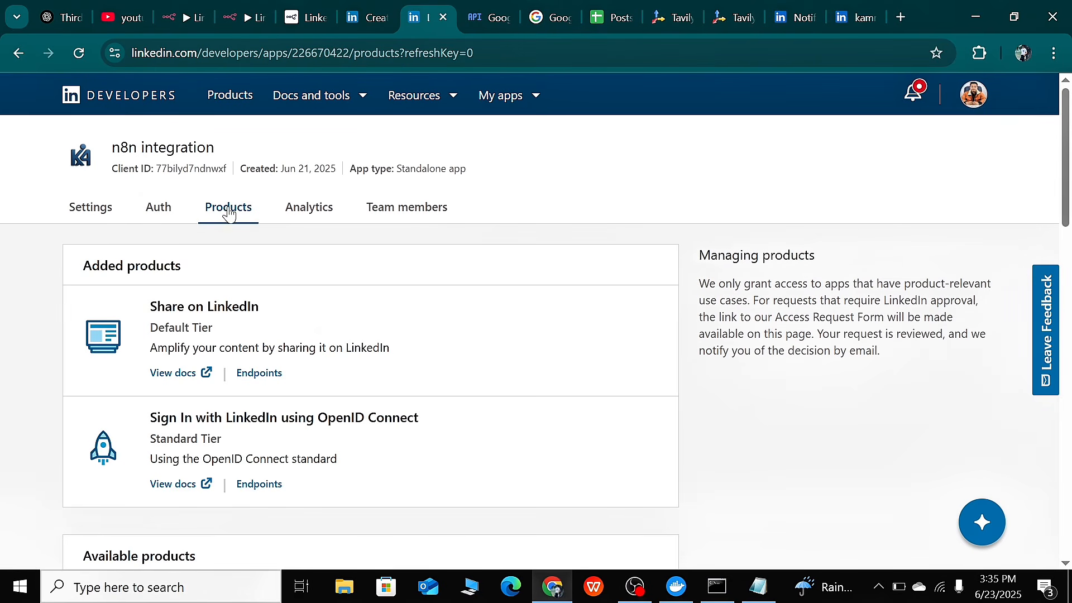
pyautogui.scroll(-8, 234, 275)
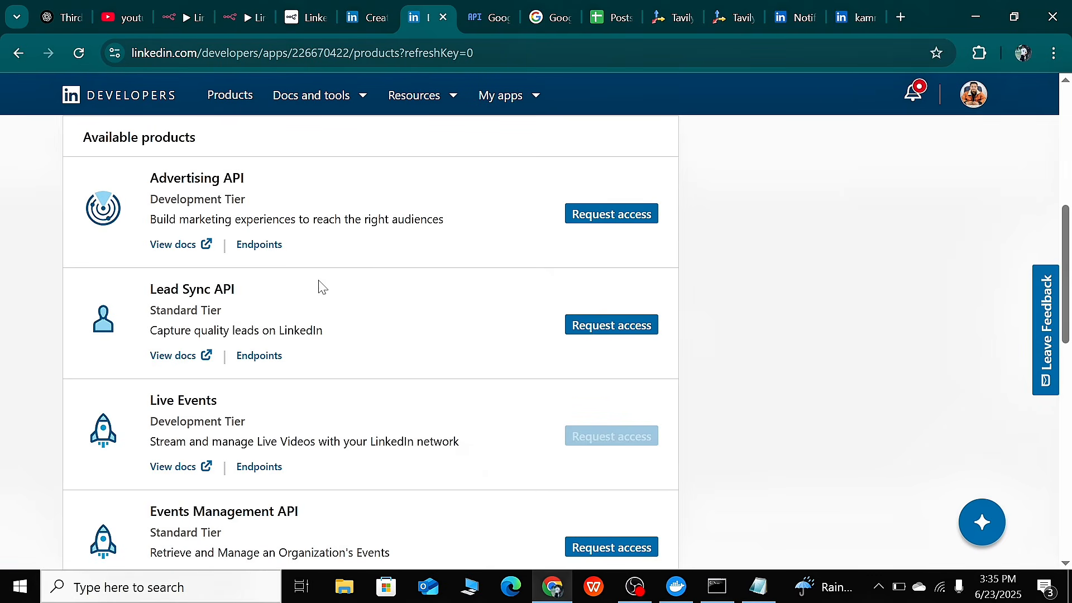
pyautogui.scroll(6, 426, 303)
pyautogui.scroll(-2, 622, 444)
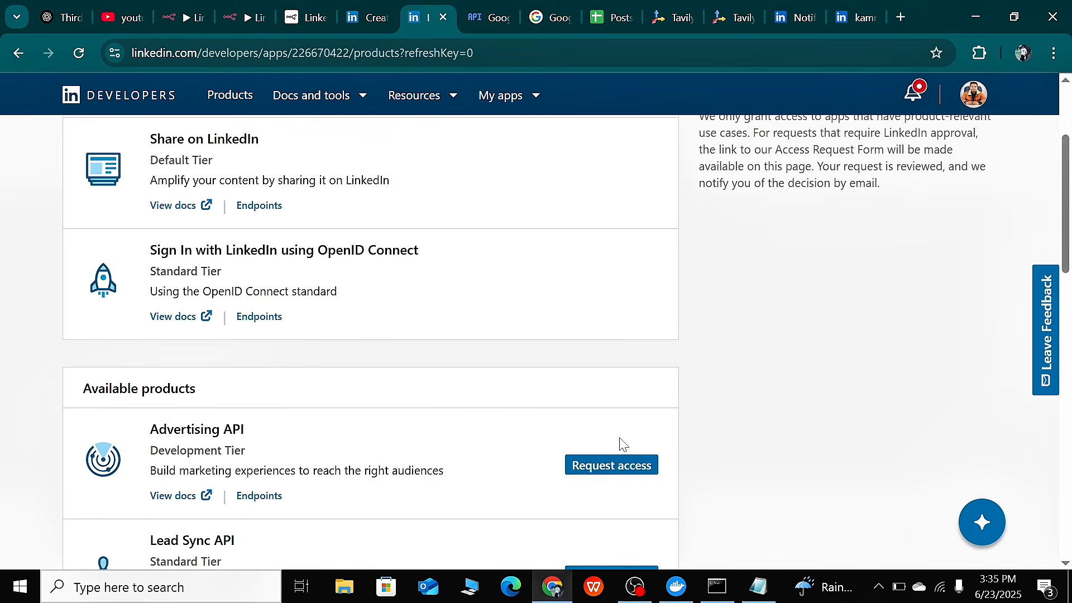
pyautogui.scroll(-3, 611, 469)
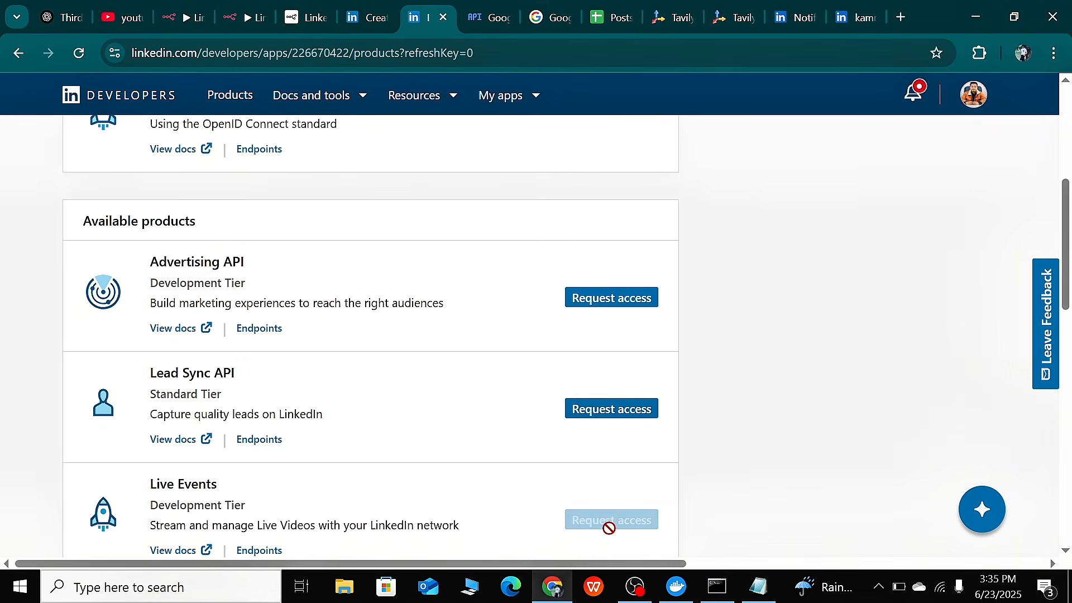
pyautogui.moveTo(614, 522)
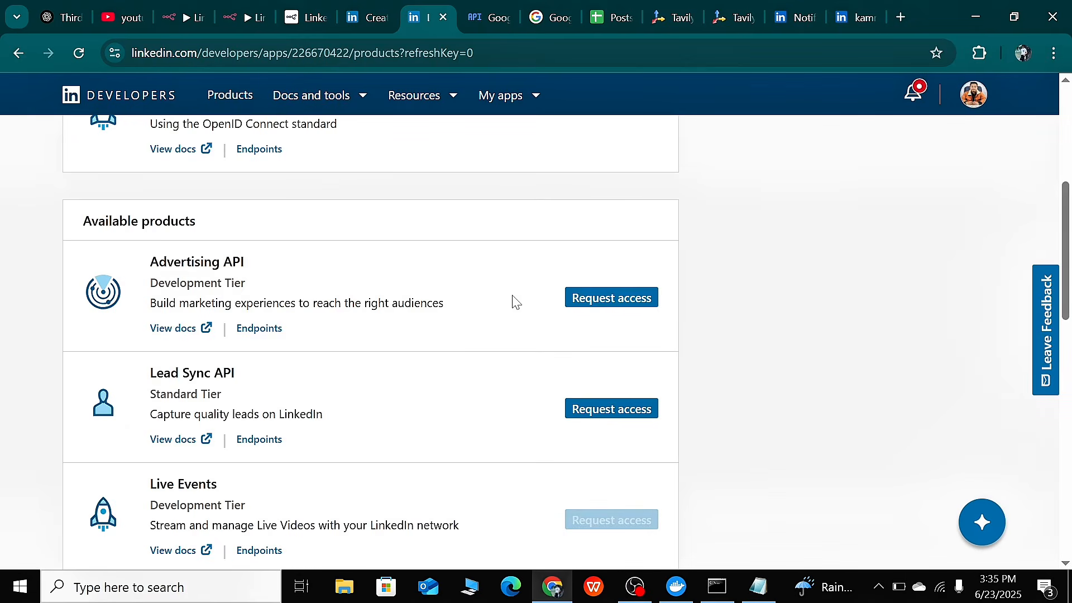
pyautogui.scroll(5, 347, 346)
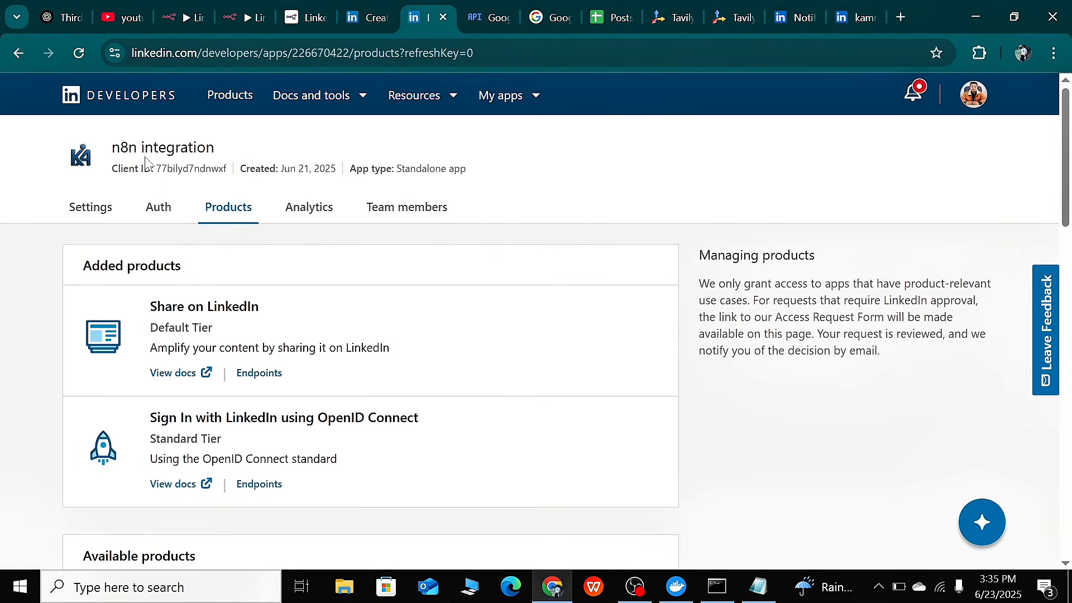
# Open the app's Settings page and check the verification of its associated LinkedIn Page
pyautogui.click(73, 216)
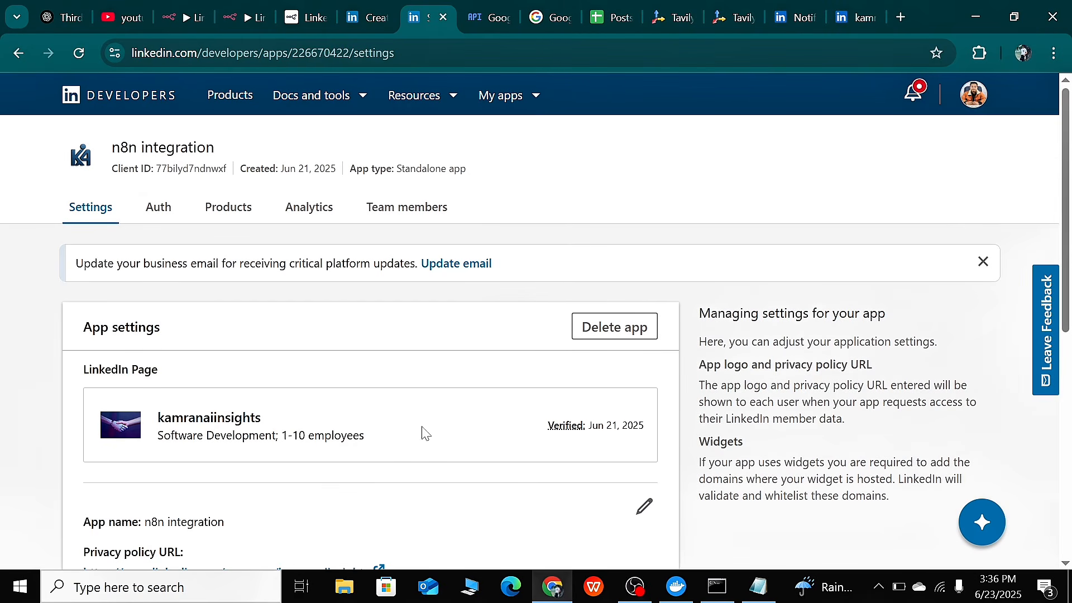
pyautogui.moveTo(547, 426); pyautogui.dragTo(590, 425)
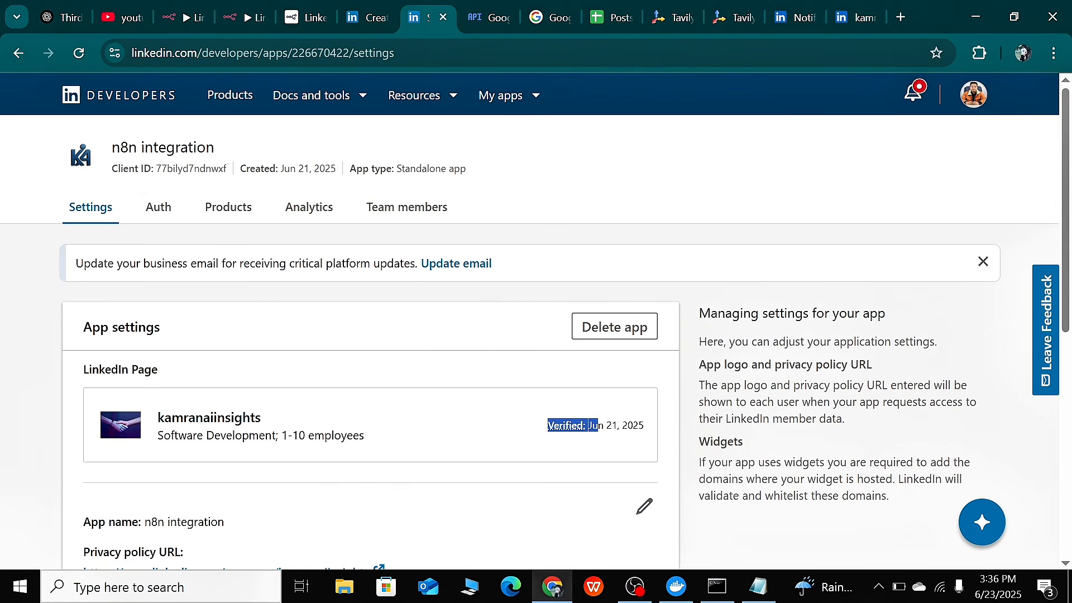
pyautogui.click(556, 403)
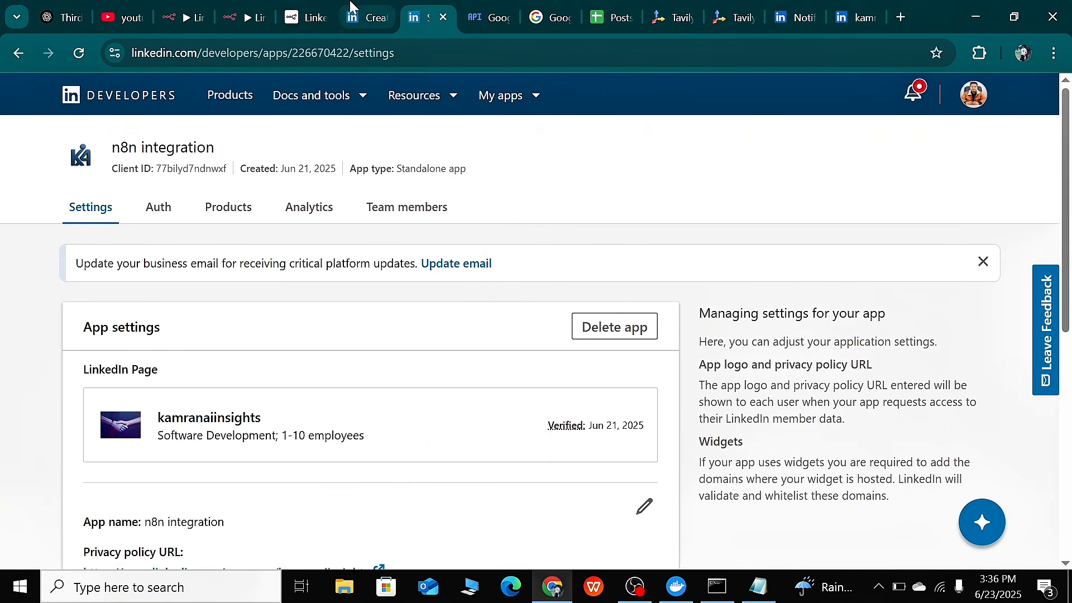
# Turn off Organization Support and Legacy in n8n's new LinkedIn OAuth2 credential and view the Organization Support hint
pyautogui.click(246, 24)
pyautogui.click(349, 346)
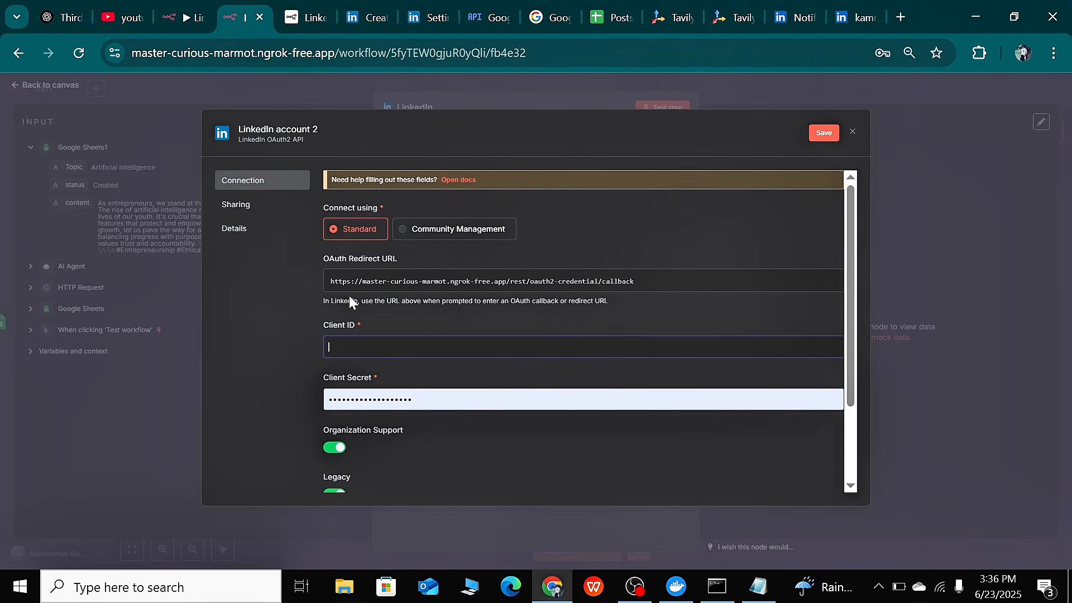
pyautogui.scroll(-3, 440, 432)
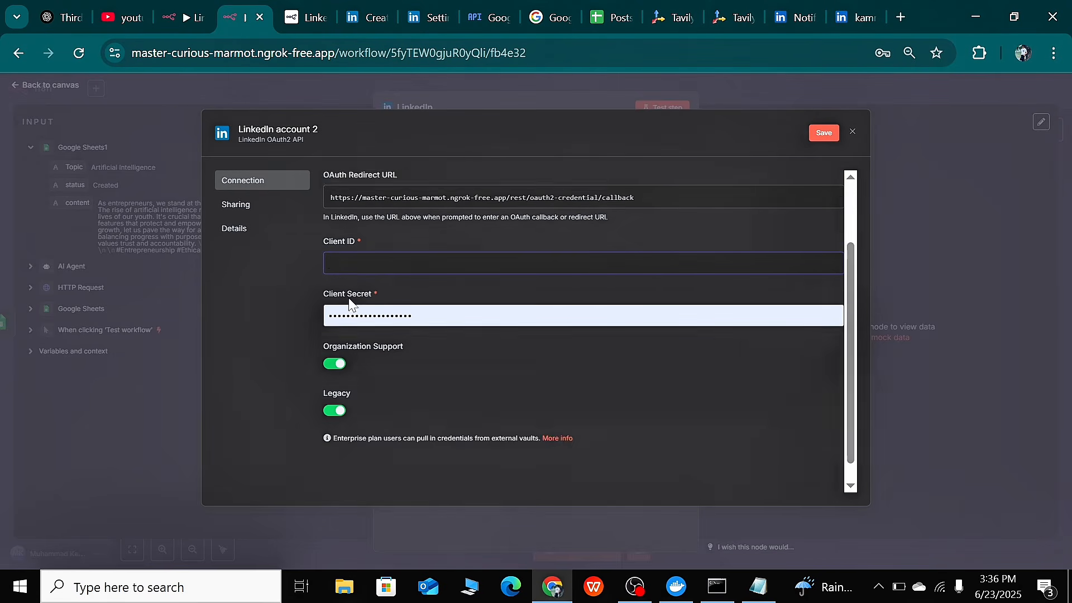
pyautogui.scroll(3, 646, 287)
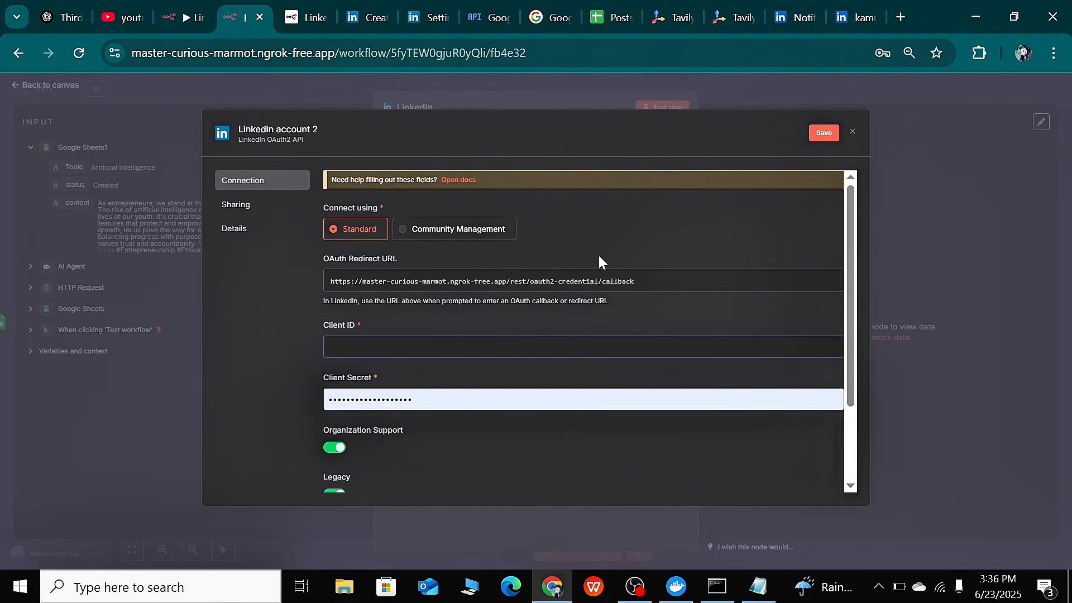
pyautogui.scroll(-3, 427, 310)
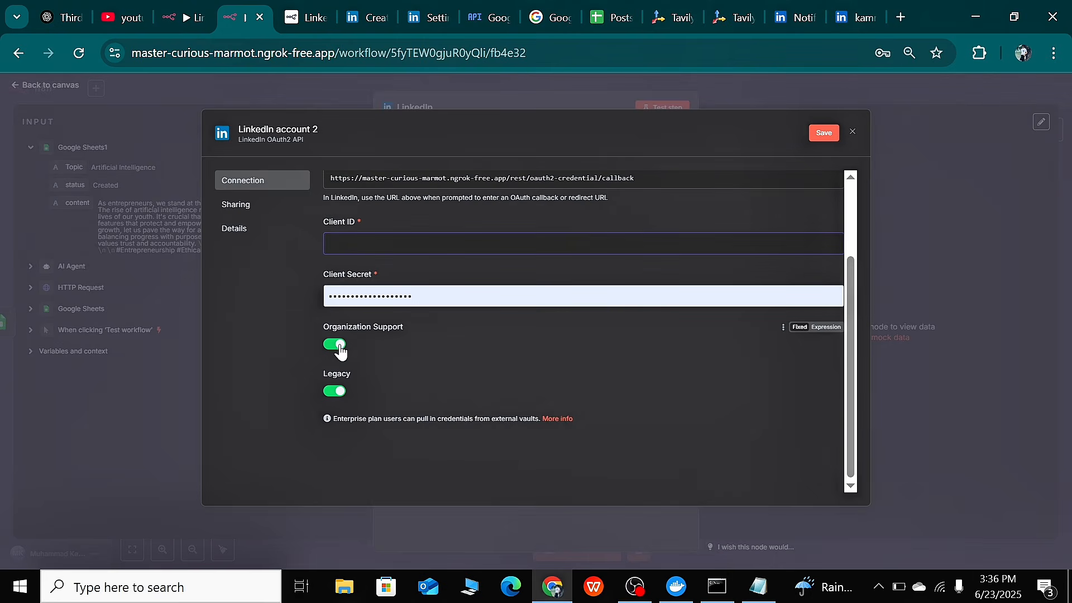
pyautogui.click(341, 350)
pyautogui.click(337, 360)
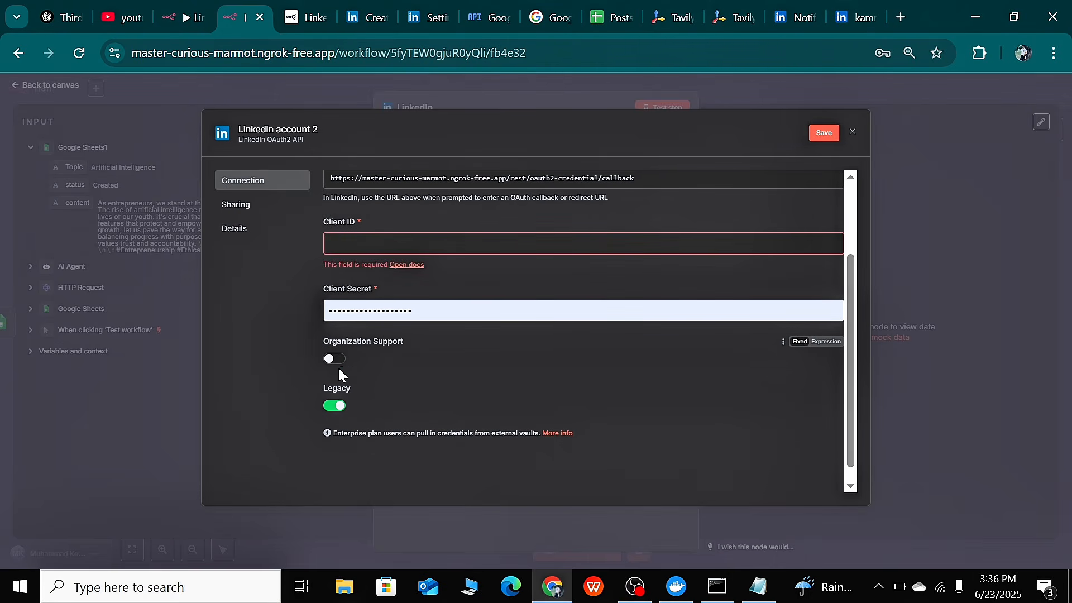
pyautogui.click(341, 407)
pyautogui.moveTo(409, 342)
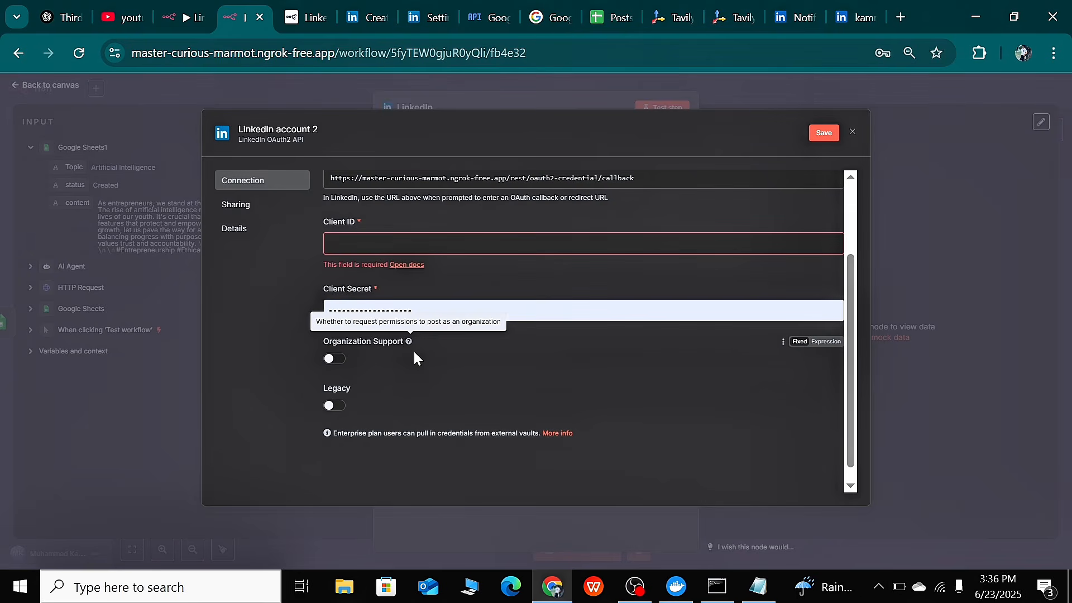
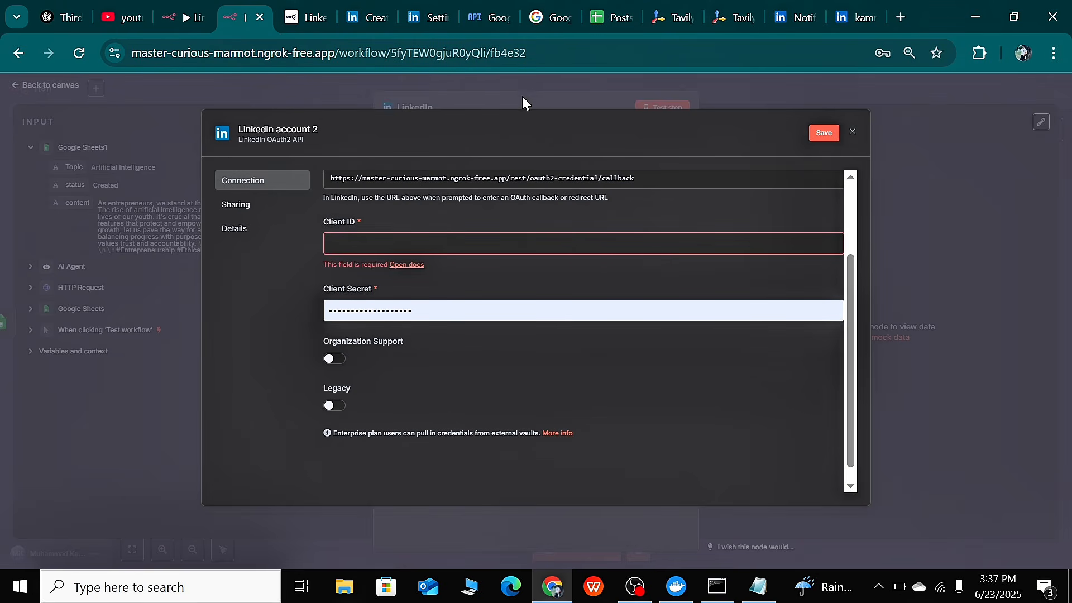
# Discard the unsaved new credential and select the existing "LinkedIn account" credential in the LinkedIn node
pyautogui.click(851, 133)
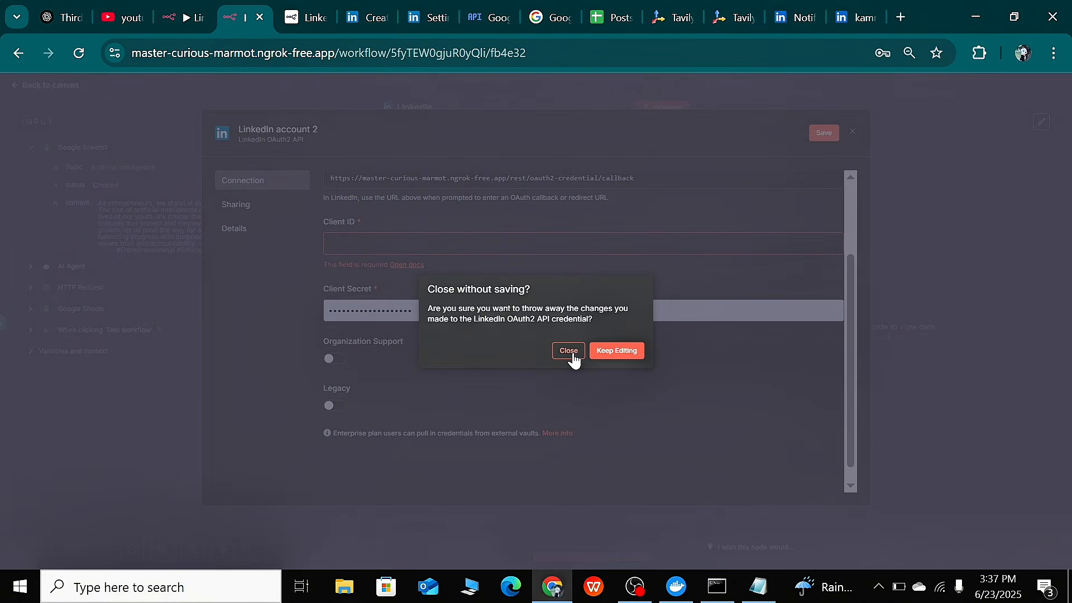
pyautogui.click(573, 358)
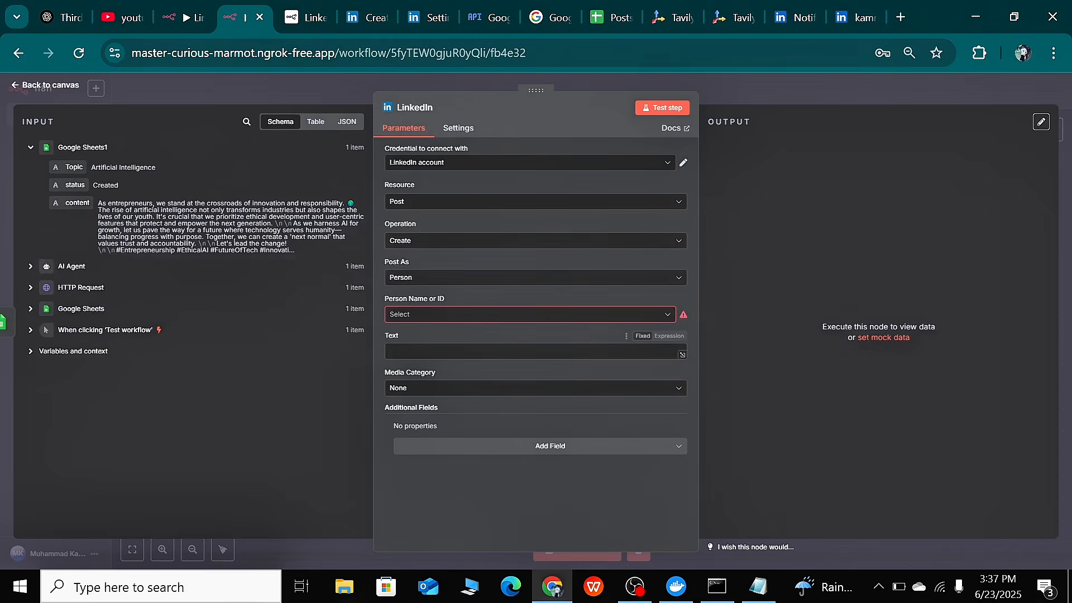
pyautogui.click(789, 96)
pyautogui.doubleClick(873, 297)
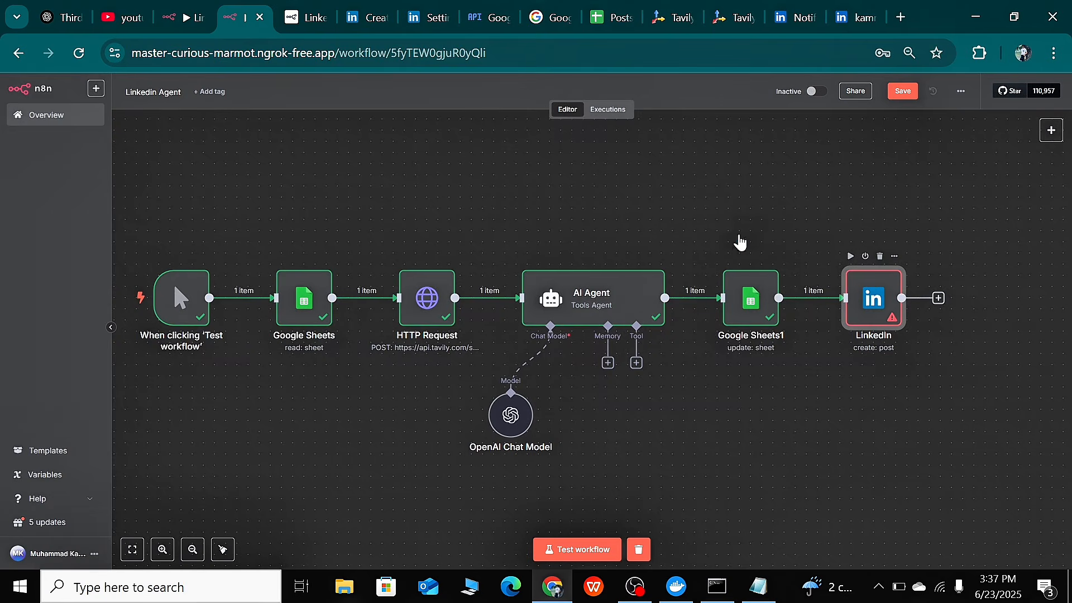
pyautogui.click(482, 162)
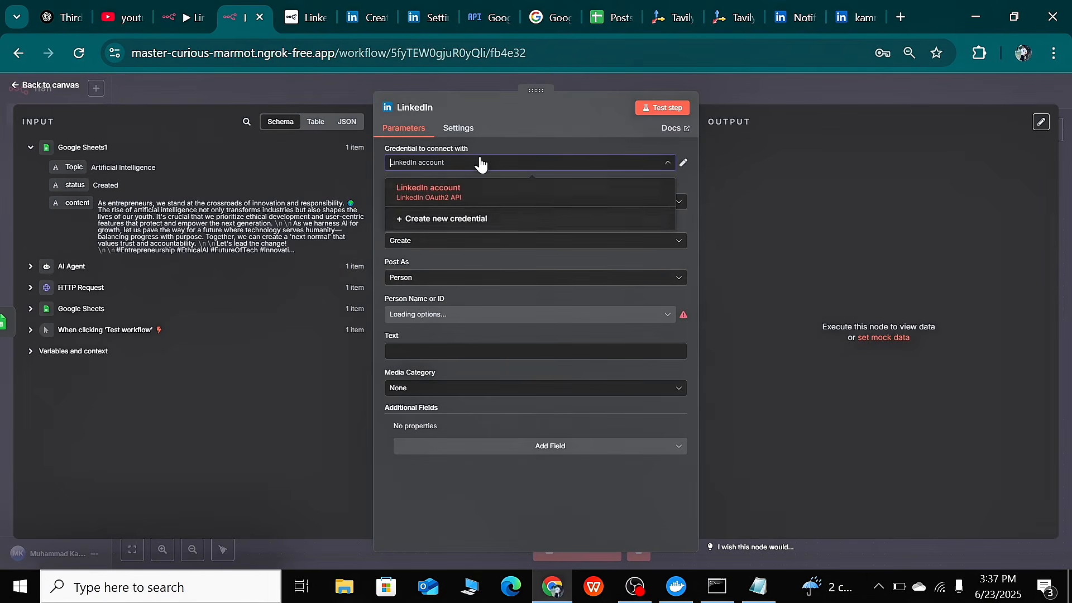
pyautogui.click(456, 193)
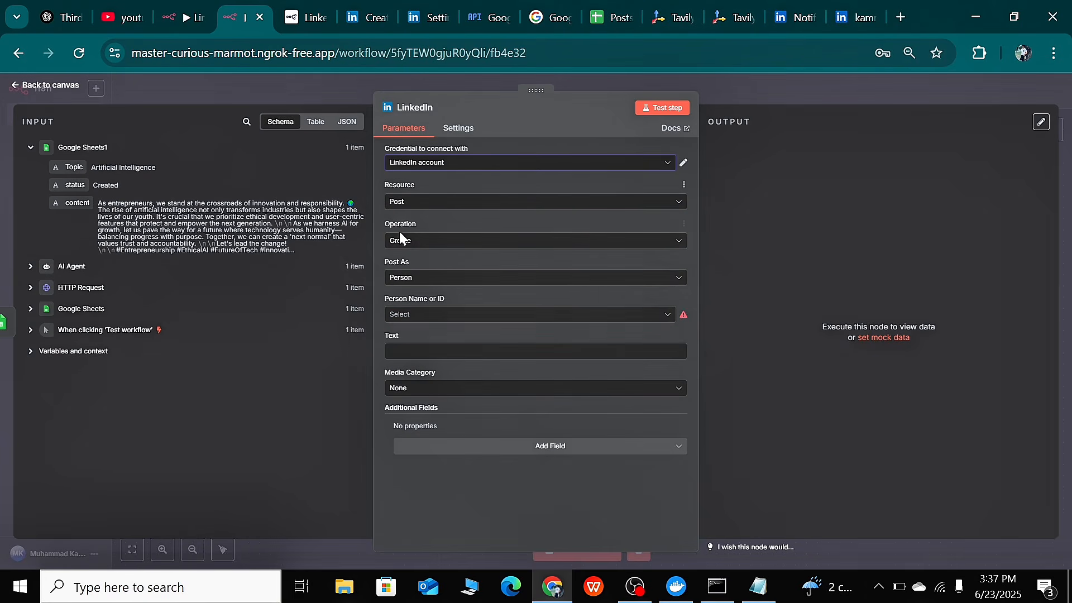
# Set Post As to Person, check the LinkedIn profile's name, and choose that profile owner under Person Name or ID
pyautogui.click(411, 279)
pyautogui.click(407, 303)
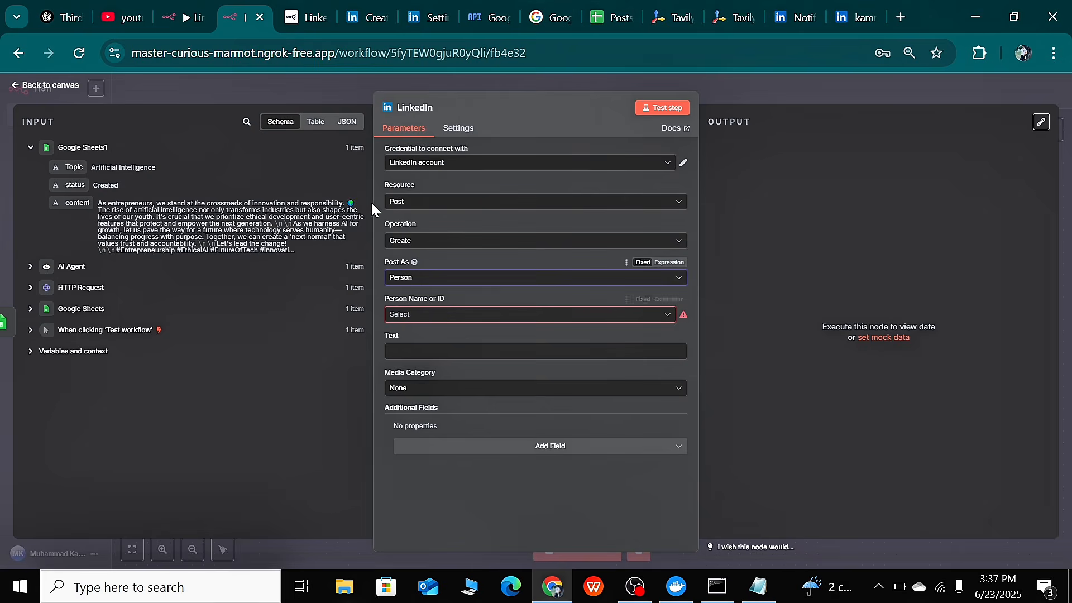
pyautogui.click(489, 279)
pyautogui.click(395, 299)
pyautogui.click(473, 315)
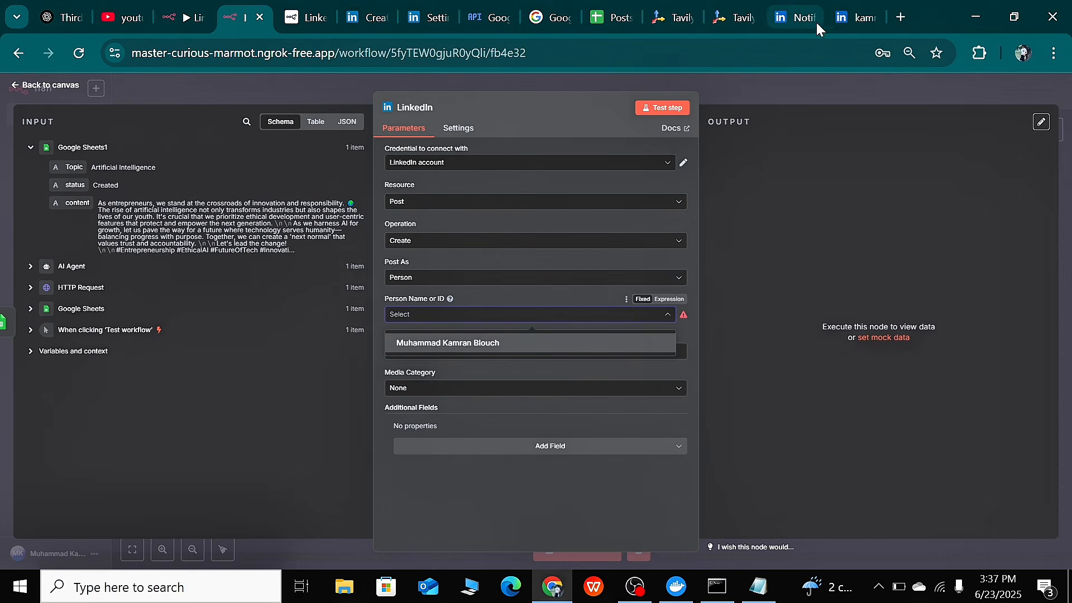
pyautogui.click(846, 15)
pyautogui.click(796, 17)
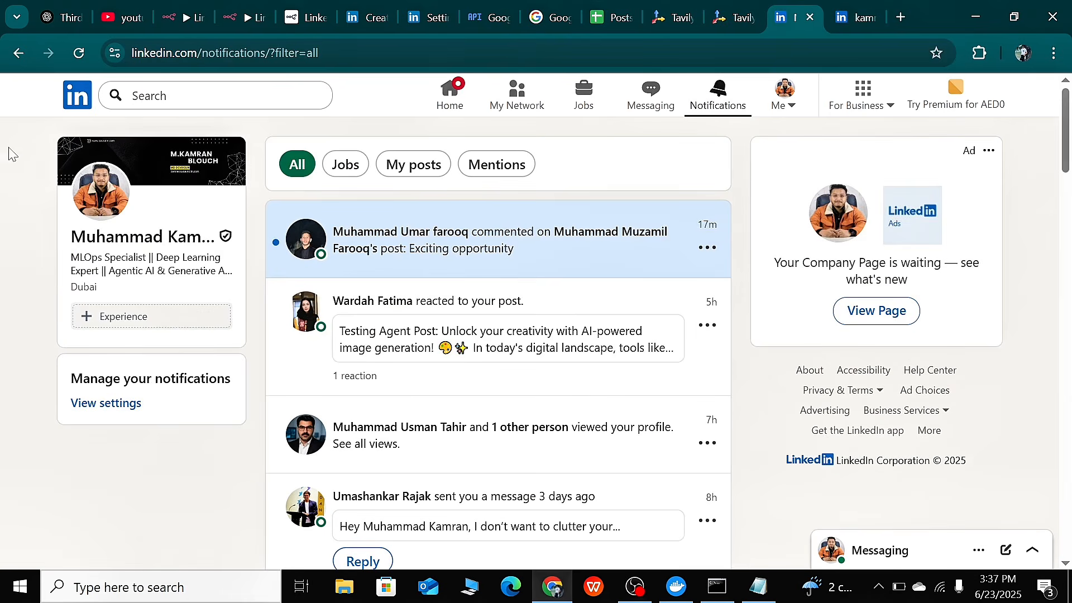
pyautogui.click(124, 240)
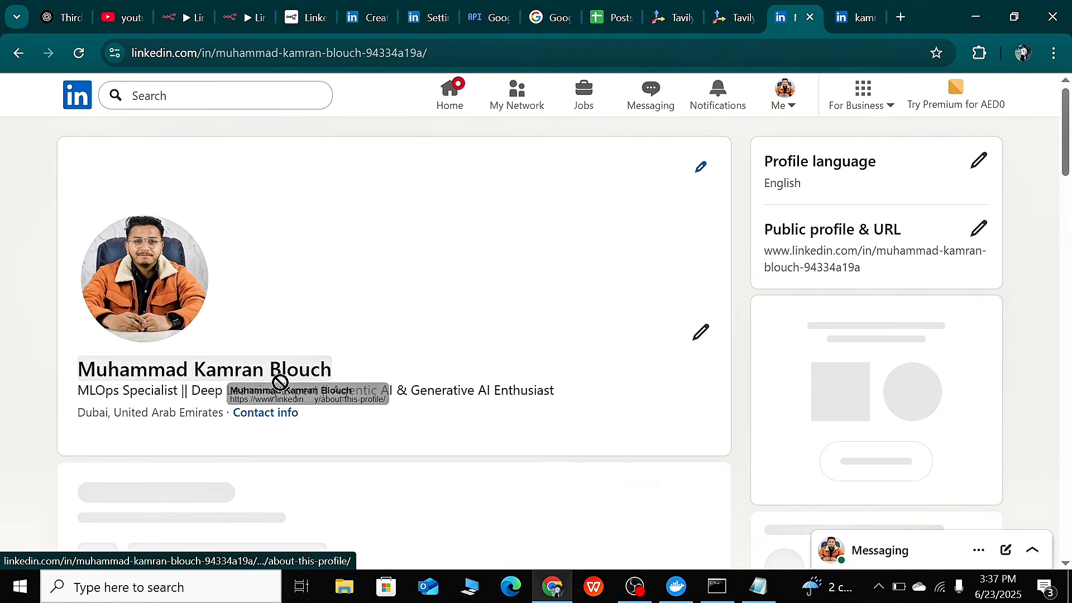
pyautogui.click(249, 17)
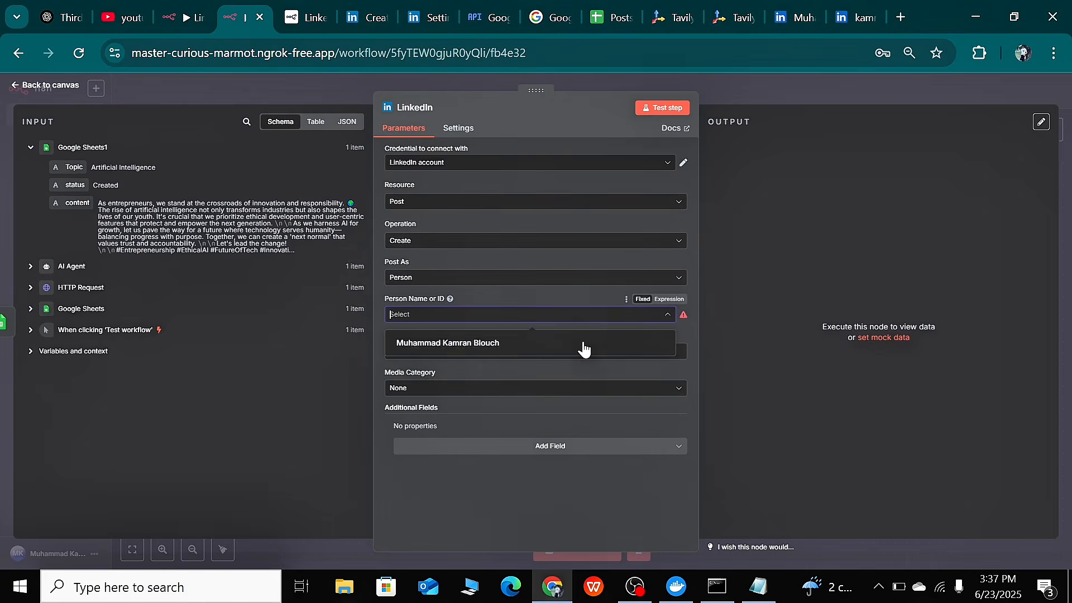
pyautogui.click(503, 343)
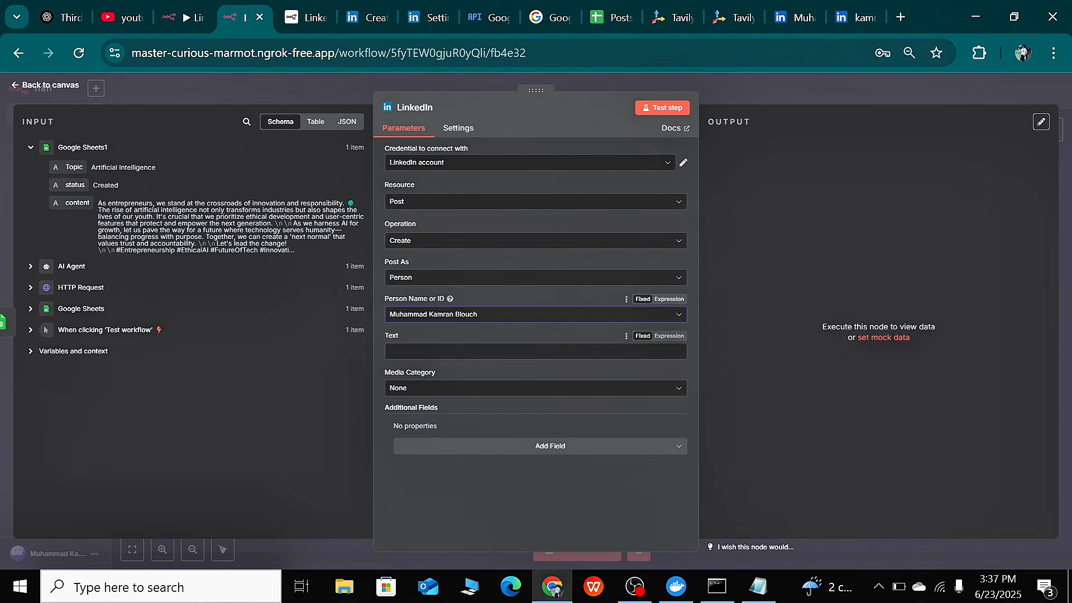
# Map the AI Agent's output field into the post's Text as {{ $('AI Agent').item.json.output }} and review the resolved text
pyautogui.click(429, 352)
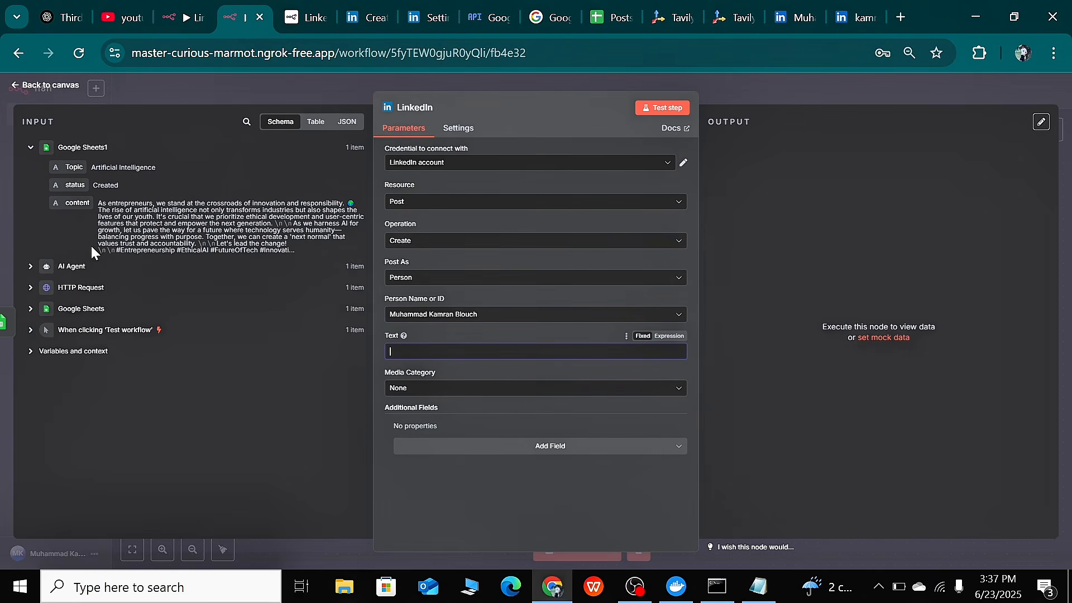
pyautogui.click(30, 267)
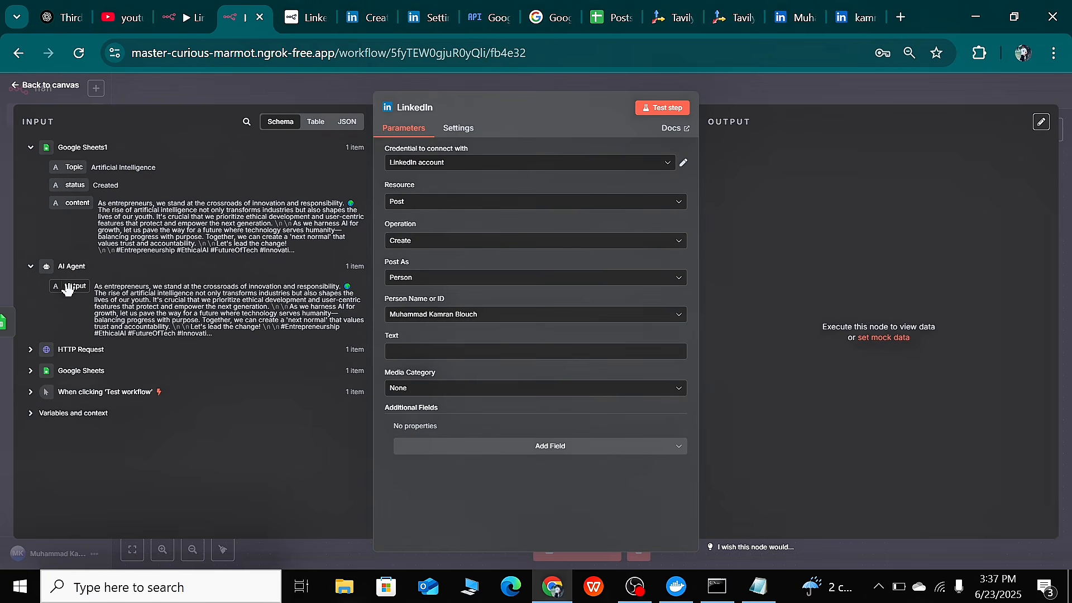
pyautogui.moveTo(67, 288); pyautogui.dragTo(423, 357)
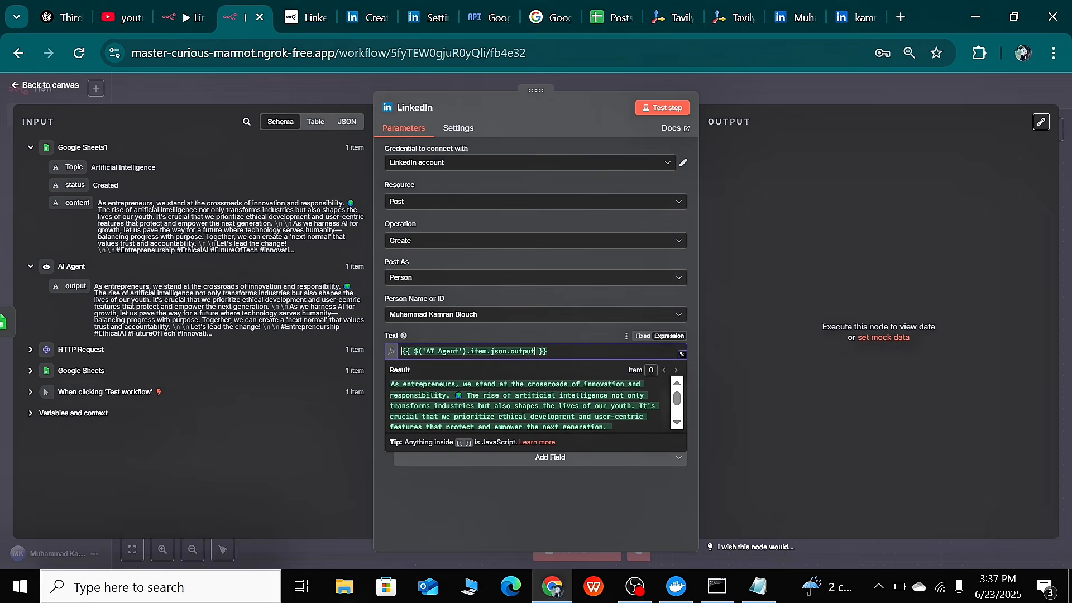
pyautogui.scroll(-2, 528, 402)
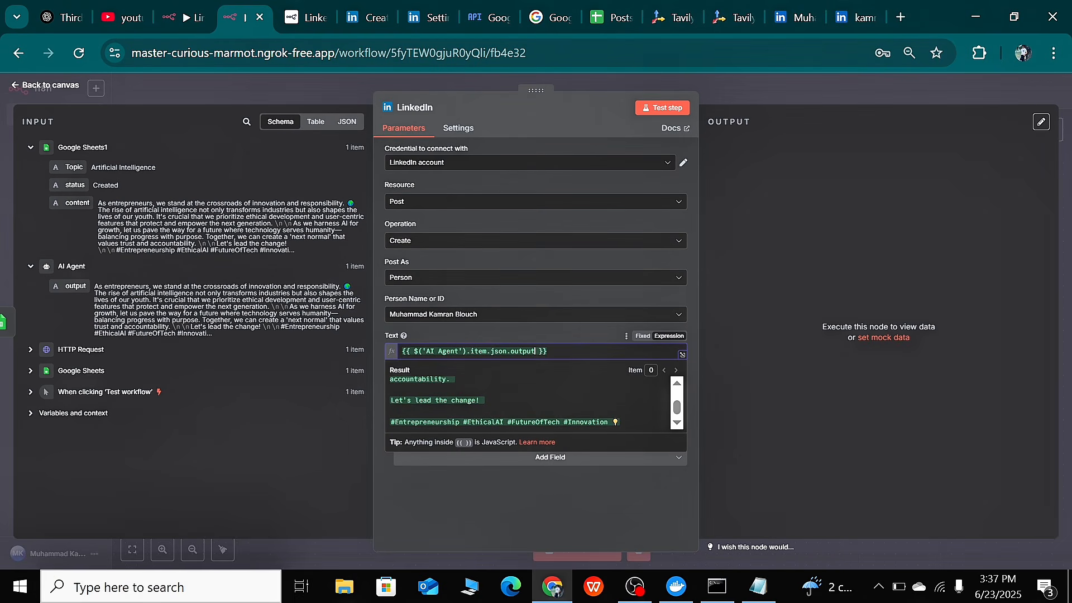
pyautogui.scroll(3, 528, 403)
pyautogui.scroll(-3, 528, 403)
pyautogui.scroll(1, 528, 403)
pyautogui.click(282, 453)
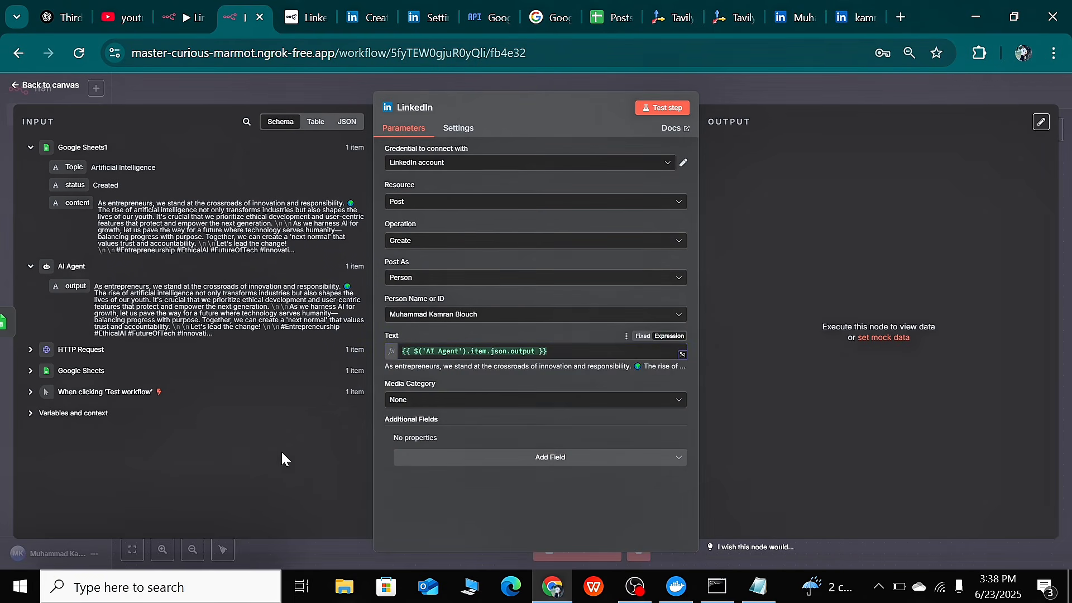
# Review the Media Category options and choose None for a text-only LinkedIn post
pyautogui.click(463, 400)
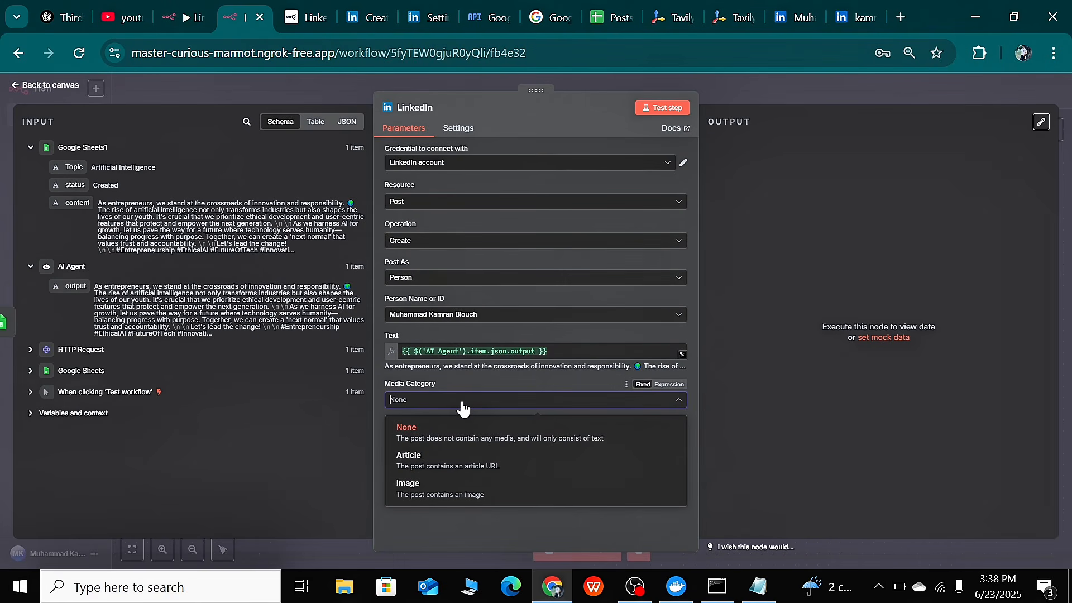
pyautogui.click(437, 440)
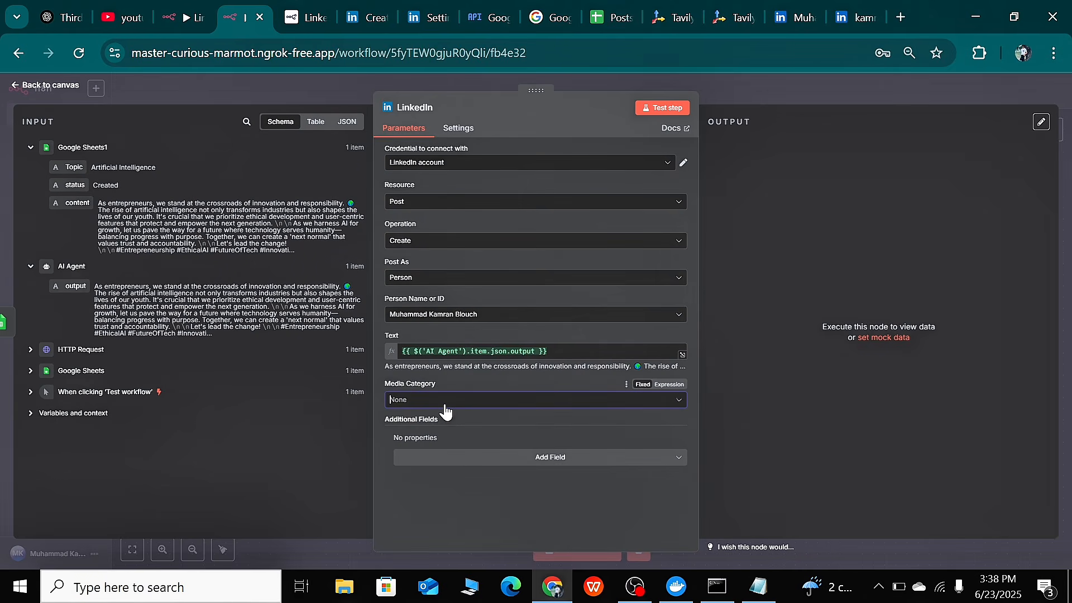
pyautogui.click(445, 406)
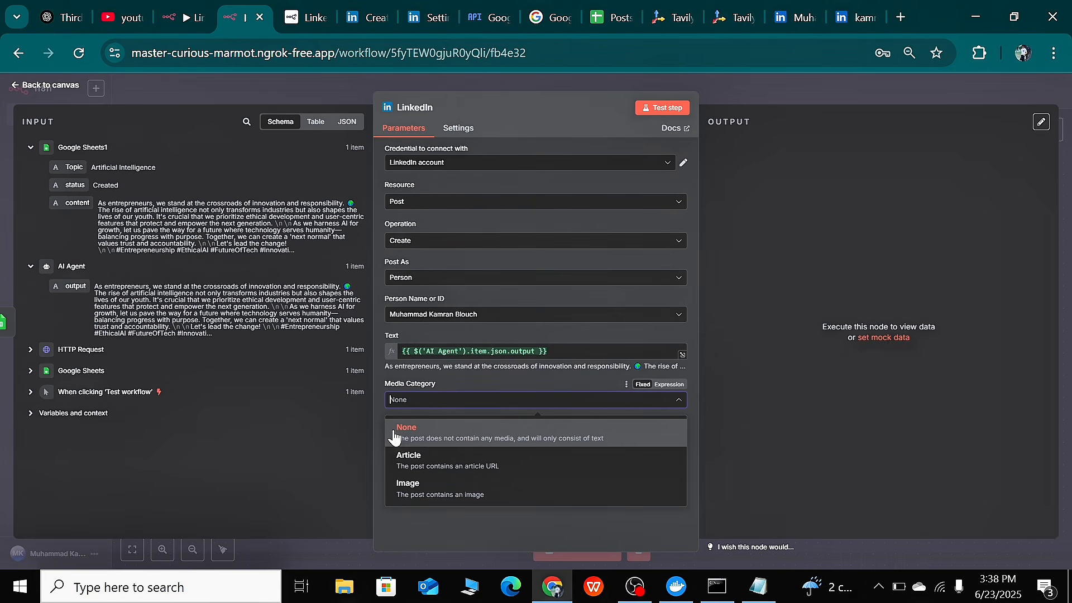
pyautogui.click(422, 436)
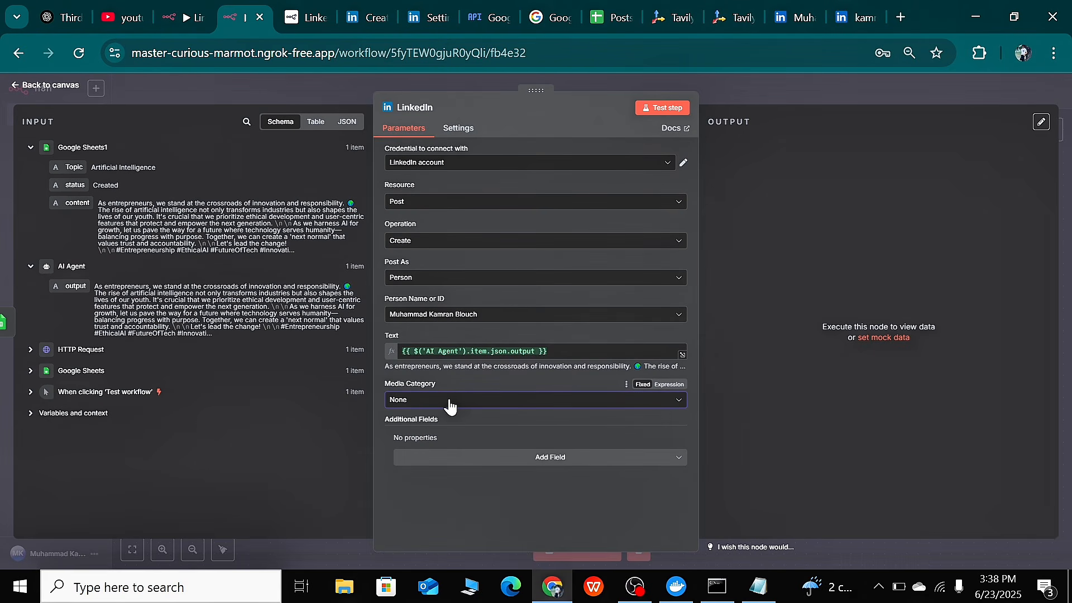
# Add the Visibility field to the LinkedIn post, try Connections, and set it to Public
pyautogui.click(473, 467)
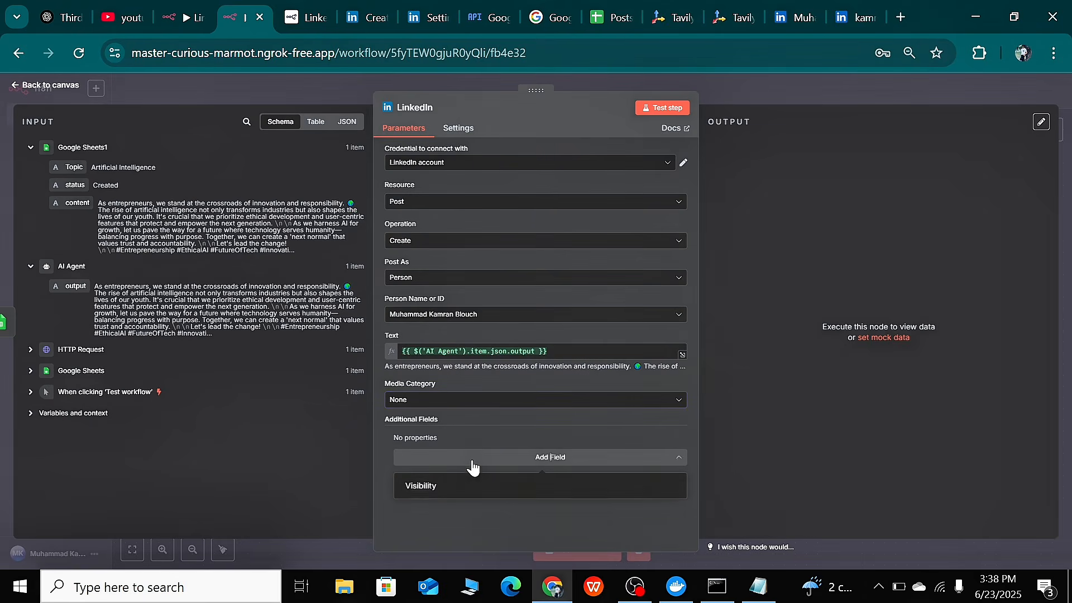
pyautogui.click(455, 483)
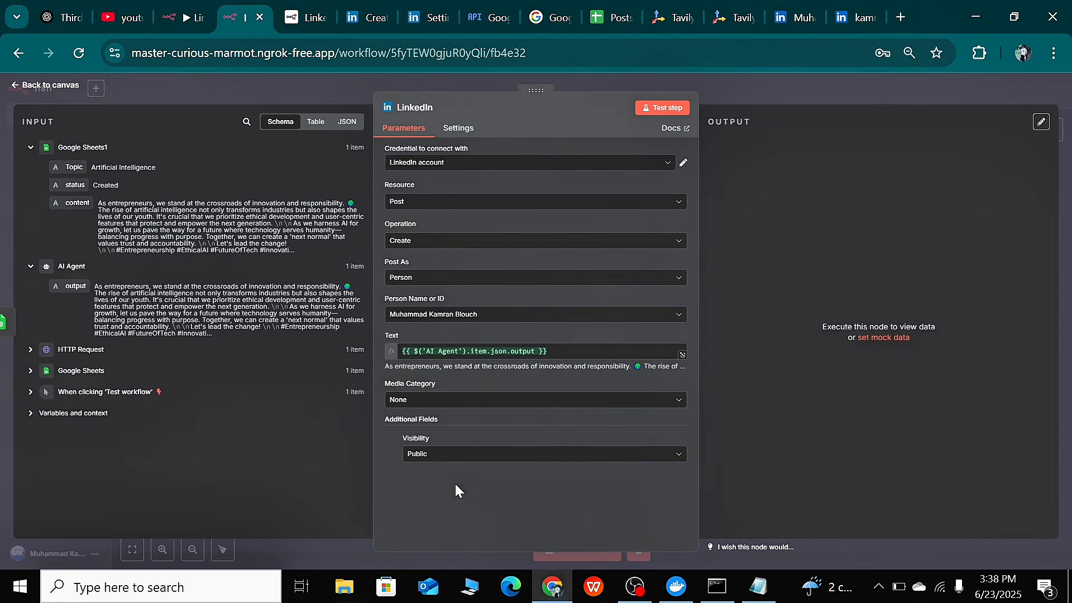
pyautogui.click(463, 459)
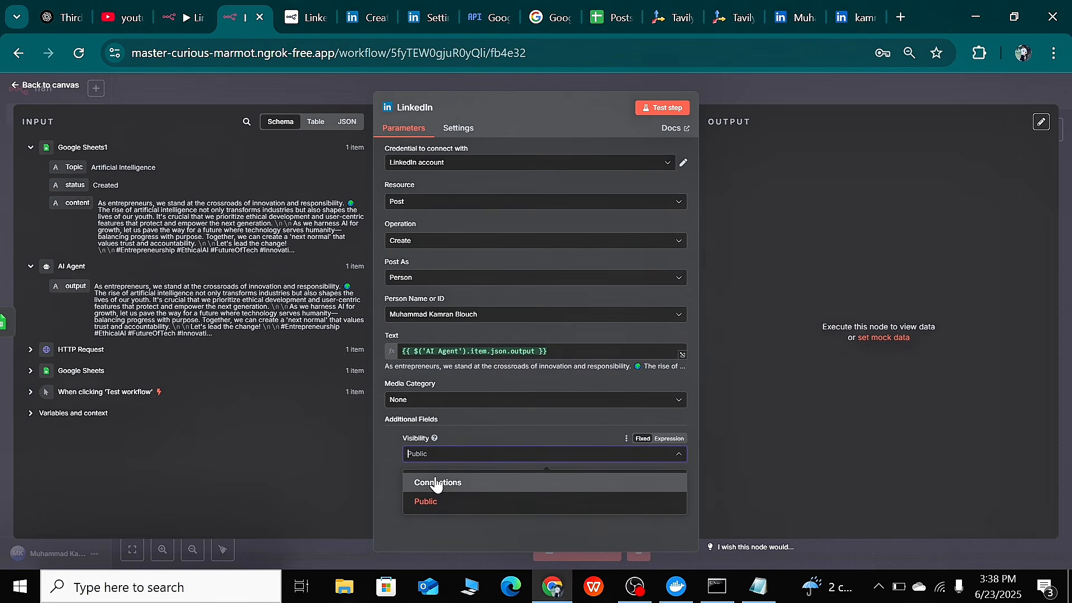
pyautogui.click(436, 483)
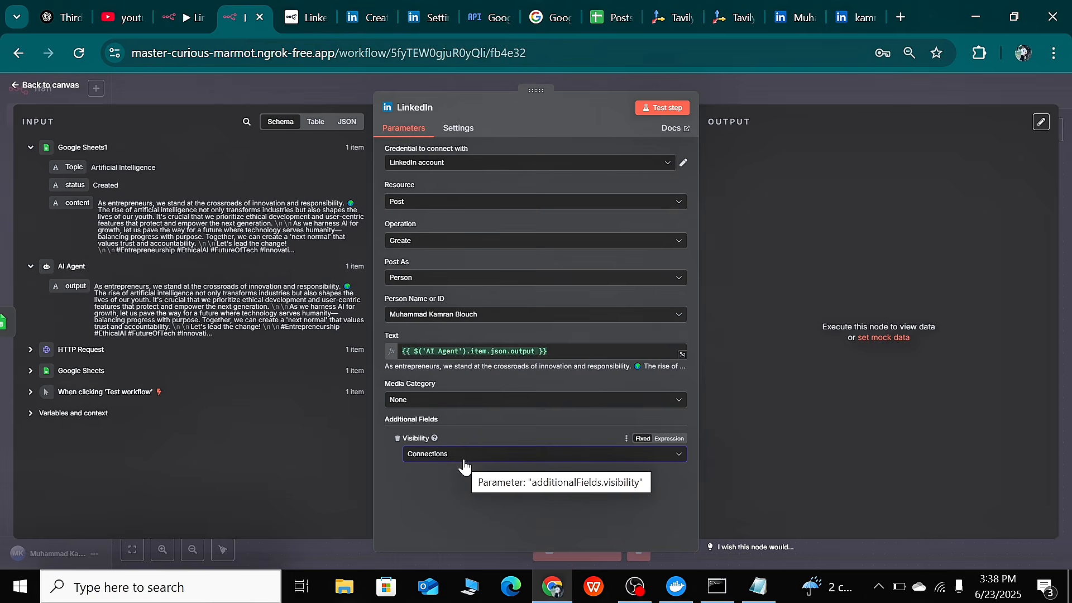
pyautogui.click(463, 463)
pyautogui.click(458, 508)
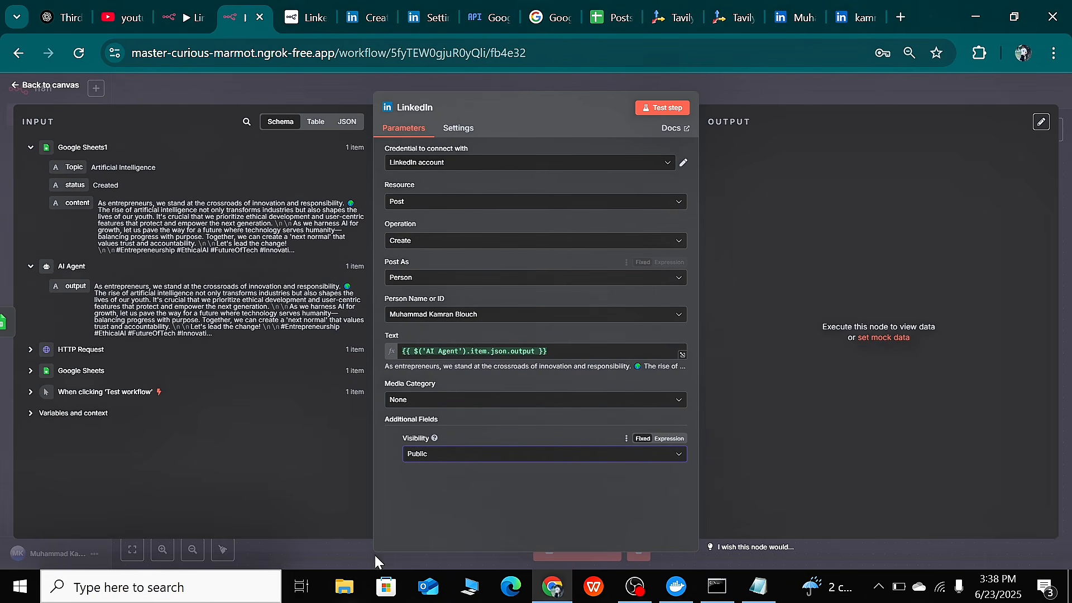
# Test the LinkedIn node and check the posts on the LinkedIn profile for the published article
pyautogui.click(668, 109)
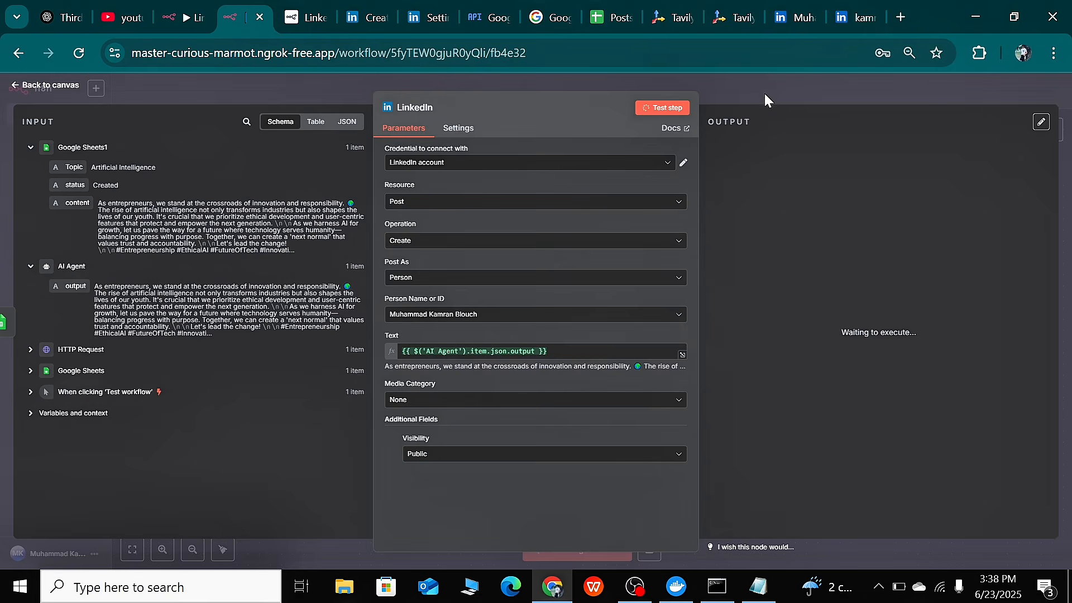
pyautogui.click(795, 17)
pyautogui.scroll(-3, 413, 513)
pyautogui.scroll(-7, 413, 512)
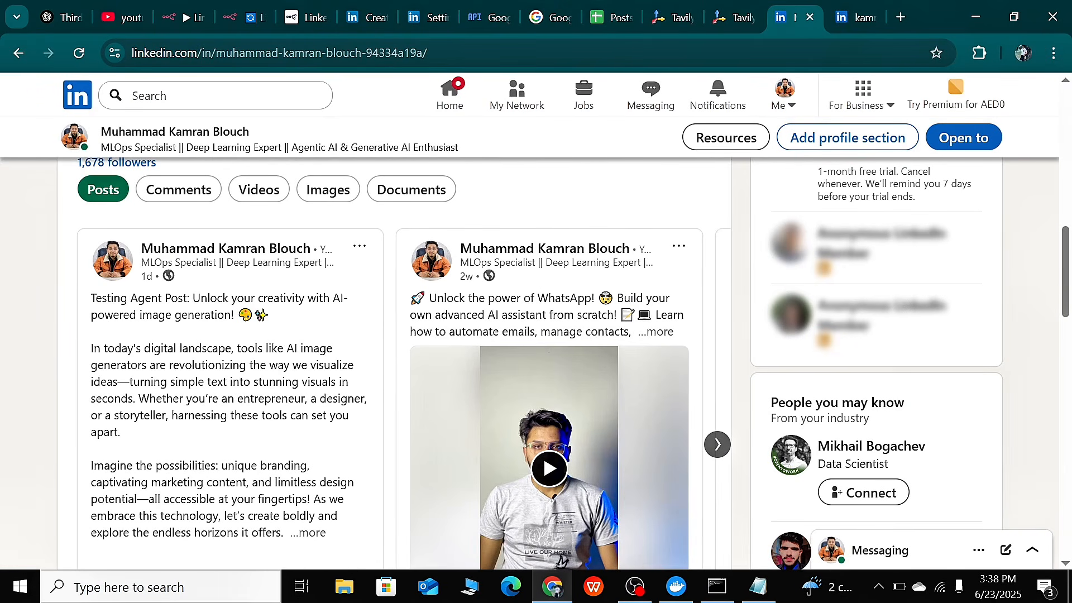
pyautogui.scroll(8, 629, 383)
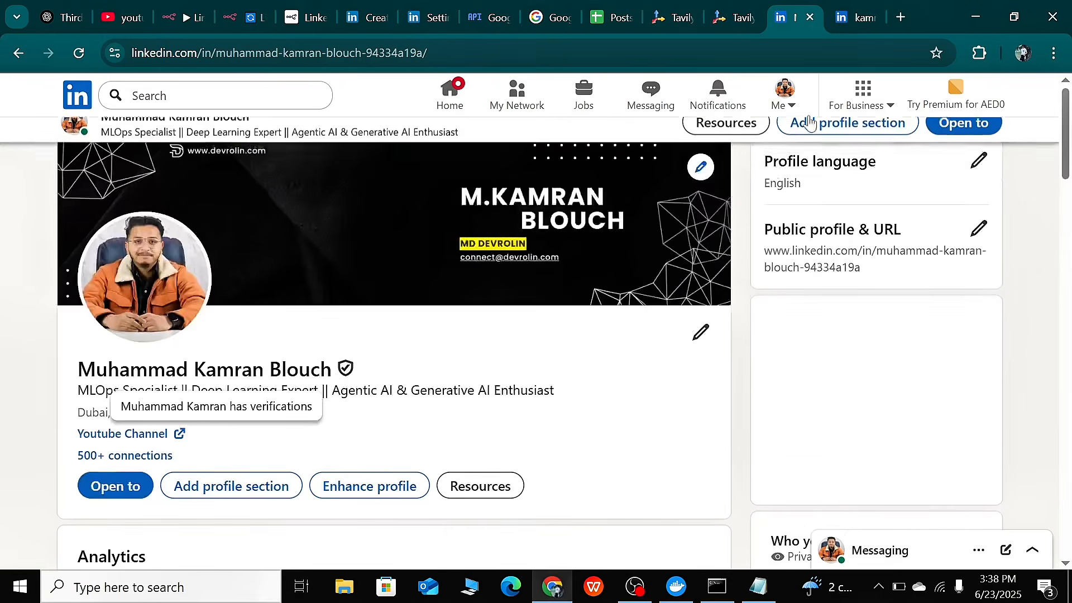
# Switch back to the n8n workflow, dismiss the execution notification and close the LinkedIn node's settings
pyautogui.click(245, 17)
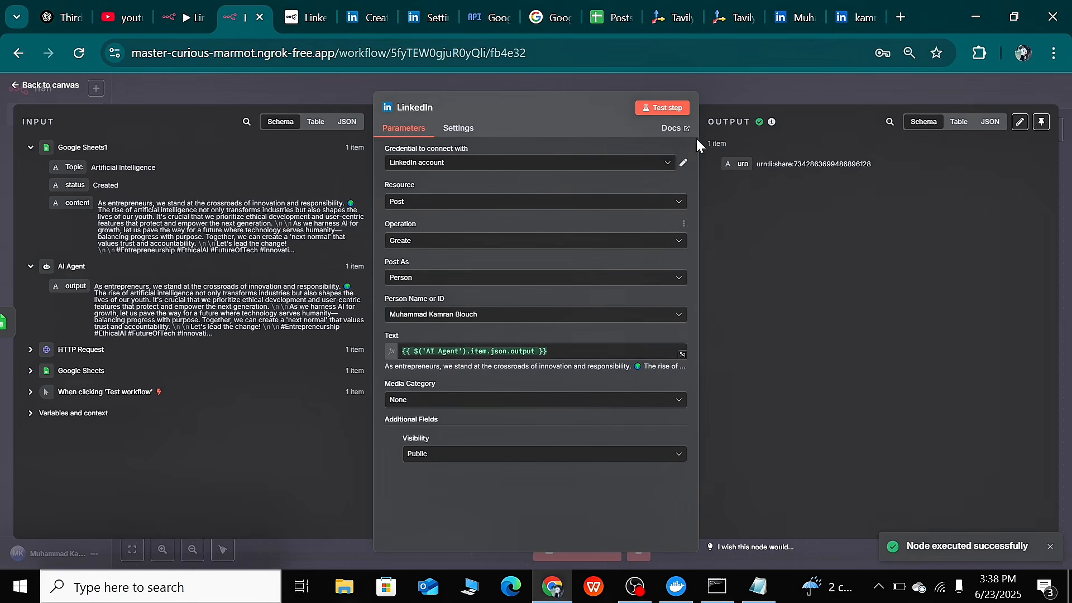
pyautogui.click(1049, 547)
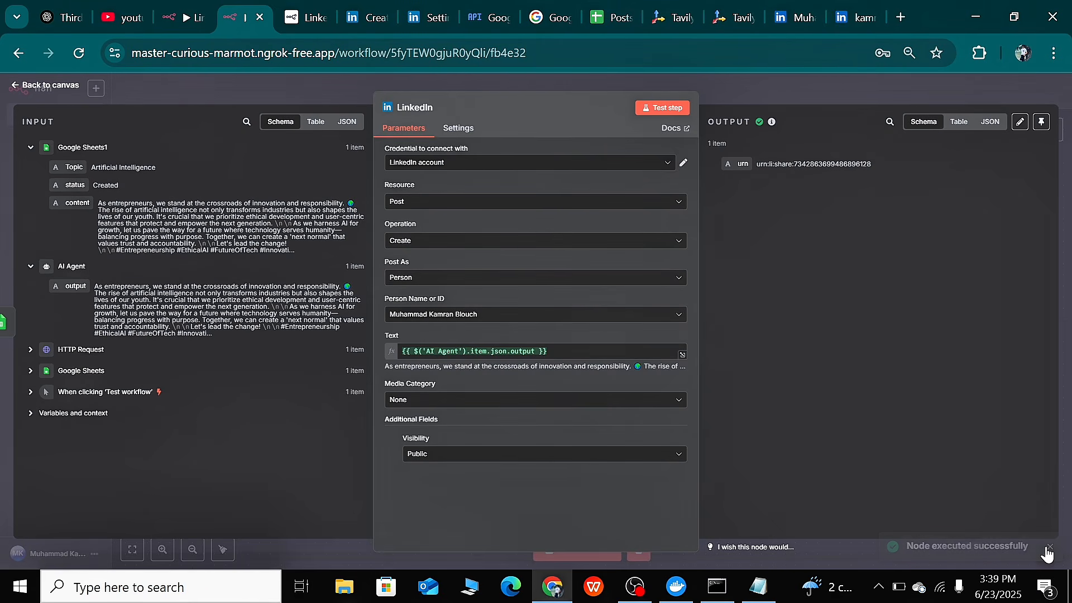
pyautogui.click(773, 97)
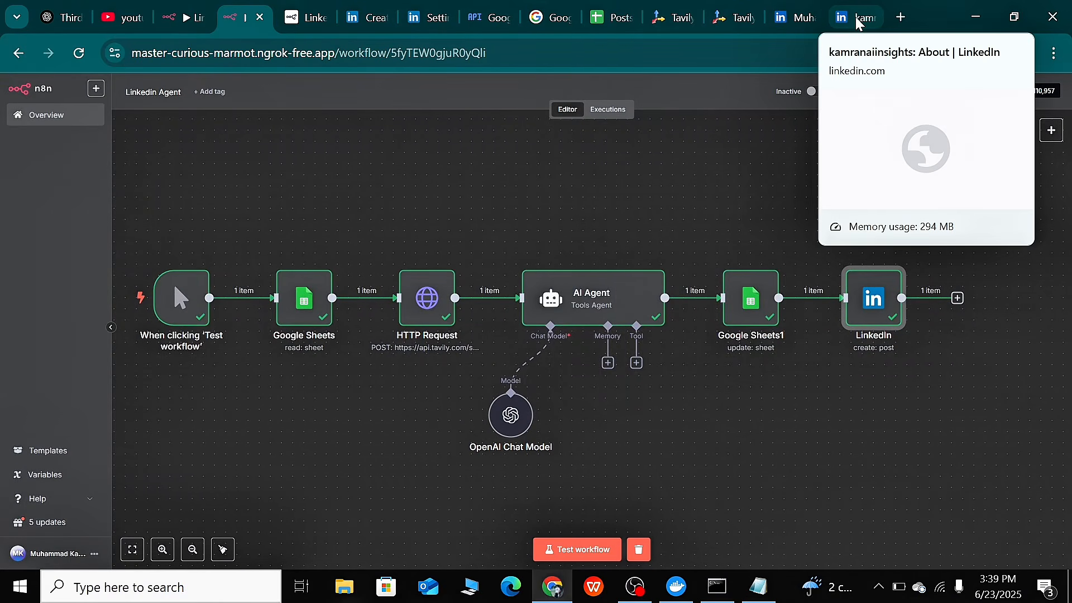
# Reload the LinkedIn profile, open the newest post from the Activity section and read its full text
pyautogui.click(795, 18)
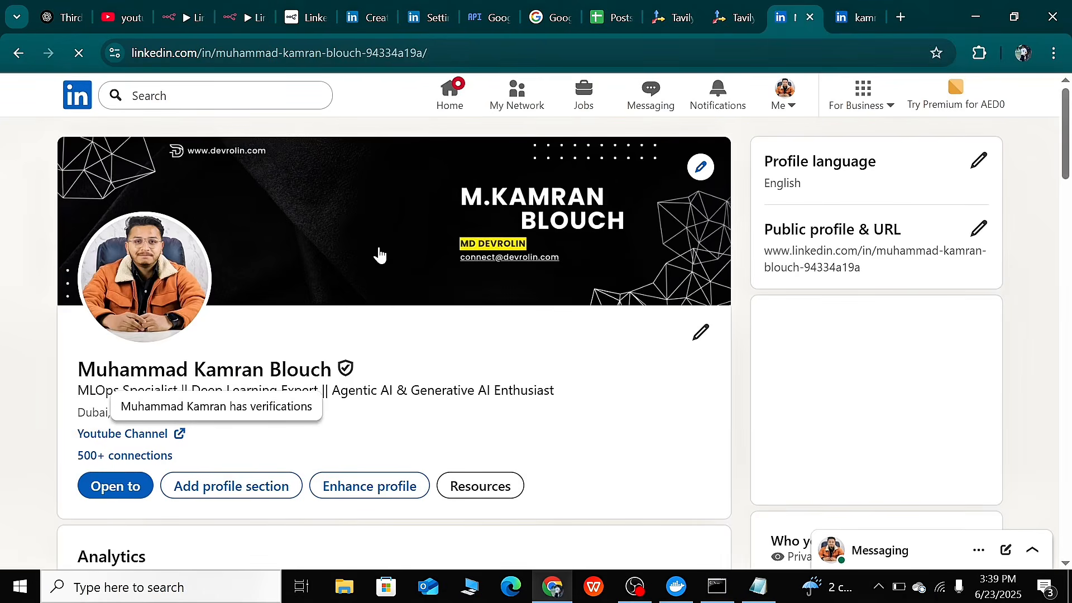
pyautogui.scroll(-8, 346, 268)
pyautogui.scroll(8, 326, 282)
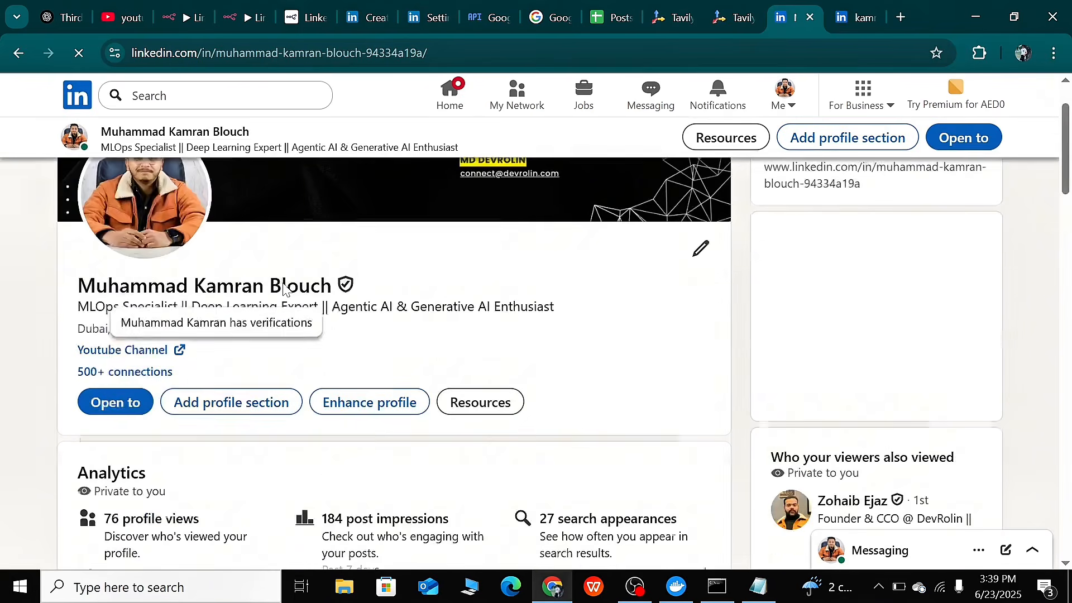
pyautogui.click(80, 56)
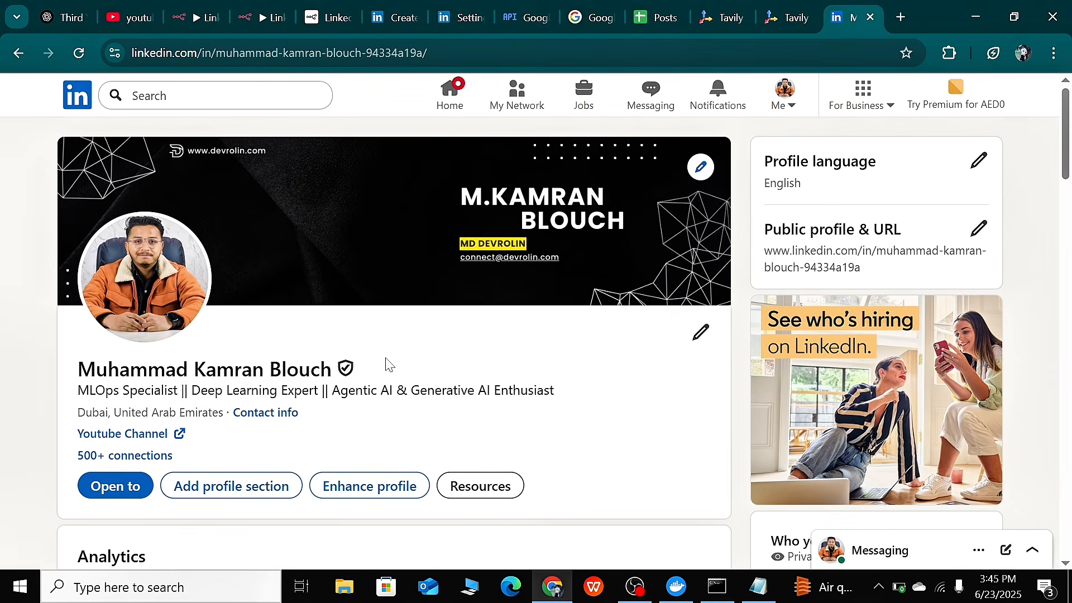
pyautogui.scroll(-10, 389, 364)
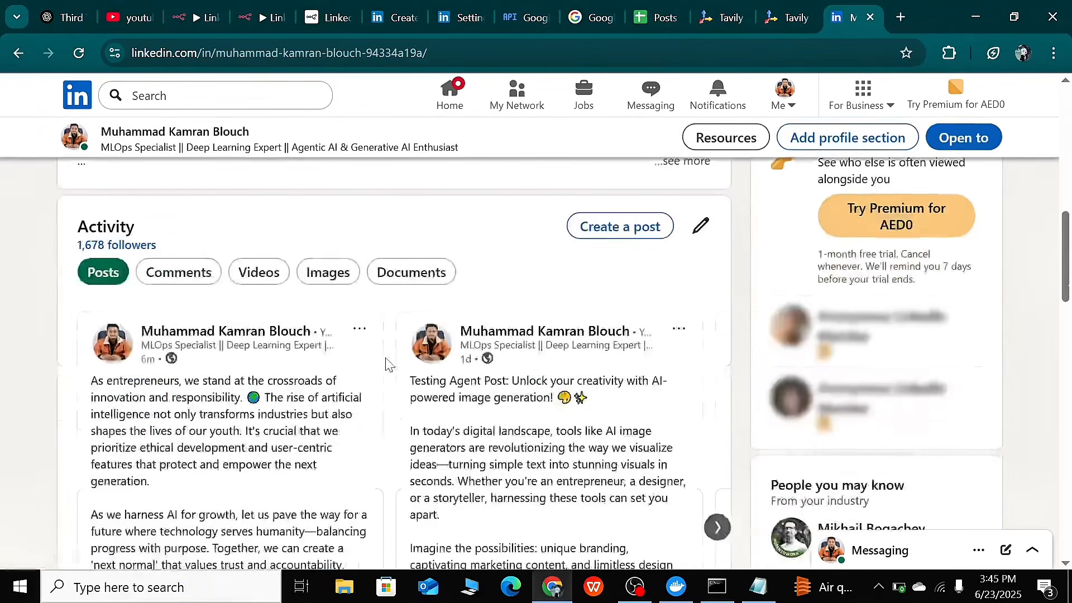
pyautogui.scroll(-2, 389, 364)
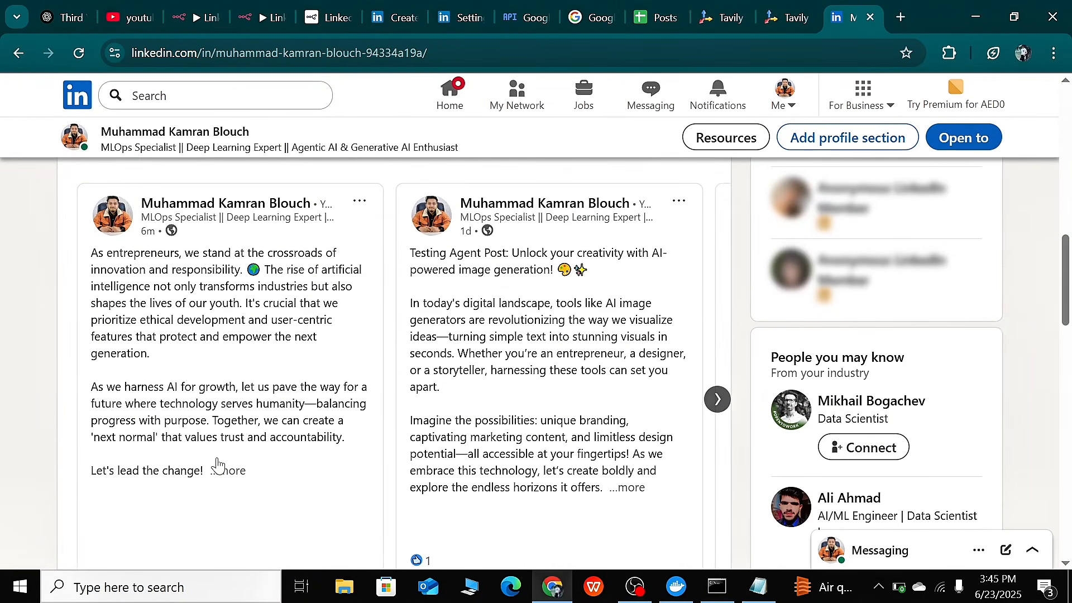
pyautogui.click(226, 473)
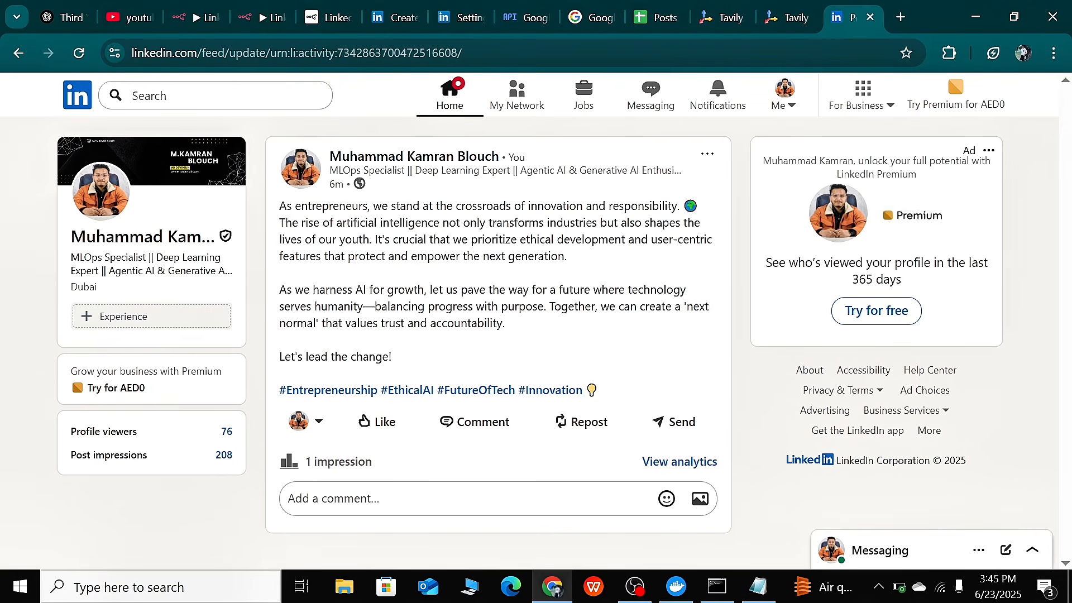
pyautogui.moveTo(279, 206); pyautogui.dragTo(399, 363)
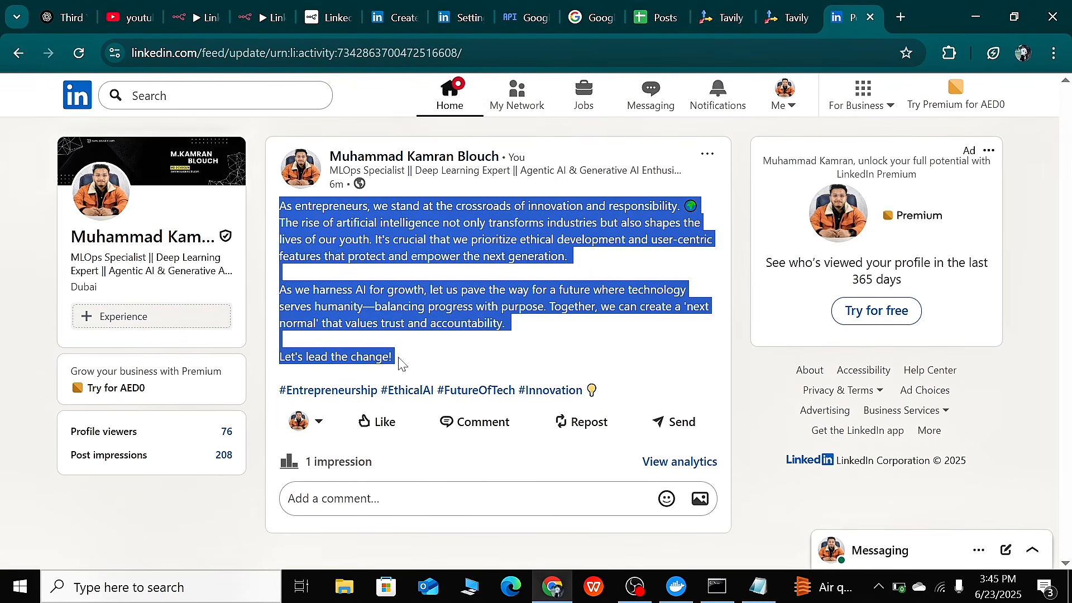
pyautogui.click(198, 503)
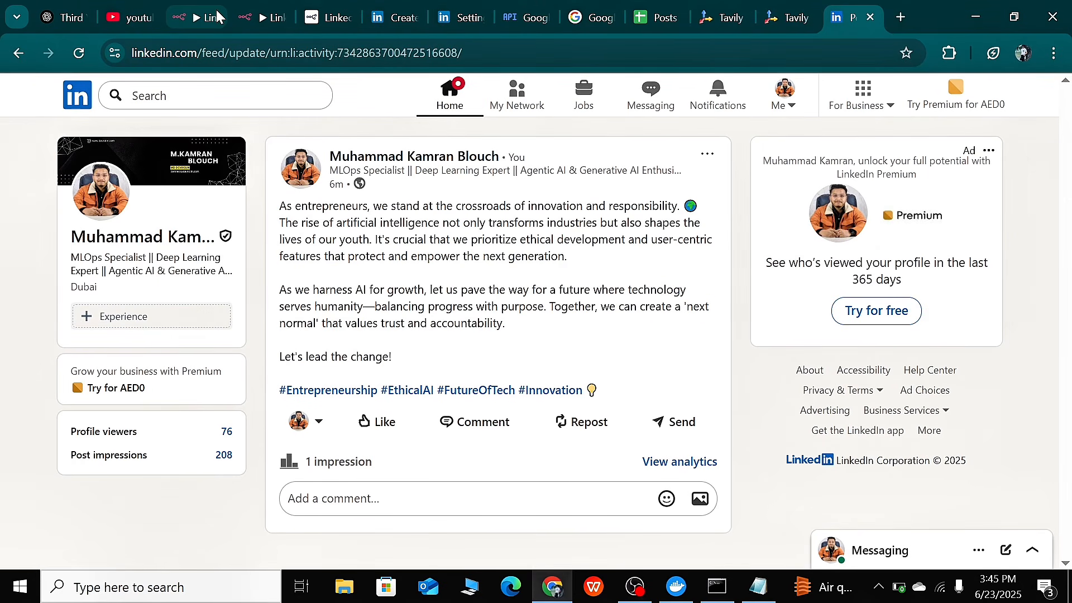
# Compare the n8n workflow with the content row in the Posts spreadsheet, and save the workflow
pyautogui.click(264, 9)
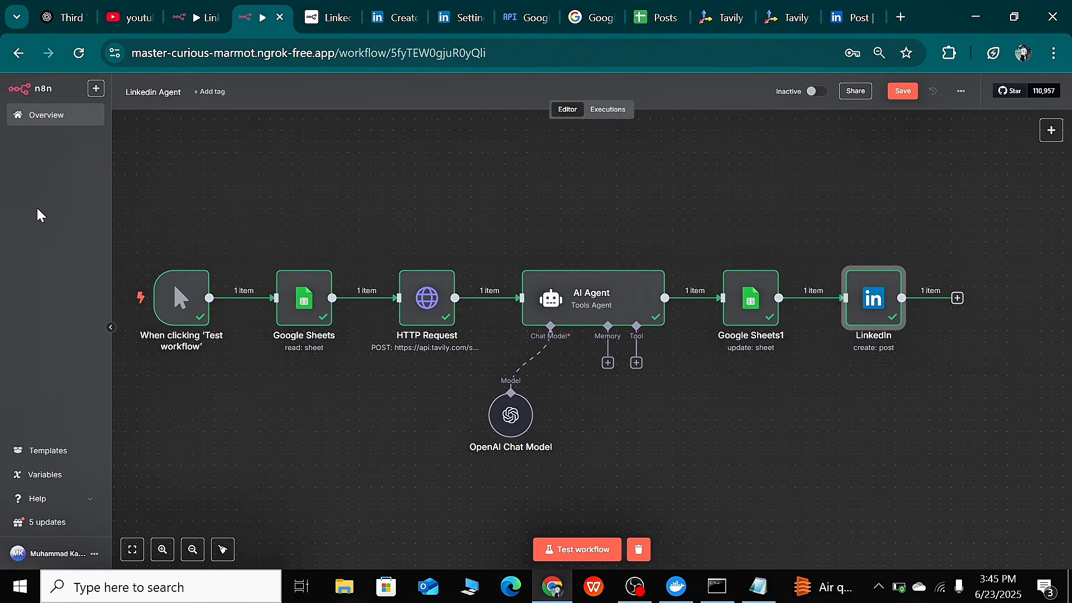
pyautogui.moveTo(146, 186); pyautogui.dragTo(981, 469)
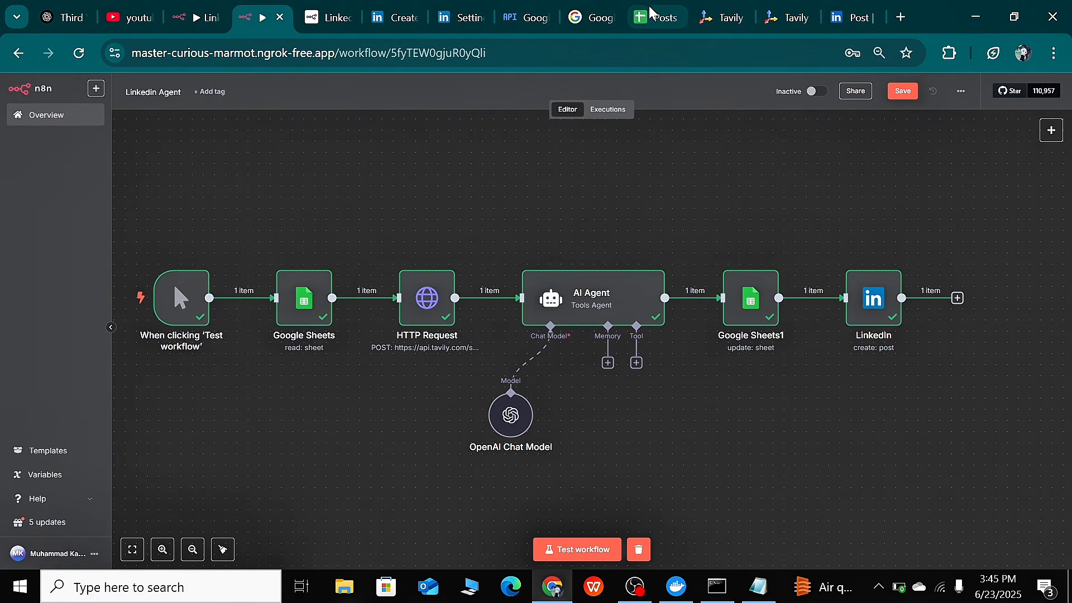
pyautogui.click(637, 19)
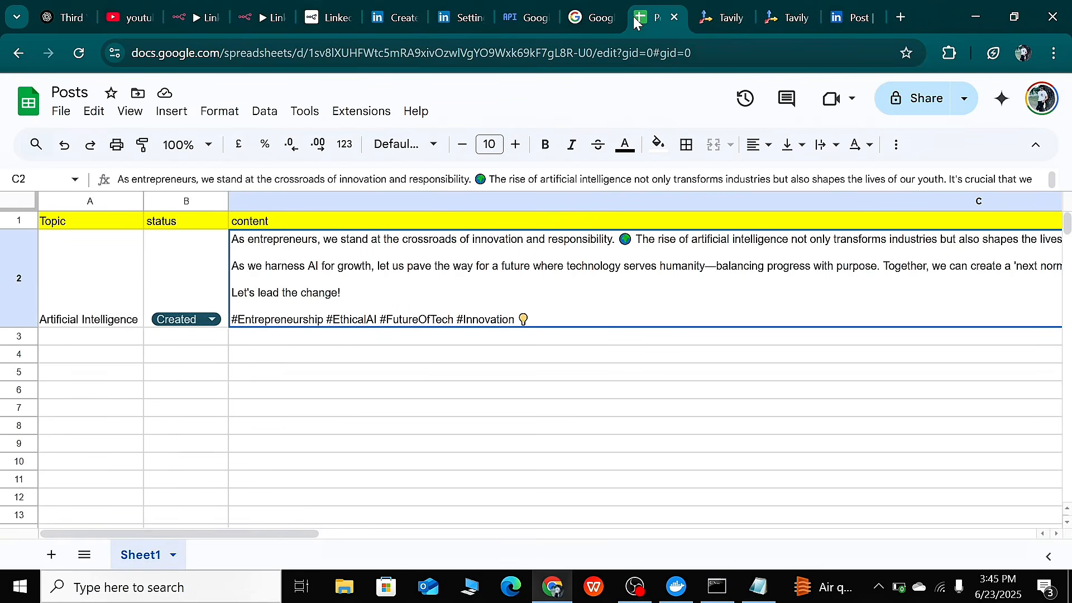
pyautogui.click(257, 15)
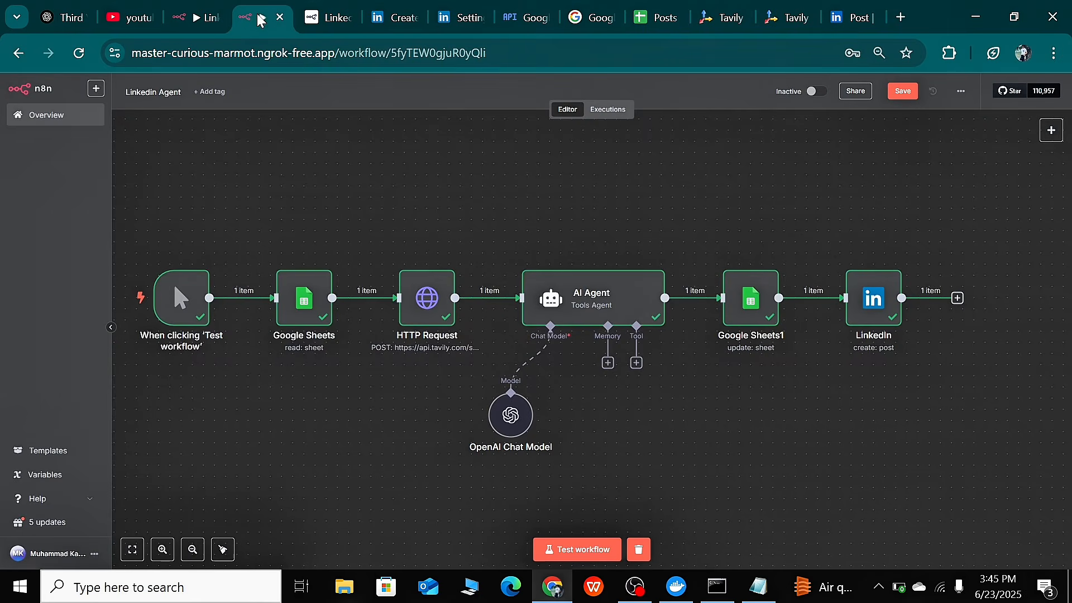
pyautogui.click(897, 95)
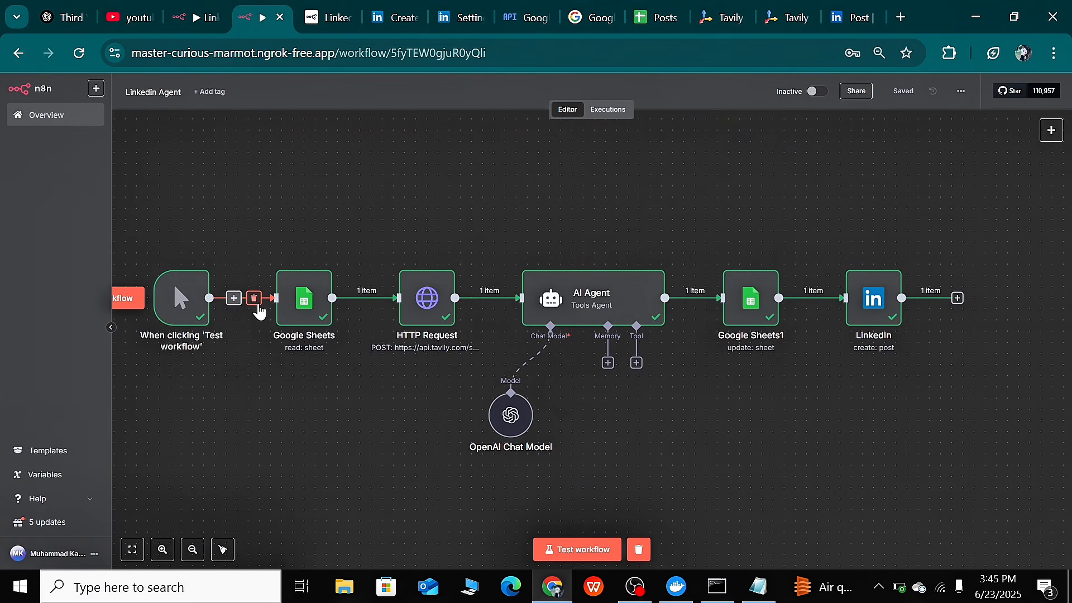
# Delete the connection between the manual trigger and Google Sheets, and add a Schedule Trigger node above the manual trigger
pyautogui.scroll(2, 227, 266)
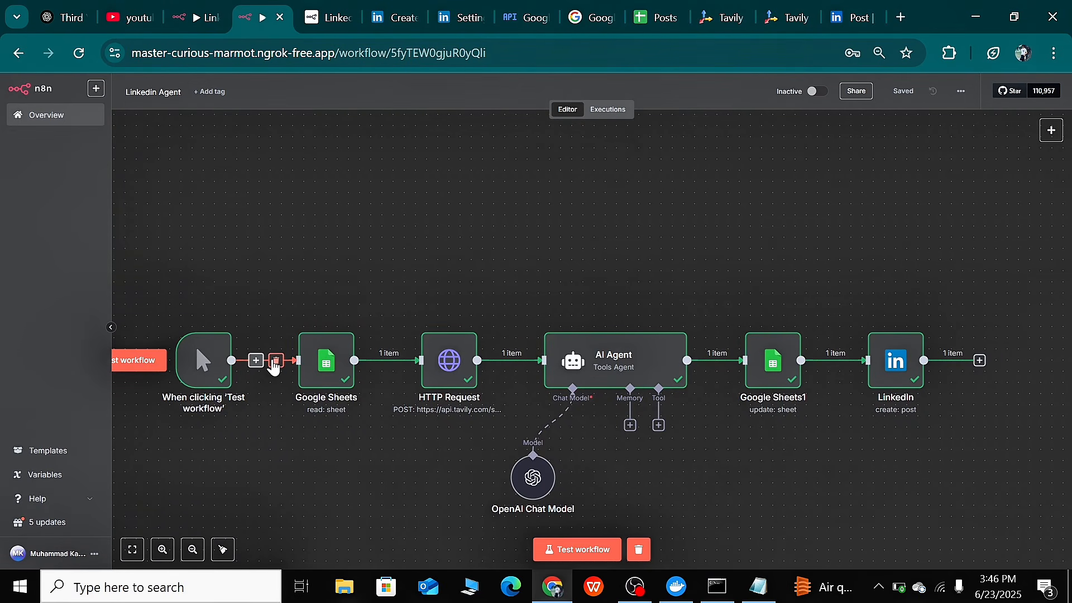
pyautogui.click(275, 361)
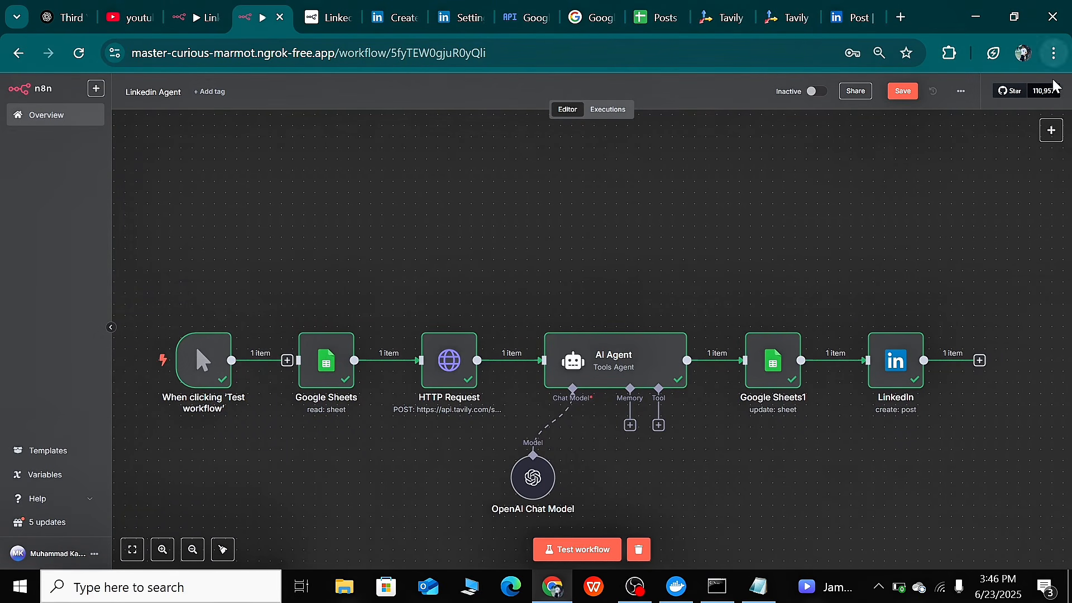
pyautogui.click(1055, 128)
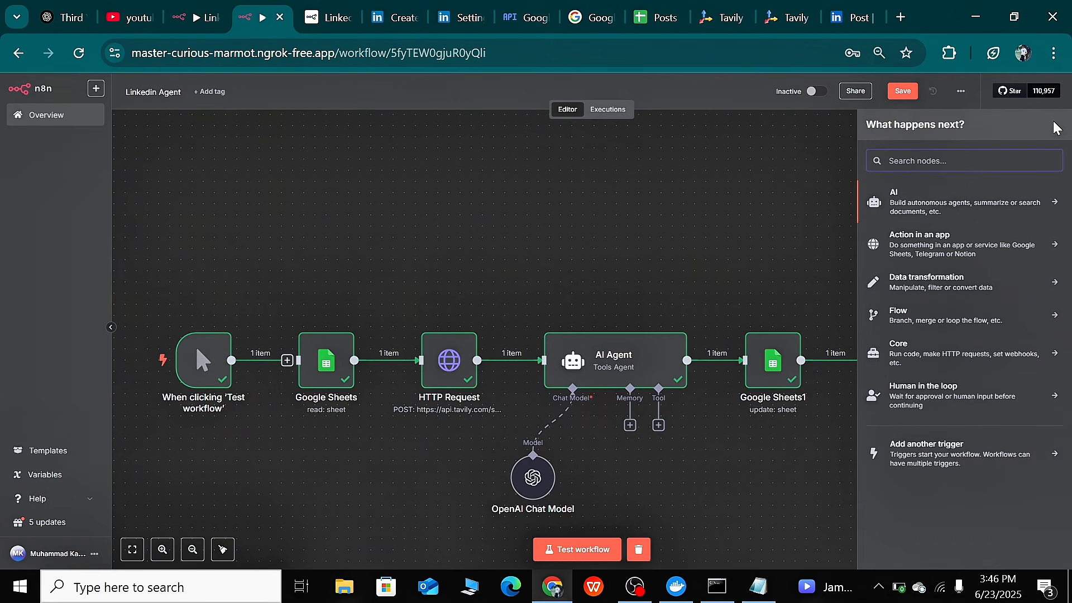
pyautogui.write('sched')
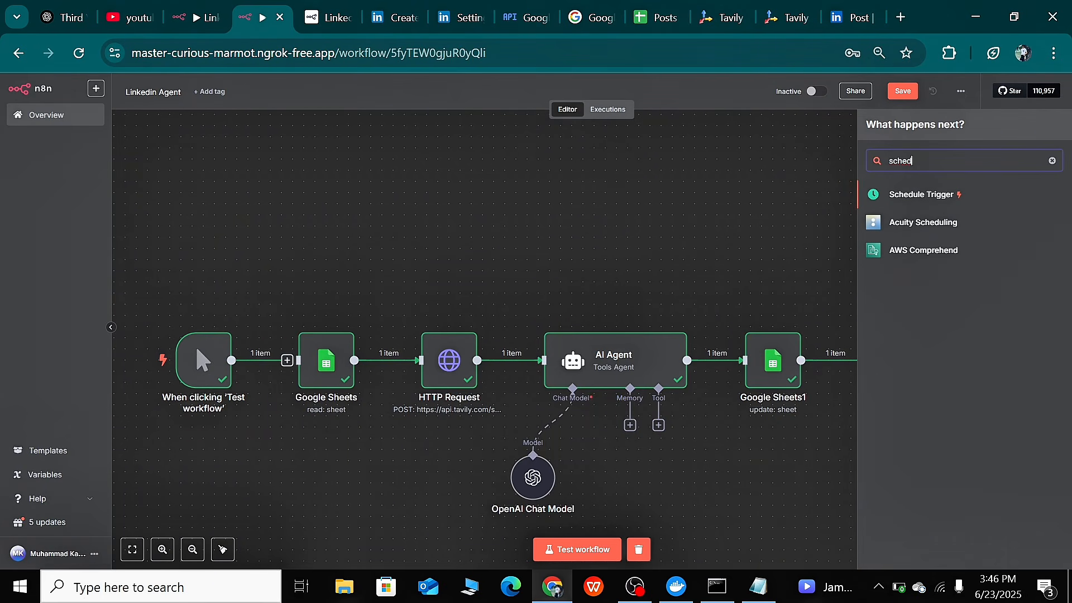
pyautogui.click(972, 195)
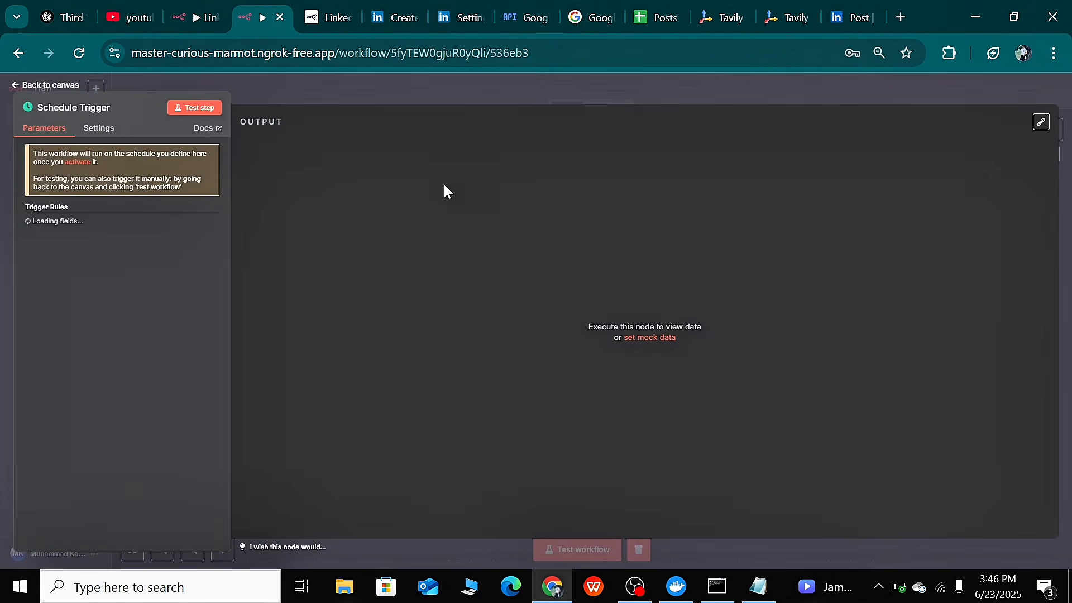
pyautogui.click(638, 83)
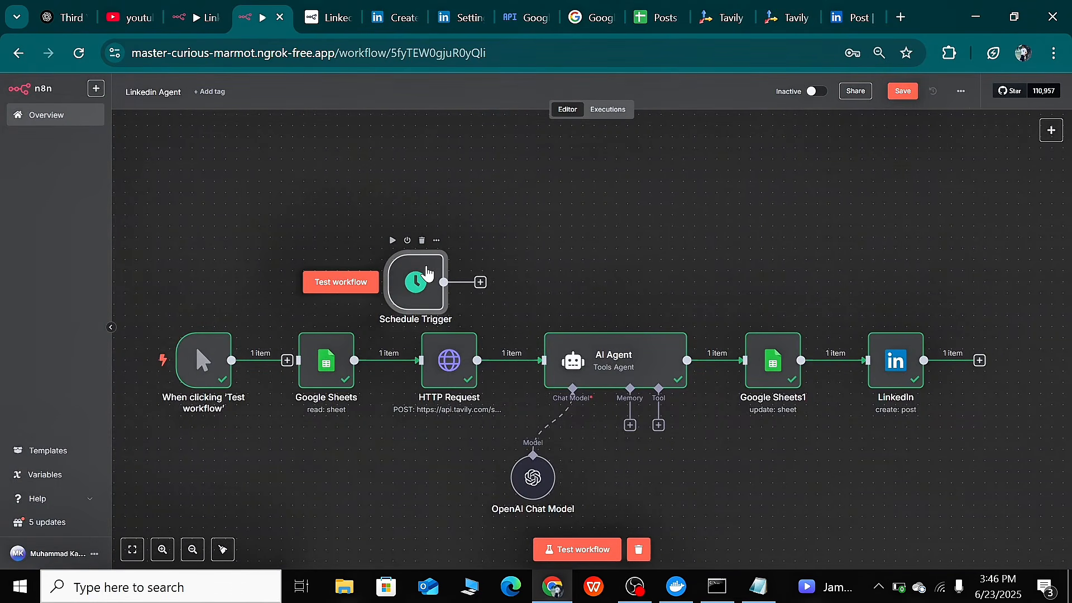
pyautogui.moveTo(427, 273); pyautogui.dragTo(192, 251)
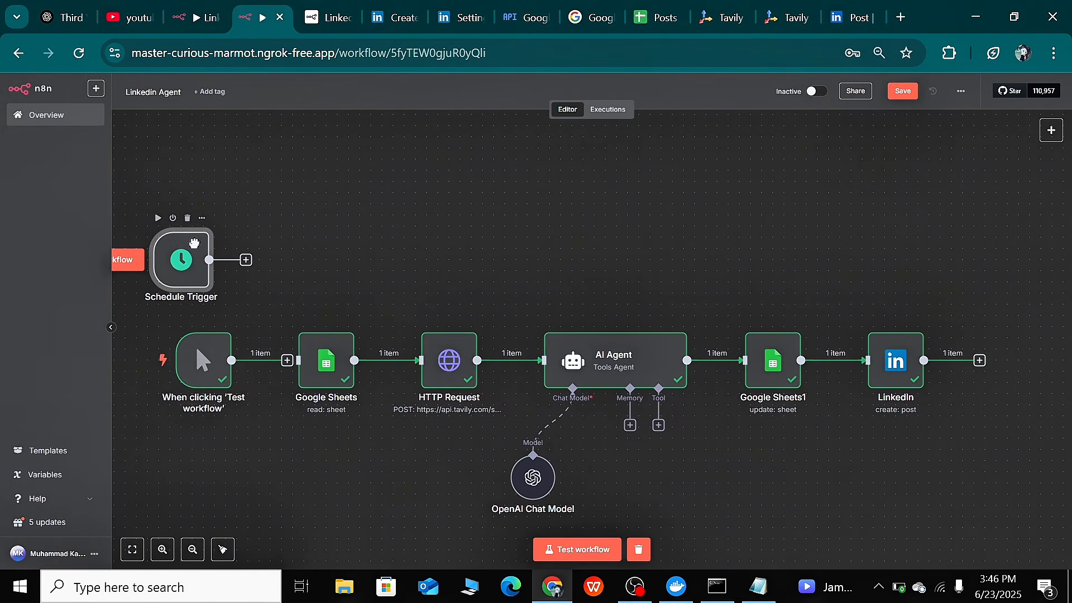
# Configure the Schedule Trigger with a Days interval and set its trigger hour to 7pm
pyautogui.hscroll(-2, 315, 222)
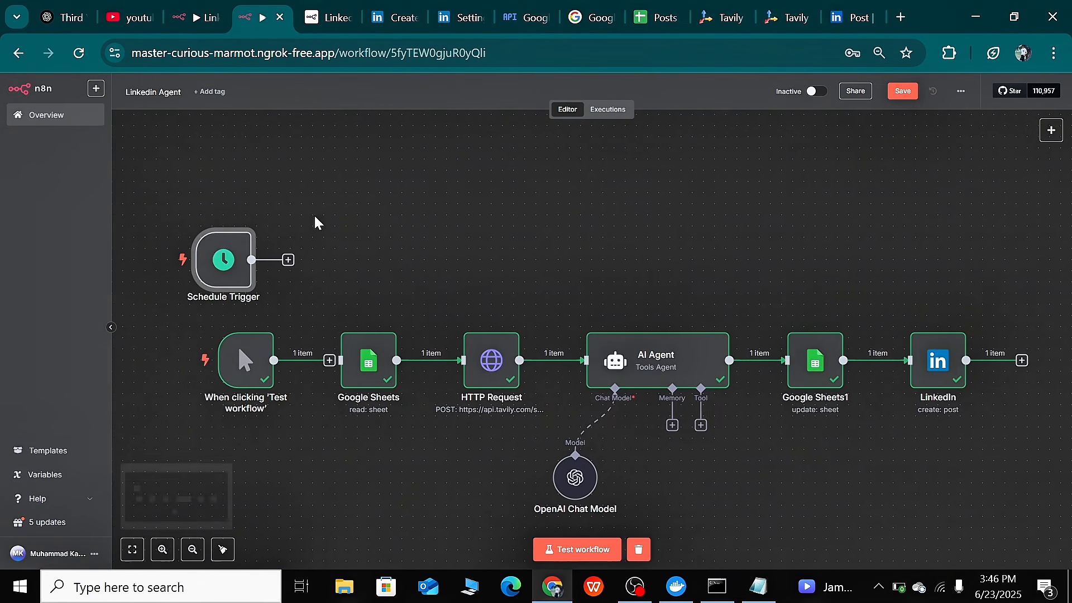
pyautogui.doubleClick(245, 256)
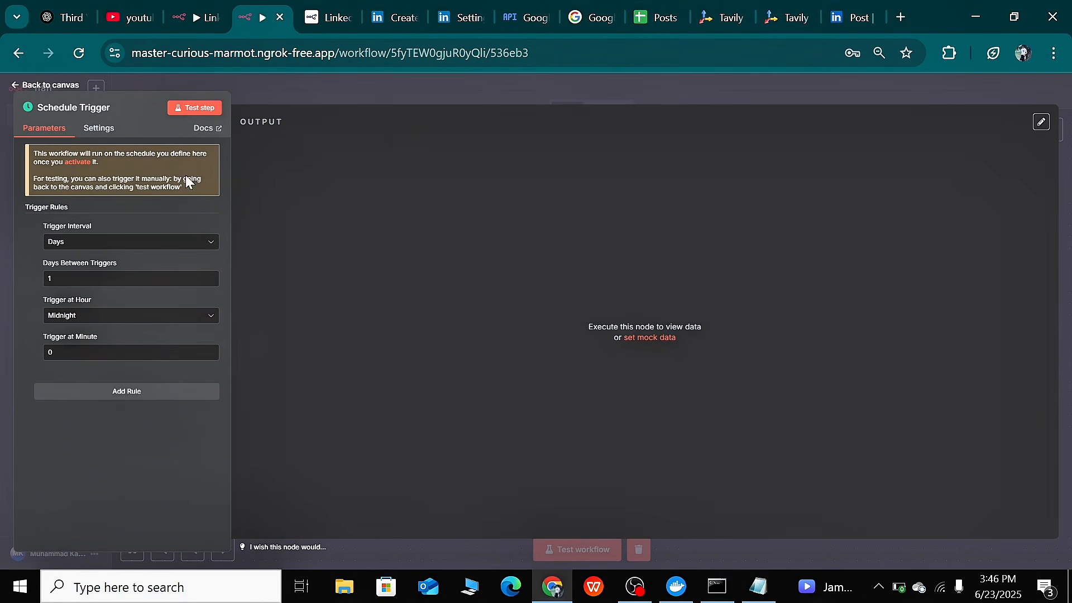
pyautogui.click(95, 244)
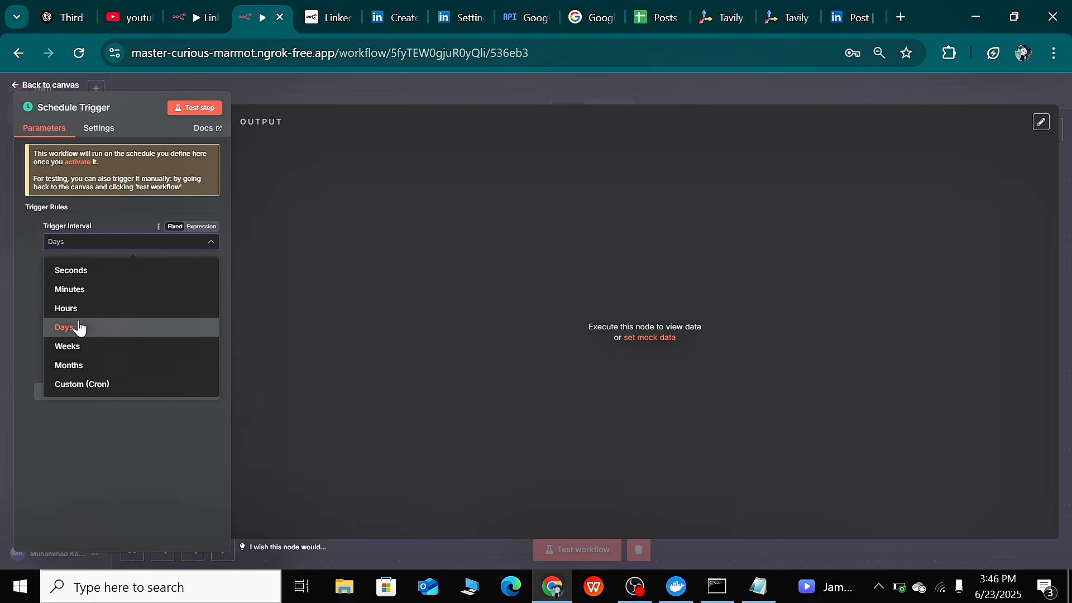
pyautogui.click(79, 327)
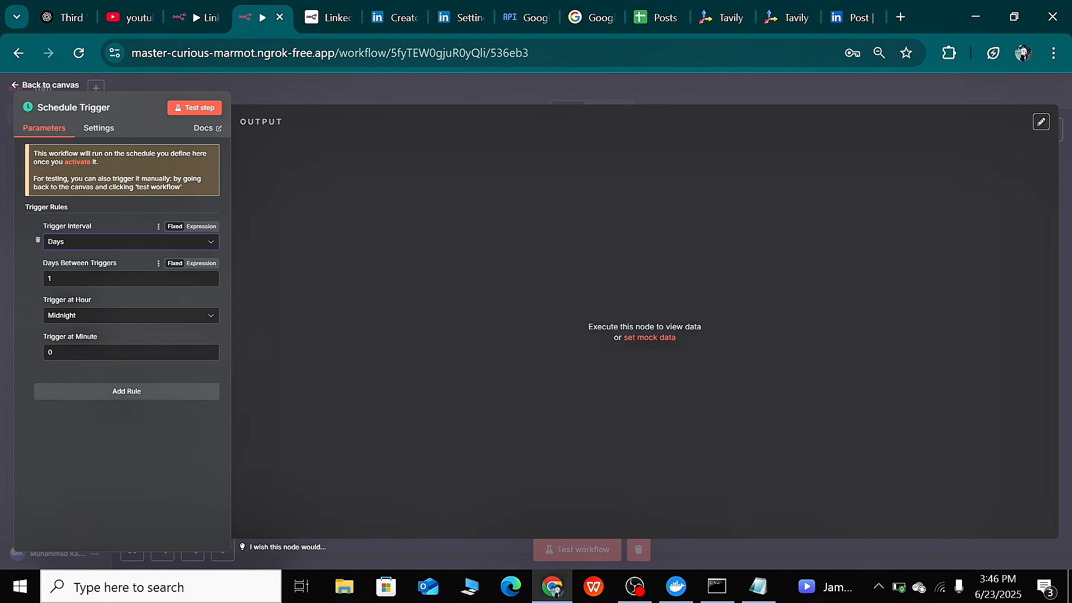
pyautogui.click(94, 314)
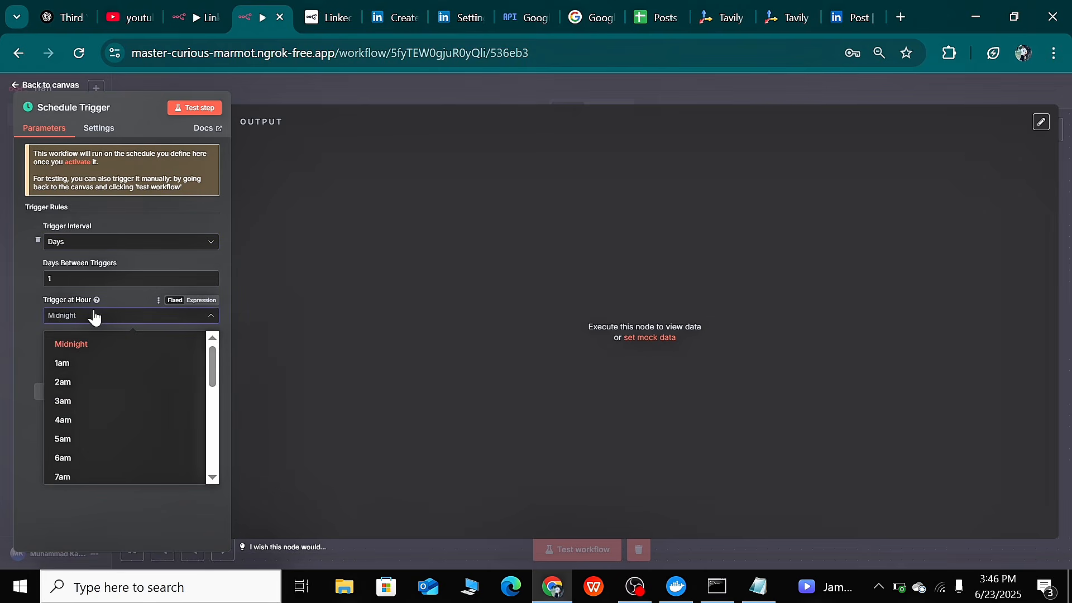
pyautogui.scroll(-2, 67, 400)
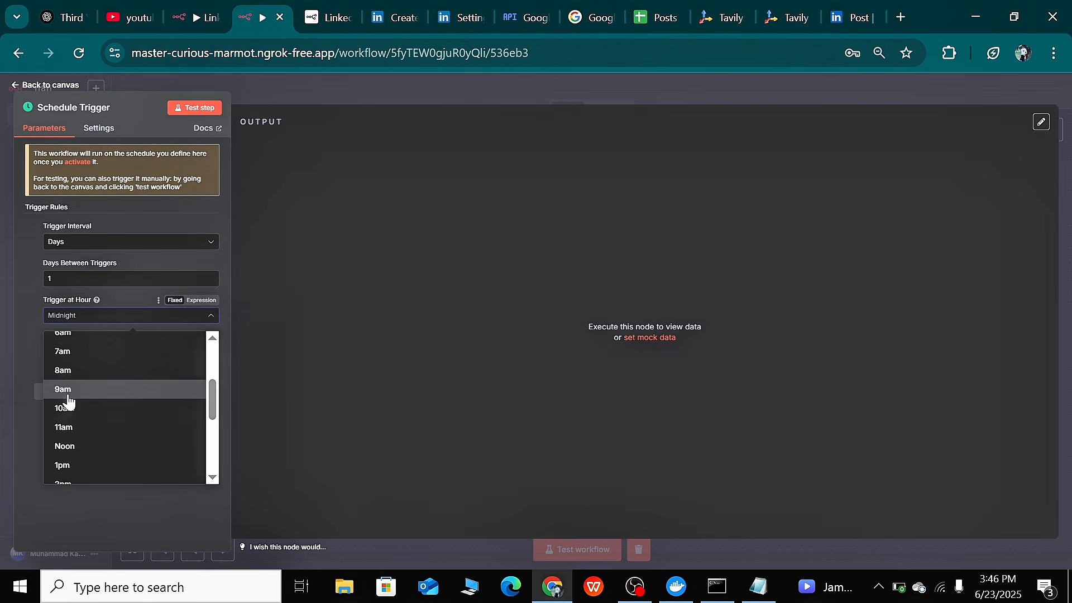
pyautogui.scroll(1, 68, 401)
pyautogui.scroll(-2, 68, 401)
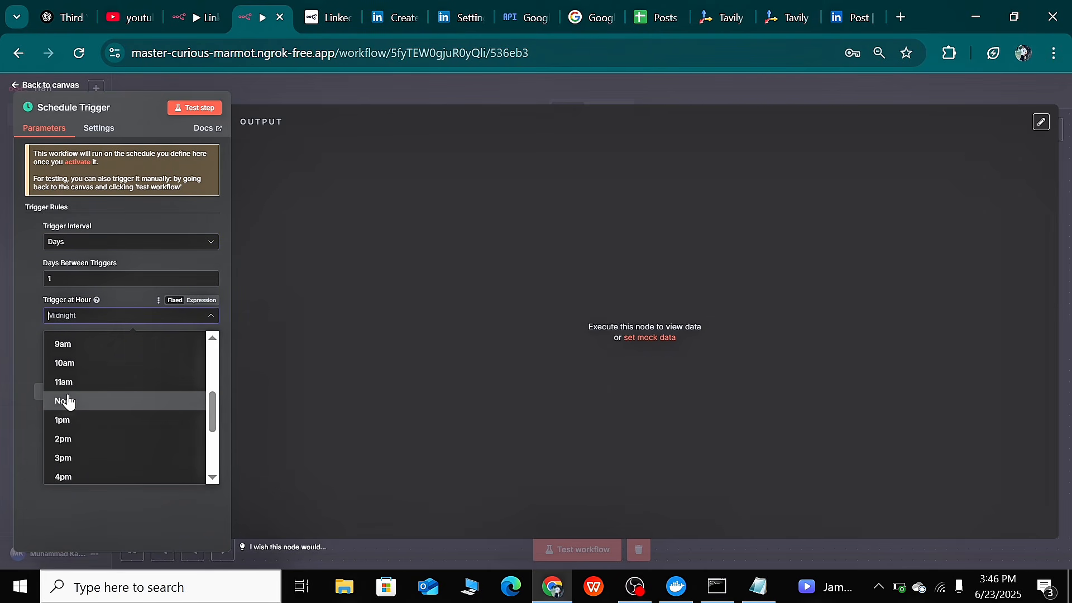
pyautogui.scroll(-3, 67, 401)
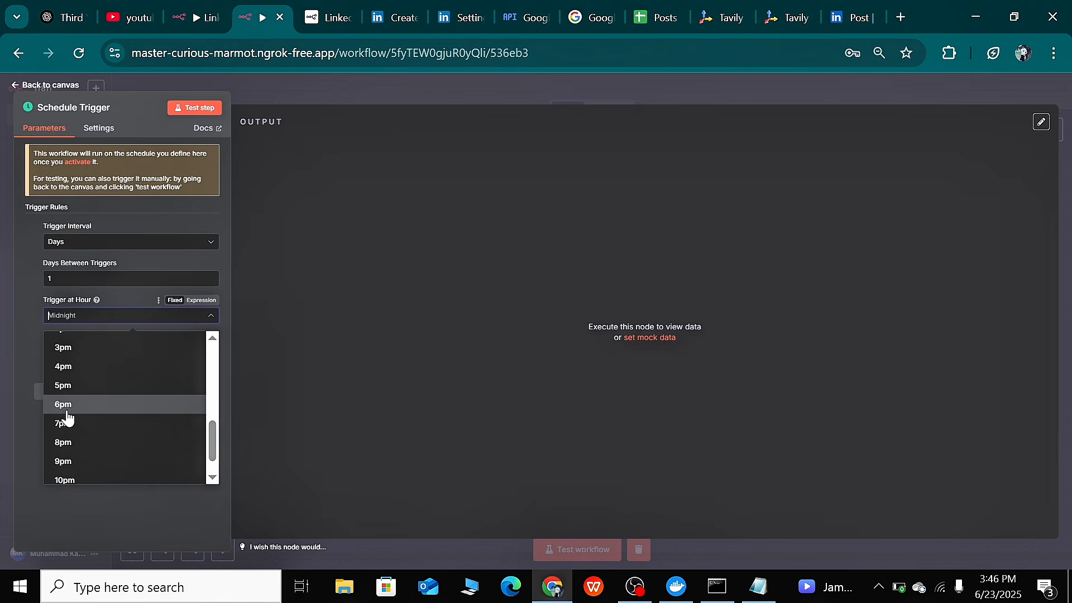
pyautogui.click(69, 424)
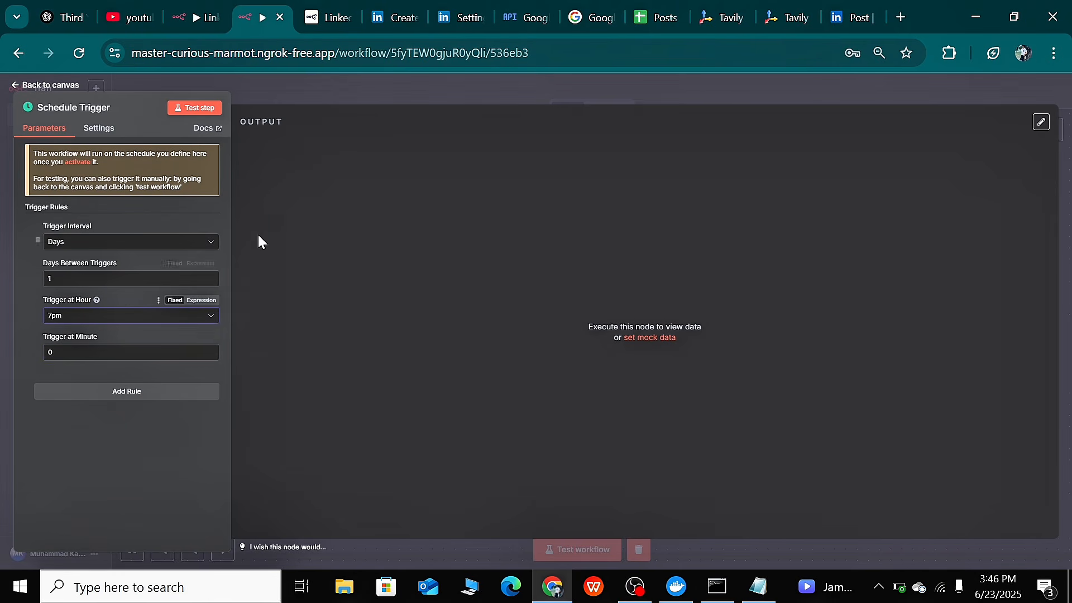
pyautogui.click(312, 84)
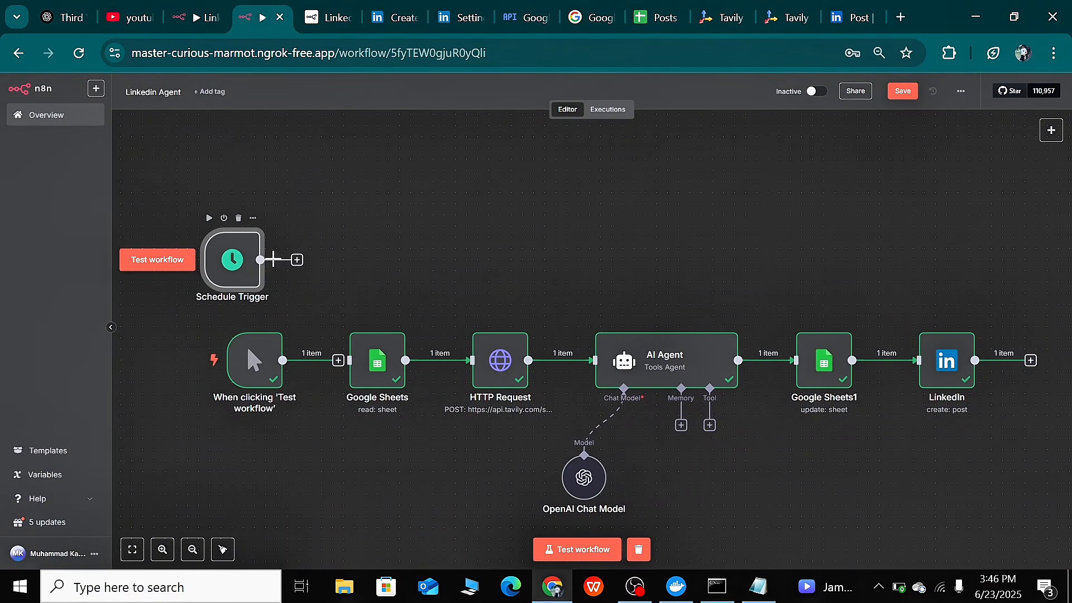
# Connect the Schedule Trigger's output to the first Google Sheets node and save the workflow
pyautogui.moveTo(273, 258); pyautogui.dragTo(349, 360)
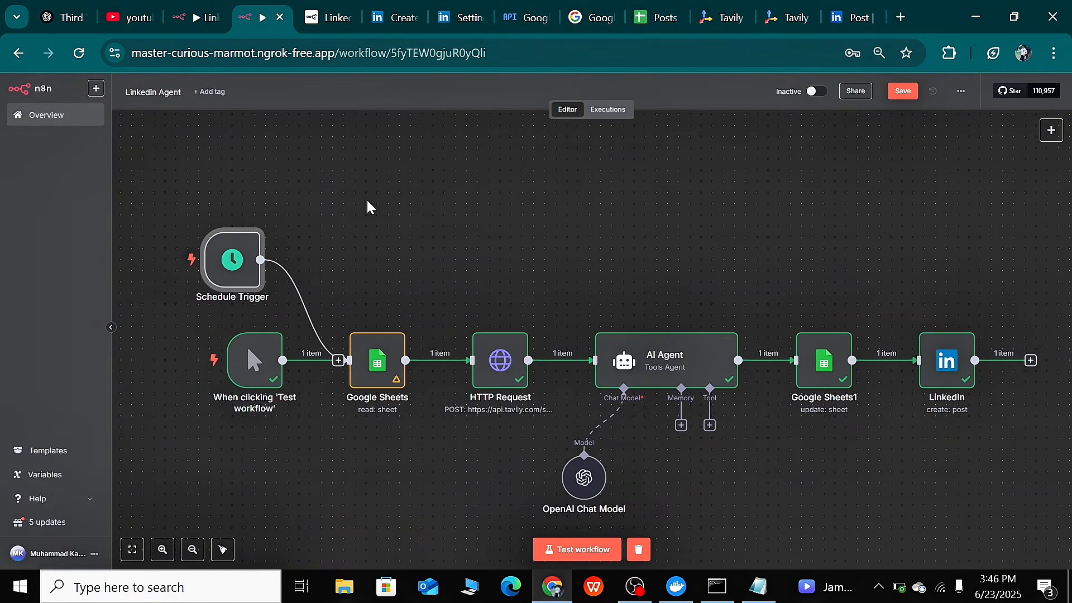
pyautogui.click(902, 91)
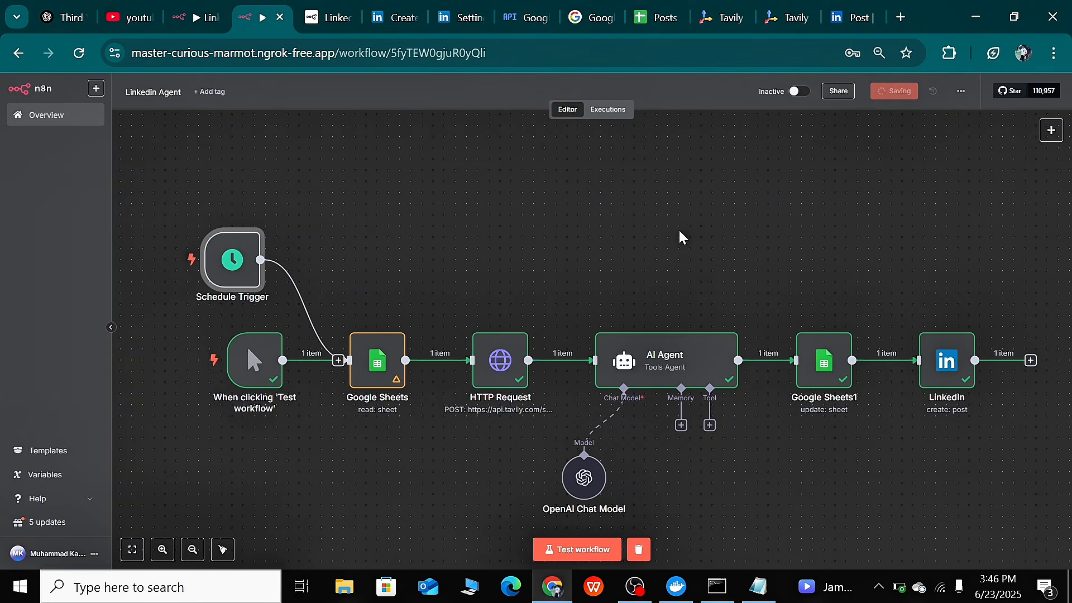
# Move the disconnected manual trigger node away from Google Sheets, below the Schedule Trigger, and check the Schedule Trigger's settings
pyautogui.hscroll(-2, 682, 238)
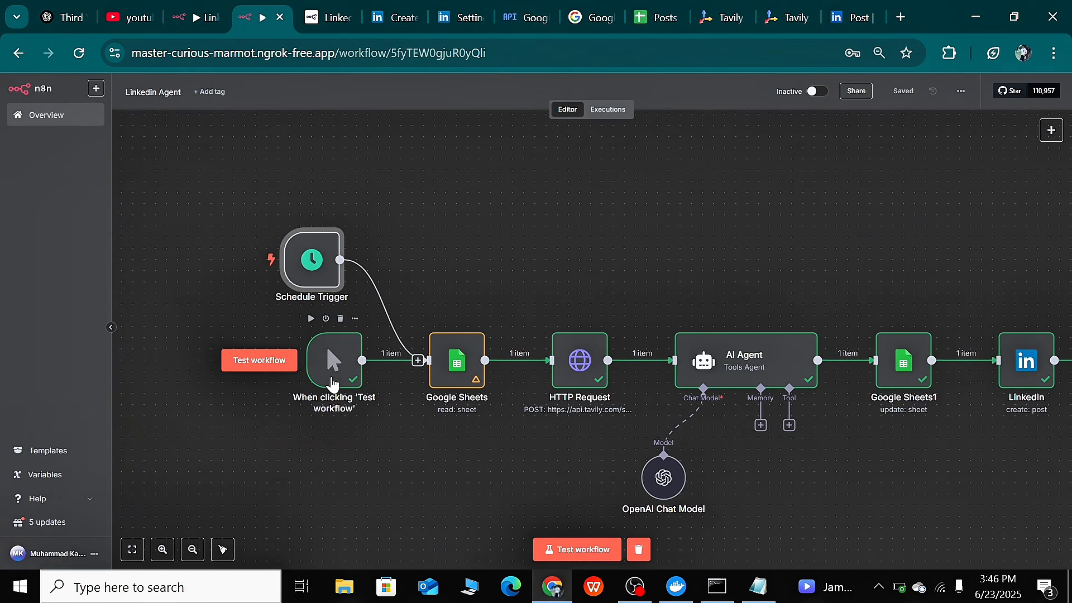
pyautogui.moveTo(332, 383); pyautogui.dragTo(254, 416)
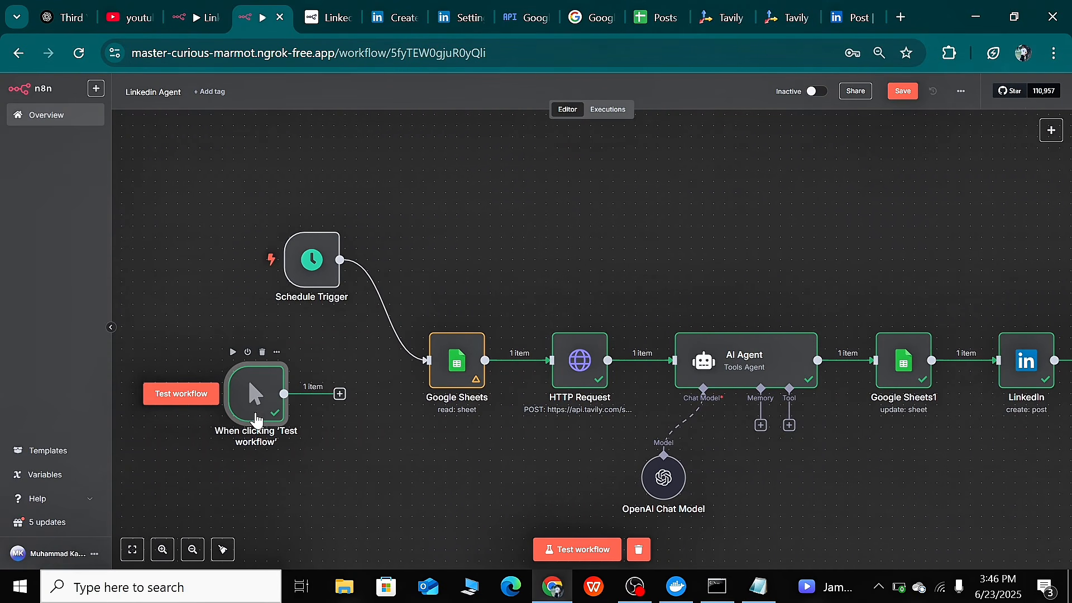
pyautogui.doubleClick(309, 260)
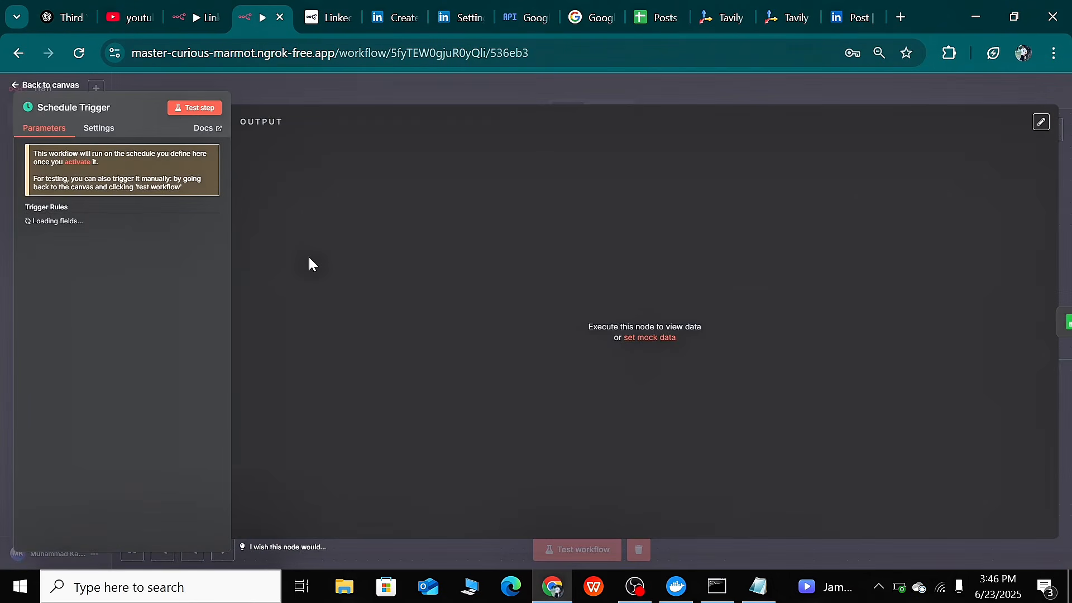
pyautogui.click(416, 78)
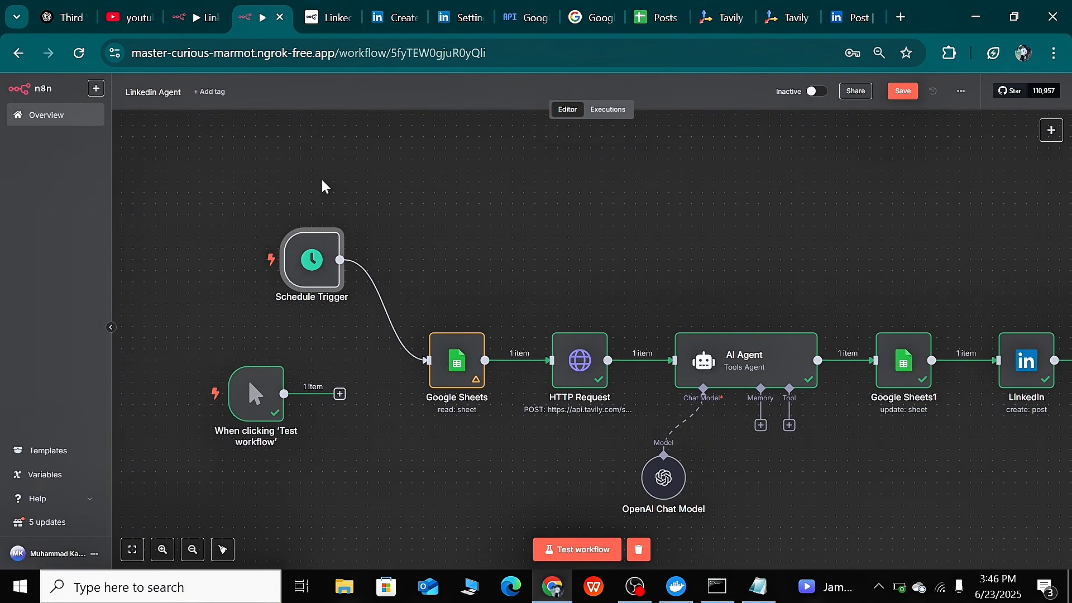
# Activate the Linkedin Agent workflow so it runs on its schedule, and acknowledge the activation notice
pyautogui.click(813, 92)
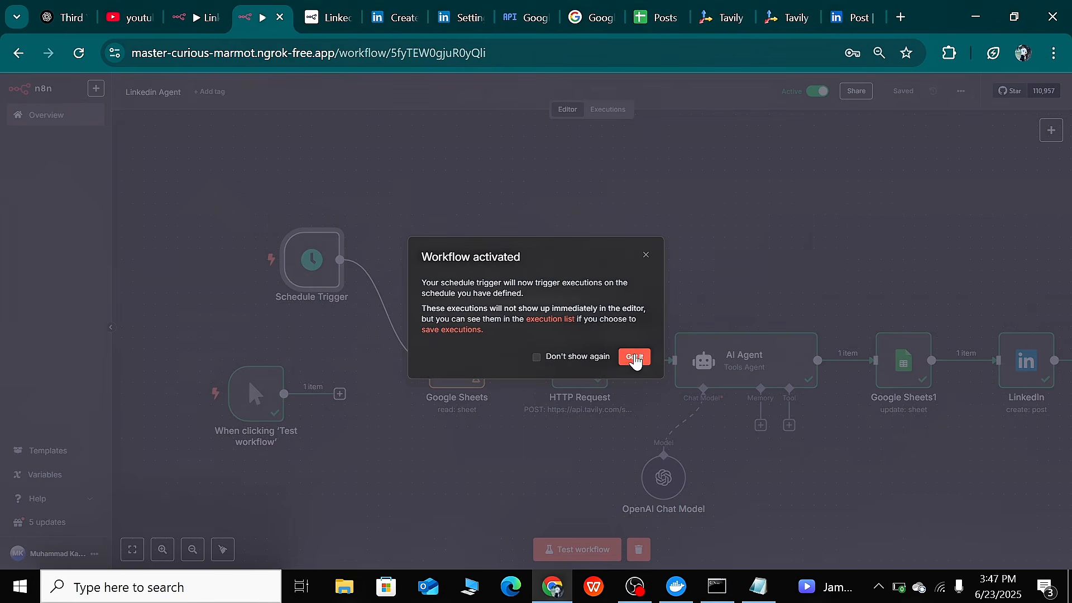
pyautogui.click(634, 358)
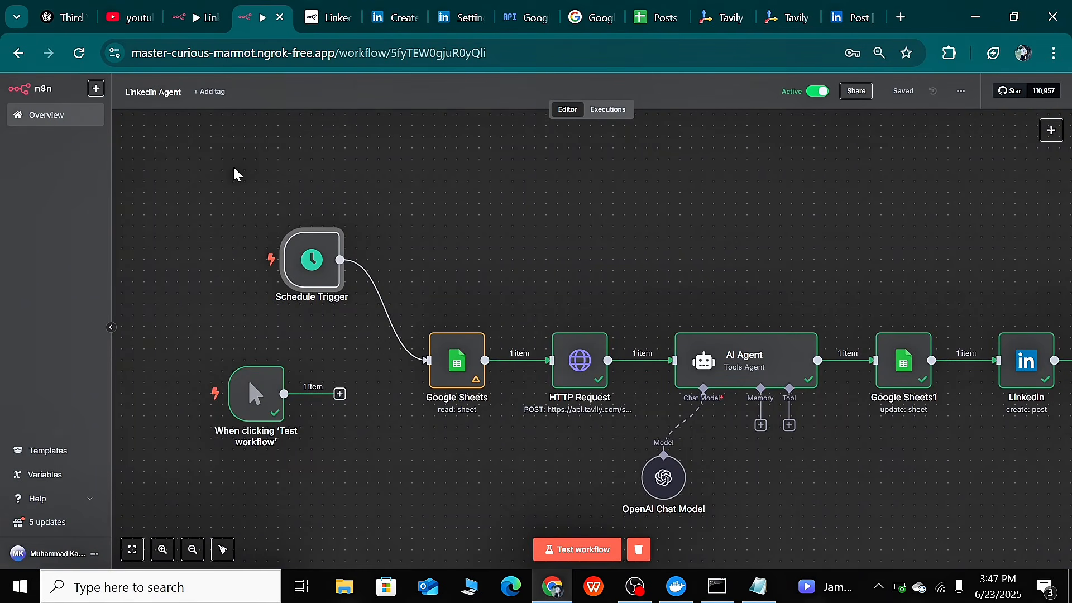
# Review the full node chain, check the topic, status and content row in the Posts spreadsheet, and return to the workflow
pyautogui.hscroll(3, 625, 145)
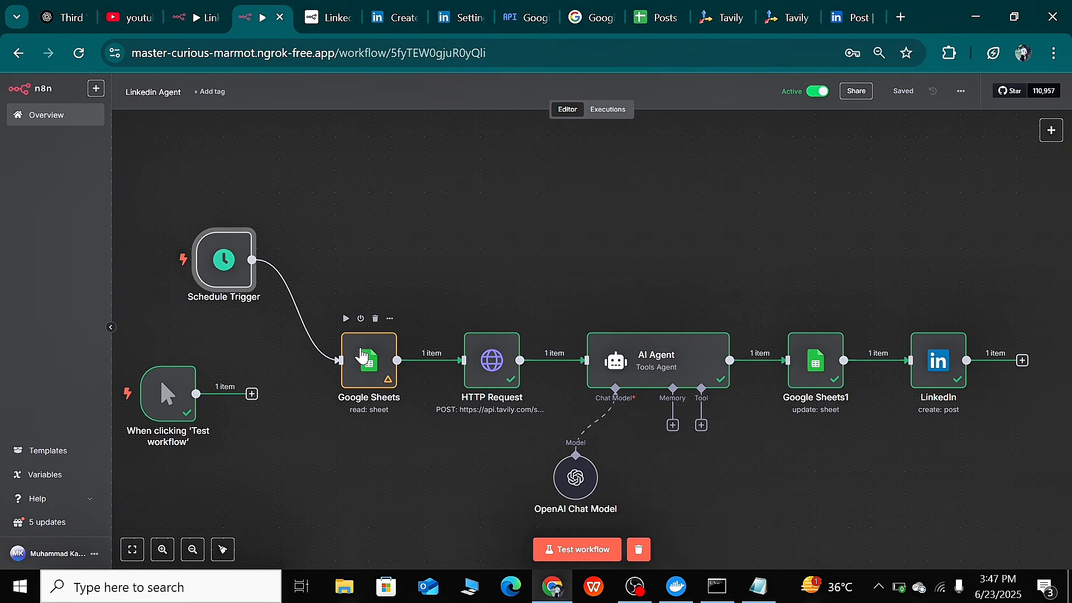
pyautogui.click(662, 21)
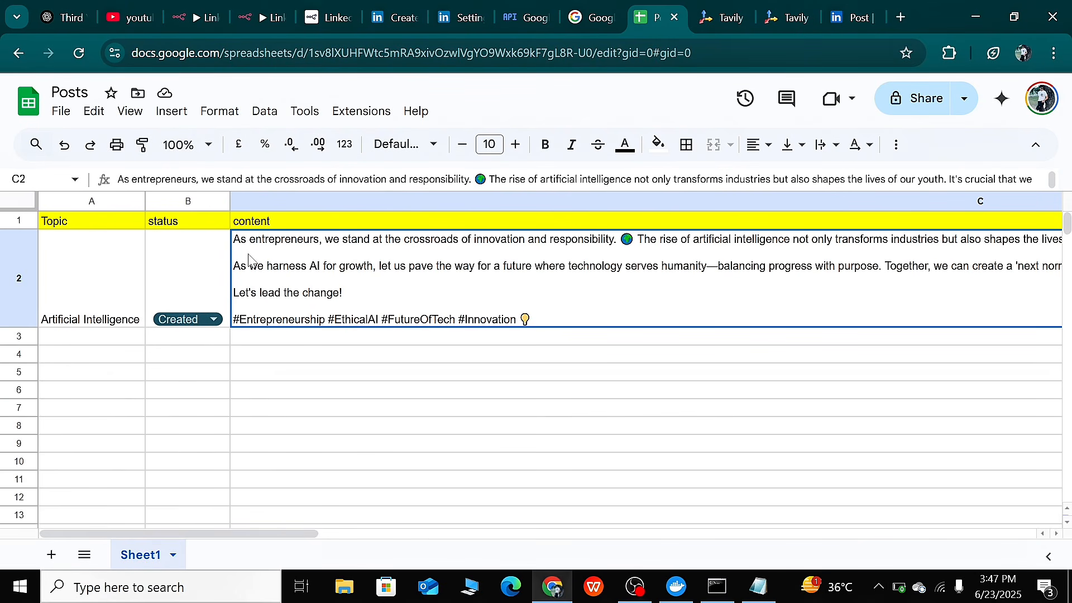
pyautogui.click(264, 19)
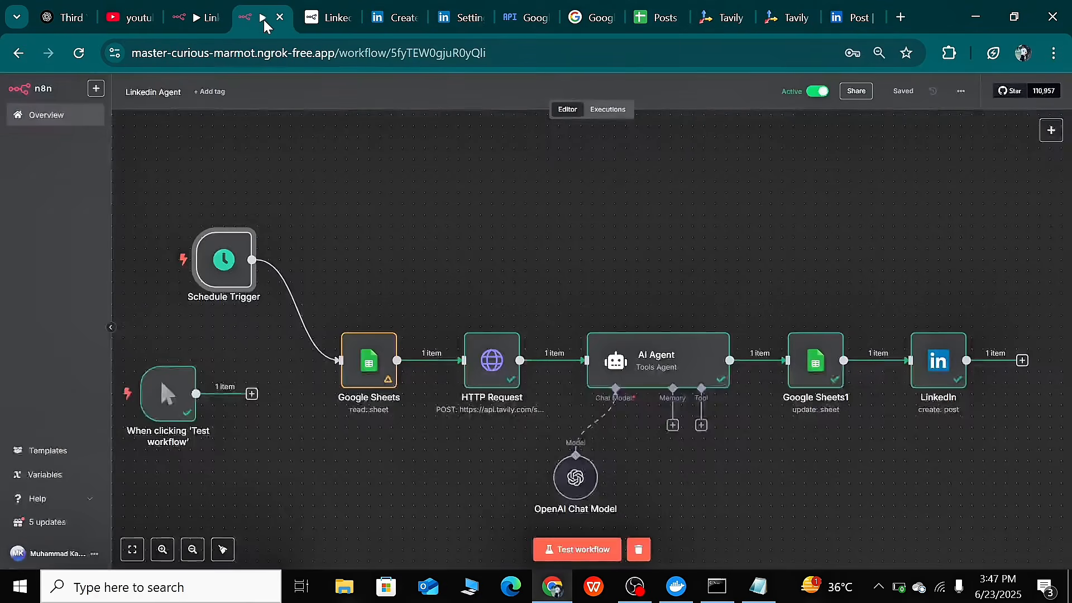